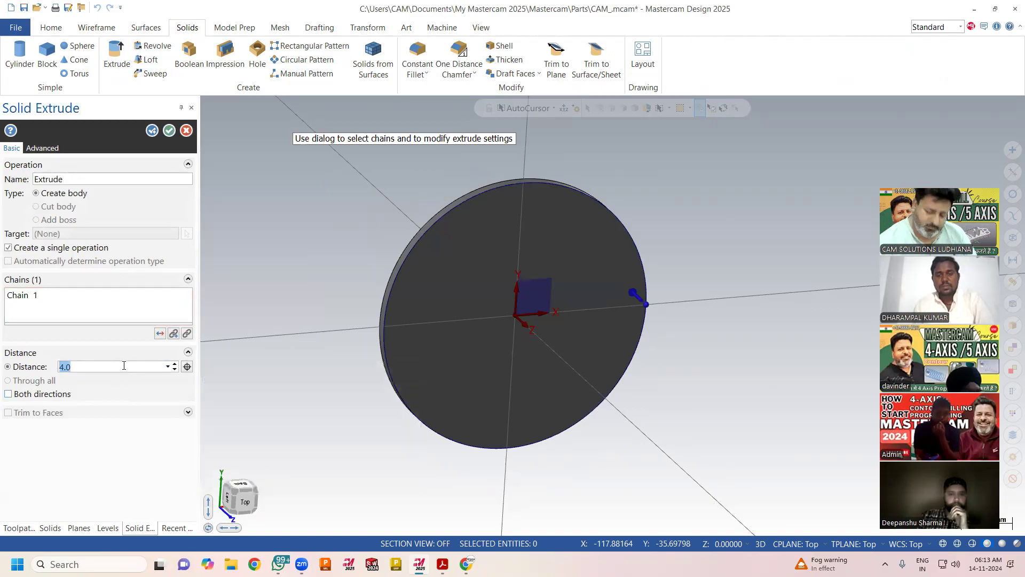
Extrude the circle chain as a new body with a distance of 10 in both directions.
text(0)
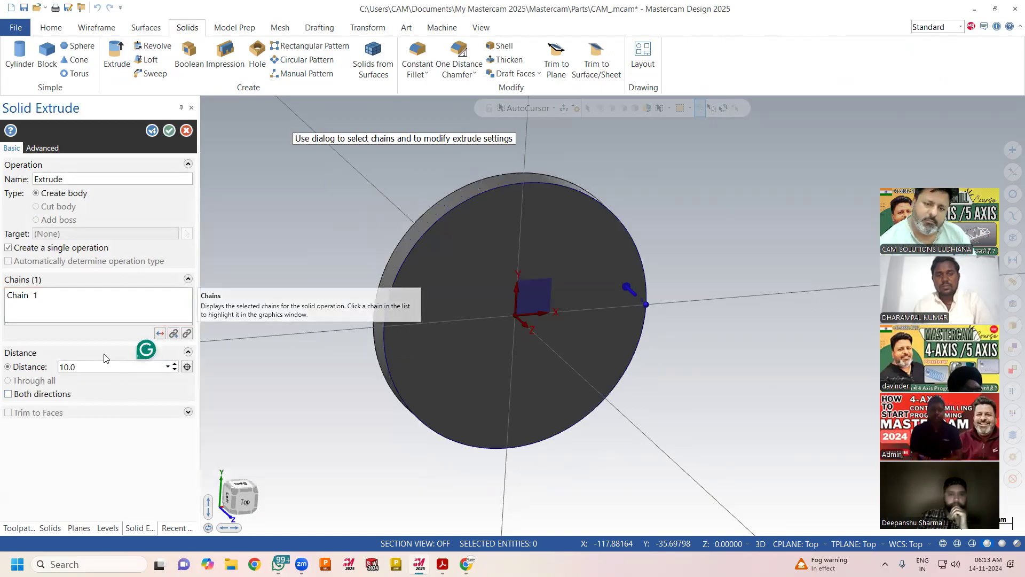
click(8, 395)
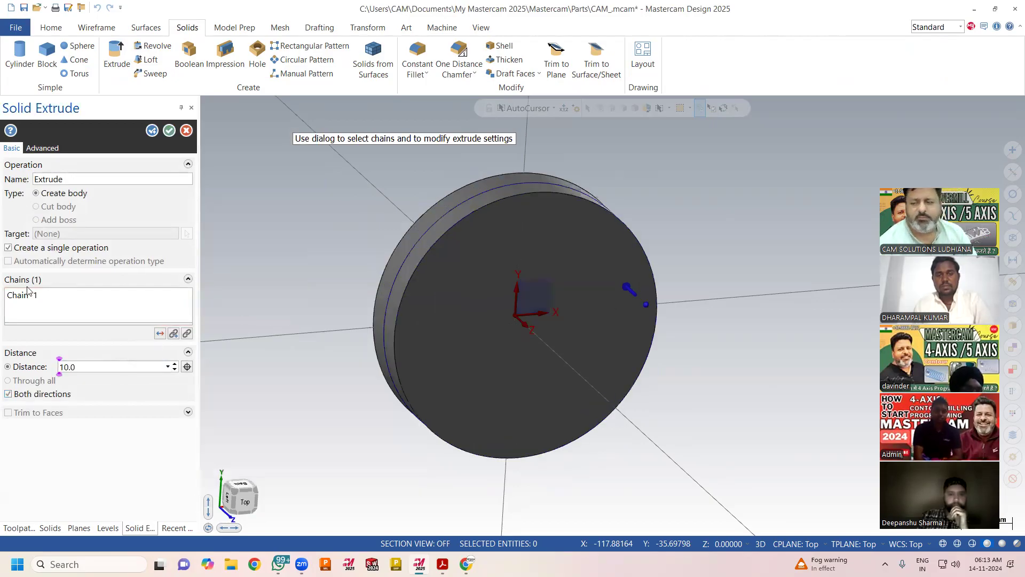
middle_drag(348, 281, 377, 288)
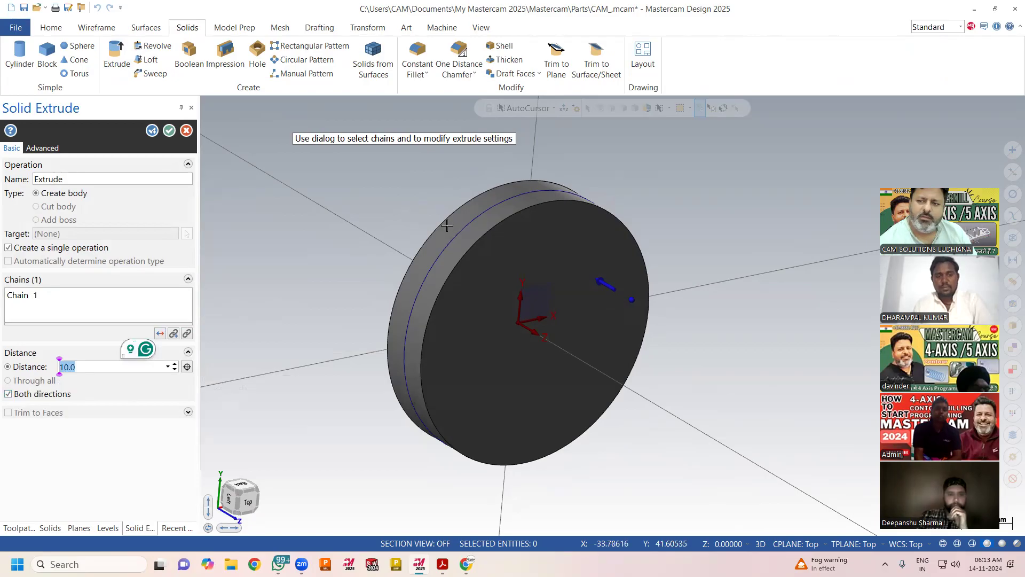
click(170, 131)
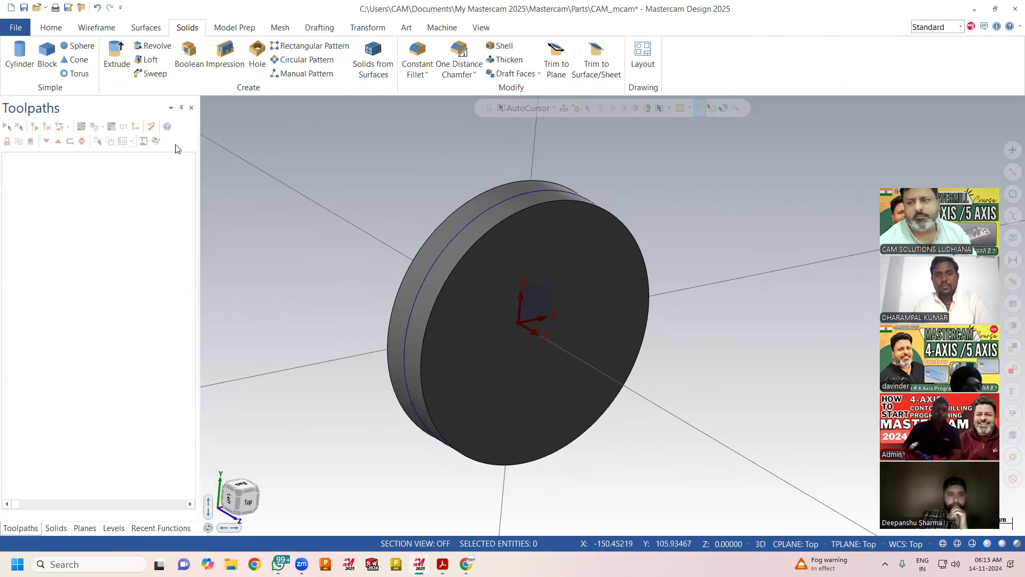
Start a full bolt circle centred on the origin and set its diameter to 100.
click(96, 27)
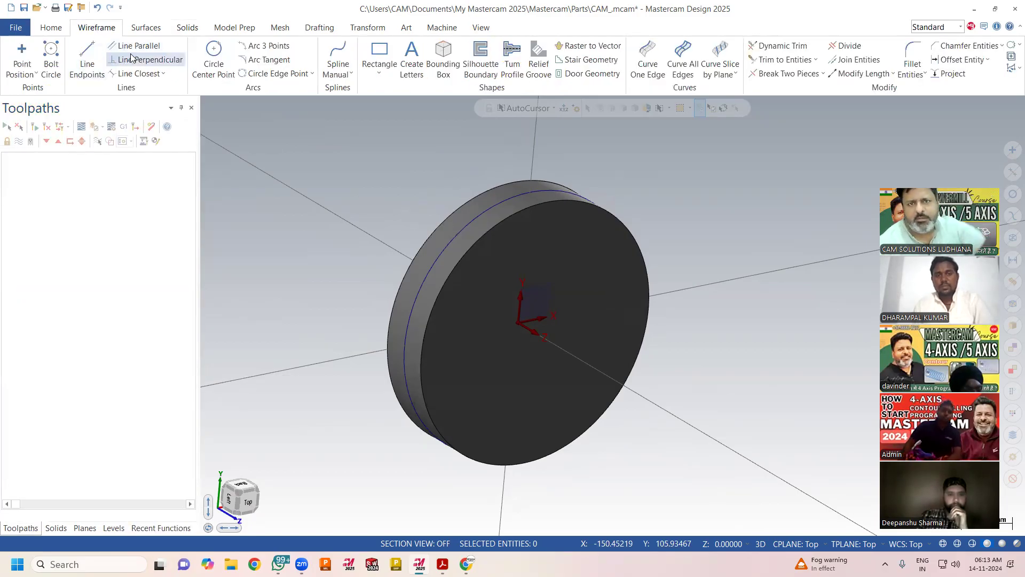
click(49, 56)
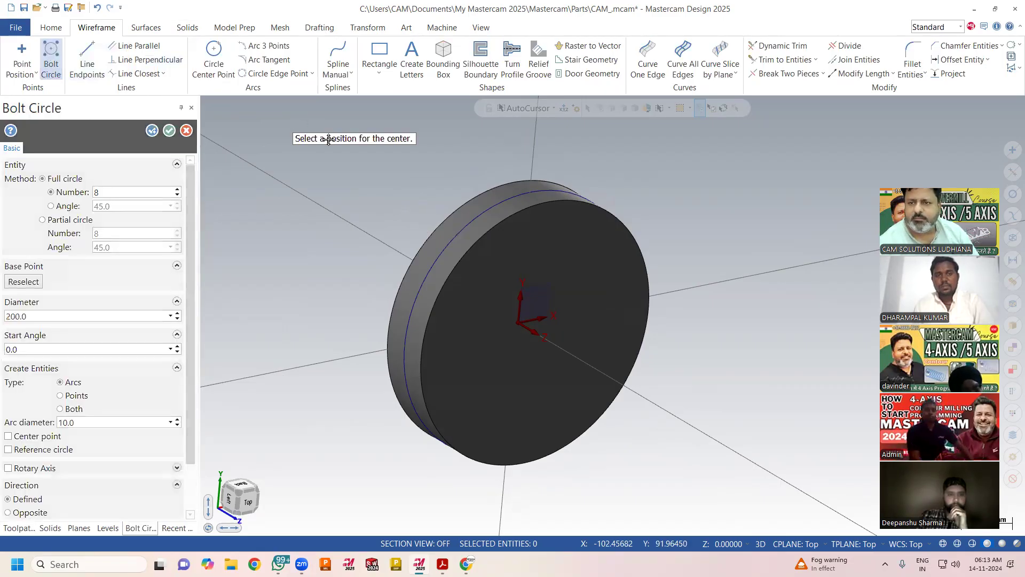
click(519, 323)
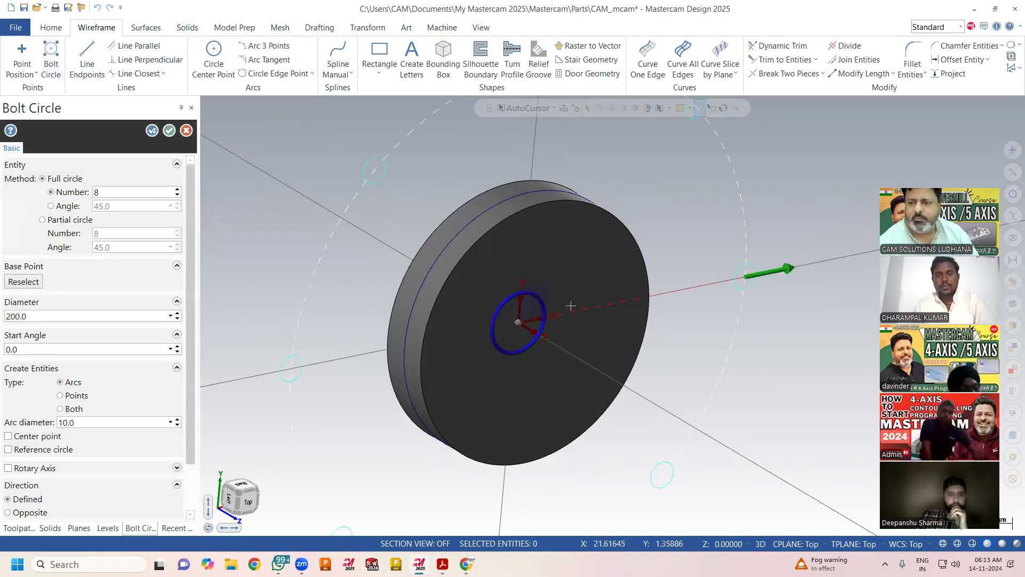
scroll(342, 274, down, 4)
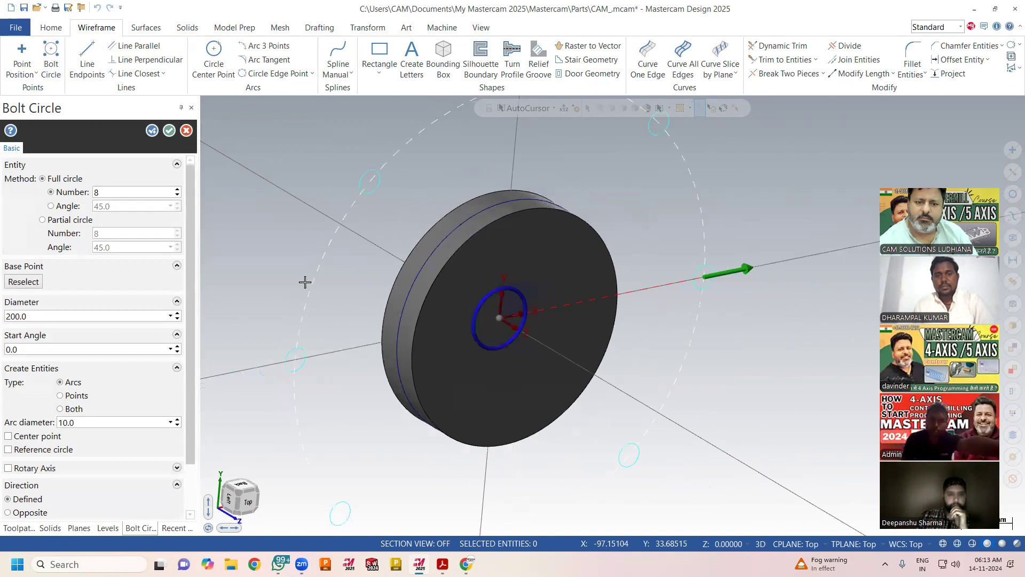
middle_drag(373, 298, 293, 279)
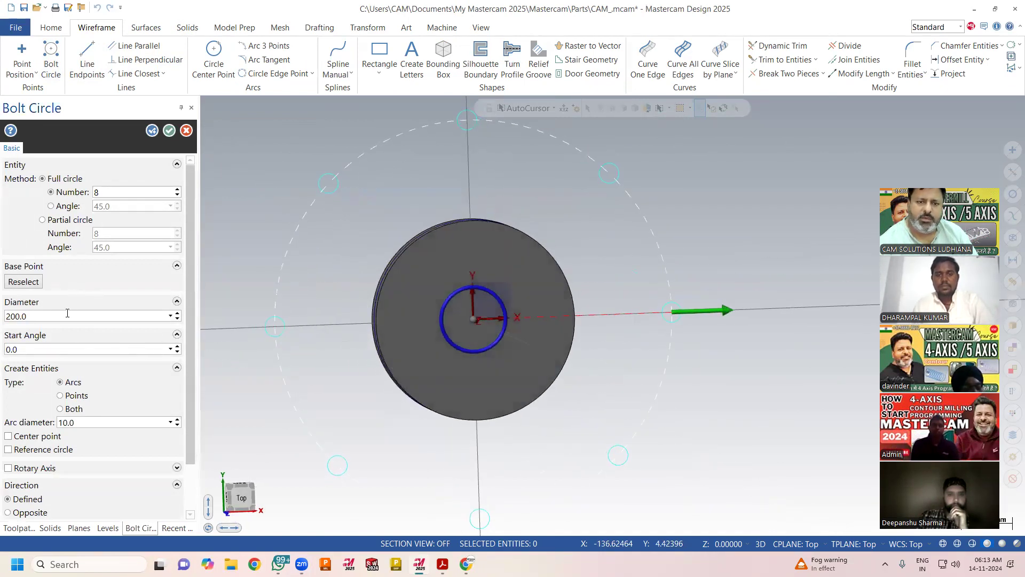
text(100)
key(Return)
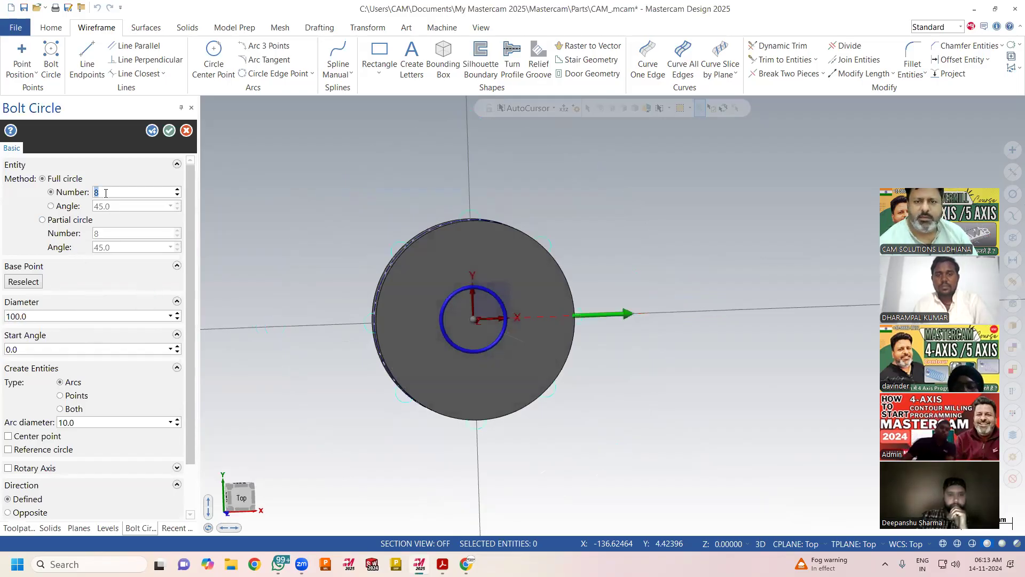
scroll(139, 320, down, 3)
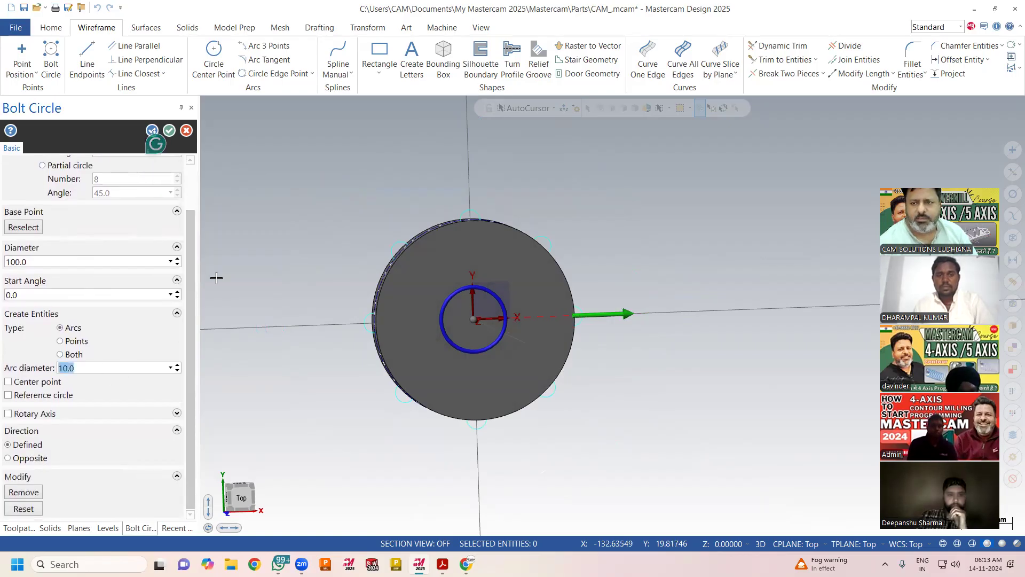
middle_drag(286, 266, 318, 280)
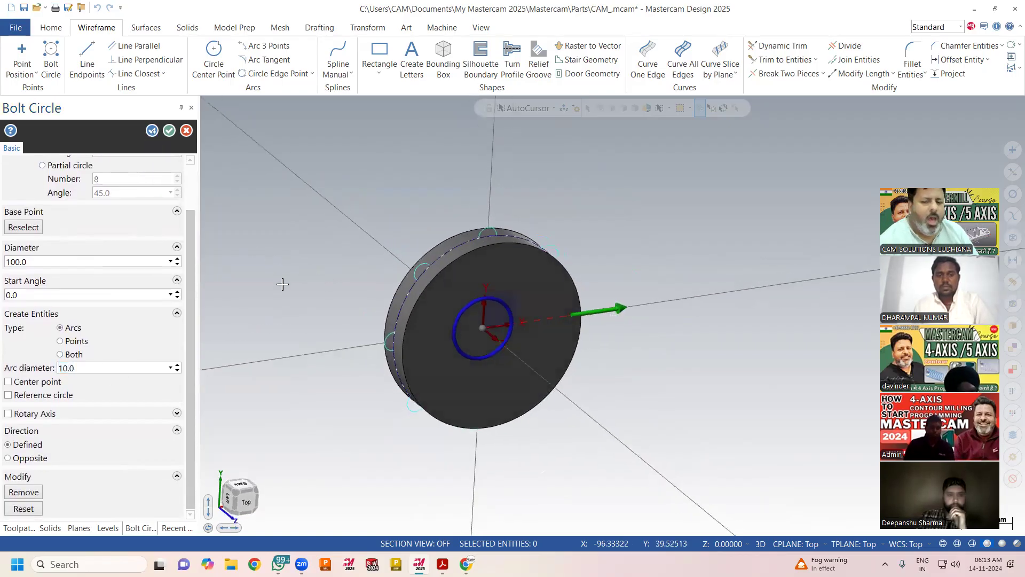
Orient the bolt circle's arcs around the Z rotary axis and create the eight 10-diameter circles on the disc's rim.
click(8, 414)
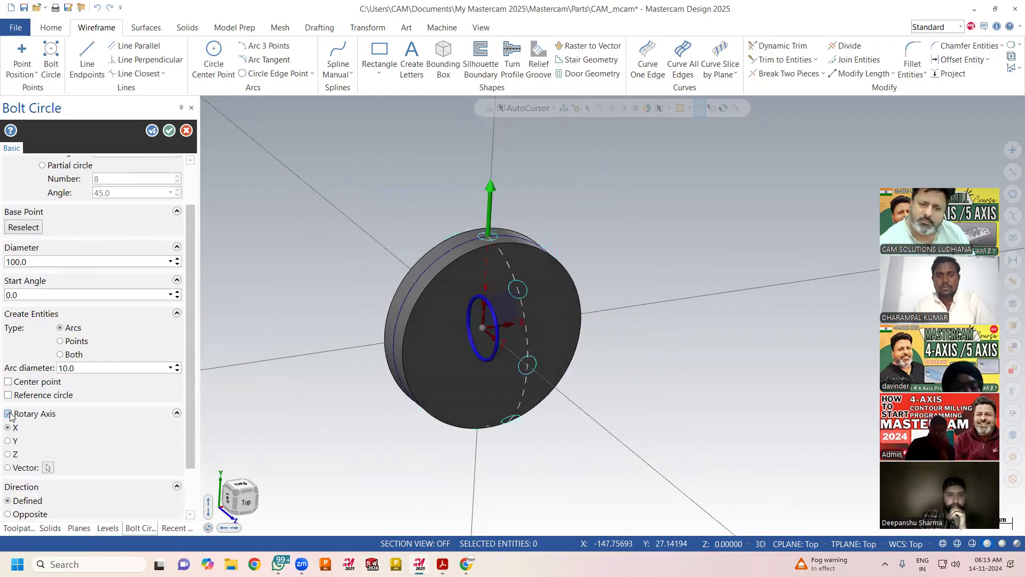
click(8, 455)
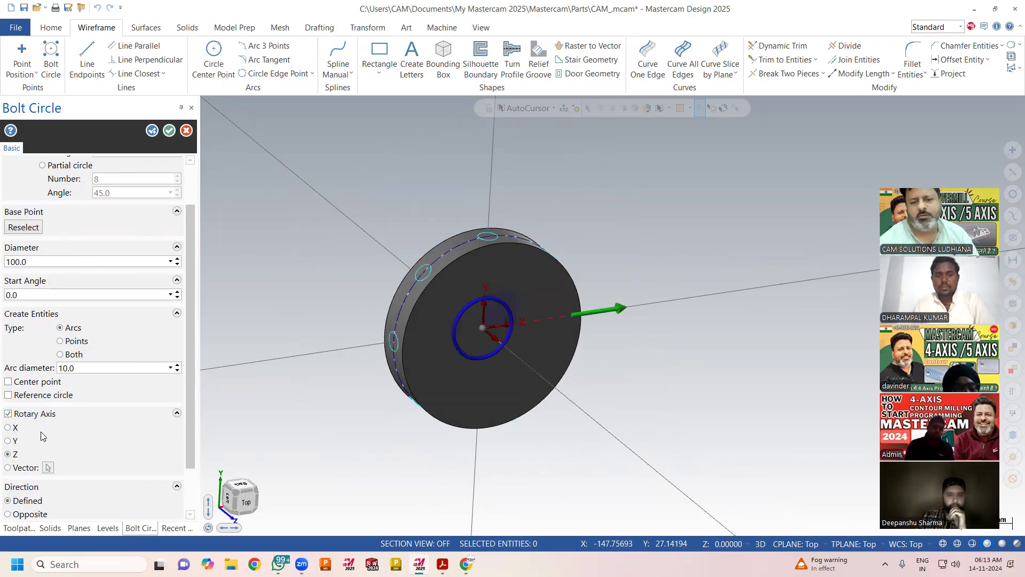
mouse_move(579, 310)
middle_down()
mouse_move(565, 339)
mouse_move(320, 340)
mouse_move(235, 328)
mouse_move(330, 335)
mouse_move(588, 299)
mouse_move(597, 309)
mouse_move(573, 316)
middle_up()
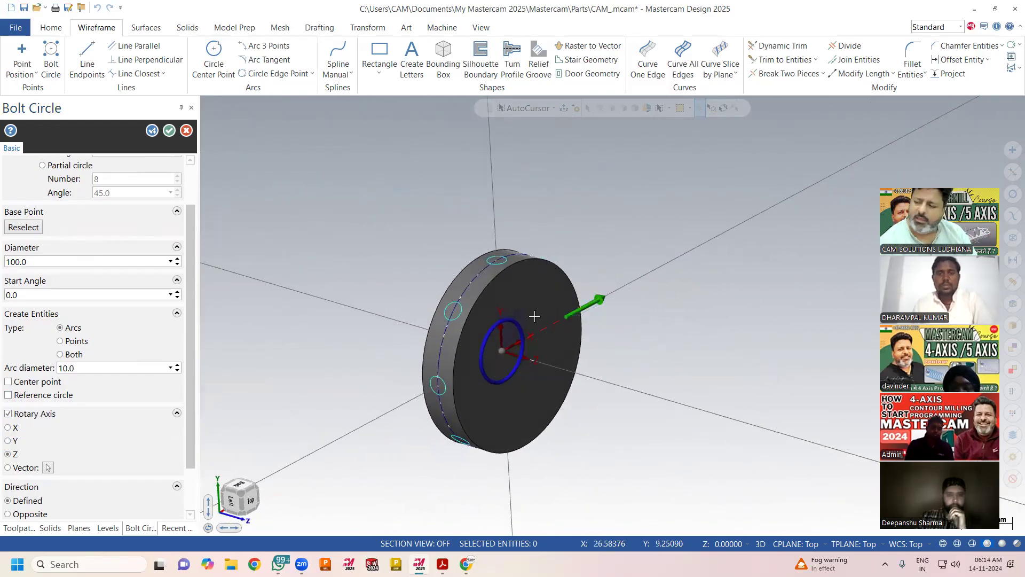
middle_drag(714, 247, 672, 255)
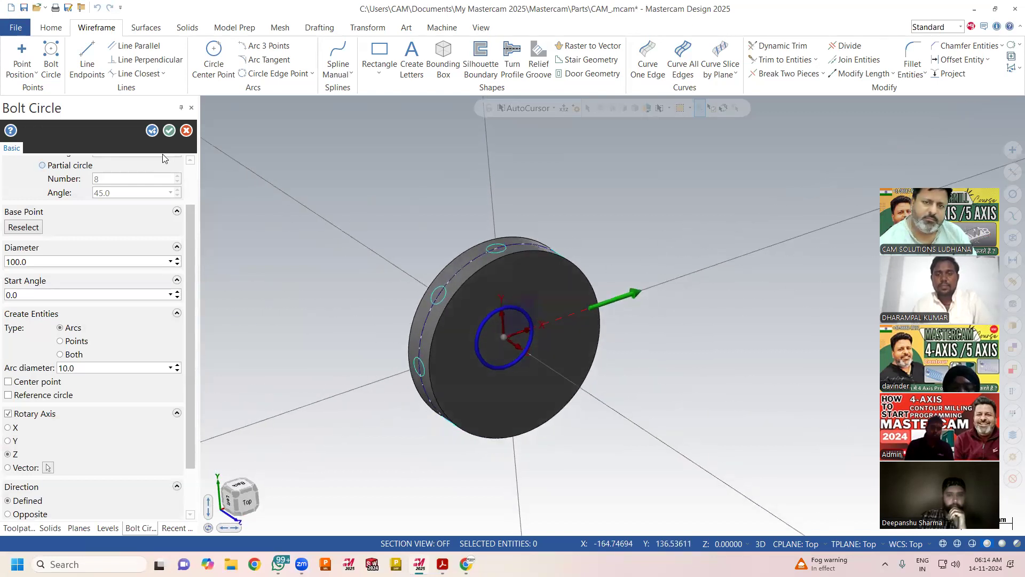
click(168, 132)
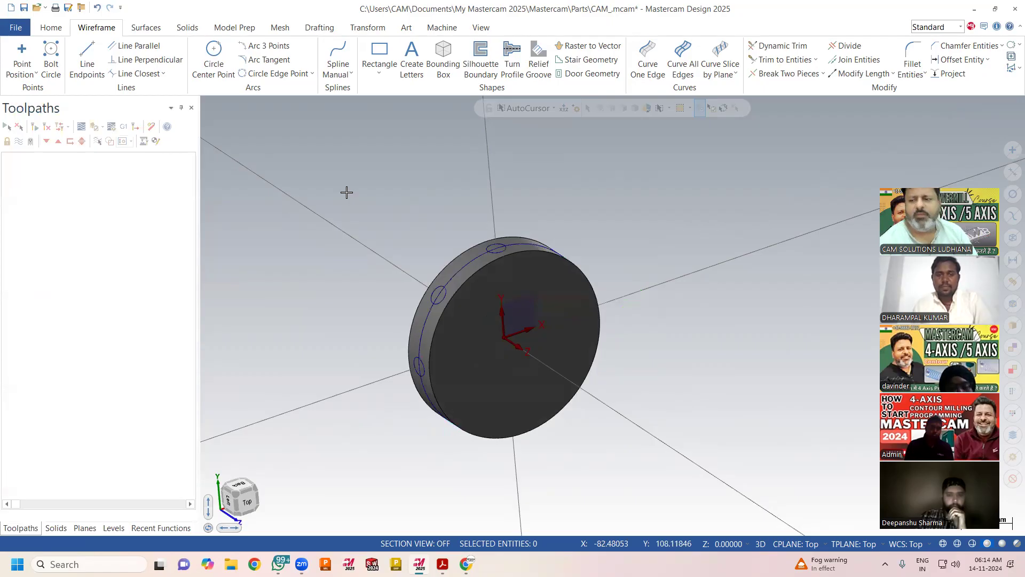
Extrude the uppermost rim circle as a cut into the disc, 25 deep towards the centre in one direction only.
mouse_move(357, 176)
middle_down()
mouse_move(412, 268)
mouse_move(385, 231)
mouse_move(397, 241)
middle_up()
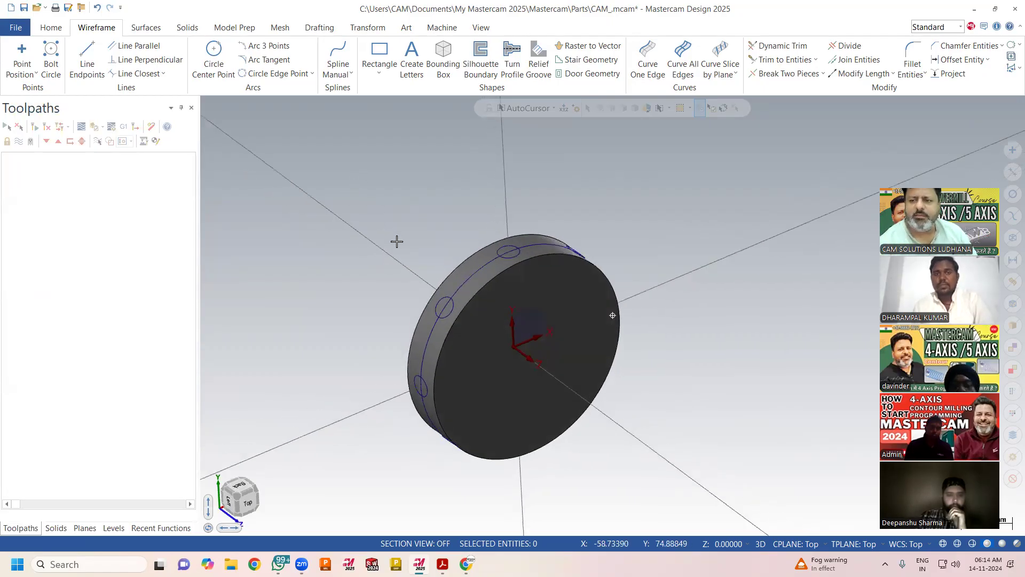
click(188, 28)
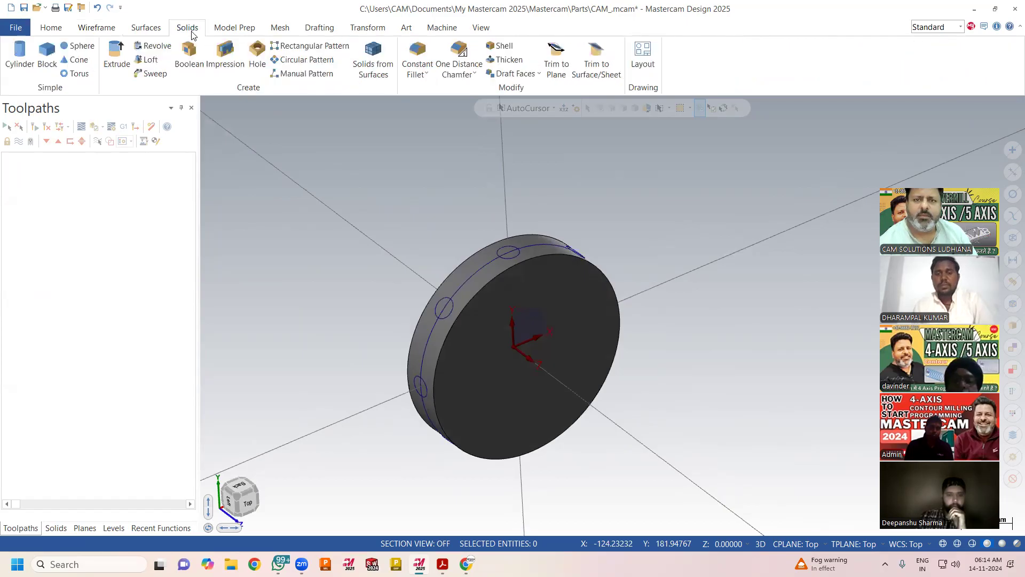
click(119, 53)
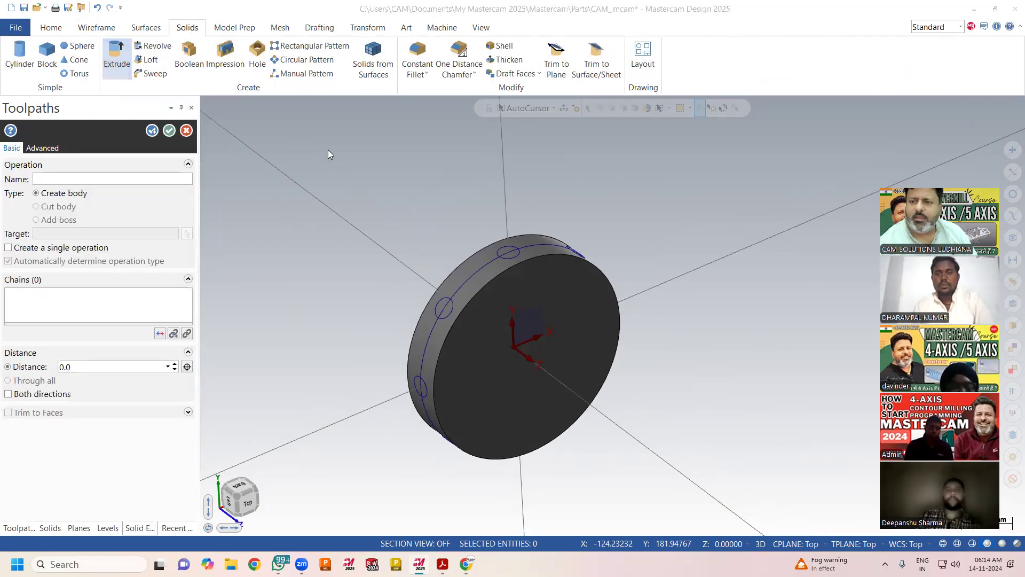
click(497, 246)
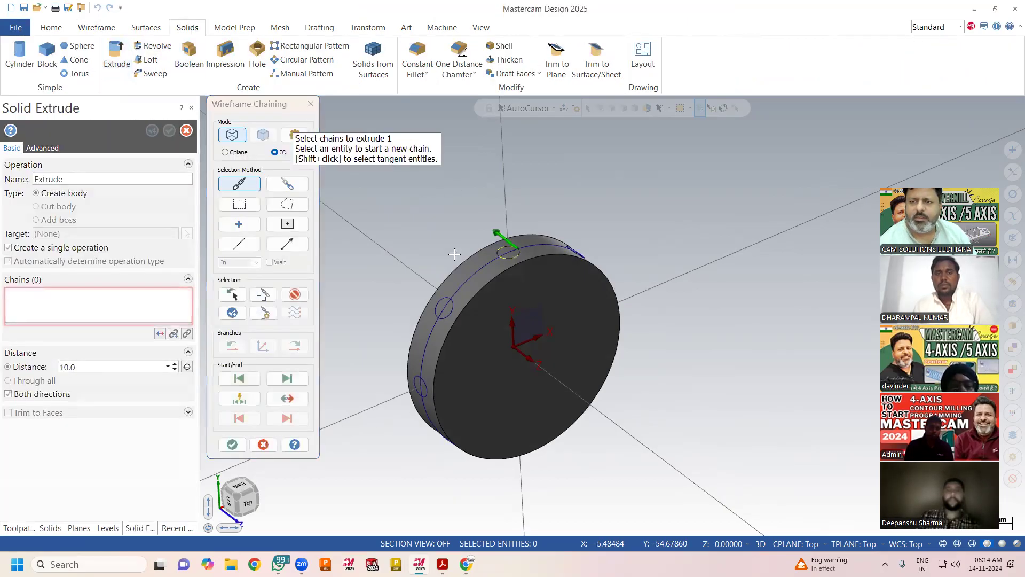
click(232, 444)
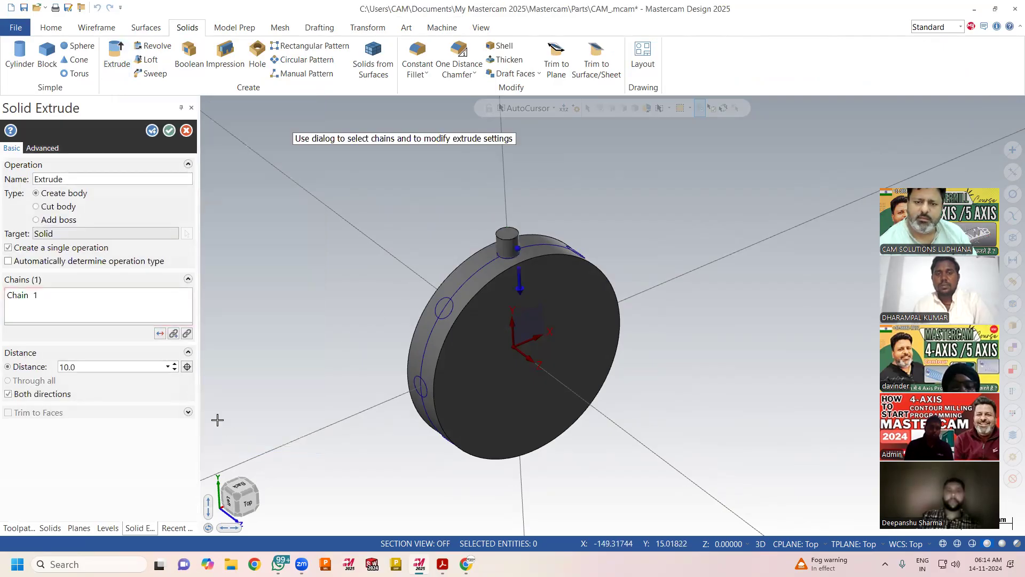
click(161, 333)
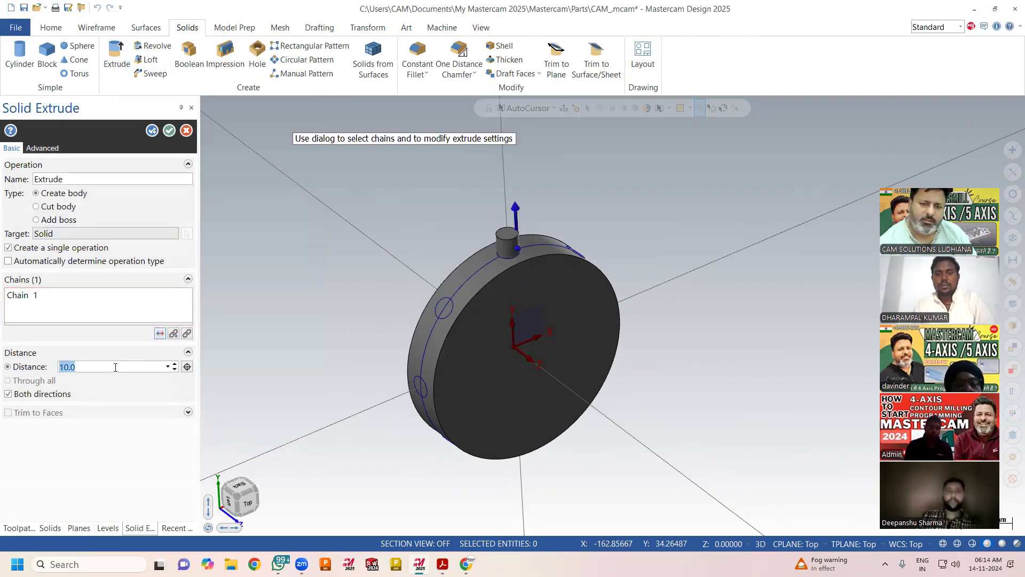
text(25)
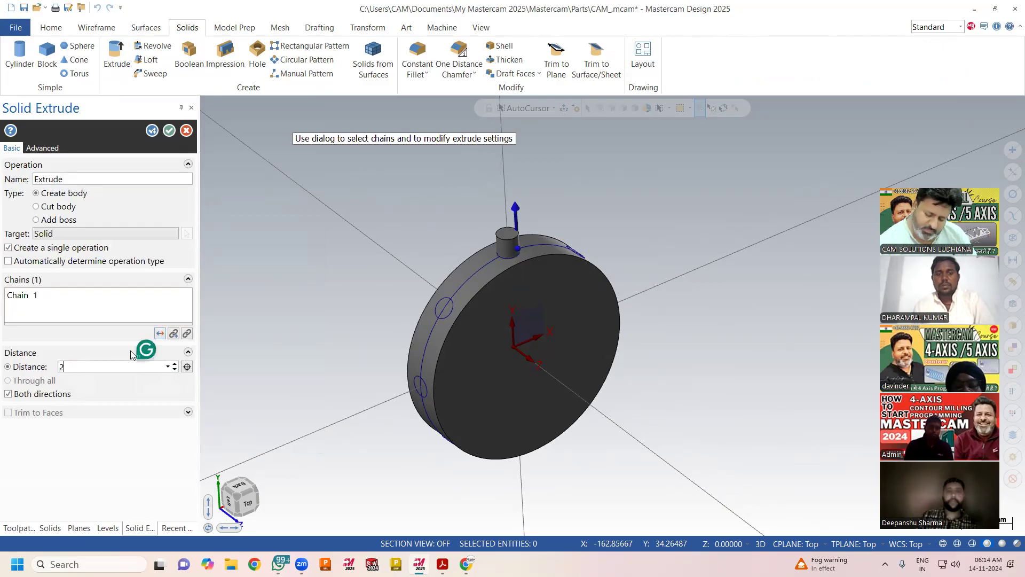
key(Return)
click(160, 334)
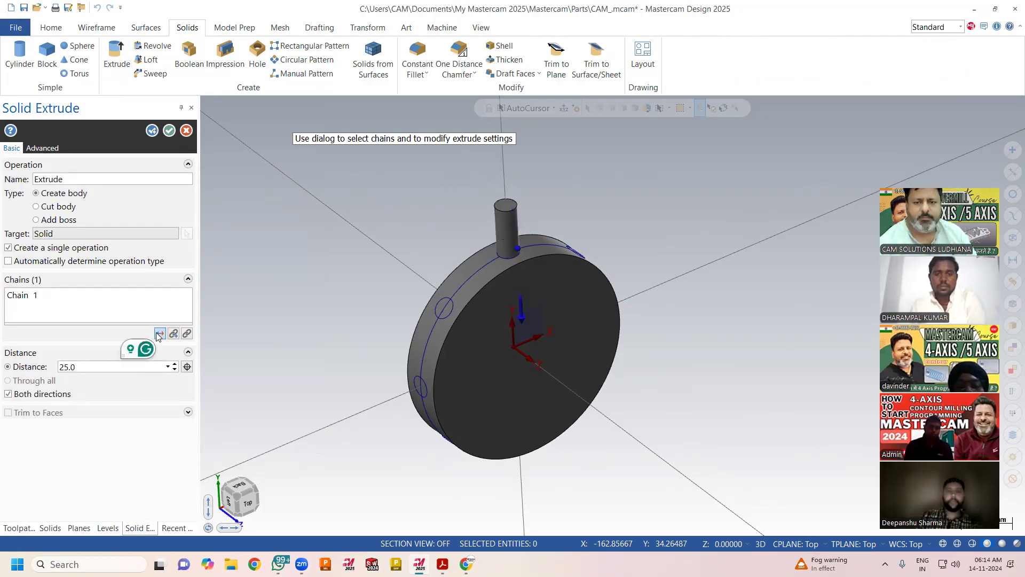
click(72, 393)
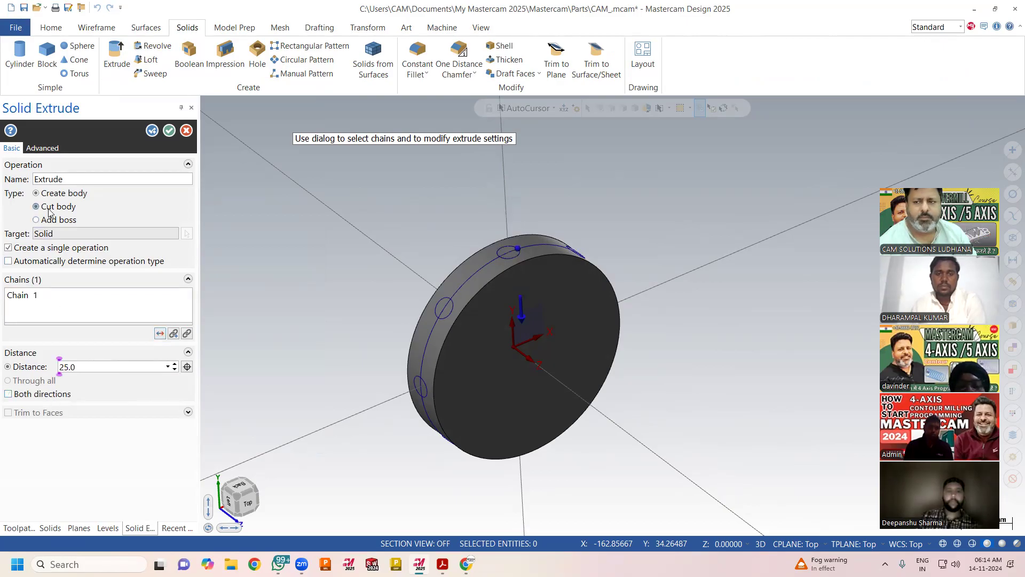
middle_drag(360, 283, 316, 252)
click(169, 131)
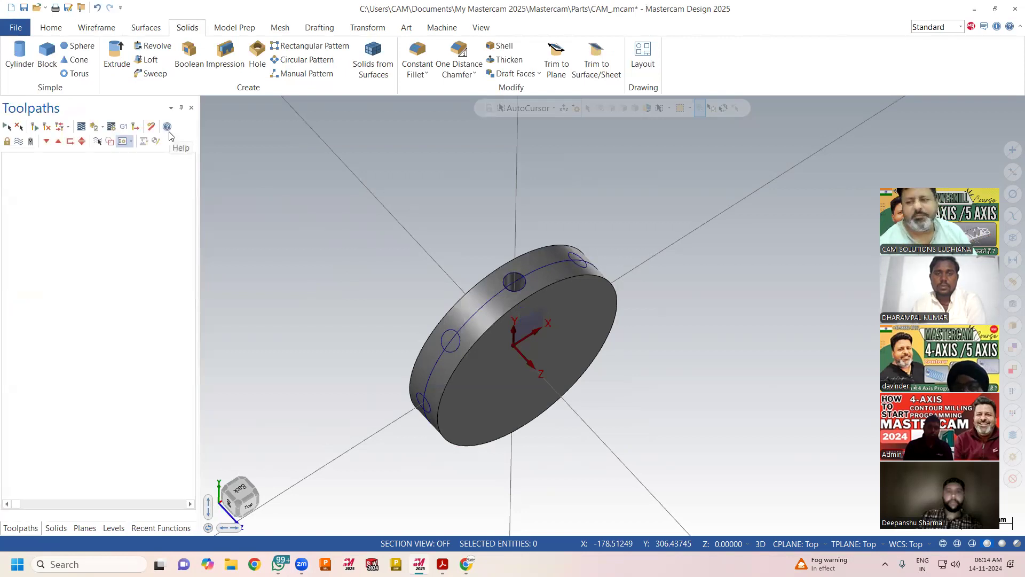
Start a circular pattern with the cut hole on the disc's rim as the feature to copy.
click(302, 61)
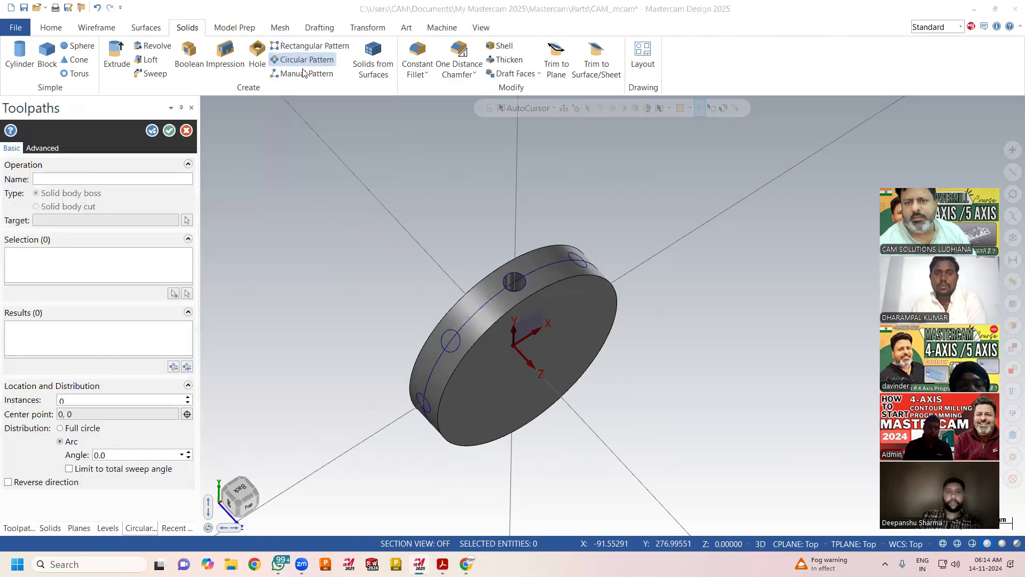
click(514, 283)
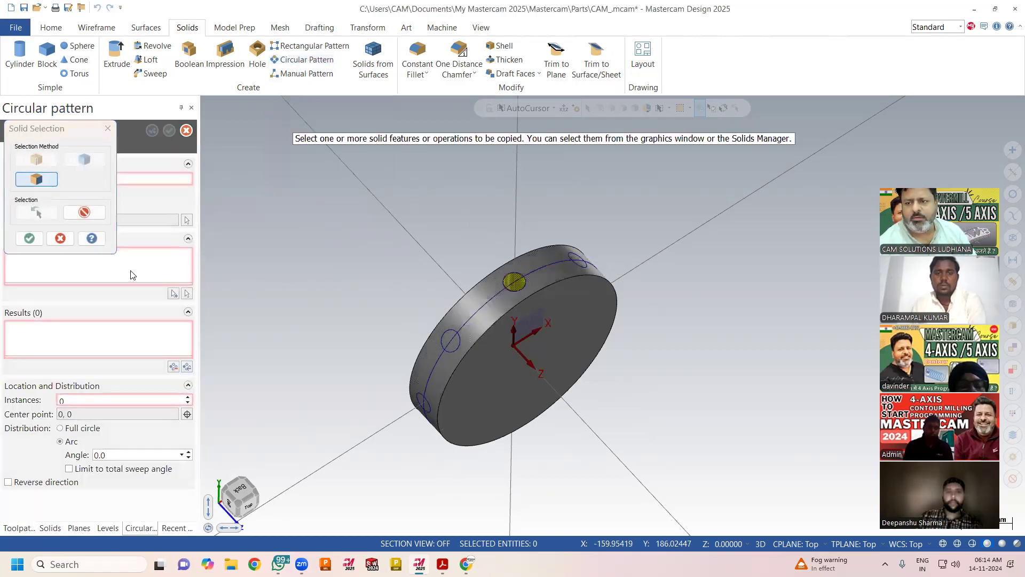
middle_drag(371, 233, 368, 198)
click(30, 239)
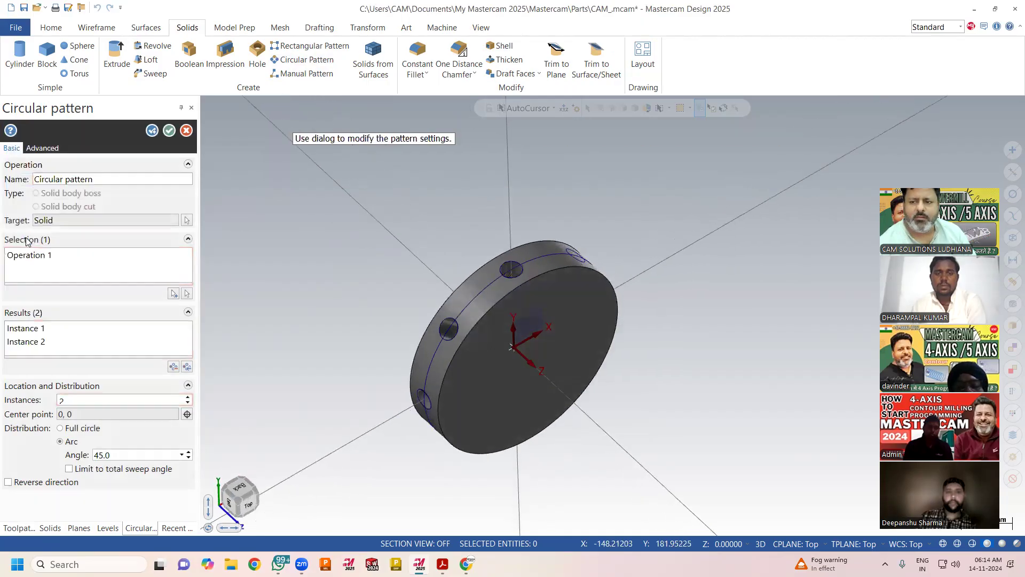
mouse_move(354, 341)
middle_down()
mouse_move(380, 318)
mouse_move(363, 331)
middle_up()
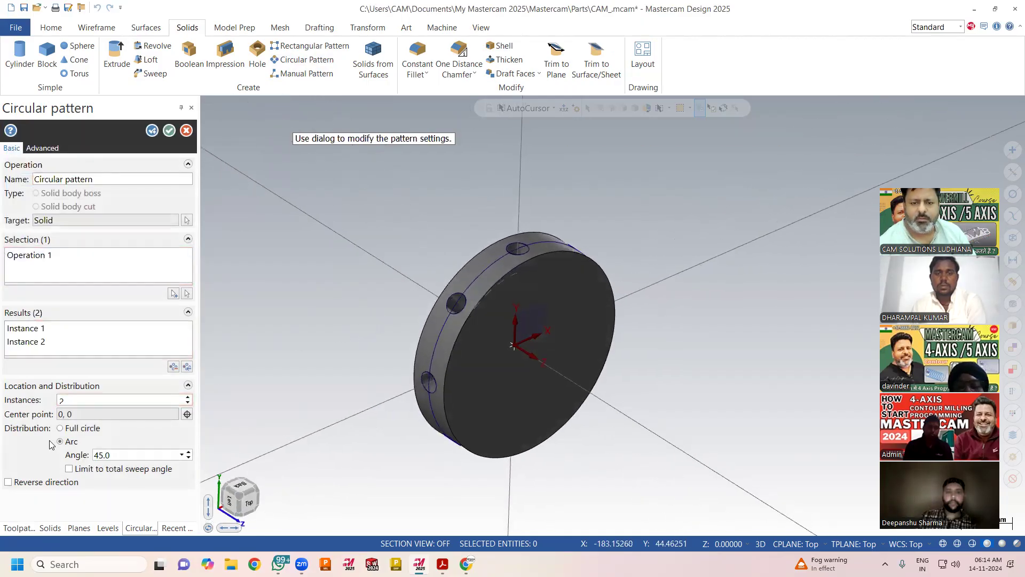
Distribute the hole pattern over a full circle with 7 instances and create it.
click(74, 428)
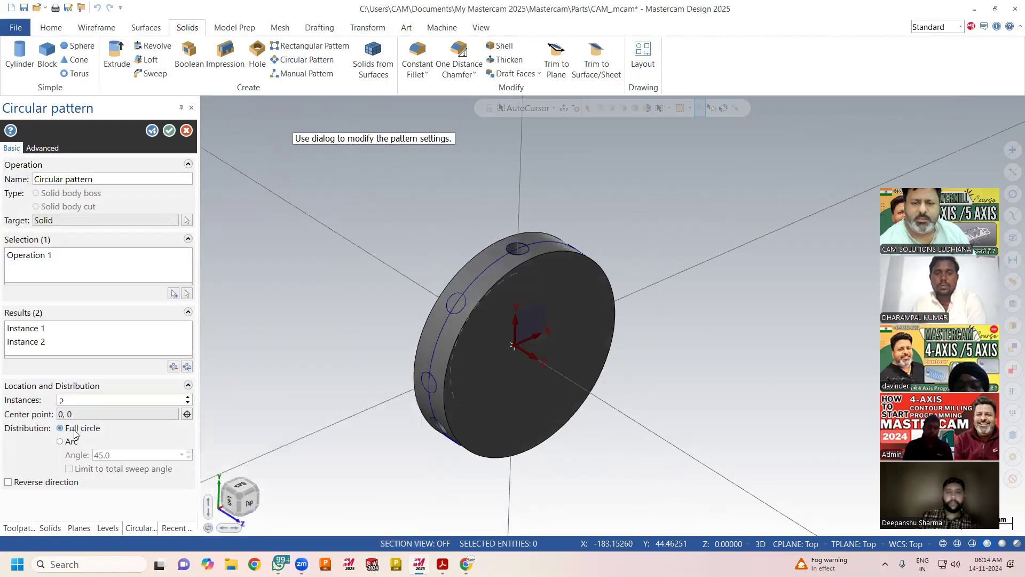
click(187, 398)
click(187, 397)
click(187, 397)
click(187, 397)
click(187, 398)
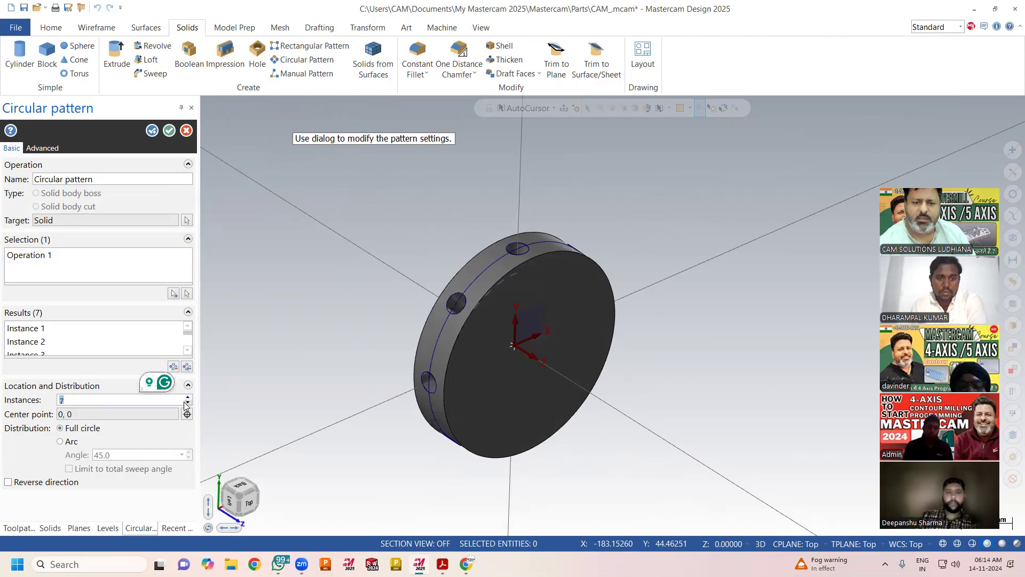
mouse_move(293, 297)
middle_down()
mouse_move(307, 318)
mouse_move(304, 367)
mouse_move(315, 287)
mouse_move(299, 291)
middle_up()
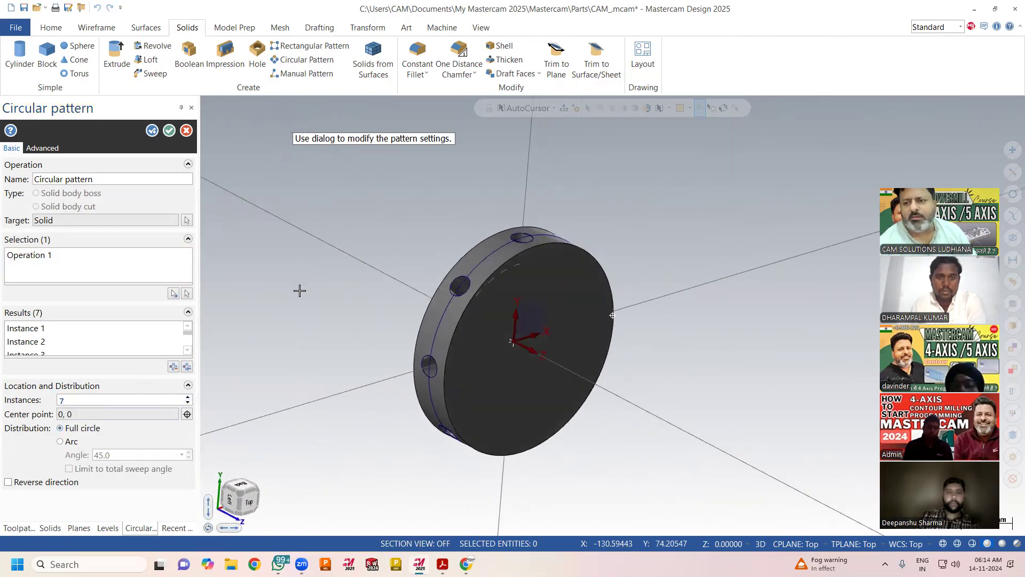
click(170, 130)
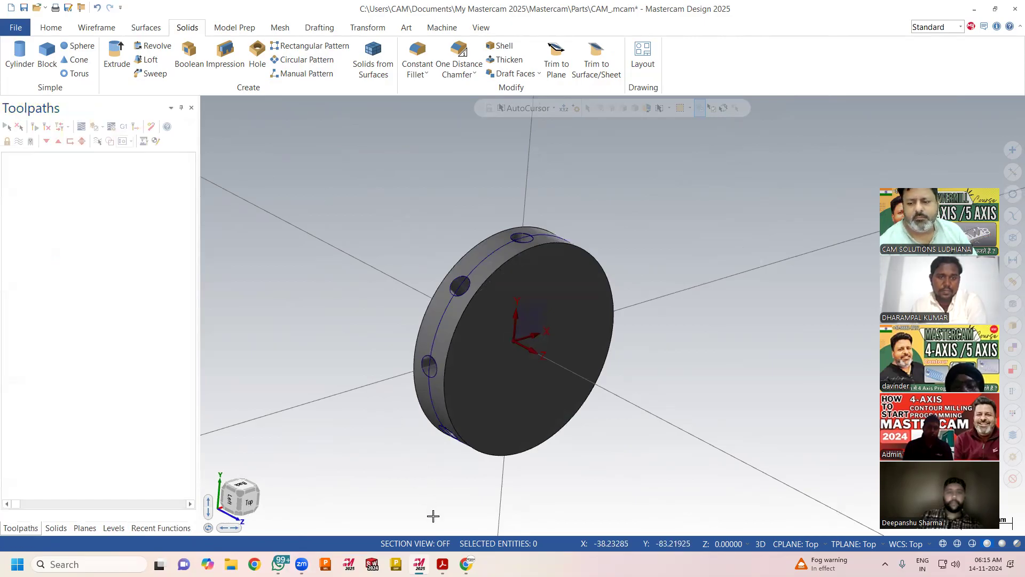
Switch to WhatsApp to examine the section drawing image in the most recent archived chat, and return to Mastercam.
click(279, 564)
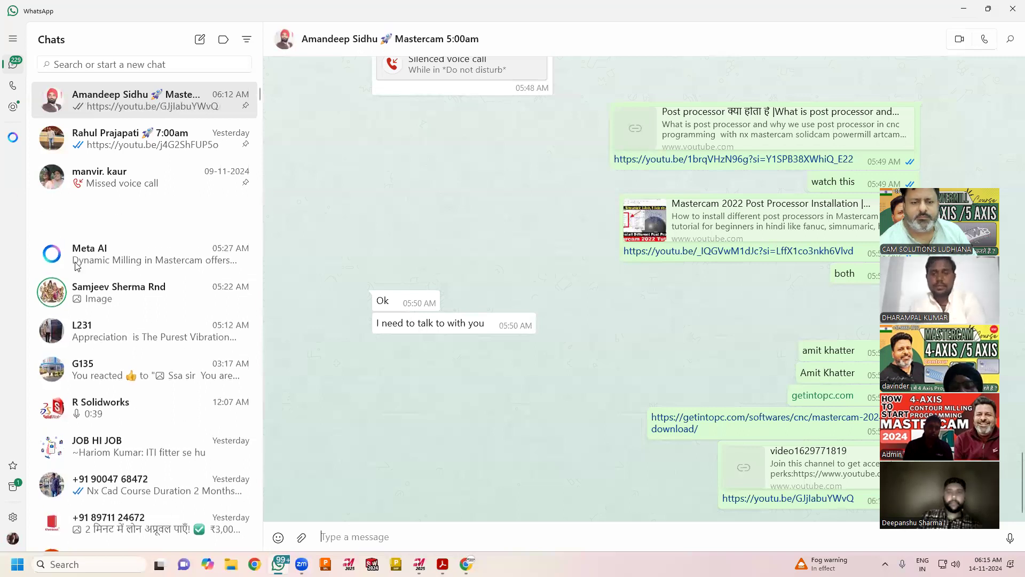
click(13, 486)
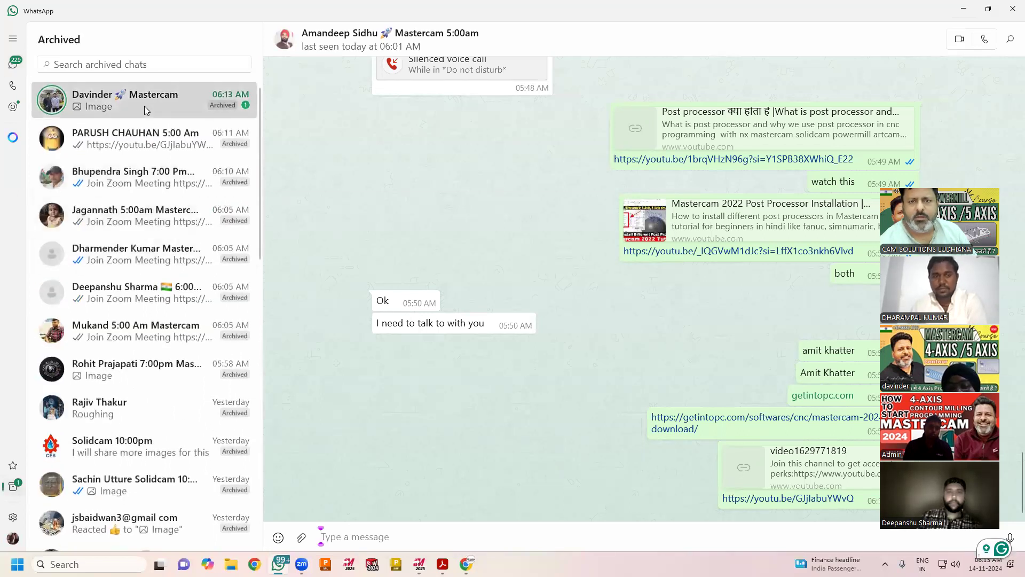
click(144, 105)
click(458, 445)
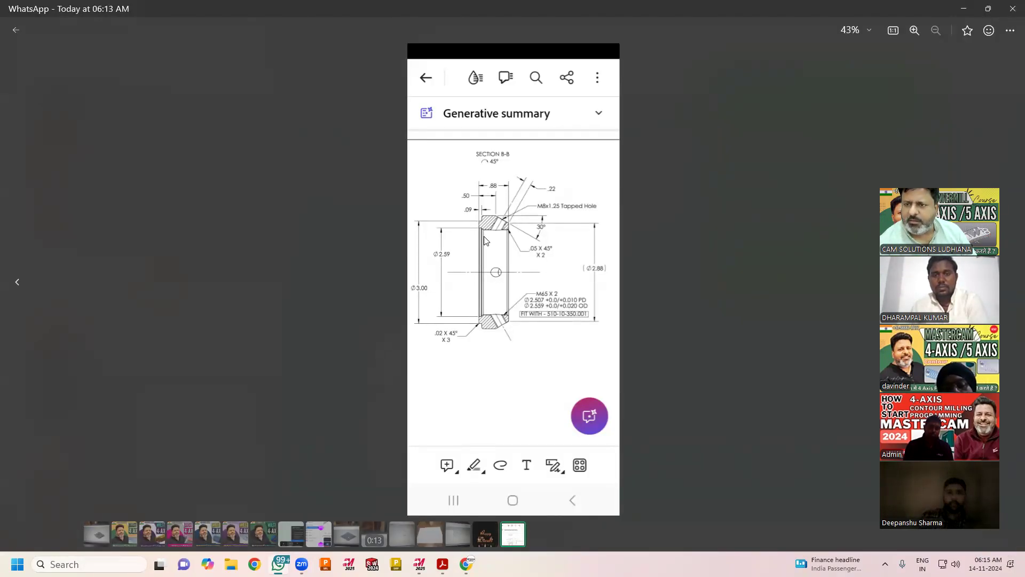
click(964, 8)
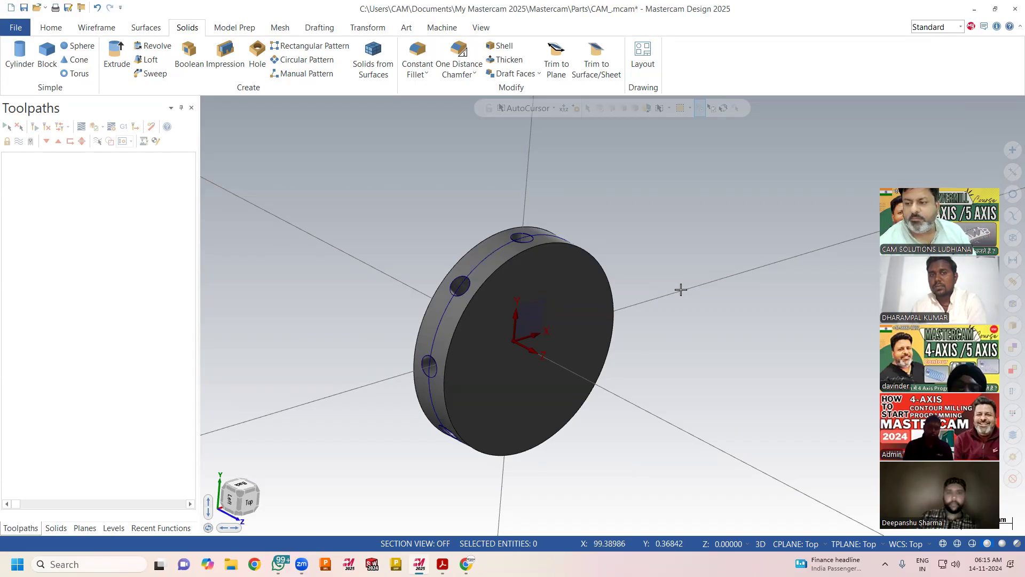
Chamfer both circular outer edges of the disc with a one-distance chamfer of 4.0.
middle_drag(644, 237, 607, 216)
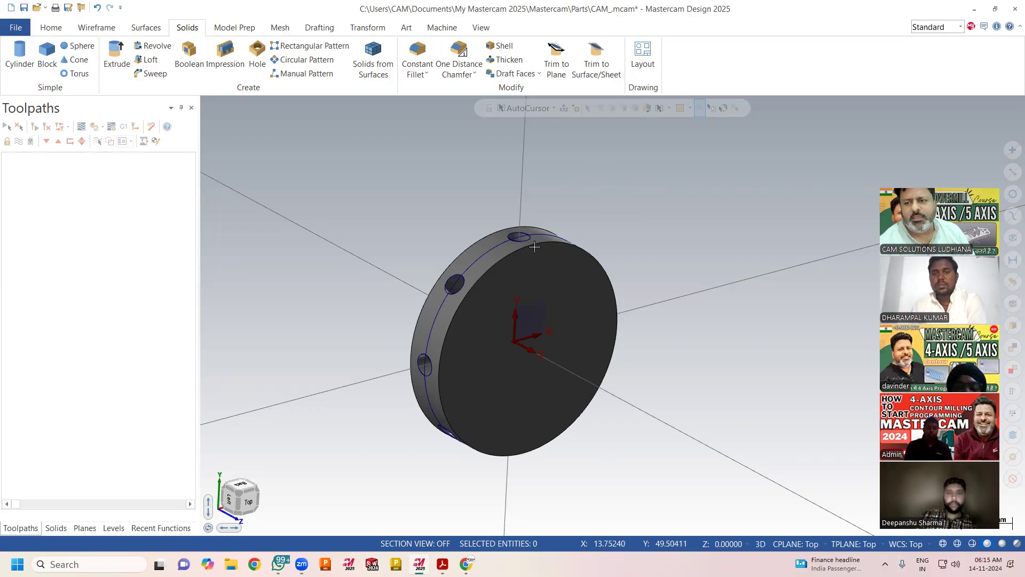
click(462, 45)
click(491, 266)
click(586, 129)
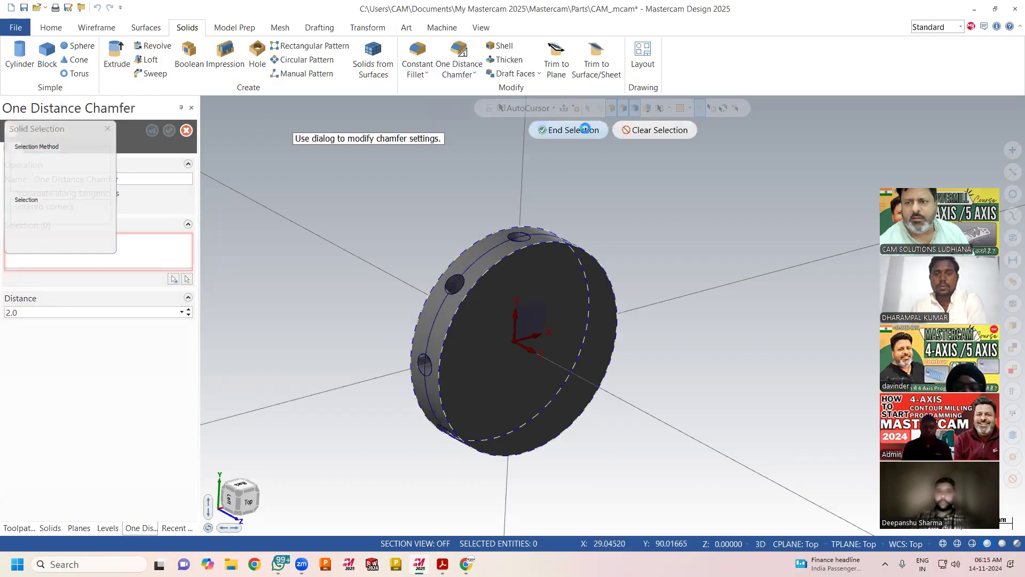
click(188, 311)
click(188, 311)
click(188, 311)
click(183, 314)
click(188, 315)
click(188, 315)
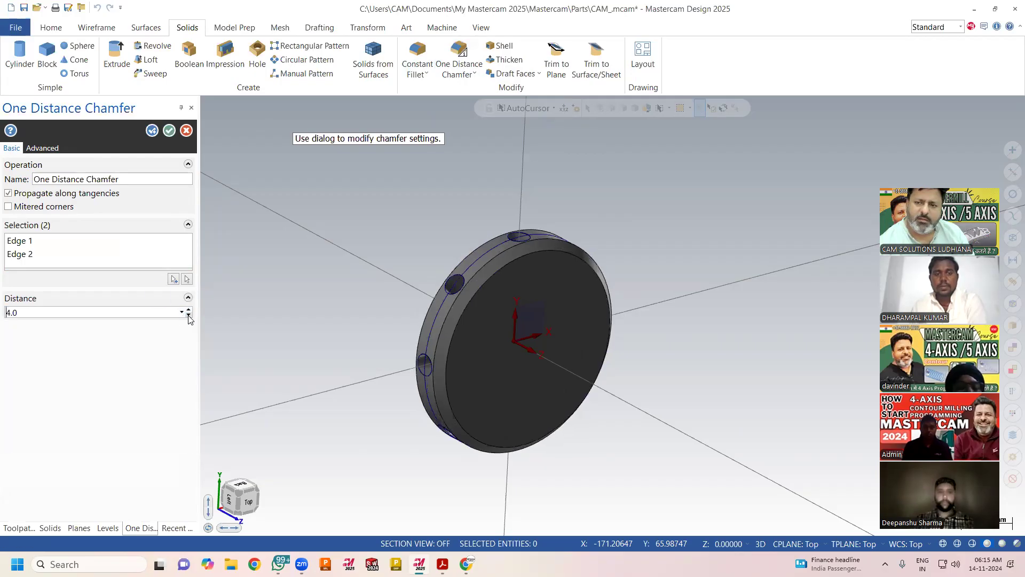
mouse_move(339, 282)
middle_down()
mouse_move(405, 283)
mouse_move(359, 281)
middle_up()
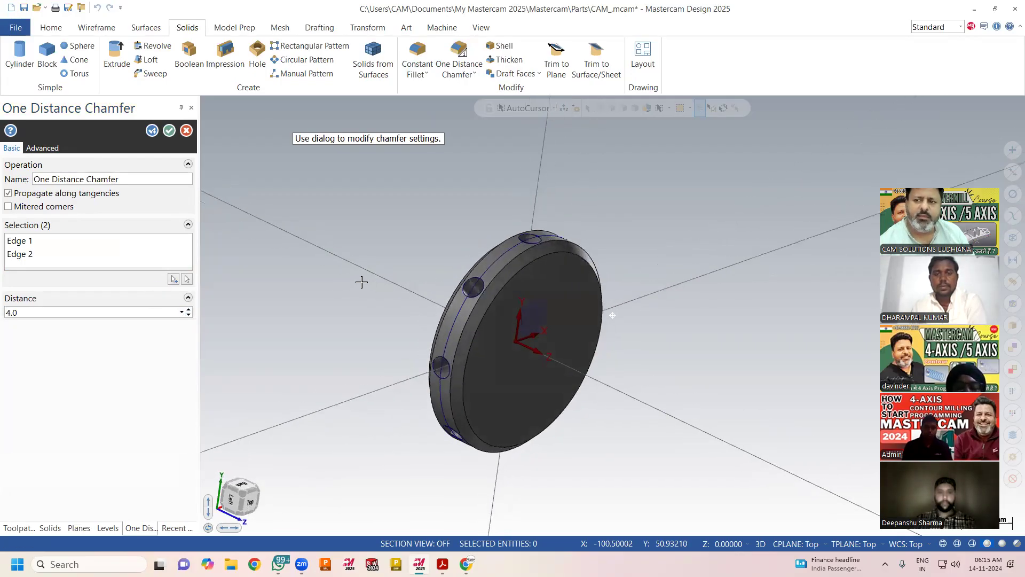
click(169, 131)
Add a machine group for the part using the default mill machine.
mouse_move(577, 257)
middle_down()
mouse_move(628, 265)
mouse_move(577, 240)
mouse_move(597, 252)
mouse_move(585, 252)
middle_up()
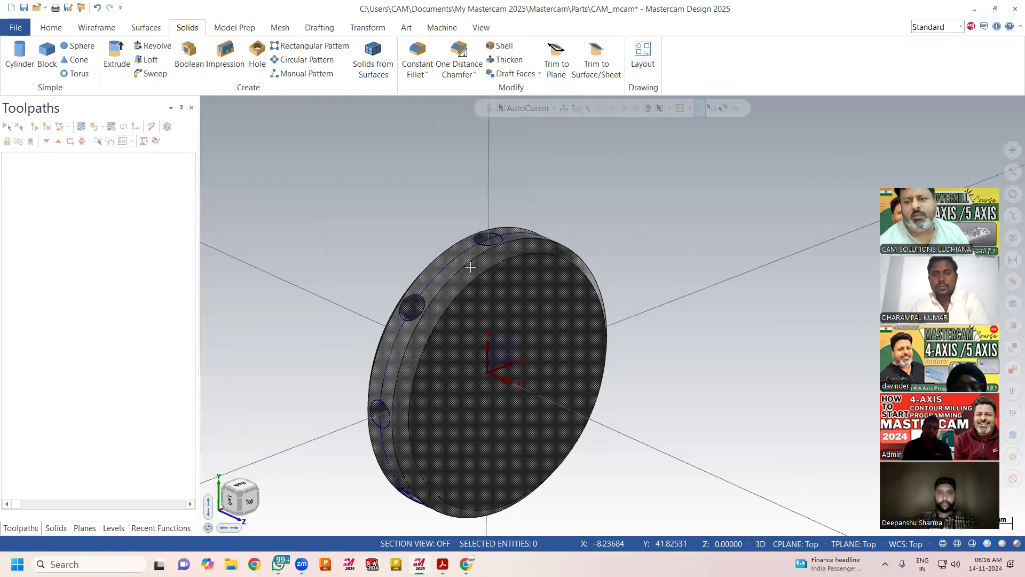
middle_drag(288, 287, 343, 298)
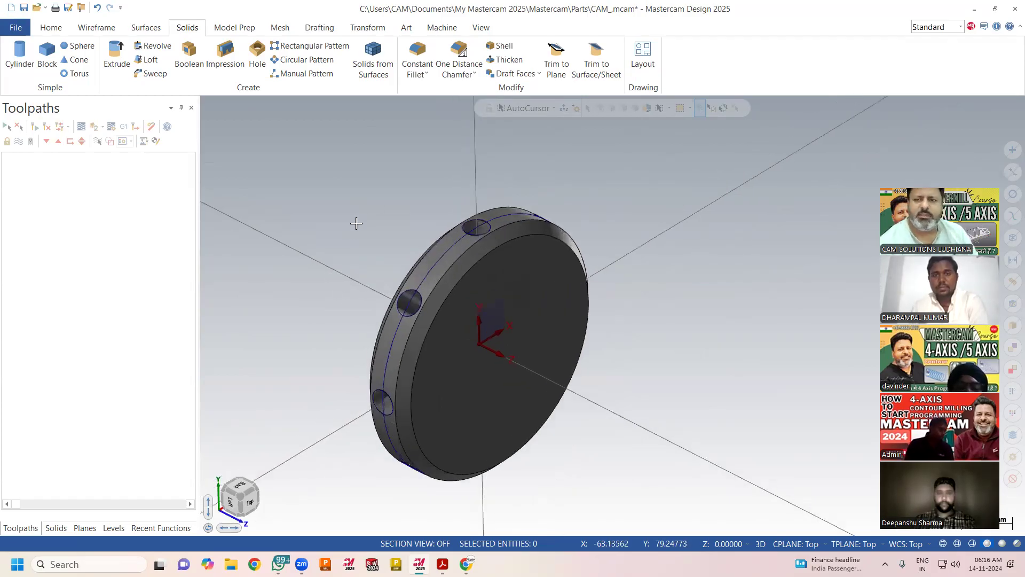
click(442, 27)
click(14, 67)
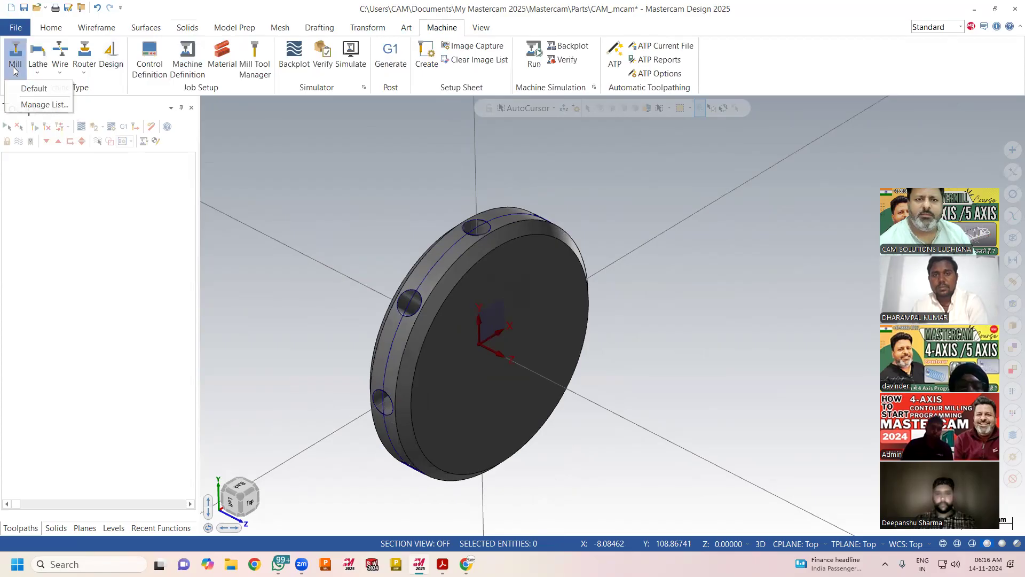
click(29, 88)
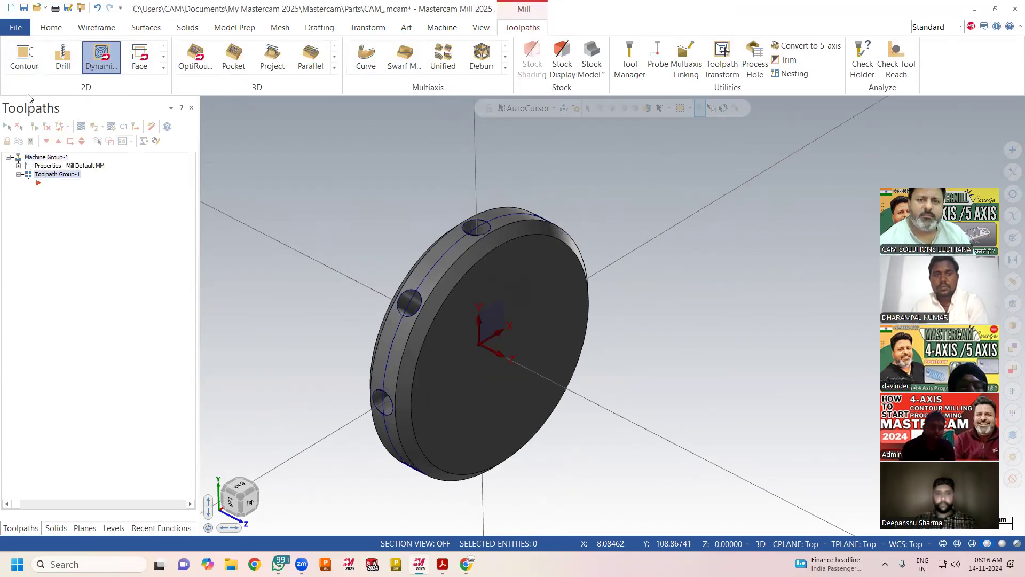
Create a drill toolpath on all eight similar 10 mm diameter holes around the disc's rim.
click(164, 67)
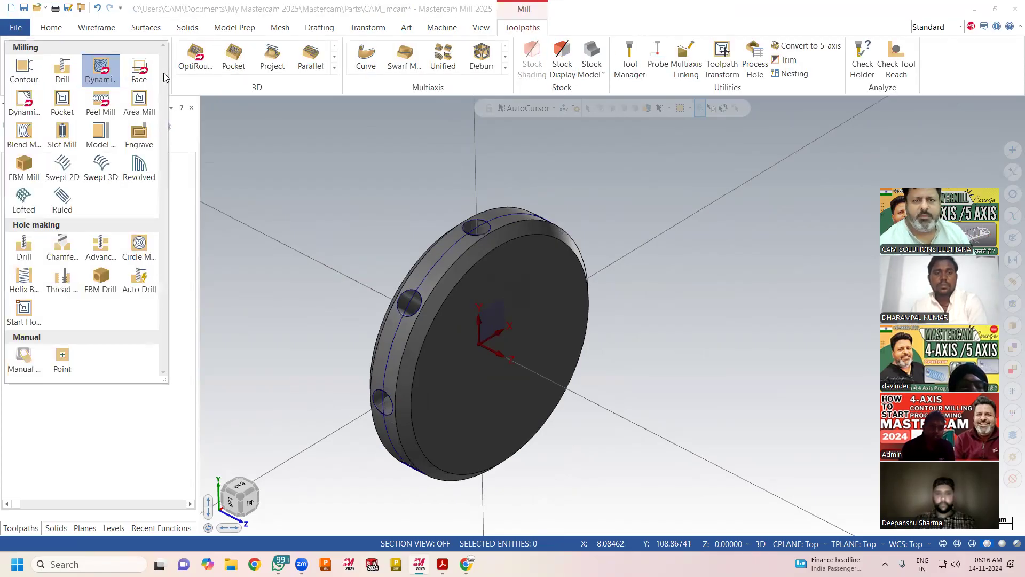
click(60, 79)
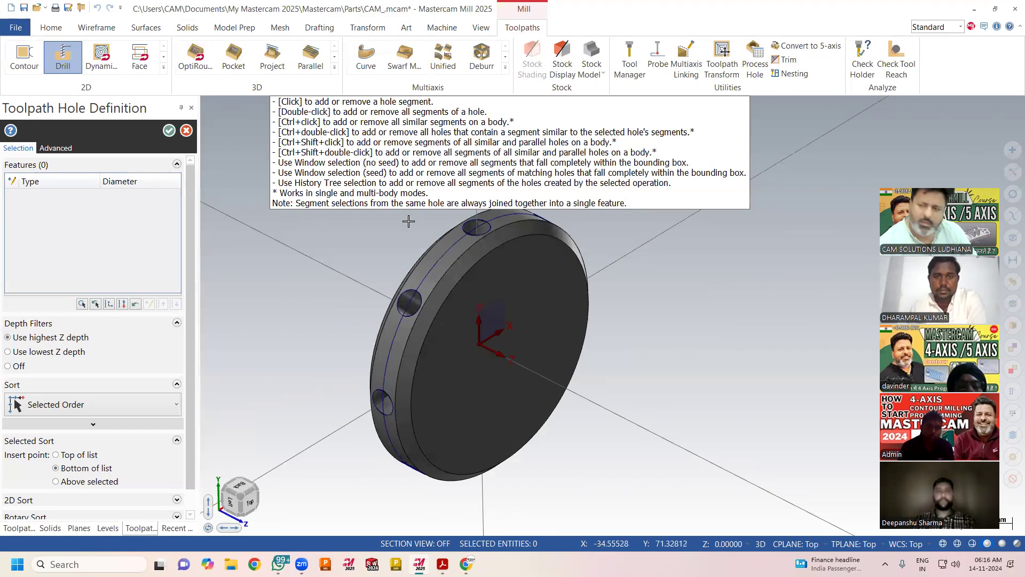
ctrl+click(468, 225)
middle_drag(595, 348, 613, 316)
mouse_move(500, 335)
middle_down()
mouse_move(513, 373)
mouse_move(534, 385)
mouse_move(561, 353)
mouse_move(591, 373)
middle_up()
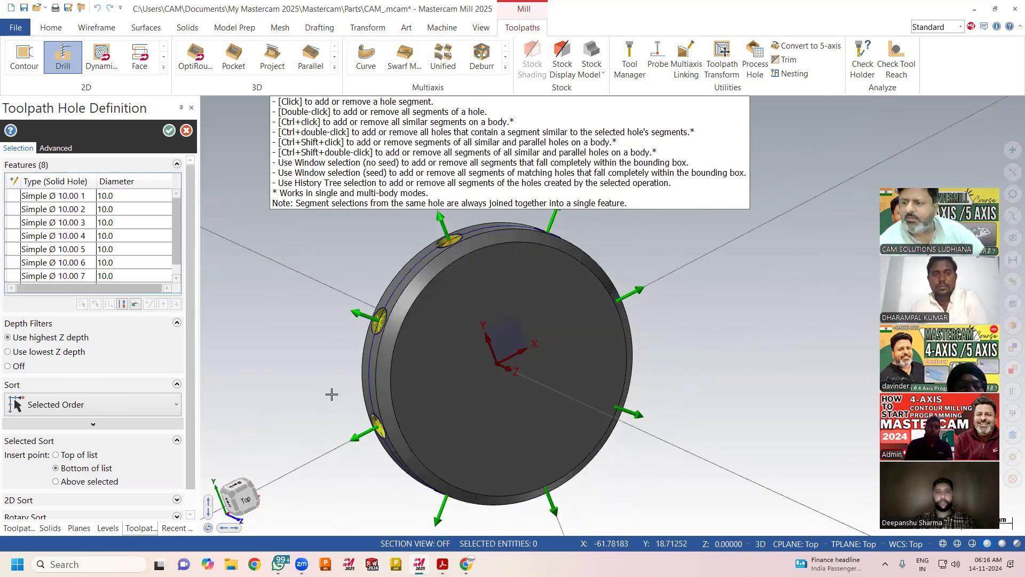
middle_drag(376, 318, 580, 397)
scroll(580, 396, down, 3)
scroll(485, 328, up, 1)
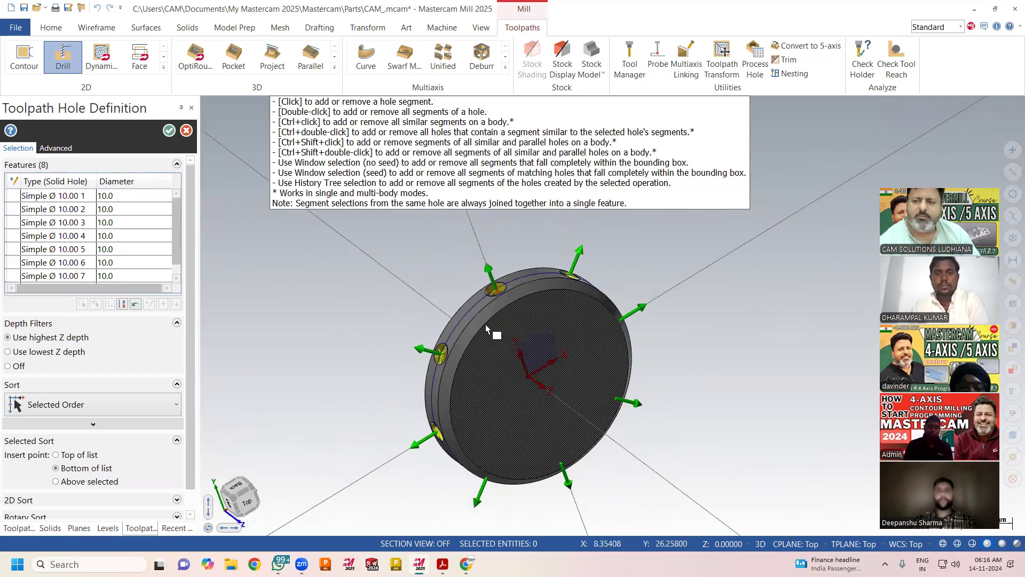
click(170, 134)
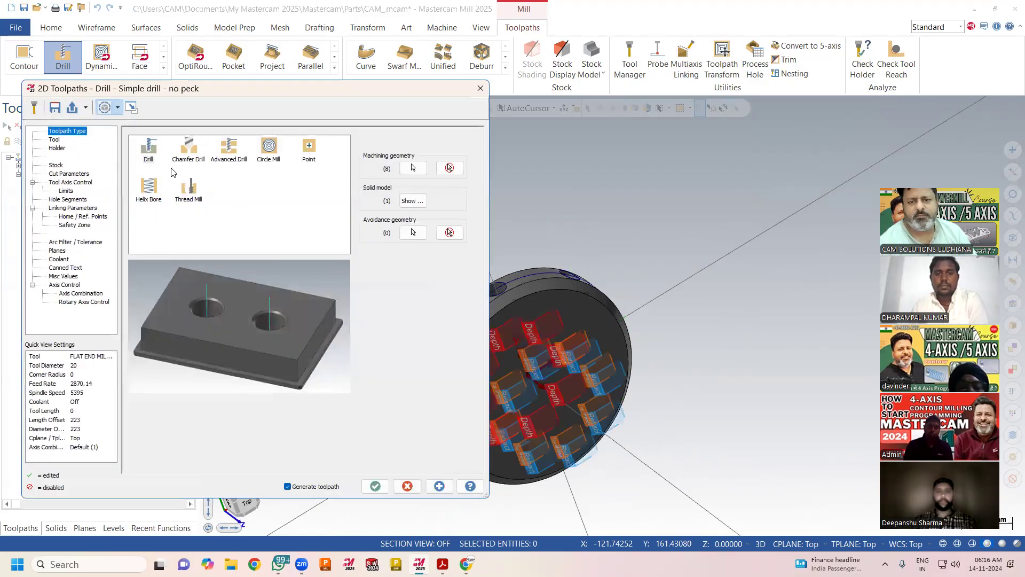
Filter the tool library to show drills and assign HSS/TIN DRILL 8xDc- 10.0 to the toolpath.
scroll(713, 274, down, 2)
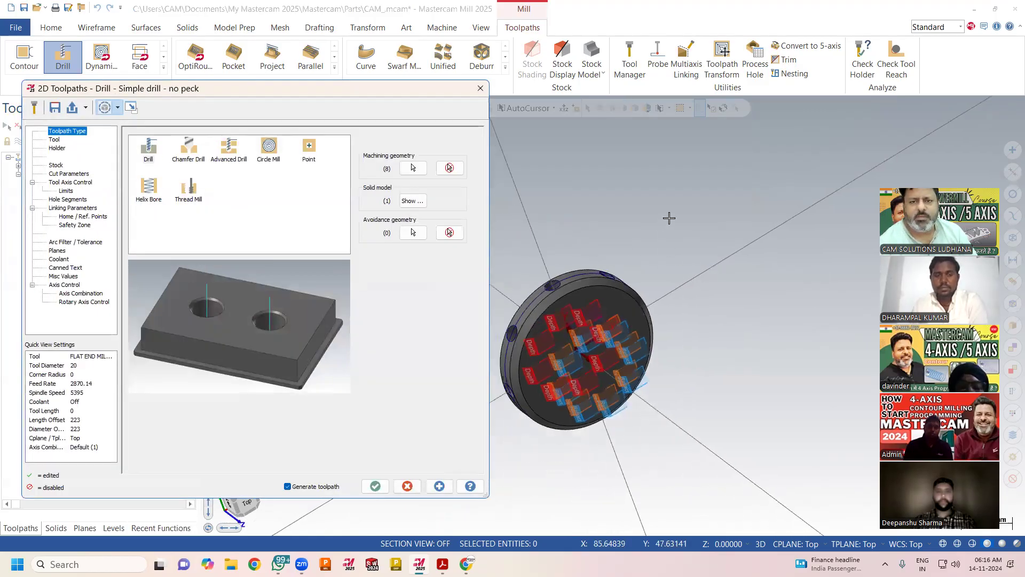
scroll(558, 362, up, 1)
scroll(558, 362, up, 1)
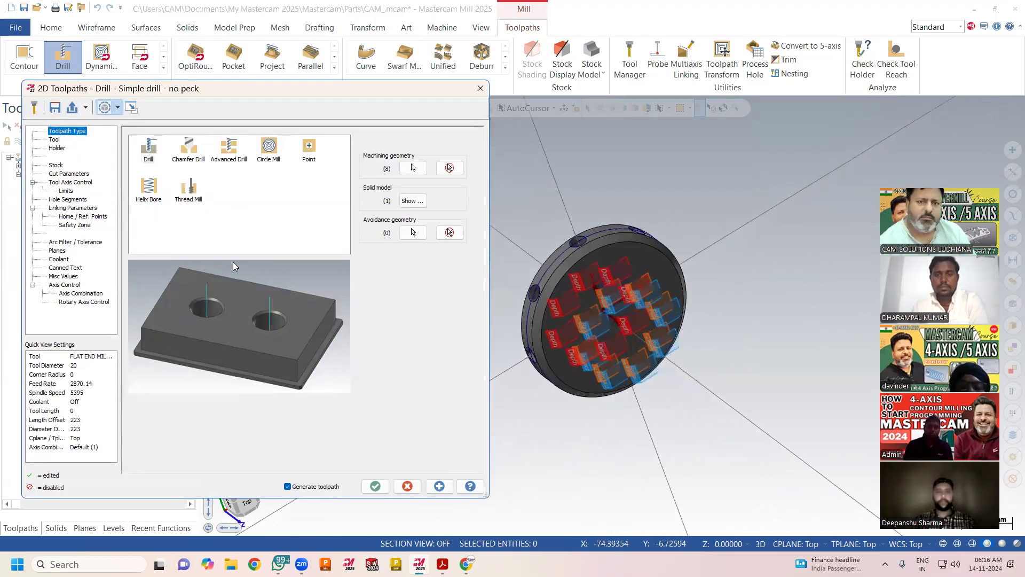
click(54, 140)
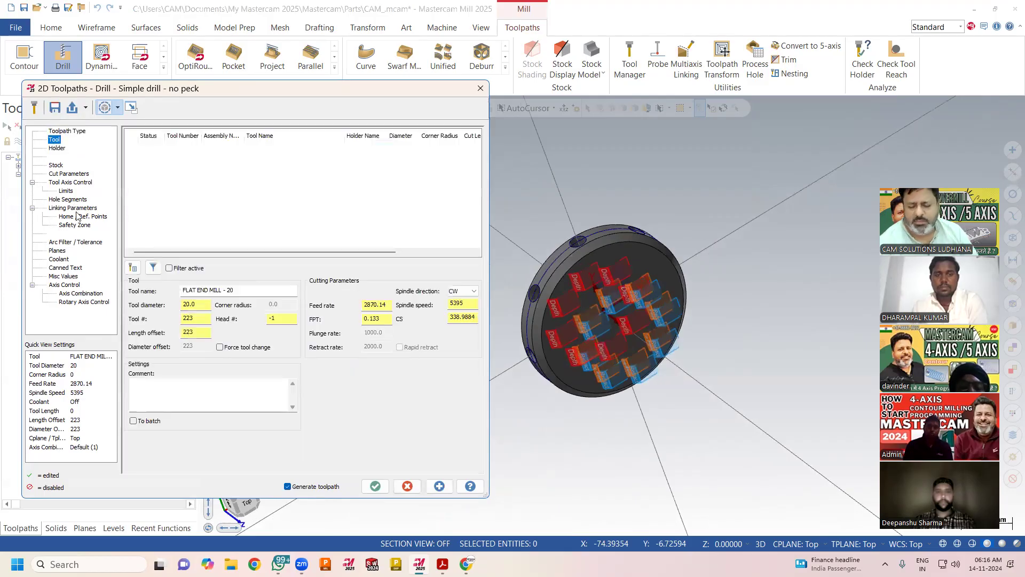
click(133, 268)
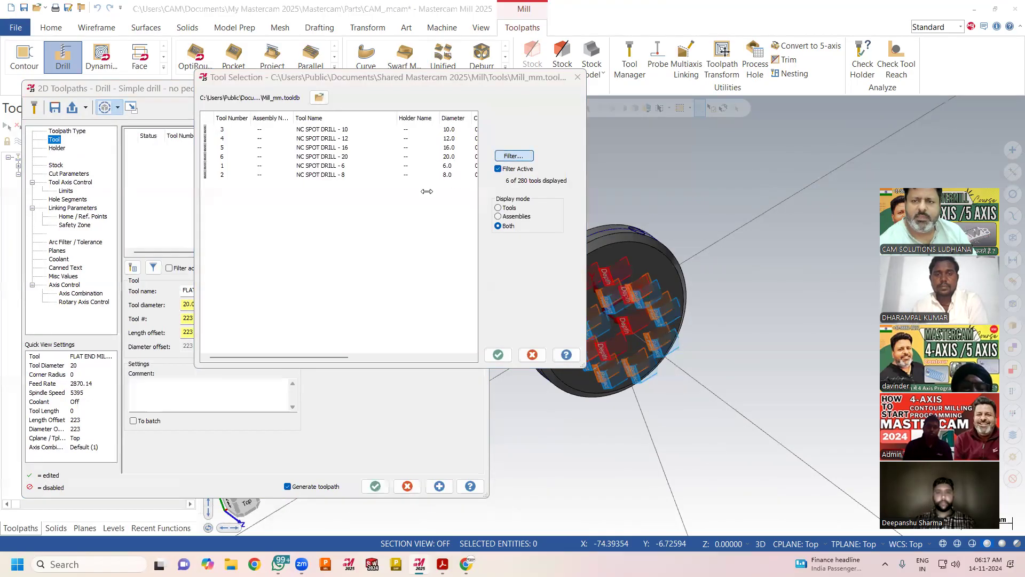
click(514, 155)
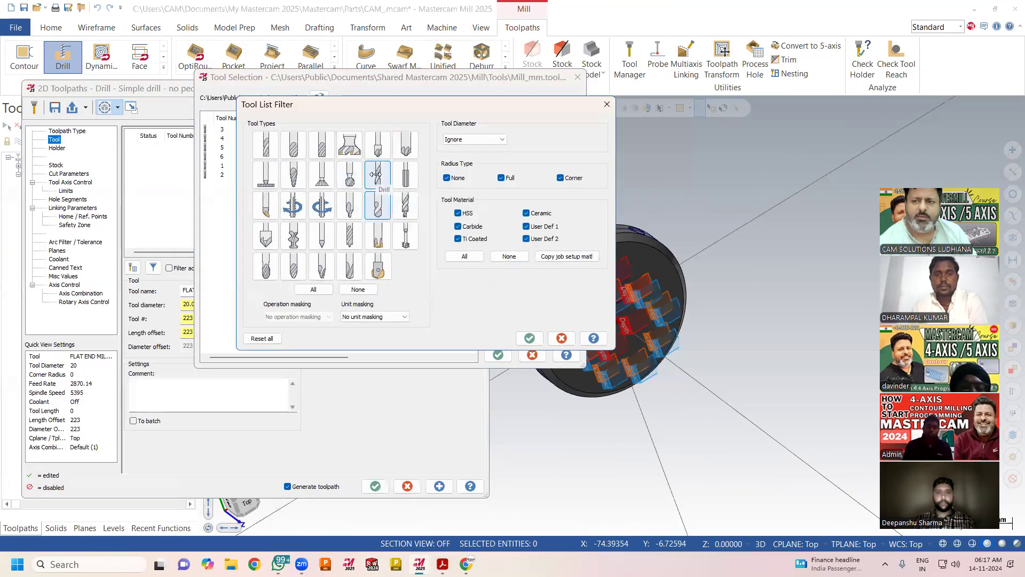
click(529, 338)
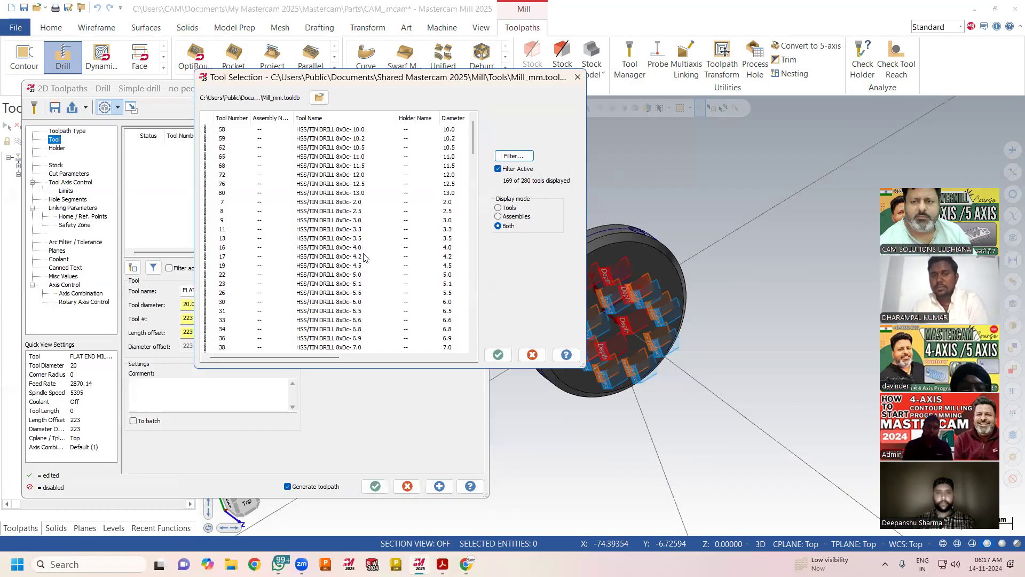
click(336, 132)
click(497, 355)
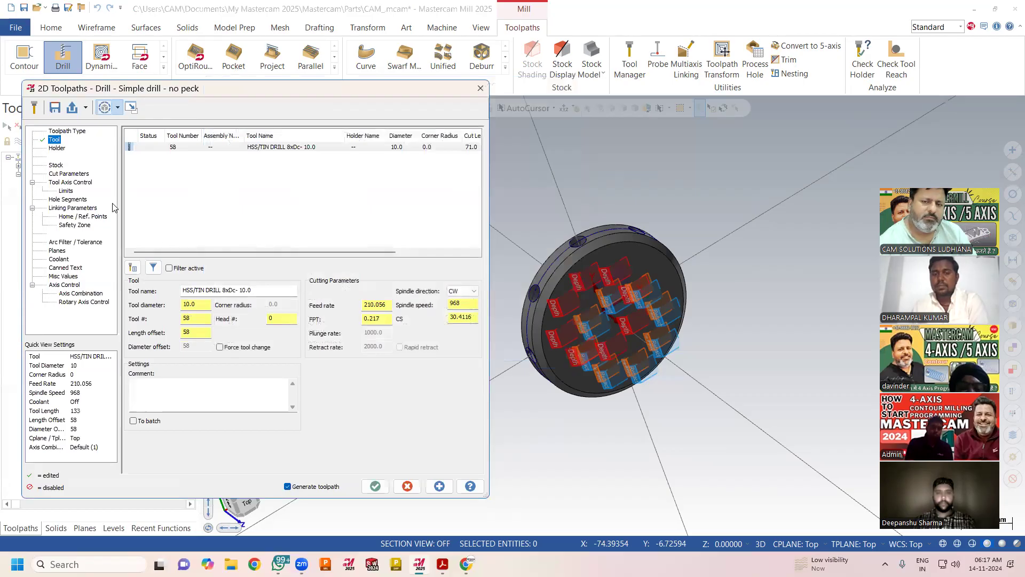
Set the drilling cycle to Peck Drill with a peck of 3.
click(69, 176)
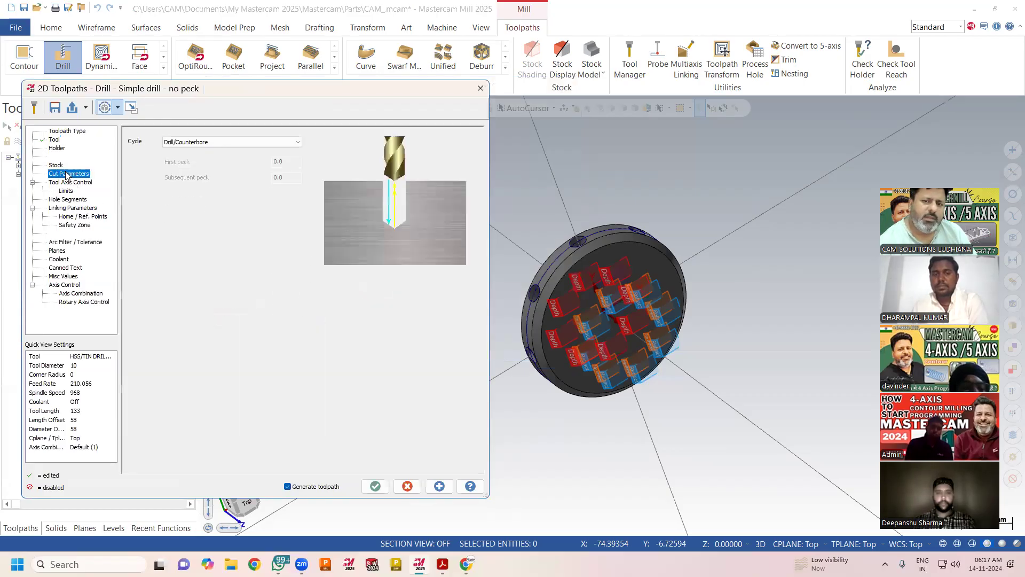
click(196, 142)
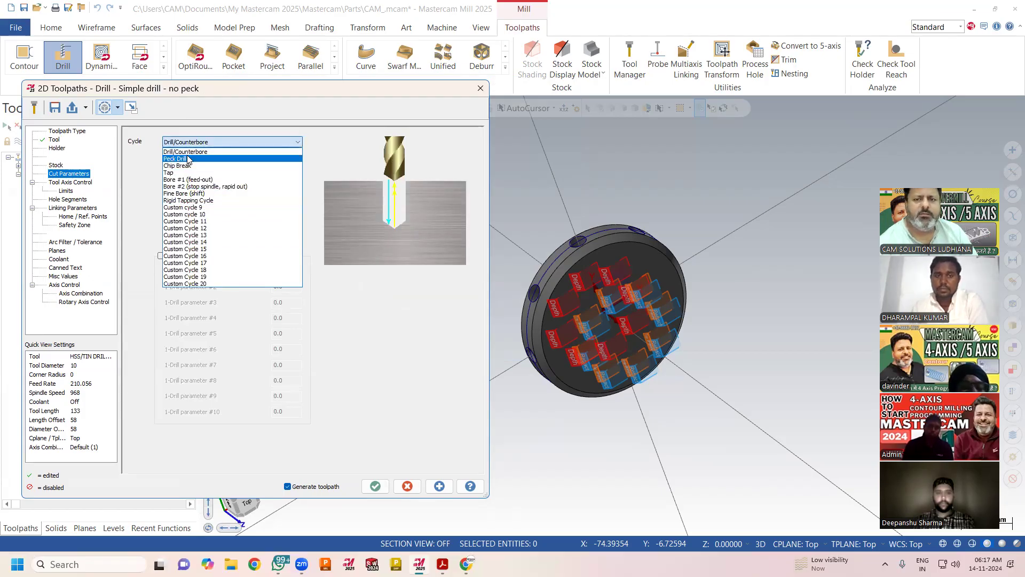
click(191, 159)
double_click(291, 161)
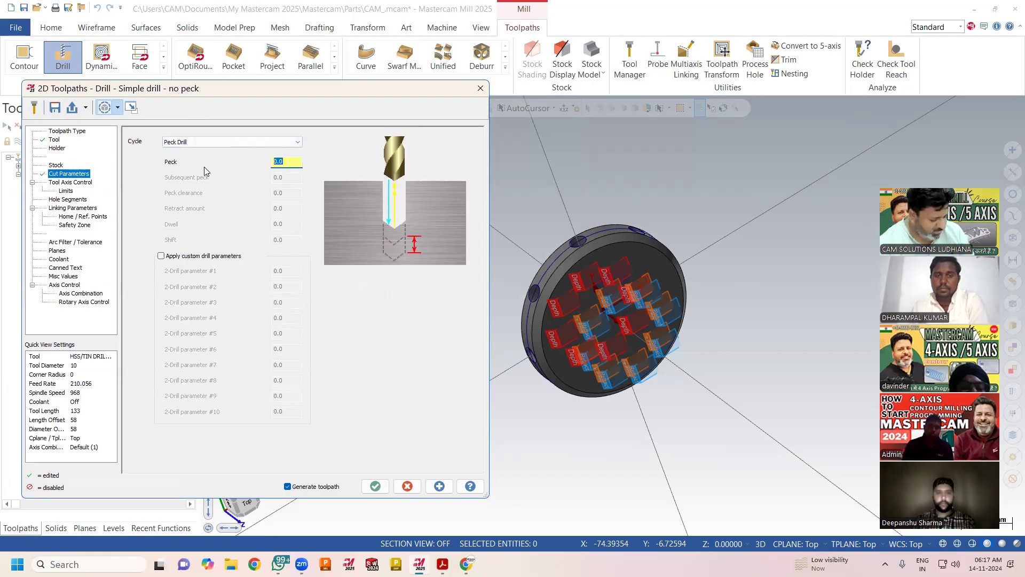
text(3)
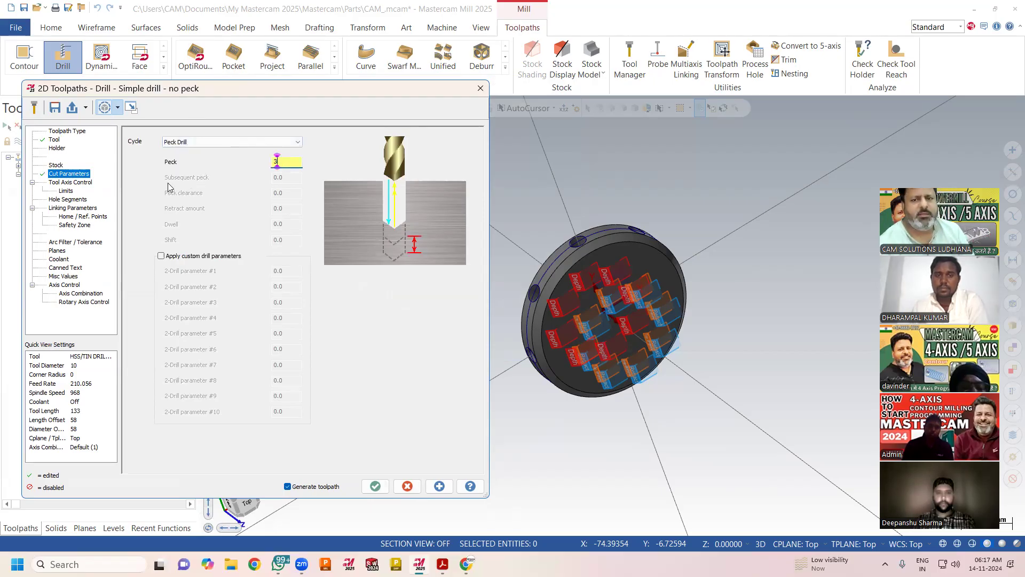
Change the drill toolpath's tool axis control output format to 4 axis.
click(71, 184)
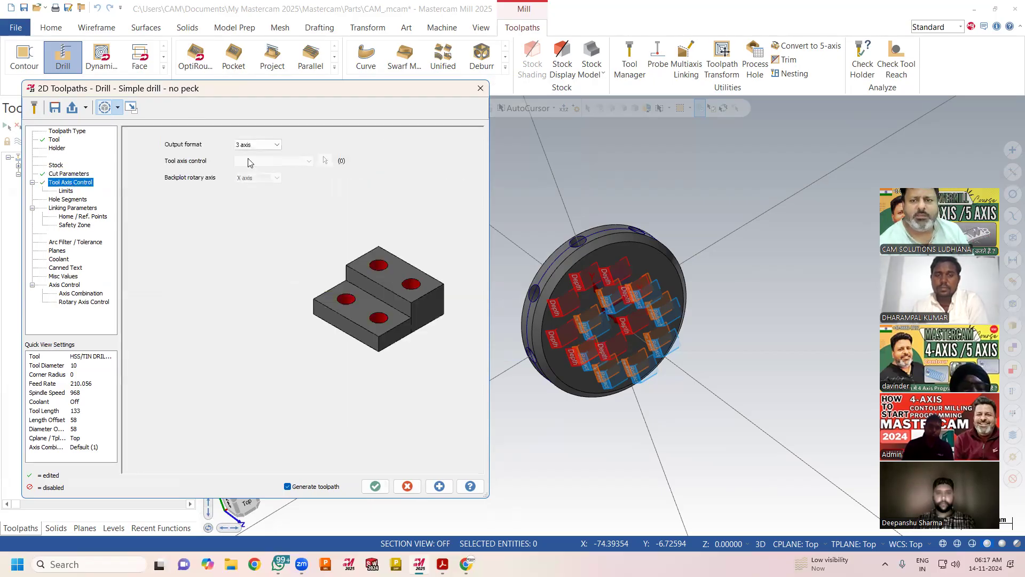
click(257, 145)
click(246, 162)
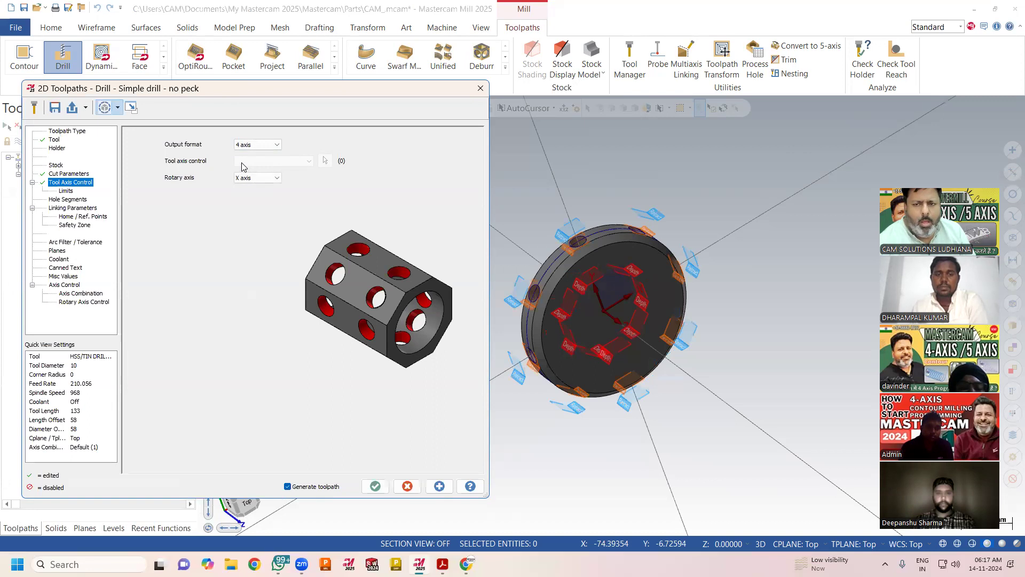
Display the disc as wireframe and examine the linking parameters' retract, top of stock and depth planes around the holes.
click(85, 208)
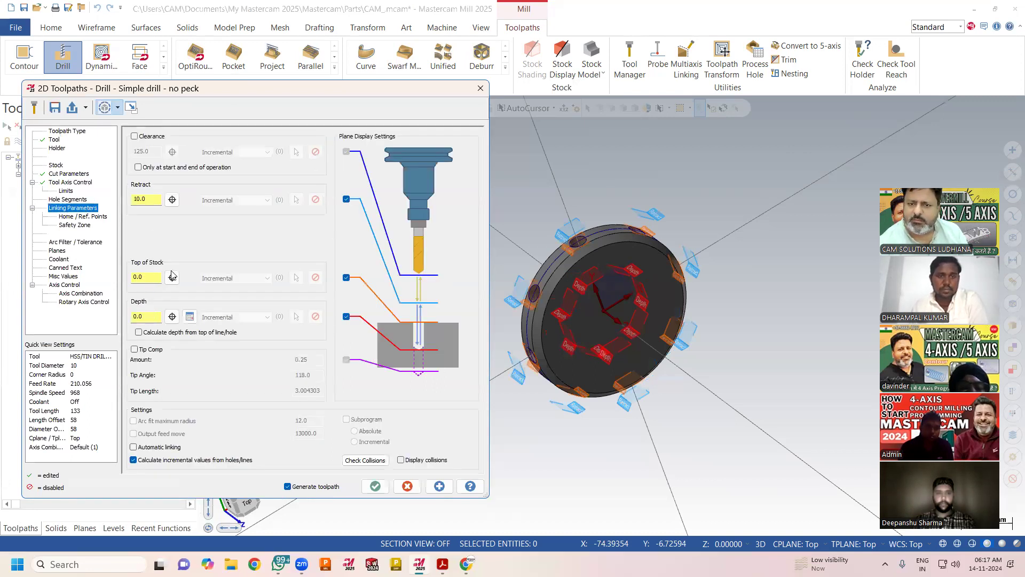
middle_drag(645, 270, 619, 238)
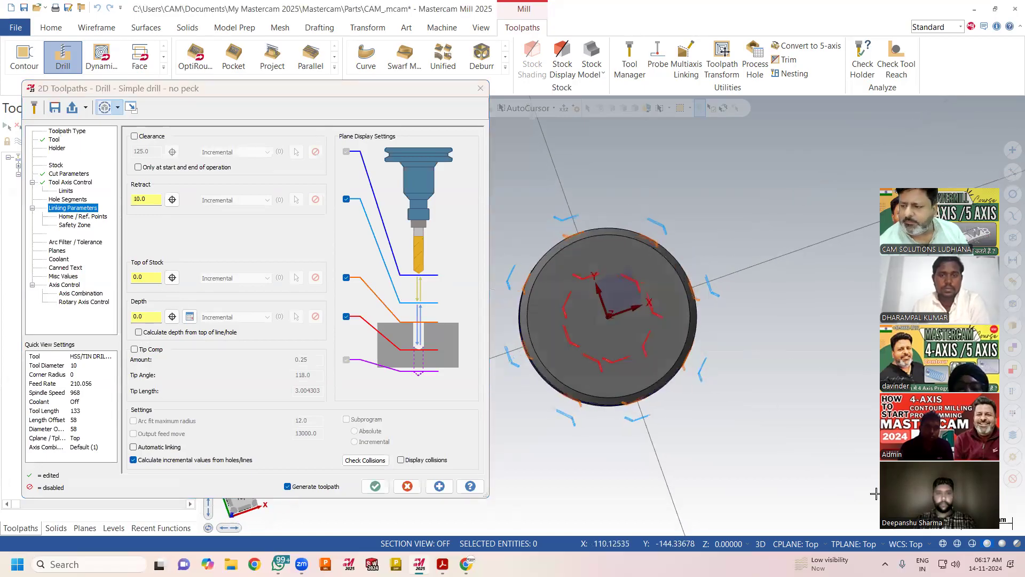
key(alt+s)
mouse_move(578, 241)
middle_down()
mouse_move(580, 285)
mouse_move(601, 284)
middle_up()
scroll(582, 284, up, 5)
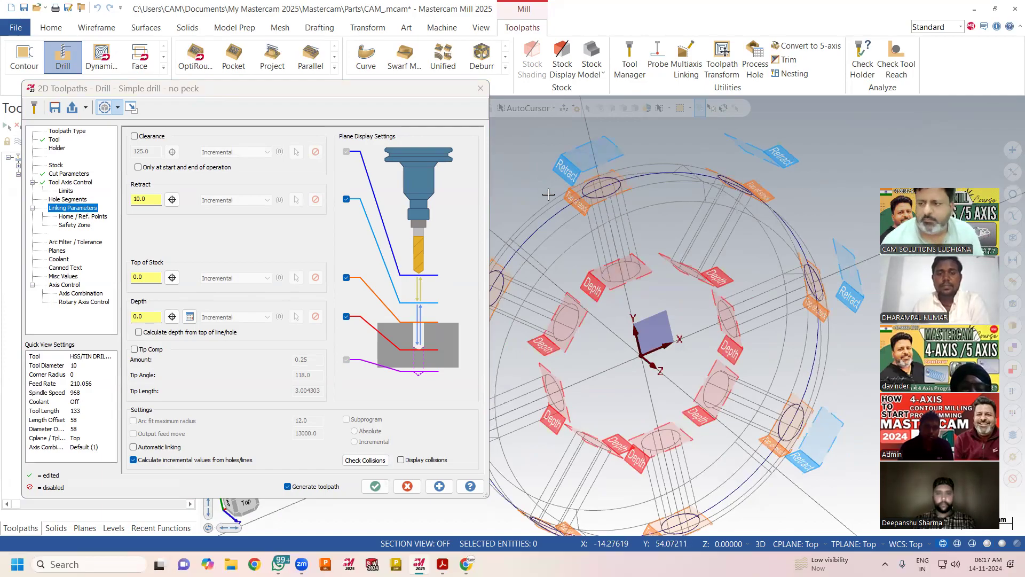
scroll(569, 270, down, 3)
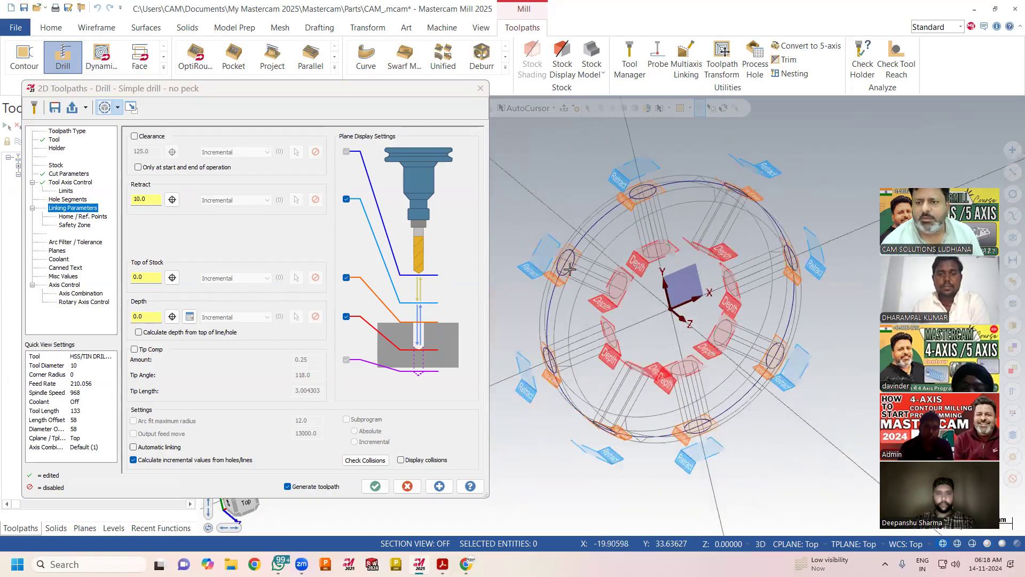
Enable the drill toolpath's safety zone and define it around the disc as a cylinder along the Z axis.
click(78, 225)
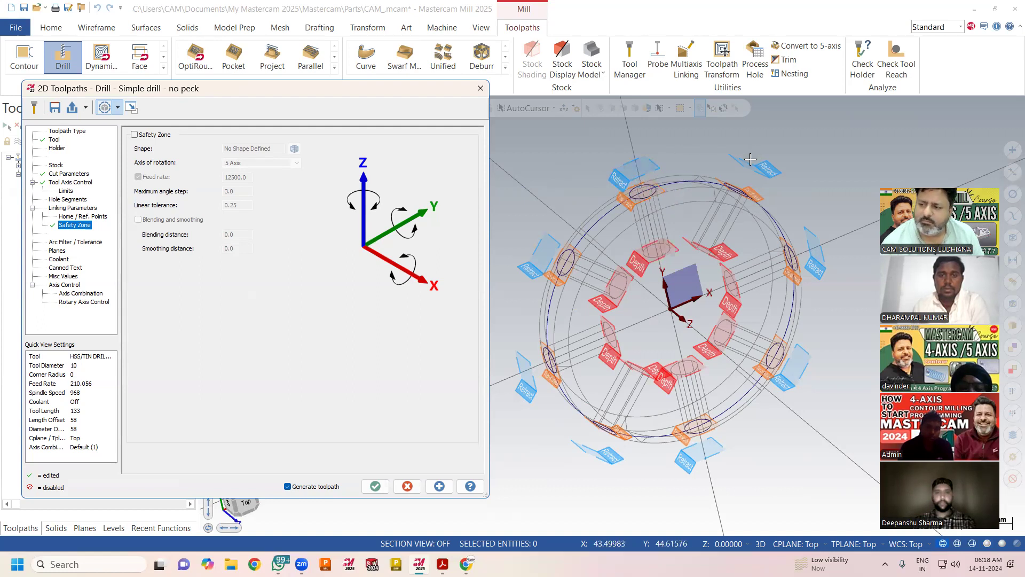
click(134, 136)
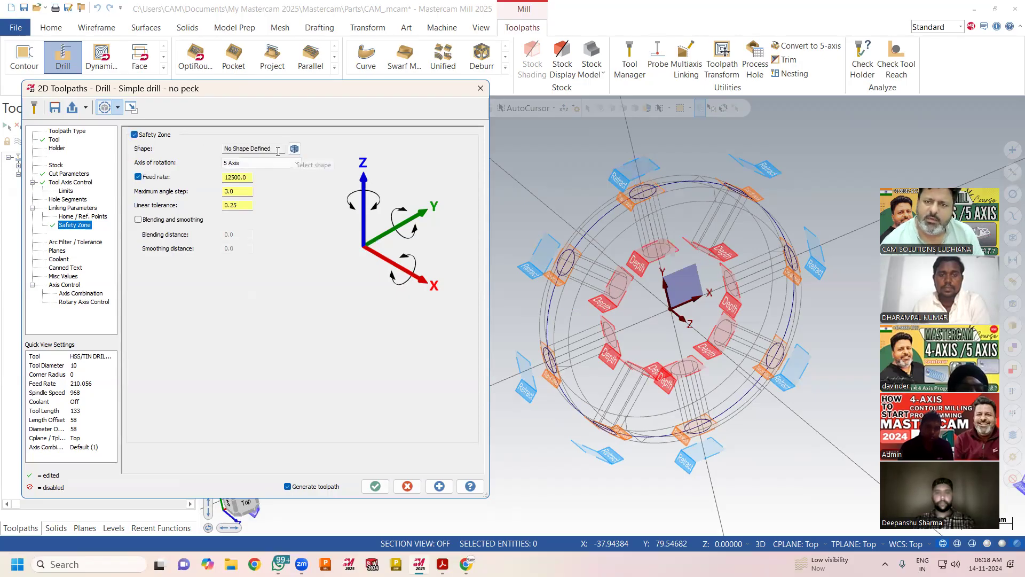
click(295, 149)
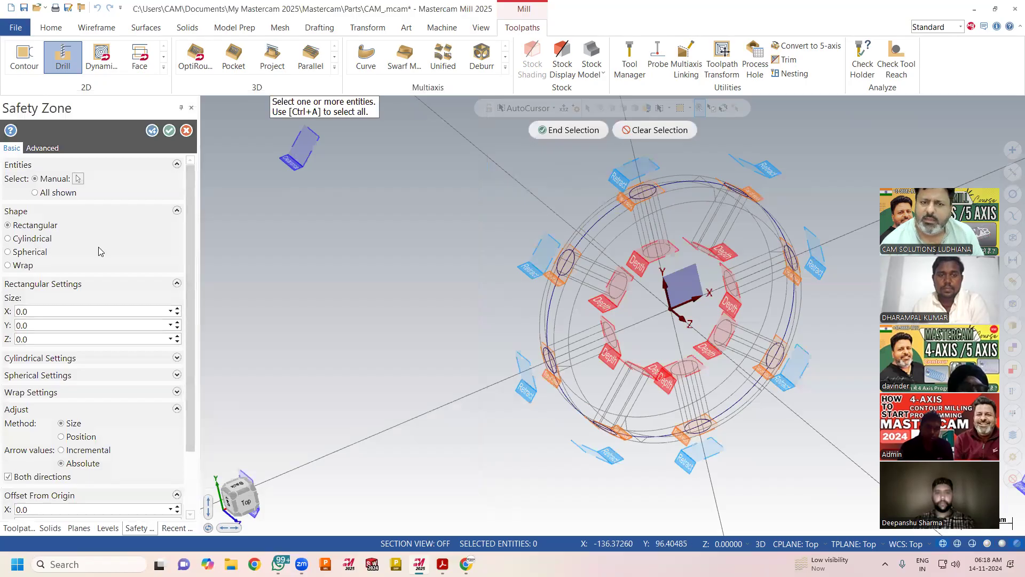
click(600, 215)
click(575, 134)
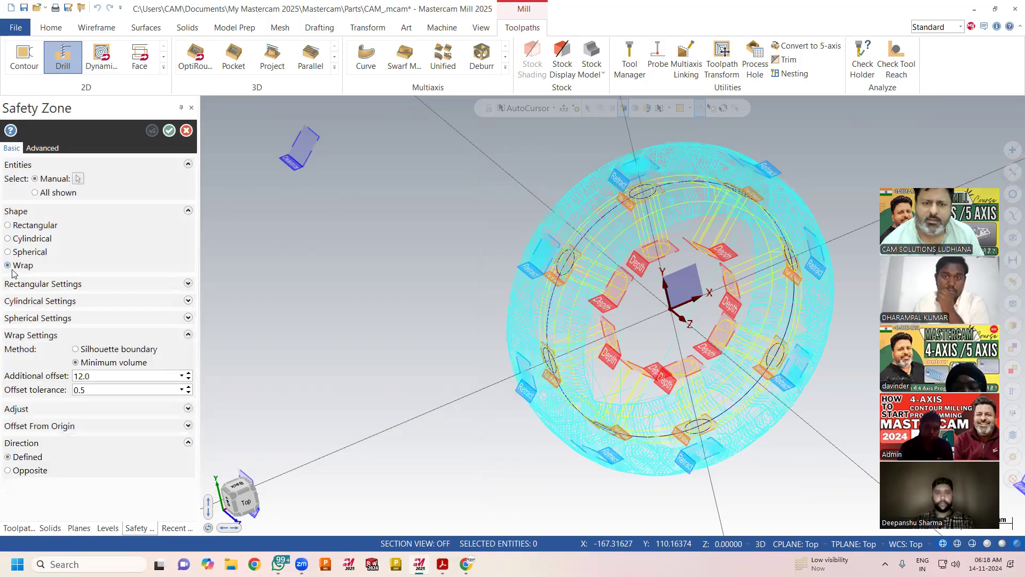
click(8, 239)
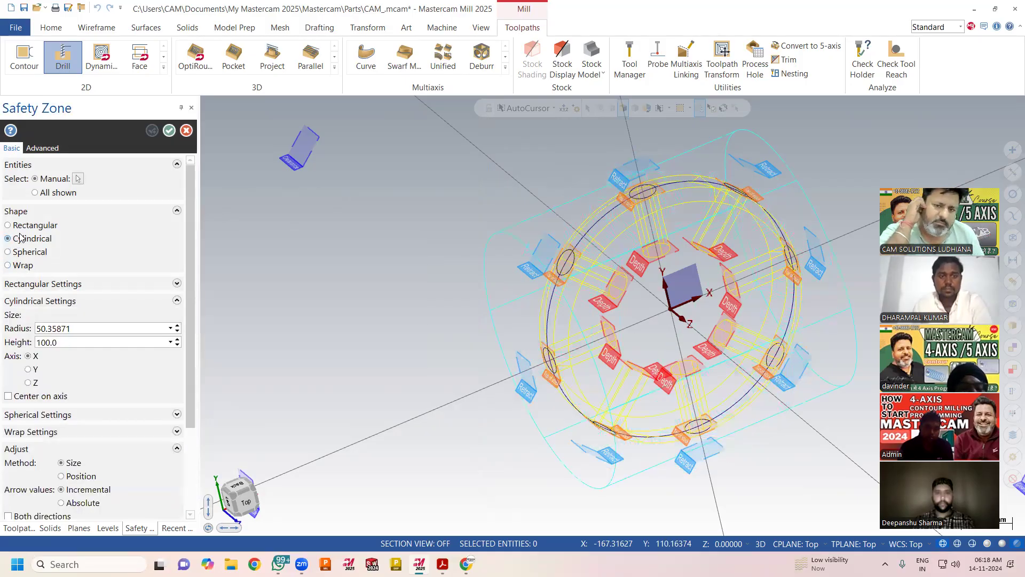
click(31, 382)
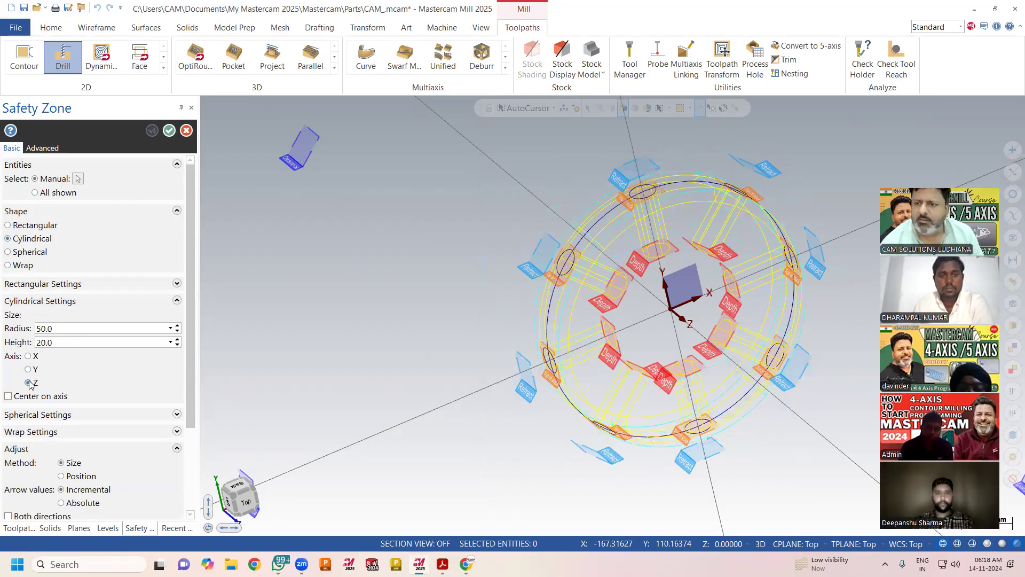
Display the disc shaded and set the cylindrical safety zone's radius to 60.
click(988, 544)
middle_drag(614, 248, 382, 304)
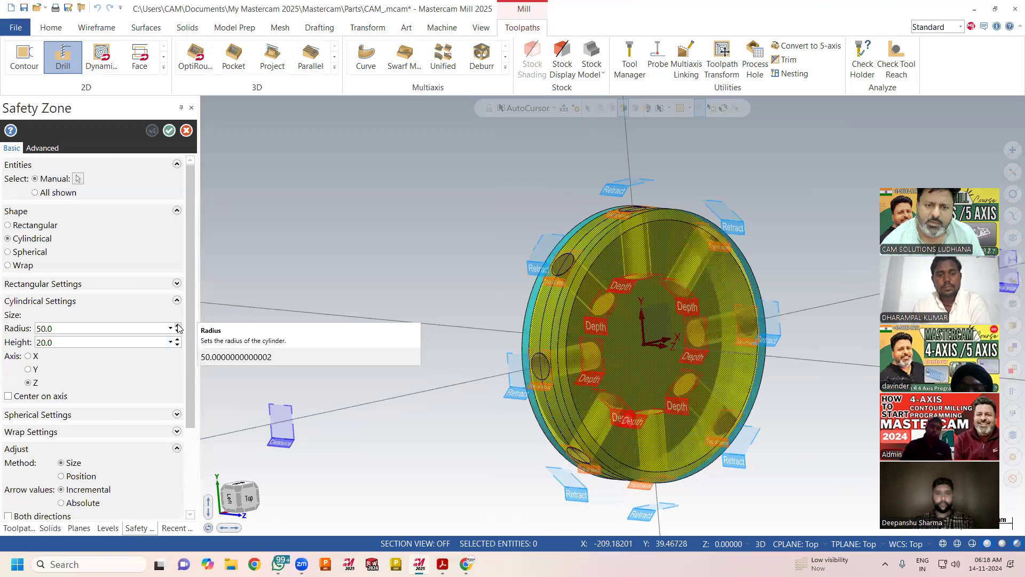
click(178, 327)
click(177, 326)
click(178, 326)
click(178, 326)
click(178, 326)
click(178, 326)
click(178, 326)
click(178, 327)
click(178, 326)
click(178, 326)
click(178, 326)
click(177, 327)
click(178, 326)
click(177, 327)
click(178, 326)
click(178, 326)
click(178, 327)
click(178, 326)
click(178, 327)
click(178, 327)
middle_drag(396, 285, 382, 306)
double_click(107, 327)
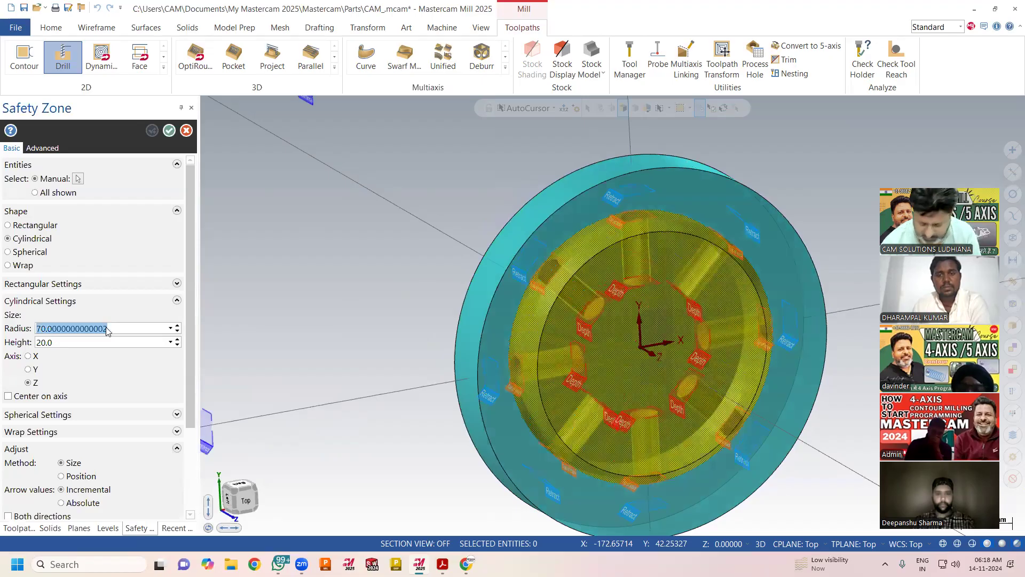
text(60)
key(Return)
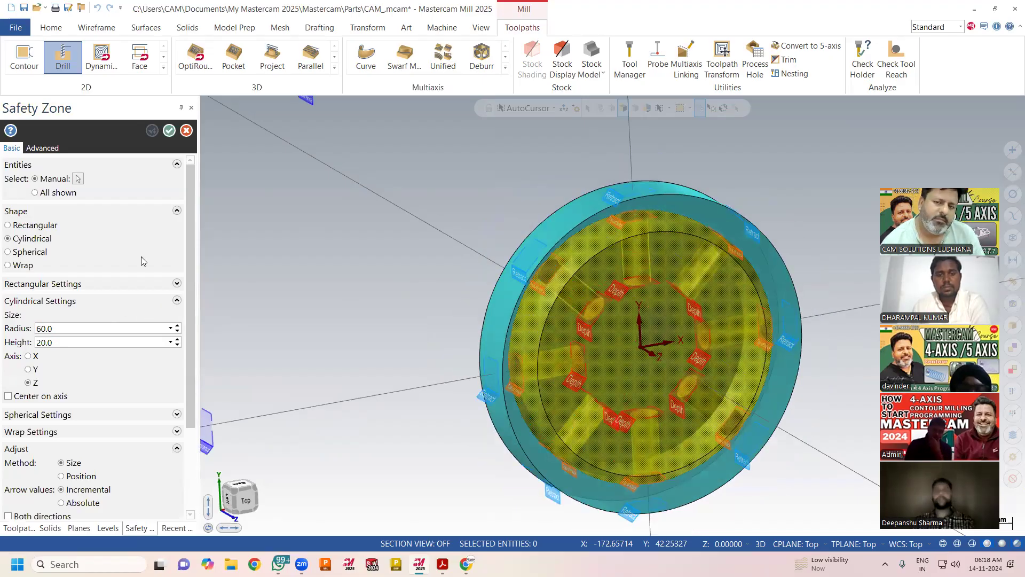
click(169, 130)
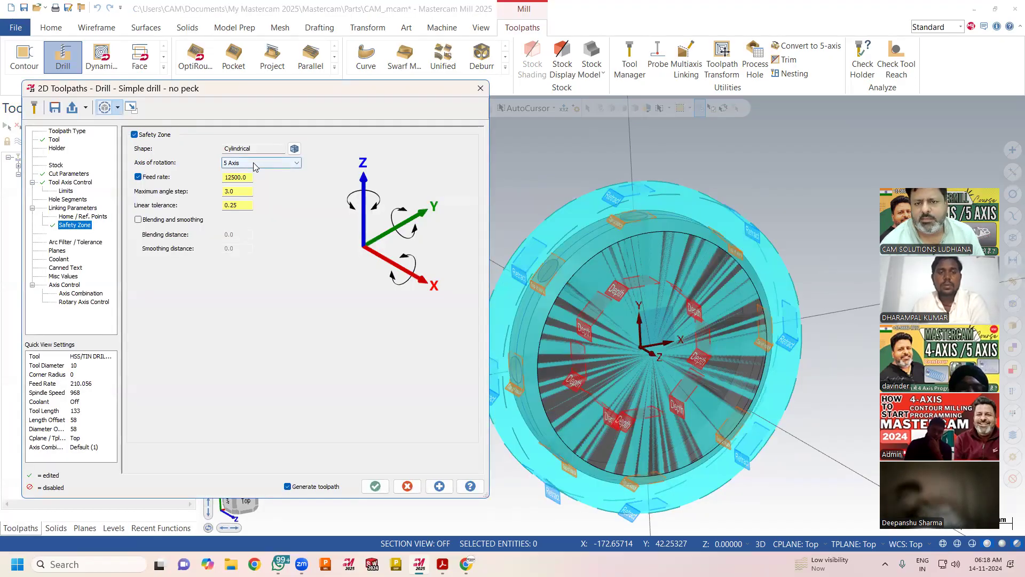
Check the linking parameters and tool axis control settings, and generate the peck drill toolpath on the disc.
click(71, 209)
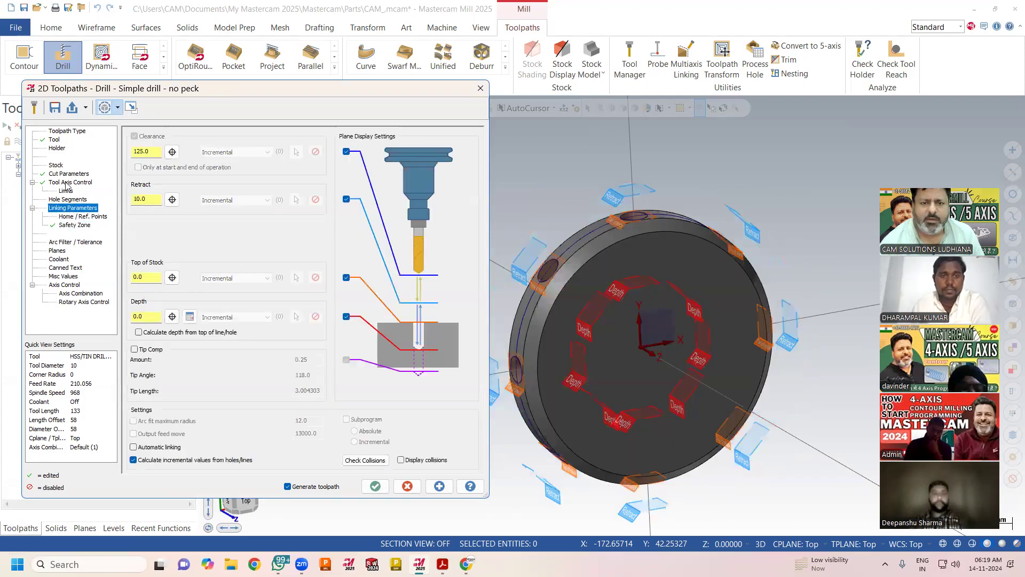
click(68, 183)
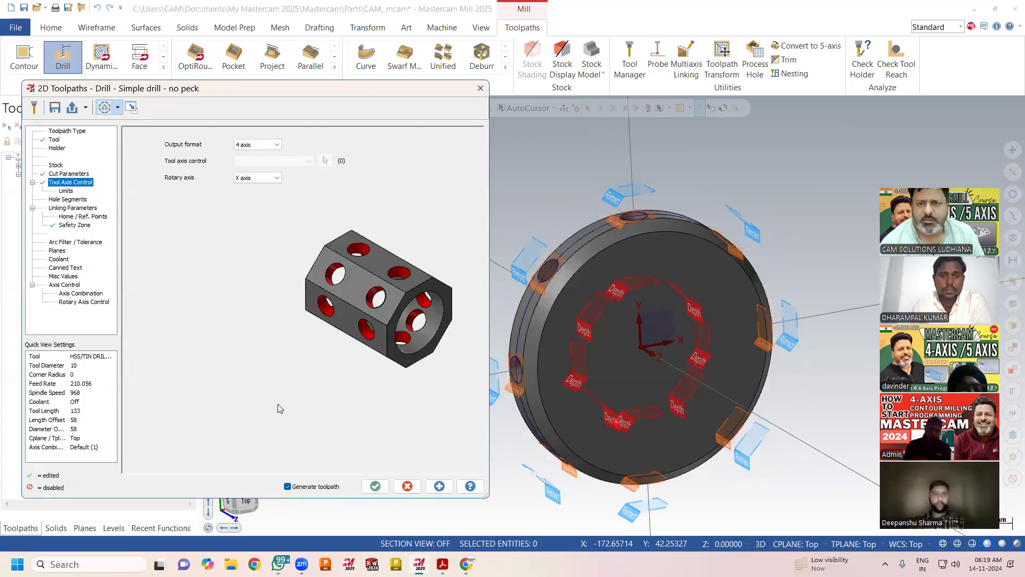
click(376, 486)
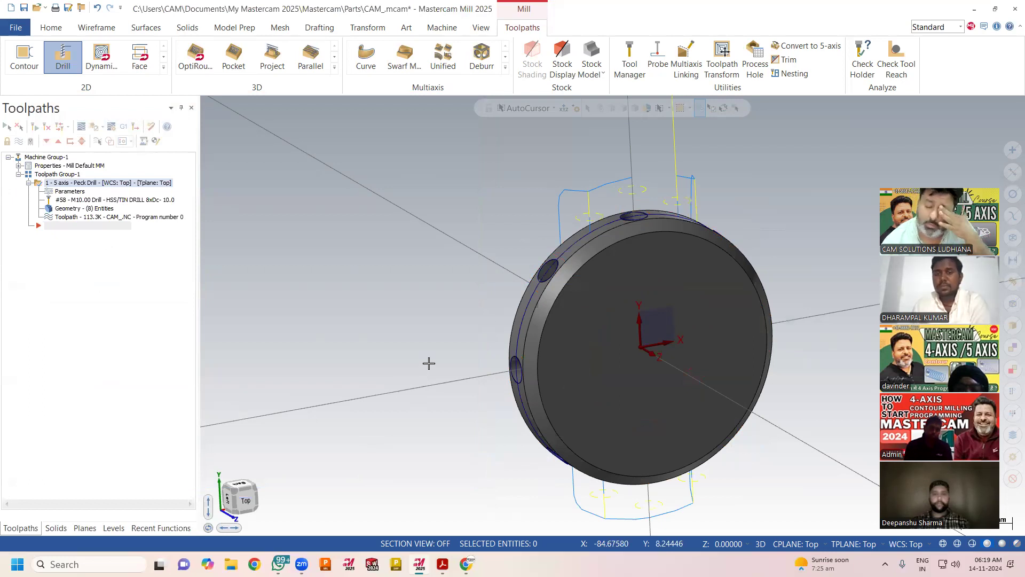
middle_drag(556, 341, 535, 346)
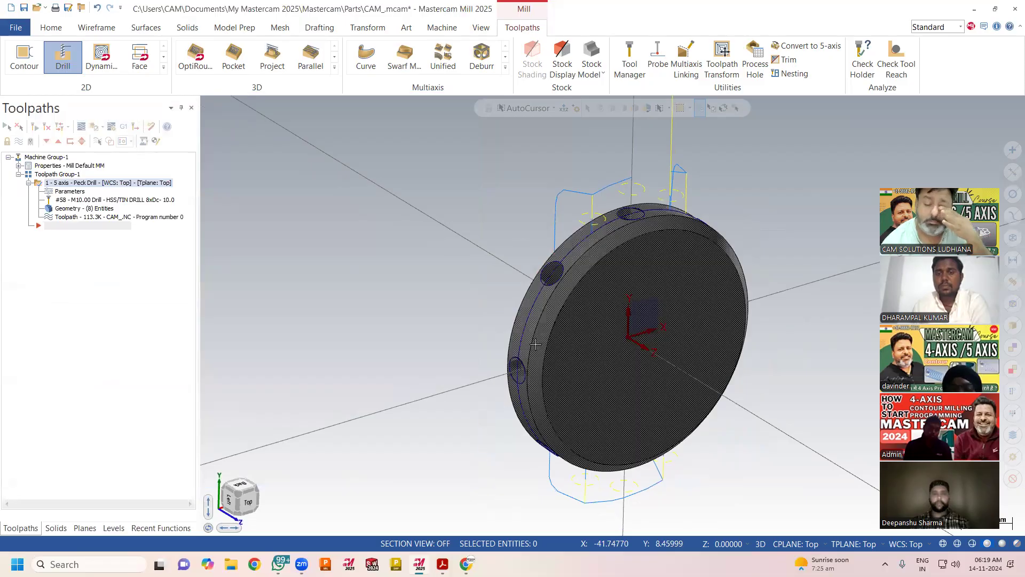
scroll(408, 338, down, 4)
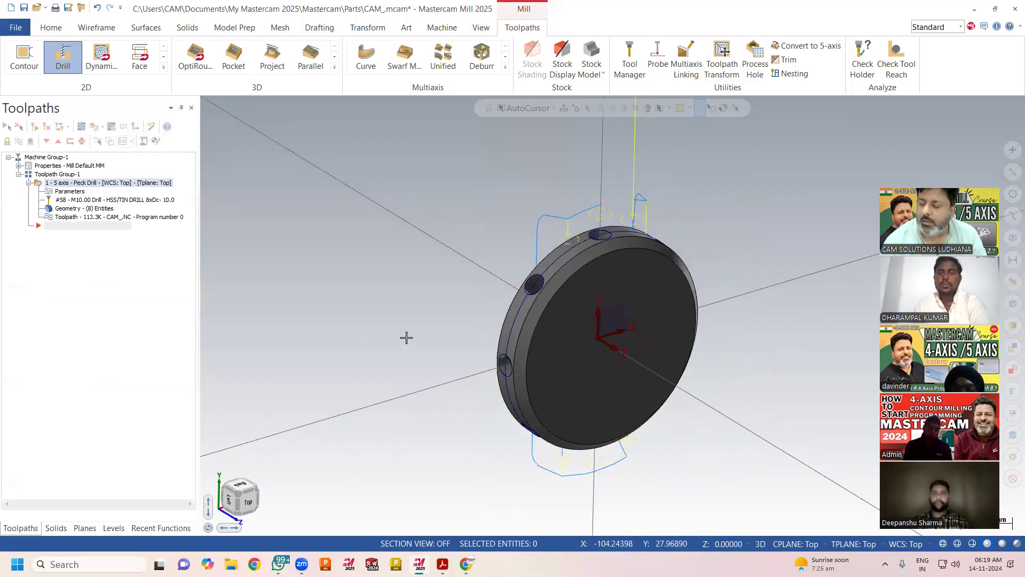
scroll(704, 299, up, 3)
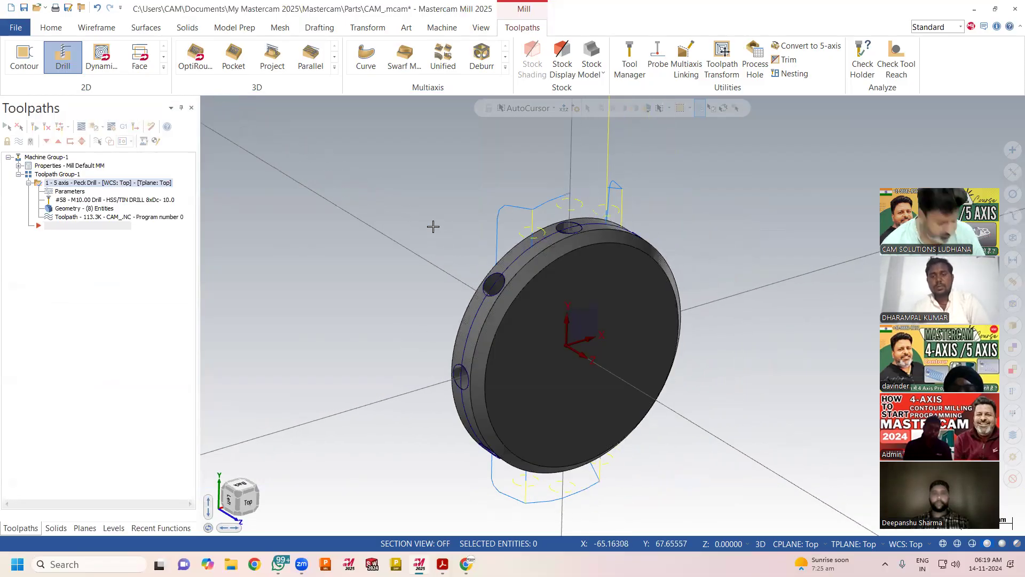
Rotate the disc and its hole geometry 90° about the Y axis at the origin with a Dynamic transform move.
click(375, 29)
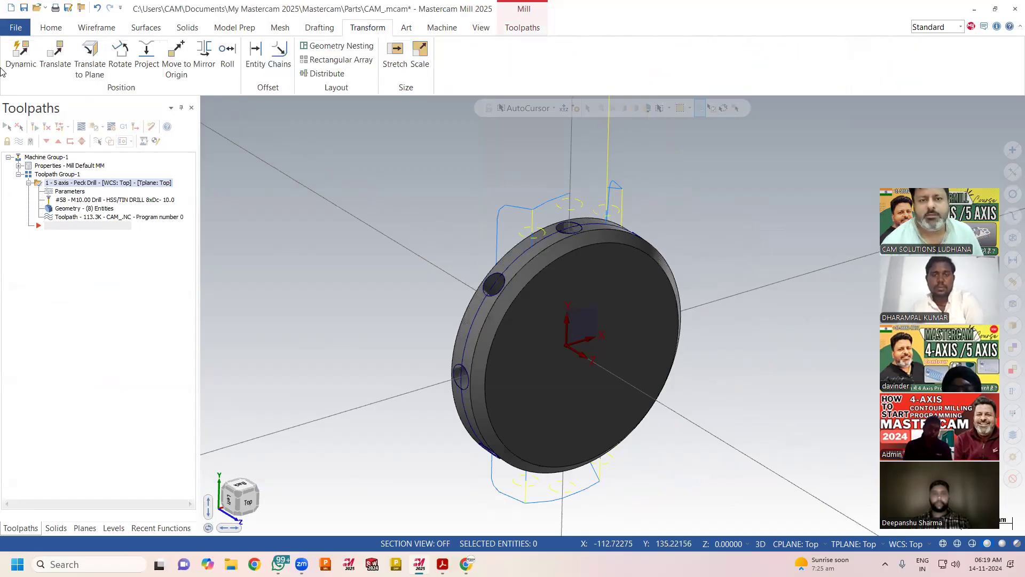
click(20, 53)
drag(388, 155, 697, 508)
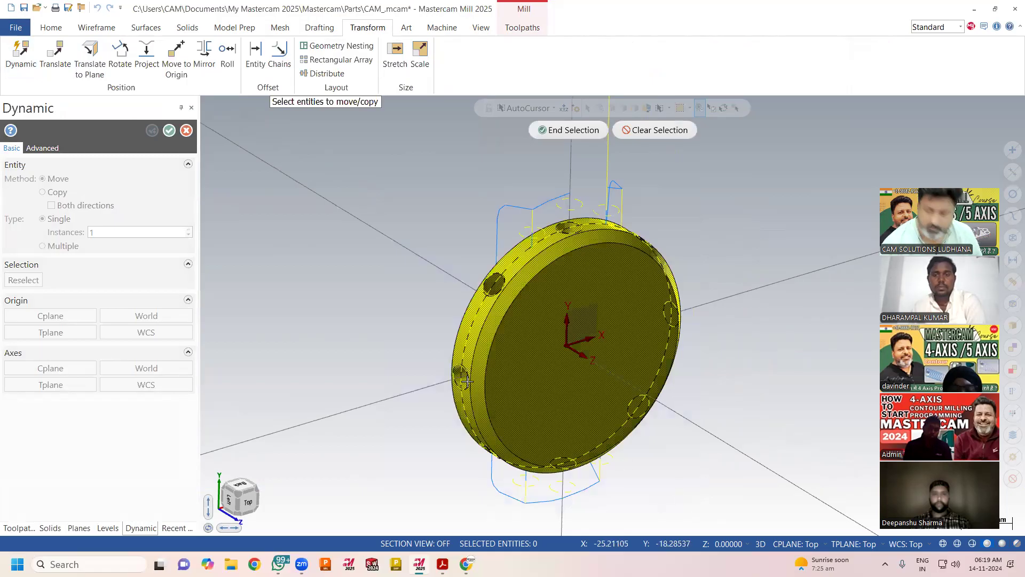
click(565, 130)
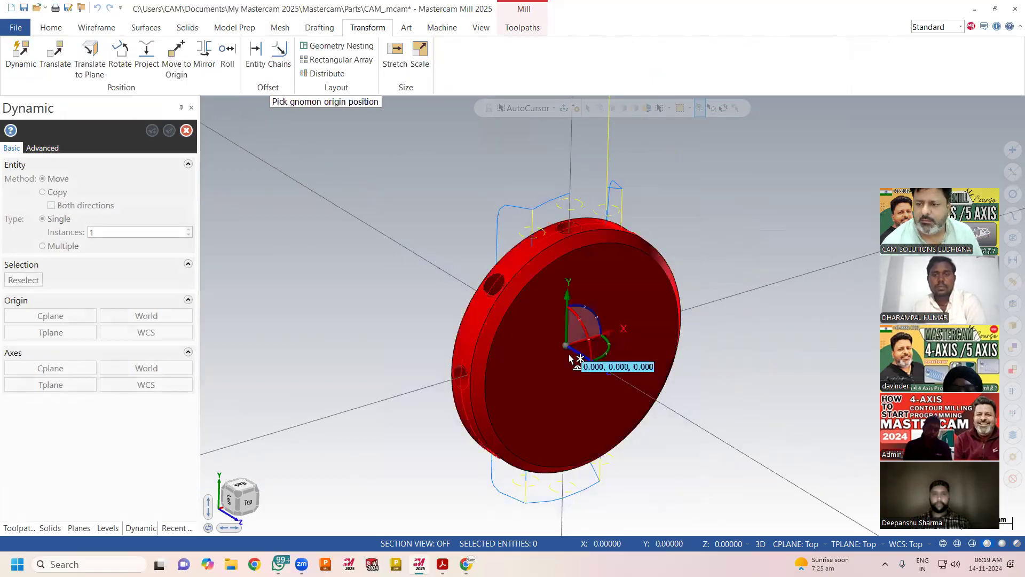
click(569, 350)
click(608, 354)
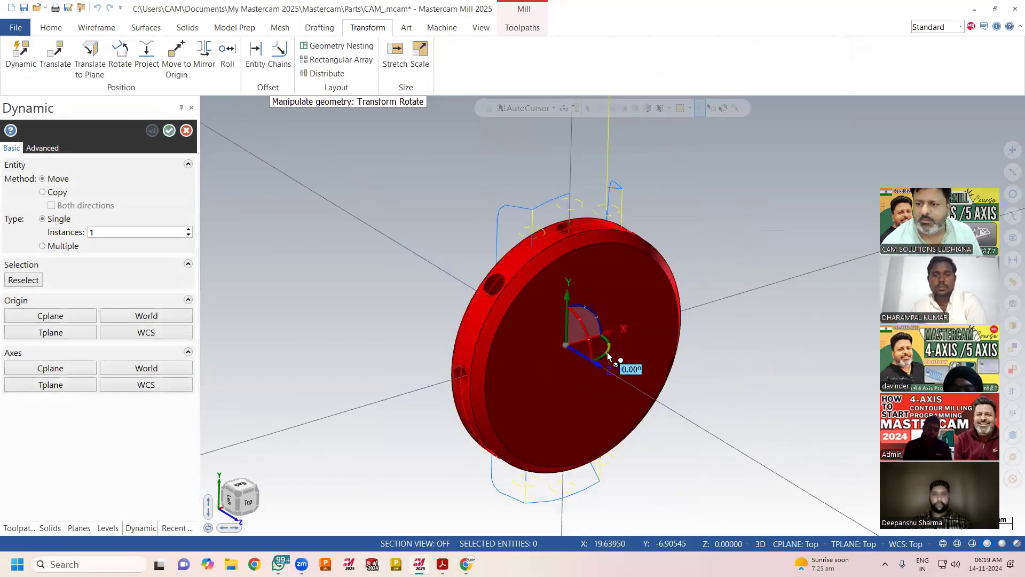
click(607, 351)
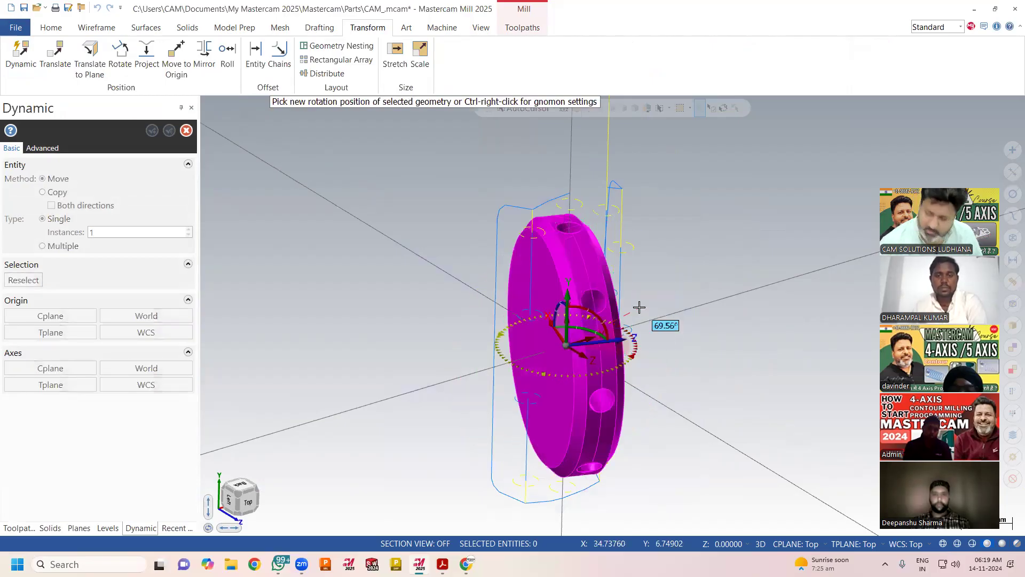
text(90)
key(Return)
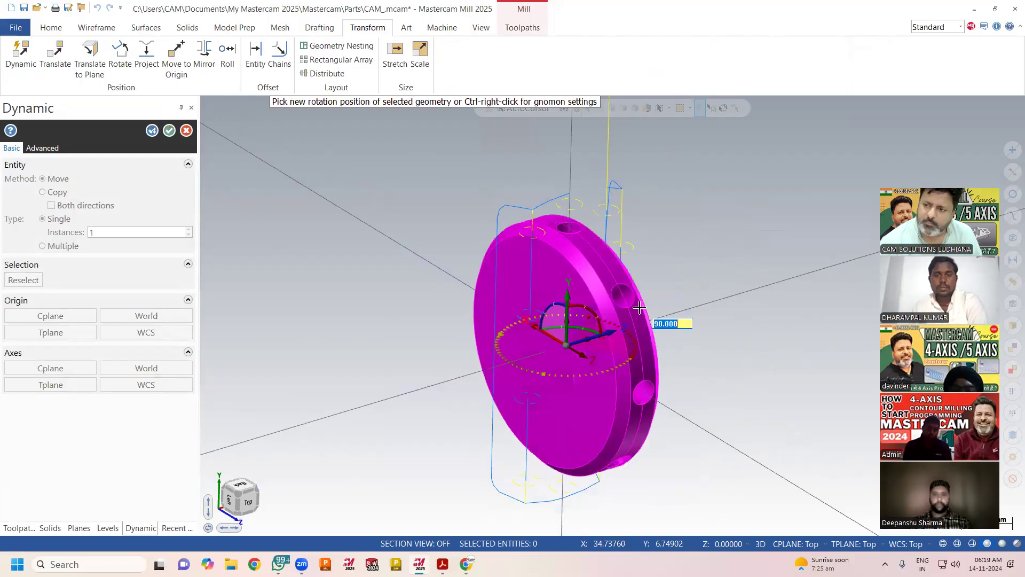
click(169, 131)
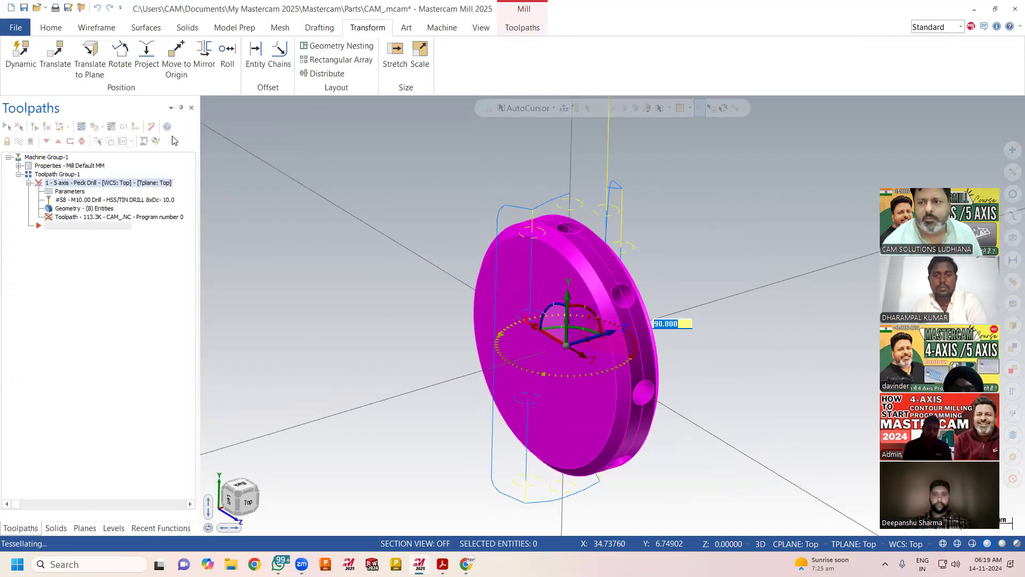
Reopen the drill toolpath's parameters and choose the X axis as the rotary axis in the tool axis control.
click(69, 192)
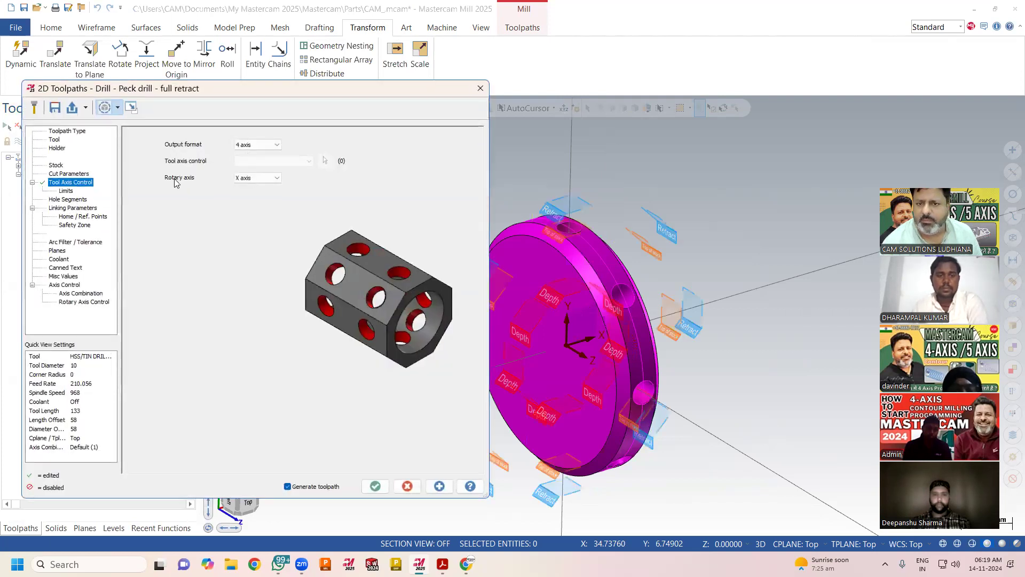
click(257, 182)
click(257, 185)
click(257, 178)
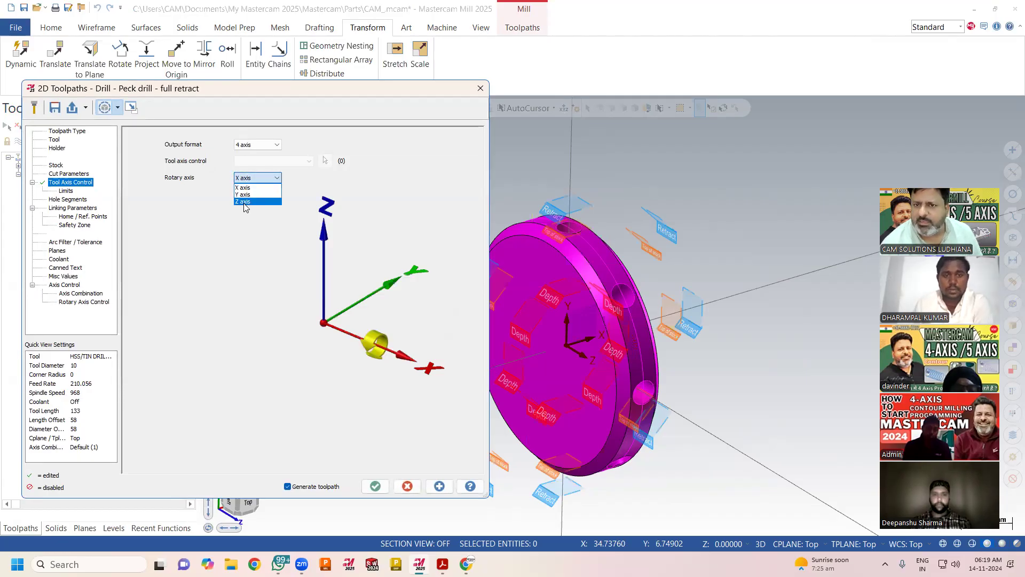
click(275, 188)
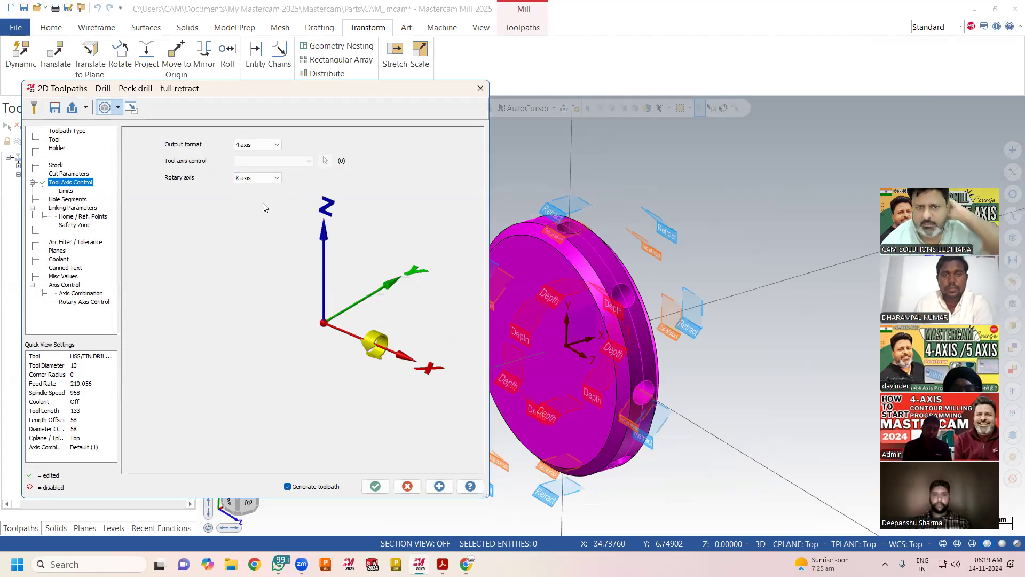
Redefine the safety zone around the rotated disc as a cylinder along the X axis.
click(75, 225)
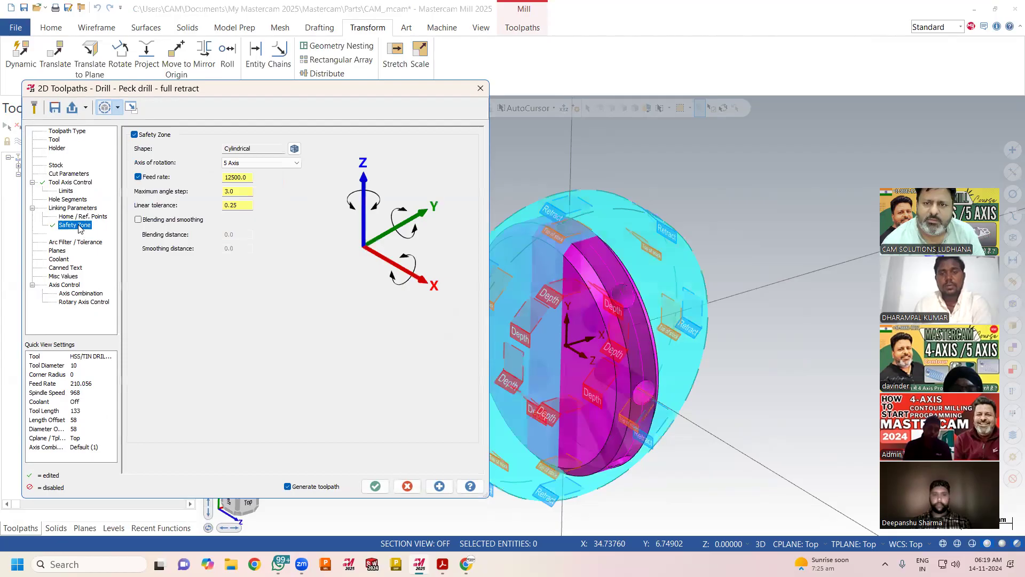
click(291, 152)
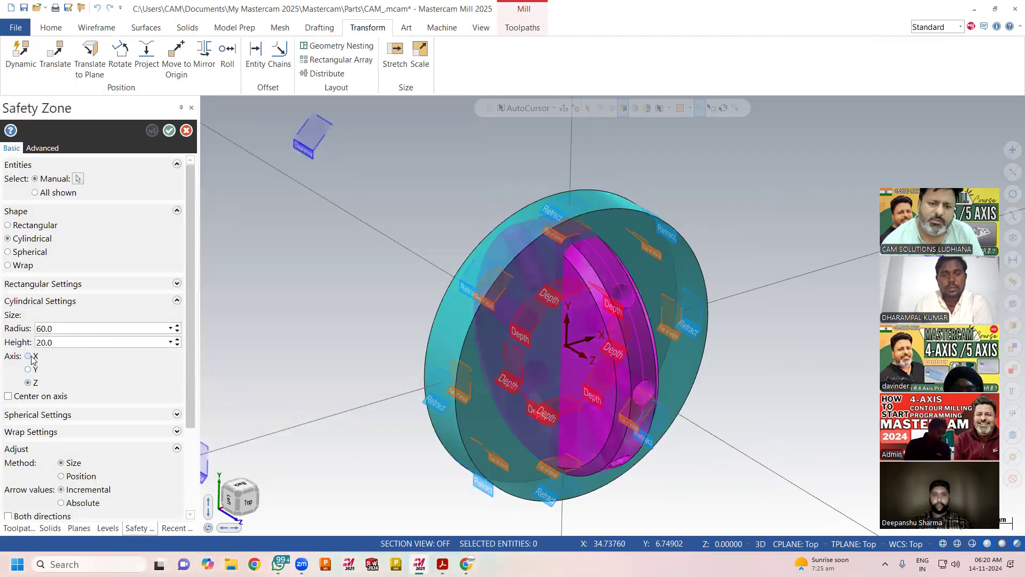
click(29, 356)
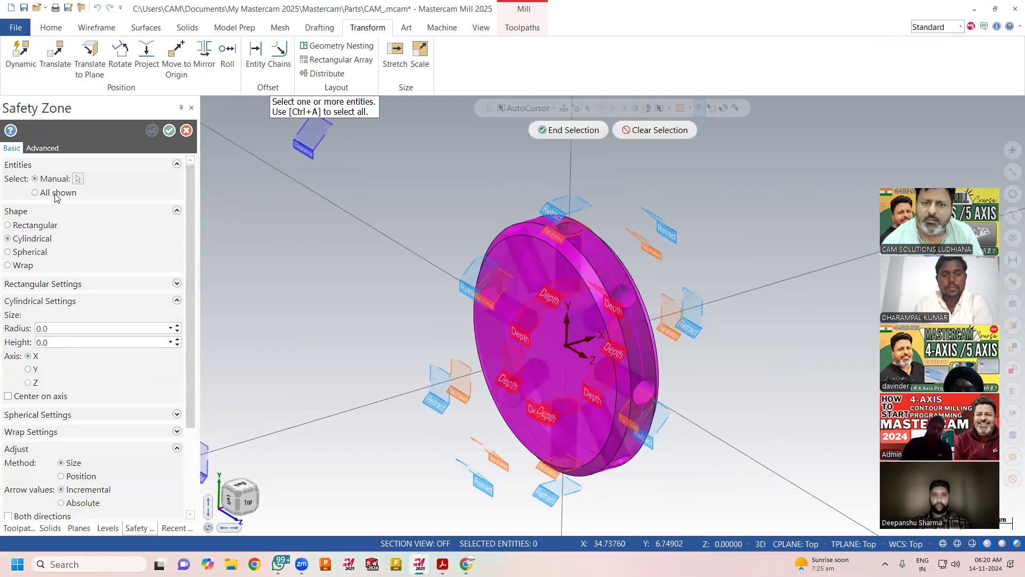
click(575, 245)
click(568, 130)
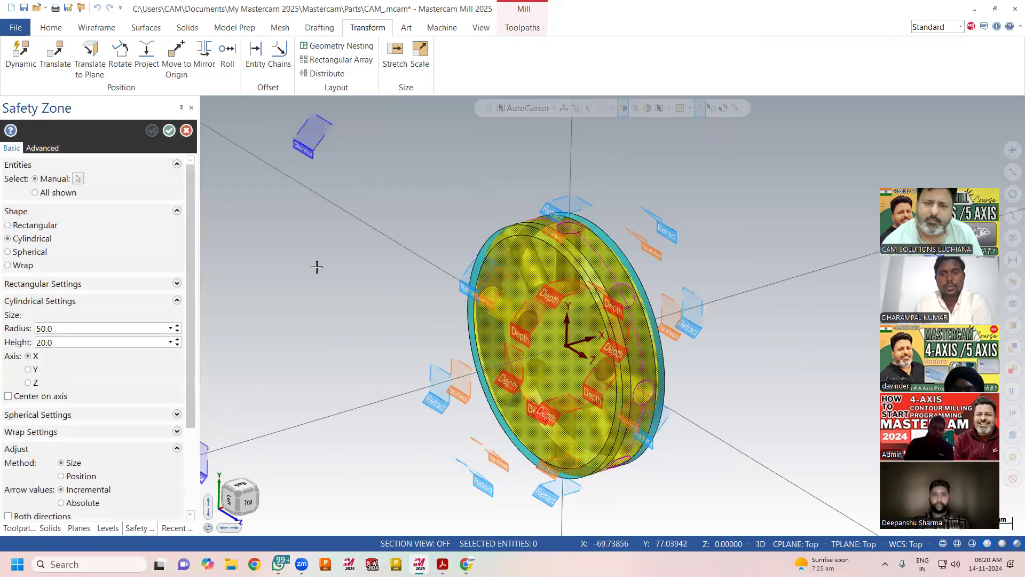
Increase the X-axis cylindrical safety zone's radius to 60 and accept the zone.
click(178, 326)
click(178, 326)
click(177, 326)
click(178, 325)
click(177, 325)
click(178, 325)
click(178, 325)
click(178, 326)
click(178, 326)
click(177, 325)
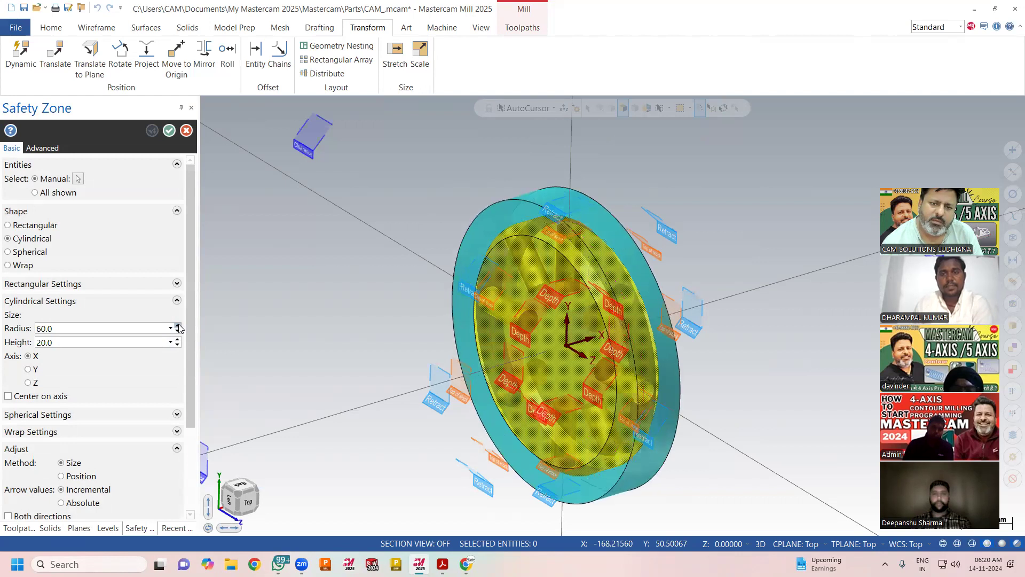
click(169, 131)
Set the safety zone's axis of rotation to X, and review the tool axis control and cut parameters.
click(244, 164)
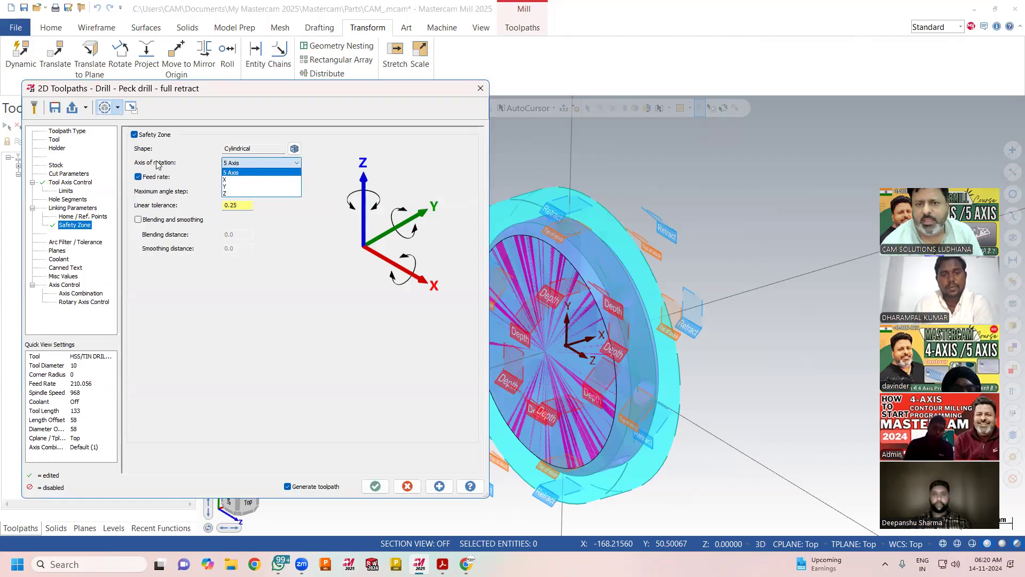
click(235, 180)
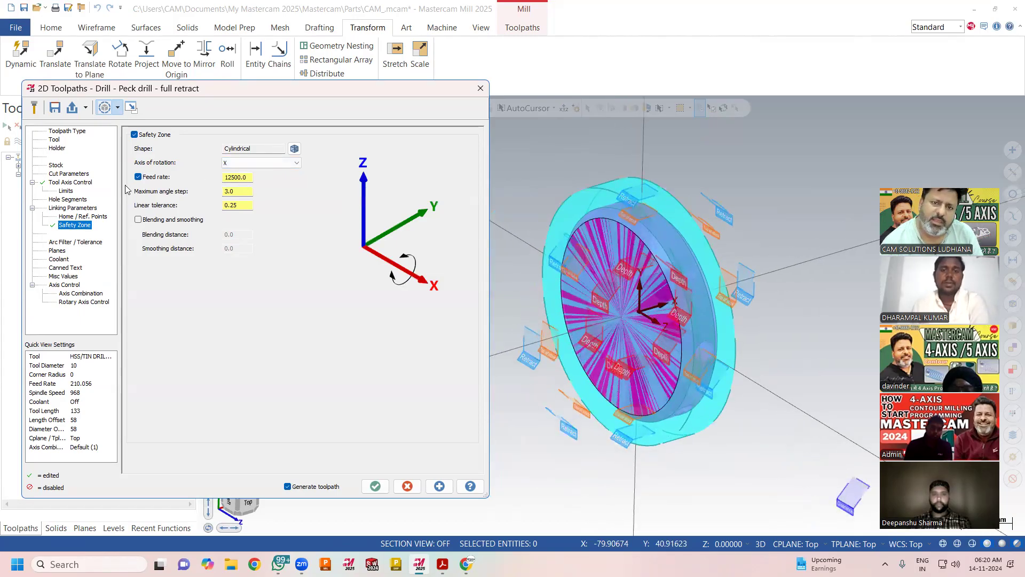
click(71, 182)
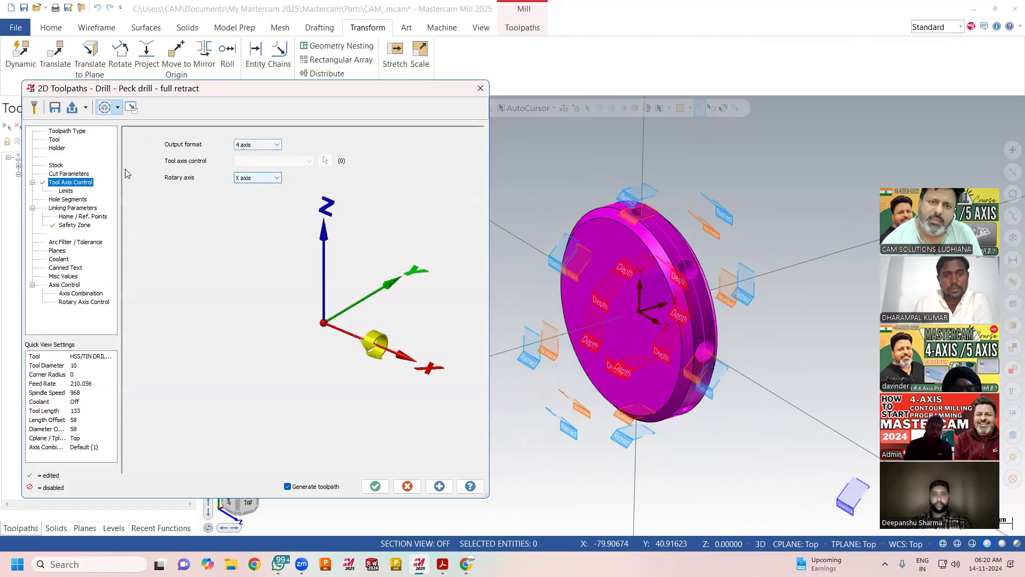
click(70, 174)
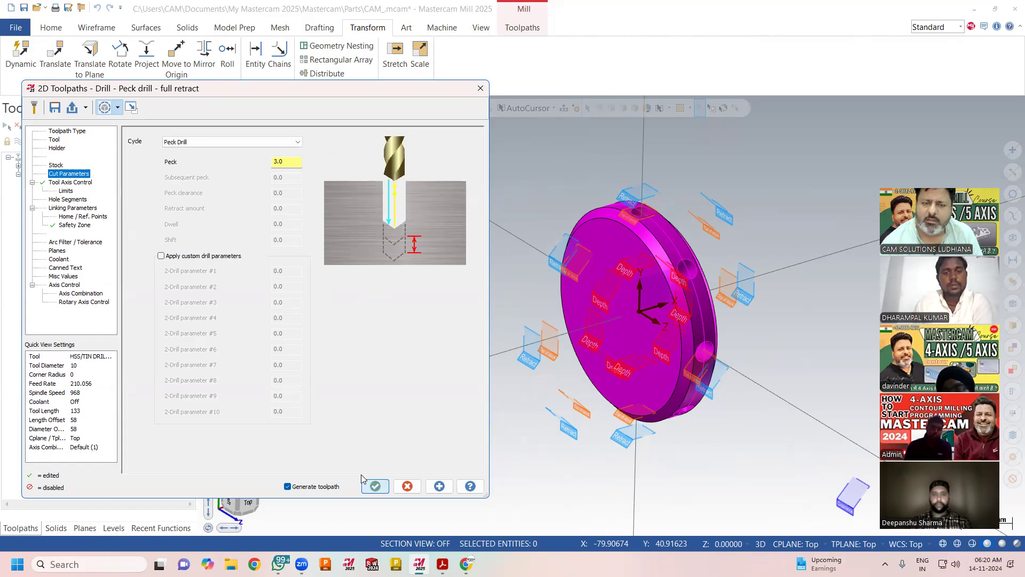
Review the drill operation's tool, tool axis control and linking parameters, accept them and inspect the regenerated toolpath.
click(71, 182)
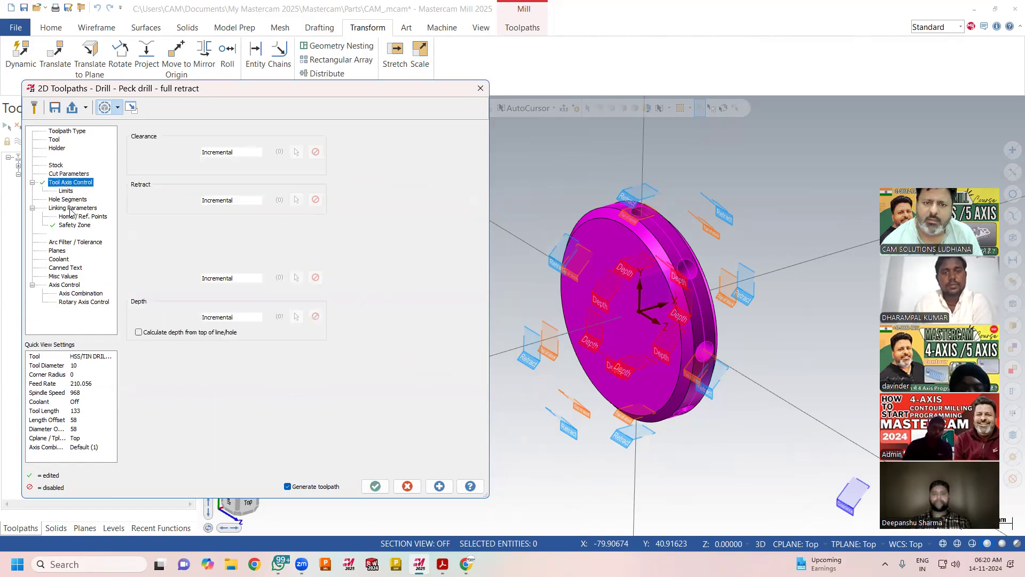
click(55, 140)
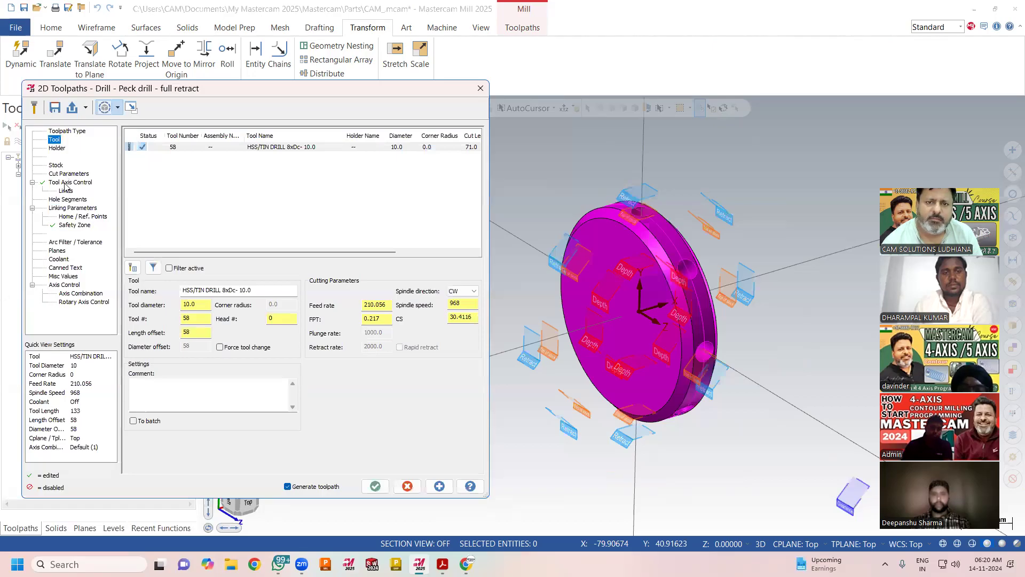
click(65, 176)
click(64, 183)
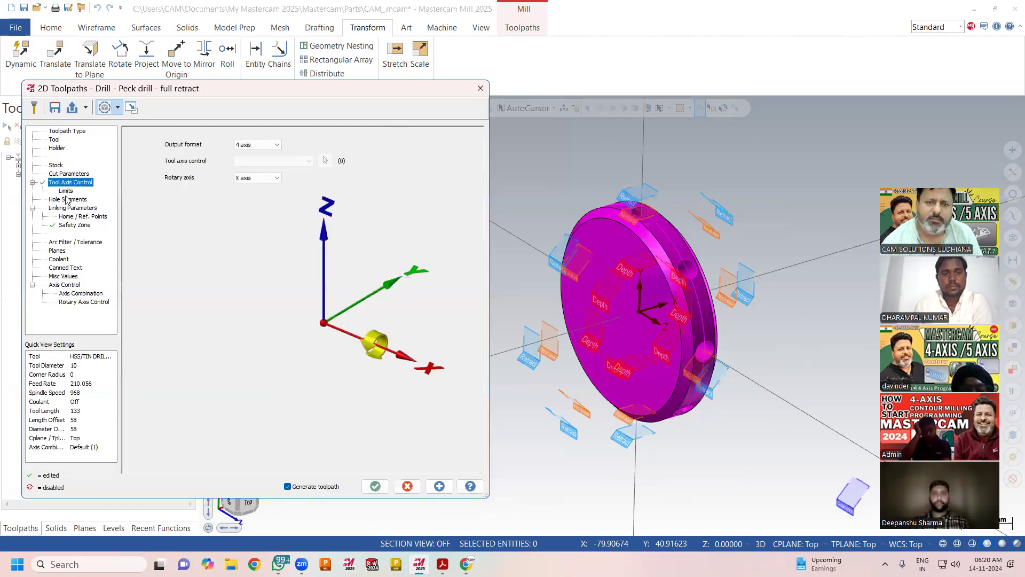
click(68, 208)
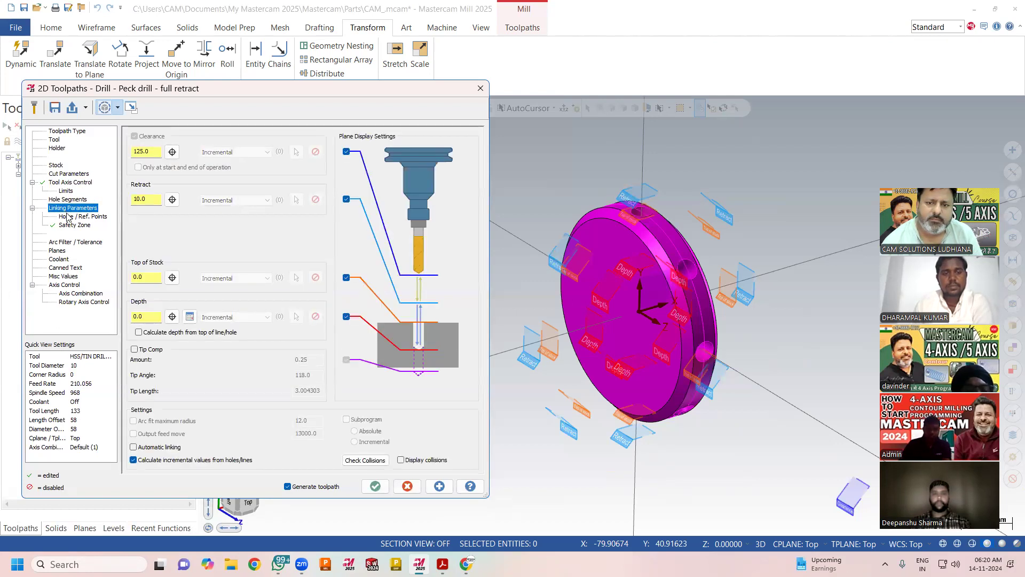
click(376, 486)
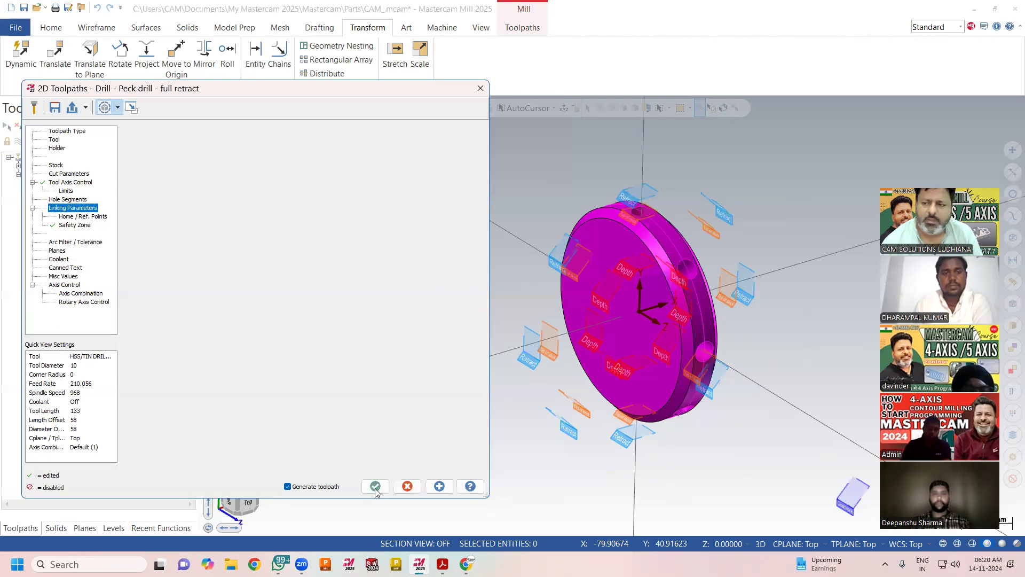
middle_drag(449, 364, 1016, 226)
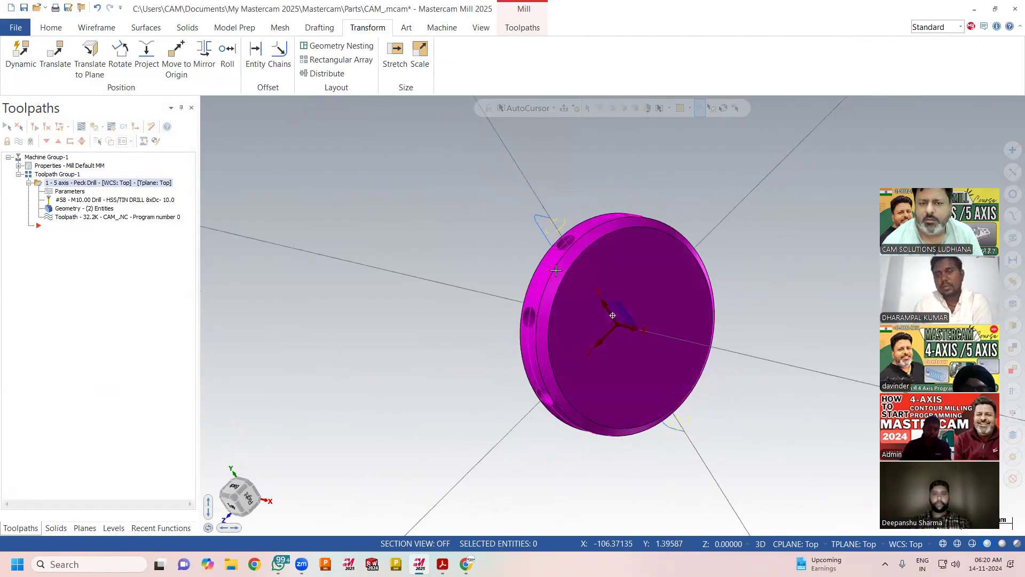
middle_drag(556, 271, 464, 270)
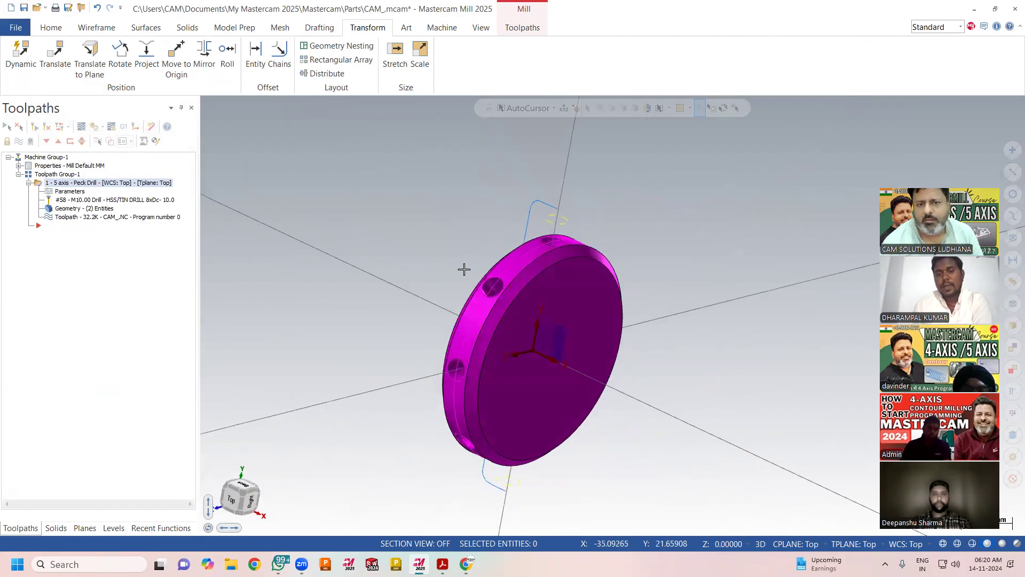
Delete the two-hole peck drill operation and clear the leftover result colours from the disc.
right_click(83, 189)
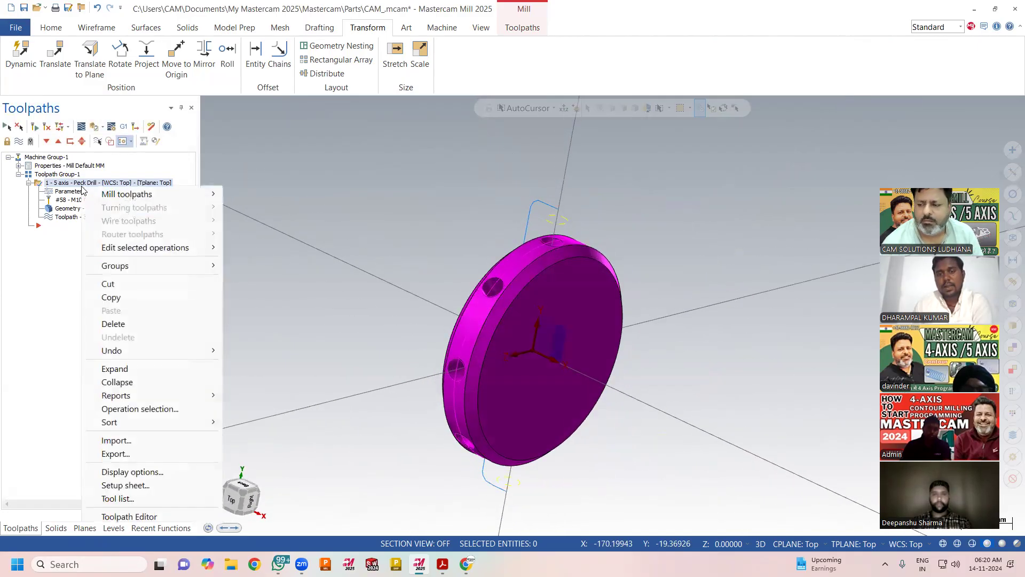
click(126, 324)
click(551, 339)
middle_drag(409, 268, 361, 208)
right_click(364, 210)
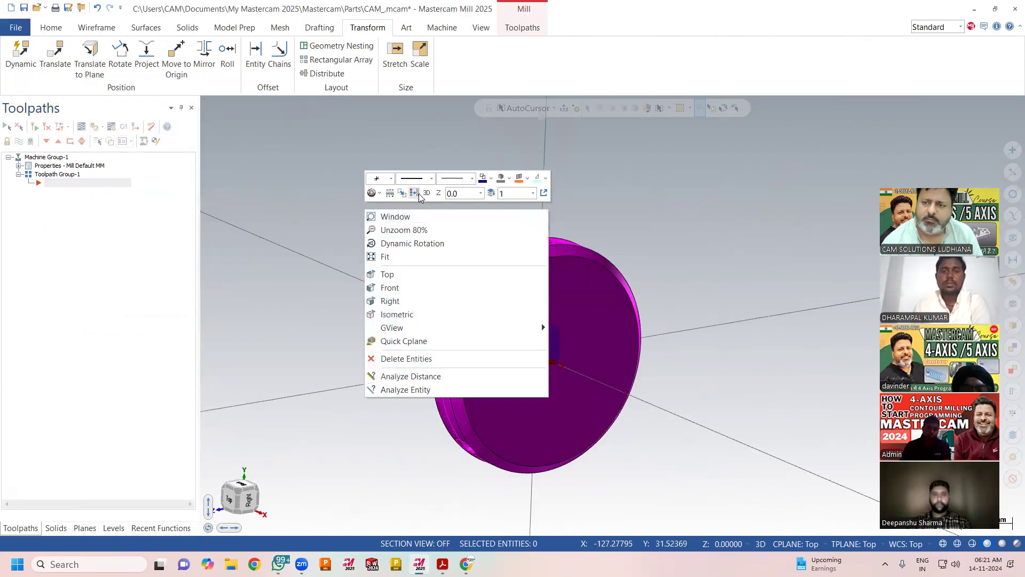
click(396, 218)
middle_drag(326, 257, 350, 259)
Create a new drill toolpath on all eight 10 mm radial holes around the disc's rim.
click(521, 28)
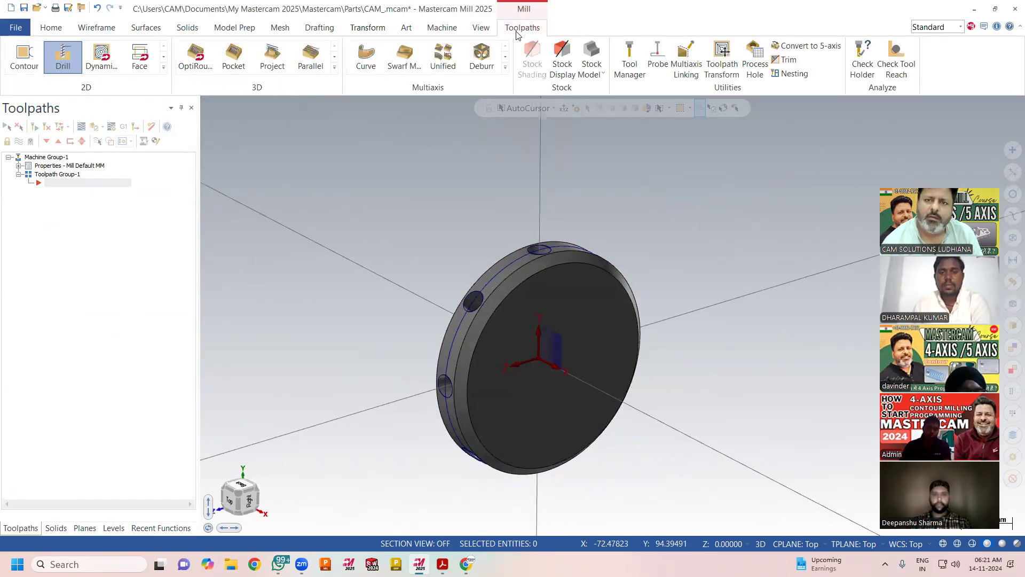
click(60, 67)
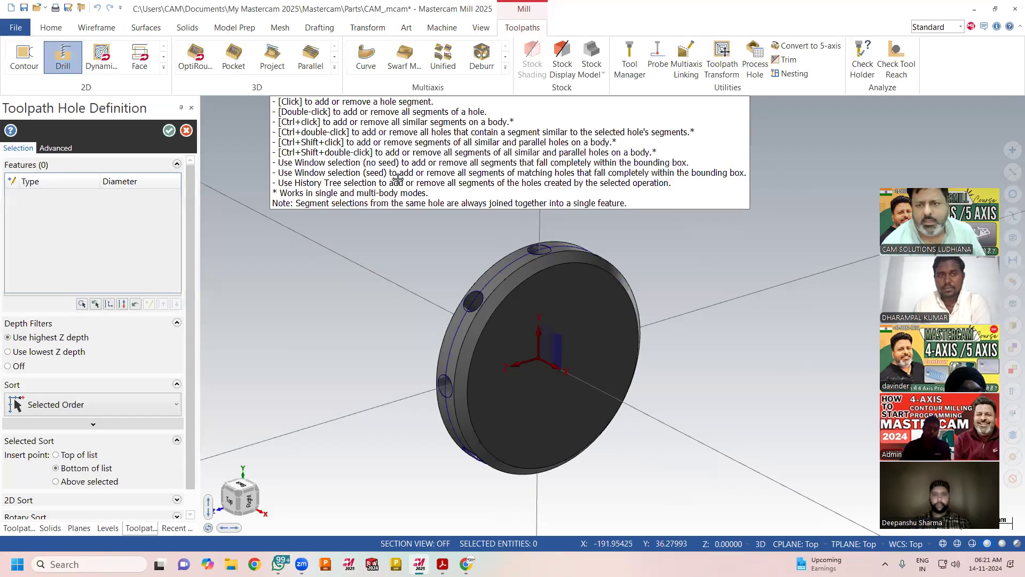
ctrl+click(544, 251)
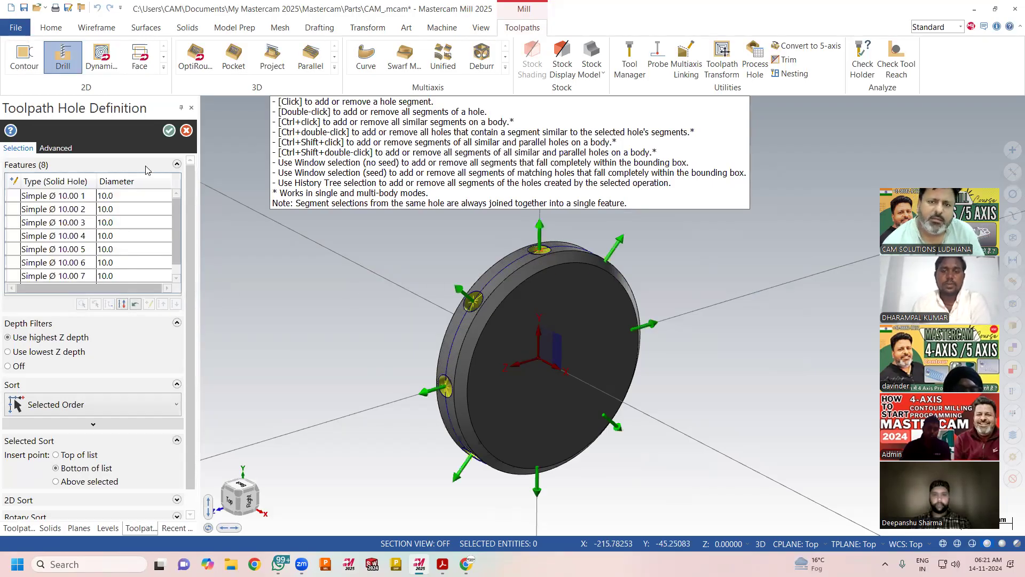
click(168, 131)
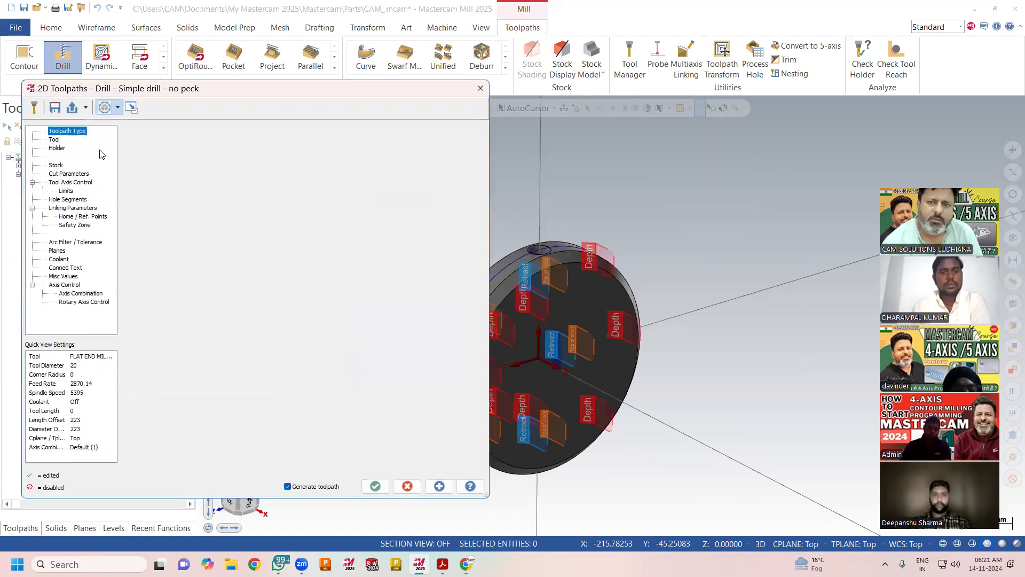
Review the 10 mm HSS/TIN drill for the new operation and set its cycle to Peck Drill.
click(54, 140)
click(75, 174)
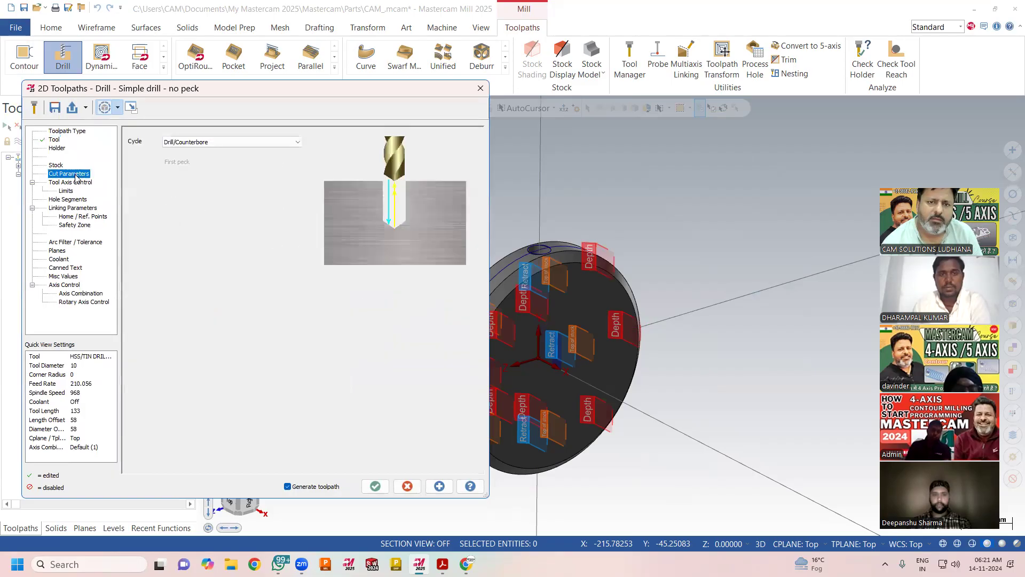
click(199, 142)
click(198, 159)
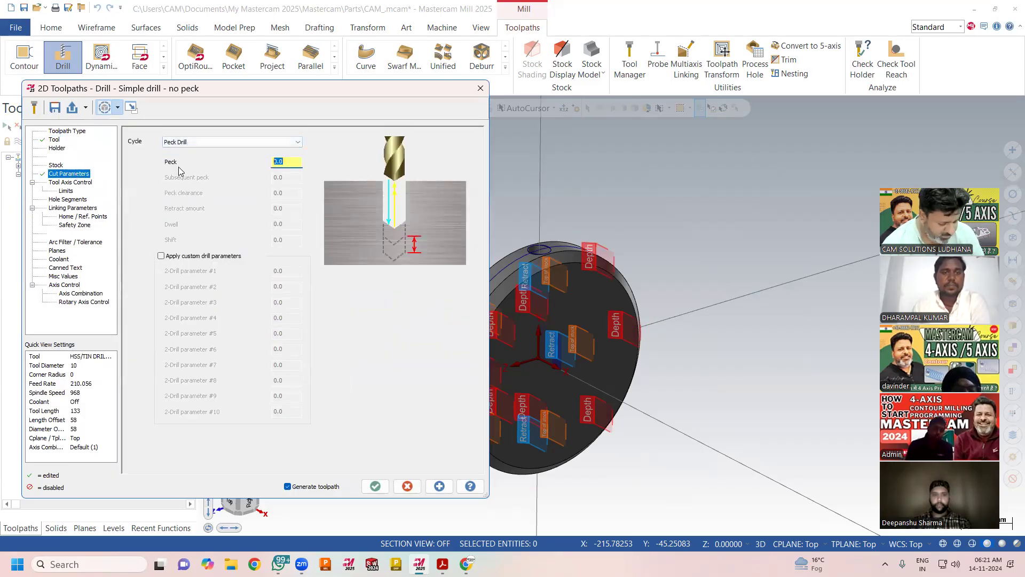
Set the tool axis control to 4-axis output with X as the rotary axis.
click(69, 182)
click(253, 147)
click(246, 161)
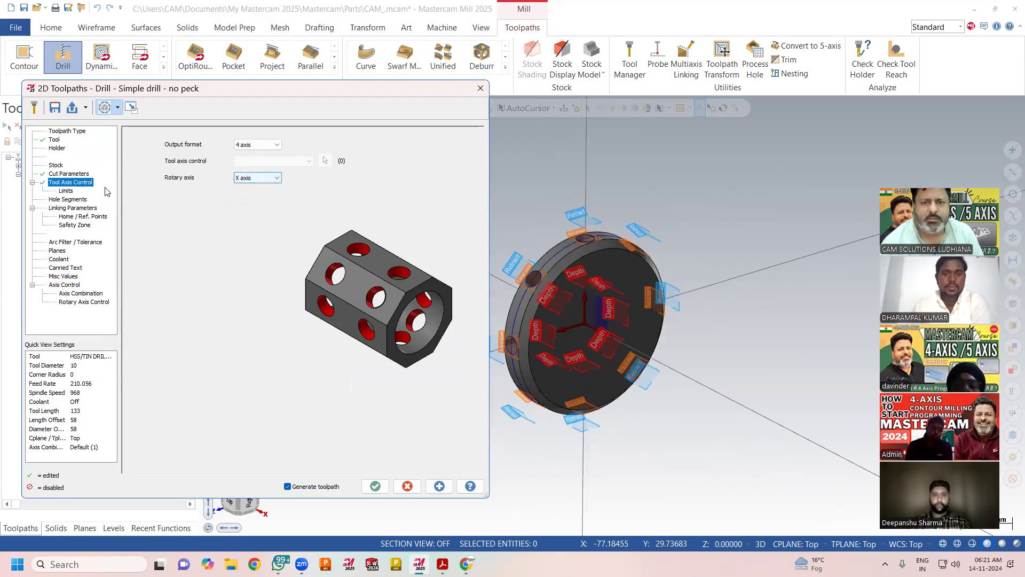
Enable a safety zone for the drilling operation and define it as a cylinder around the disc solid.
click(73, 208)
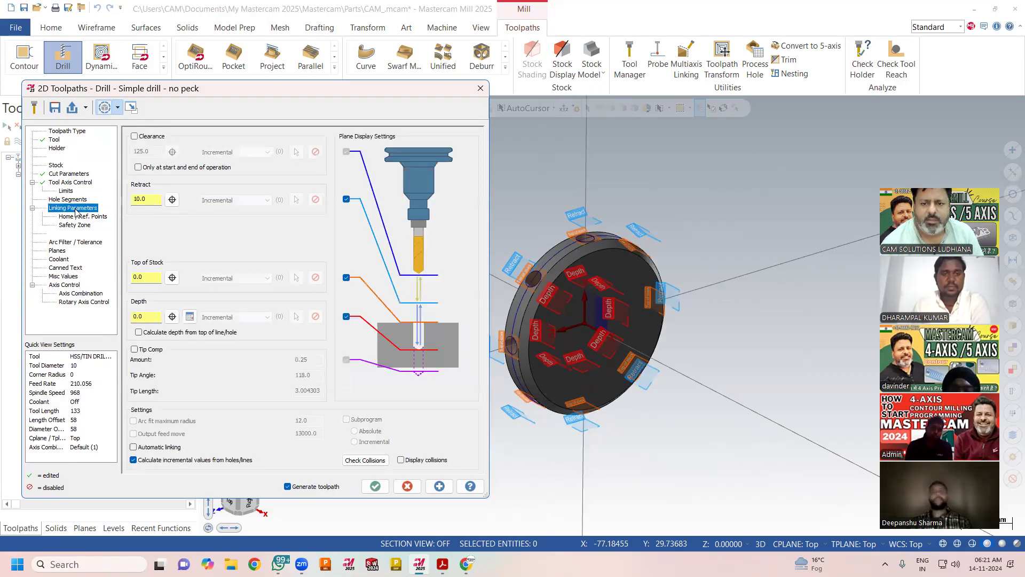
click(81, 226)
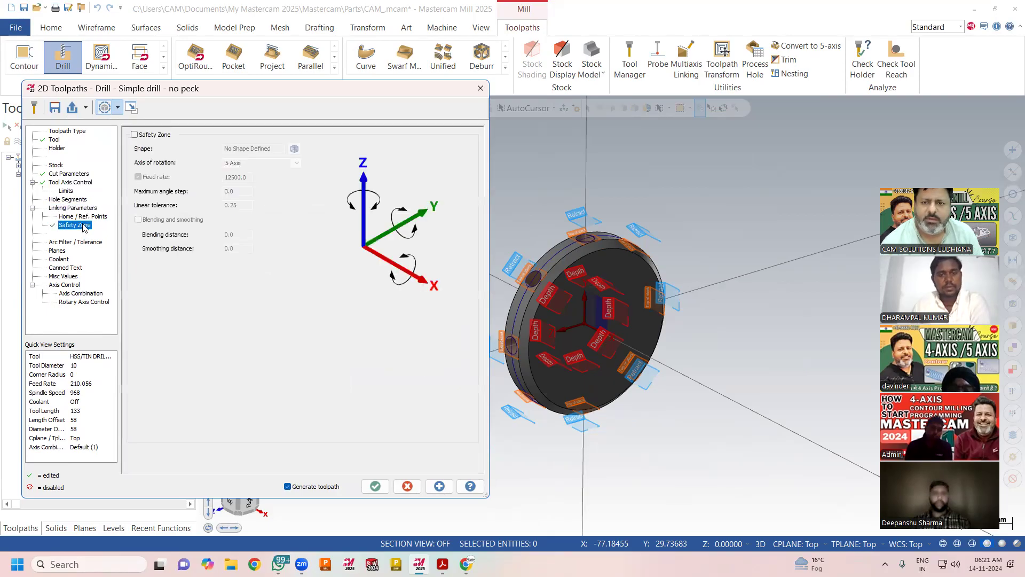
click(153, 136)
click(297, 151)
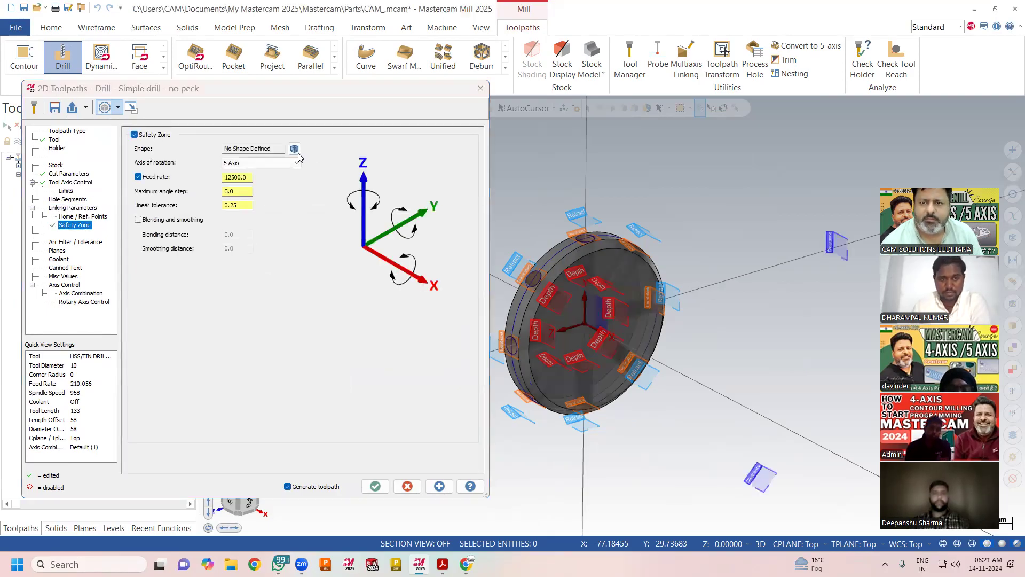
click(508, 289)
click(578, 133)
click(22, 265)
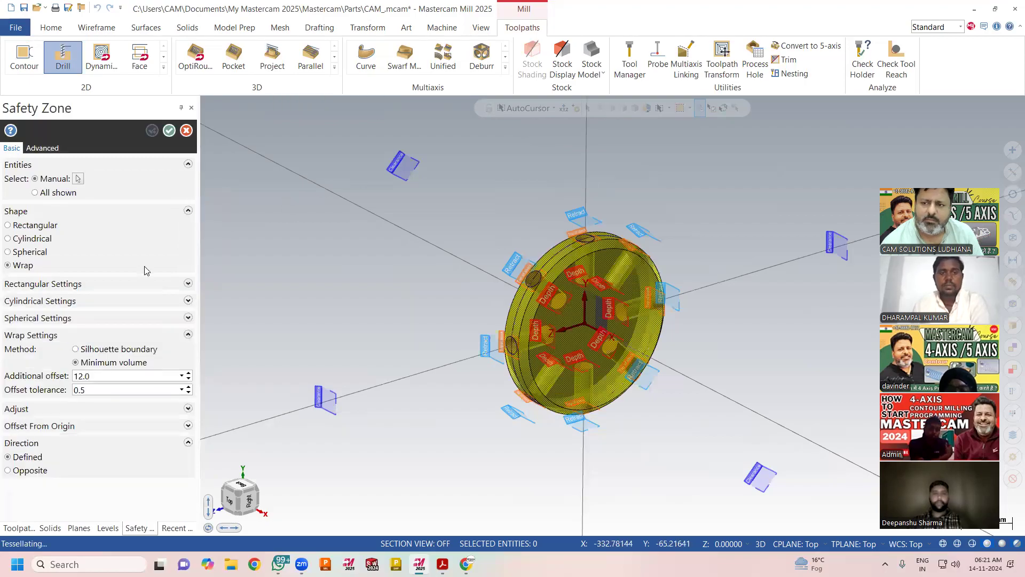
click(8, 239)
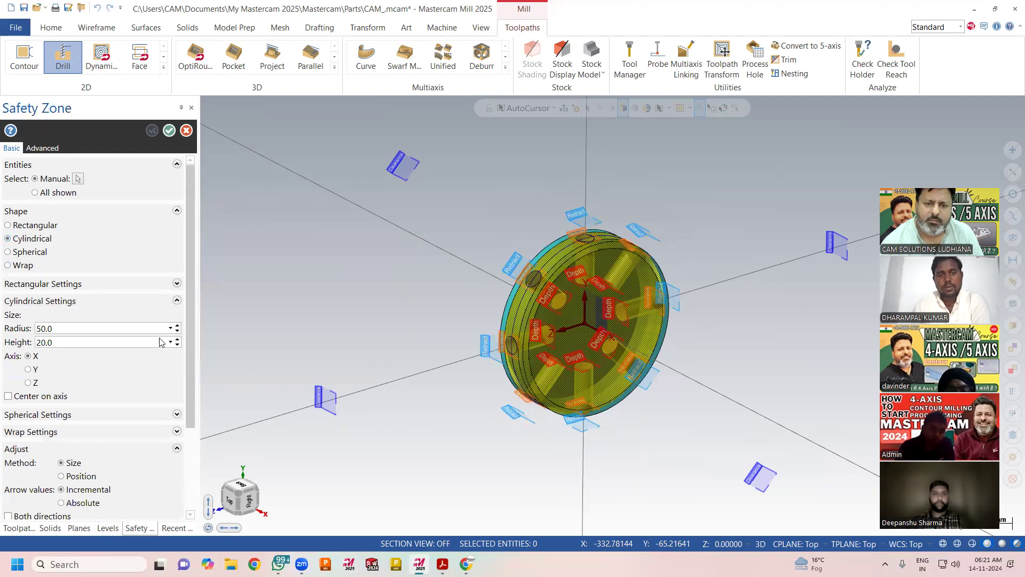
Increase the cylindrical safety zone's radius to 60 and accept the zone.
click(178, 326)
click(177, 326)
click(177, 326)
click(177, 326)
click(177, 326)
click(178, 325)
click(177, 326)
click(177, 326)
click(177, 326)
click(177, 326)
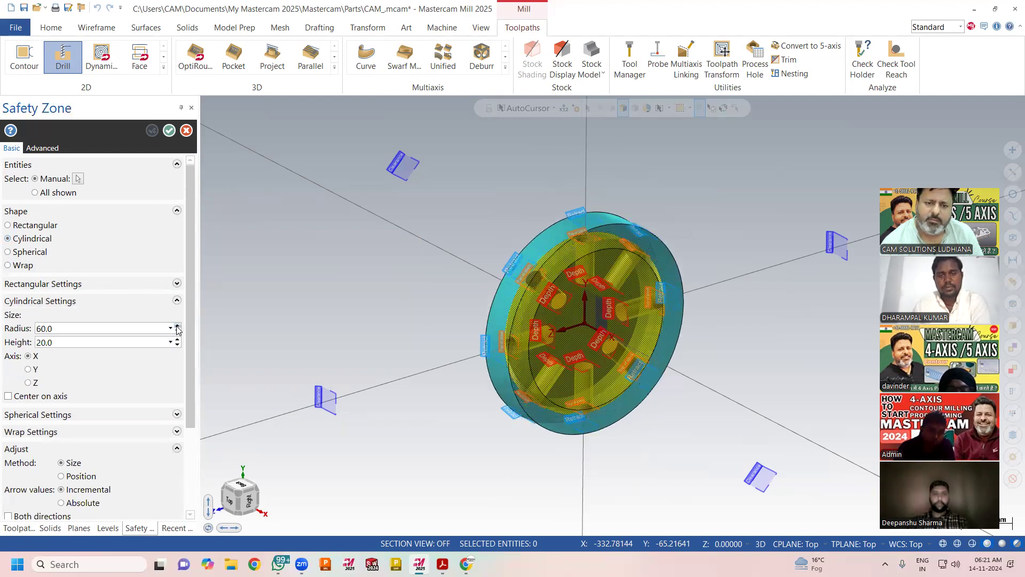
click(170, 131)
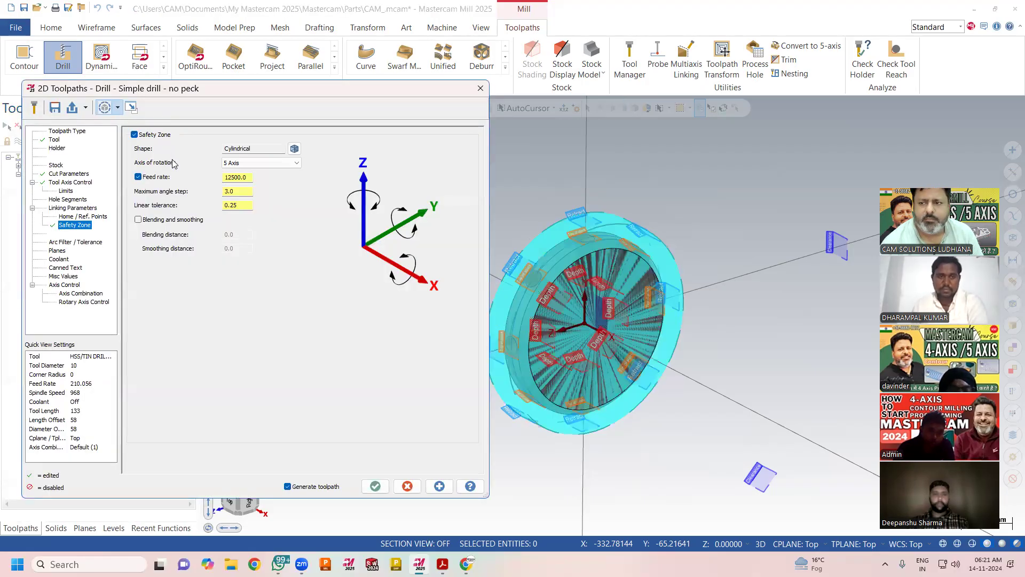
Set the safety zone's axis of rotation to X and generate the eight-hole peck drill toolpath.
click(231, 163)
click(235, 177)
click(375, 487)
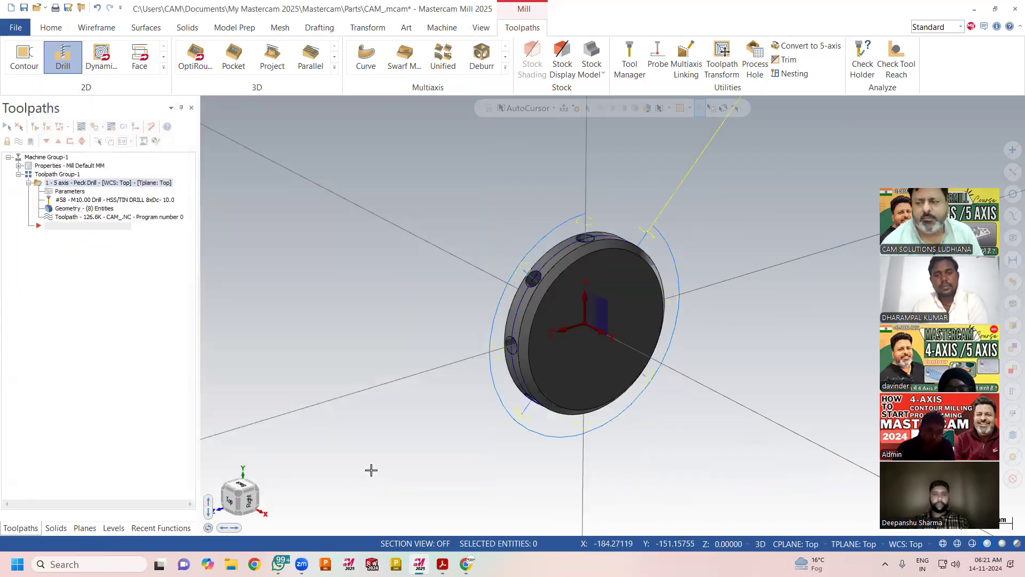
Backplot the eight-hole toolpath at a reduced playback speed after checking the rotary axis simulation option.
scroll(357, 402, down, 2)
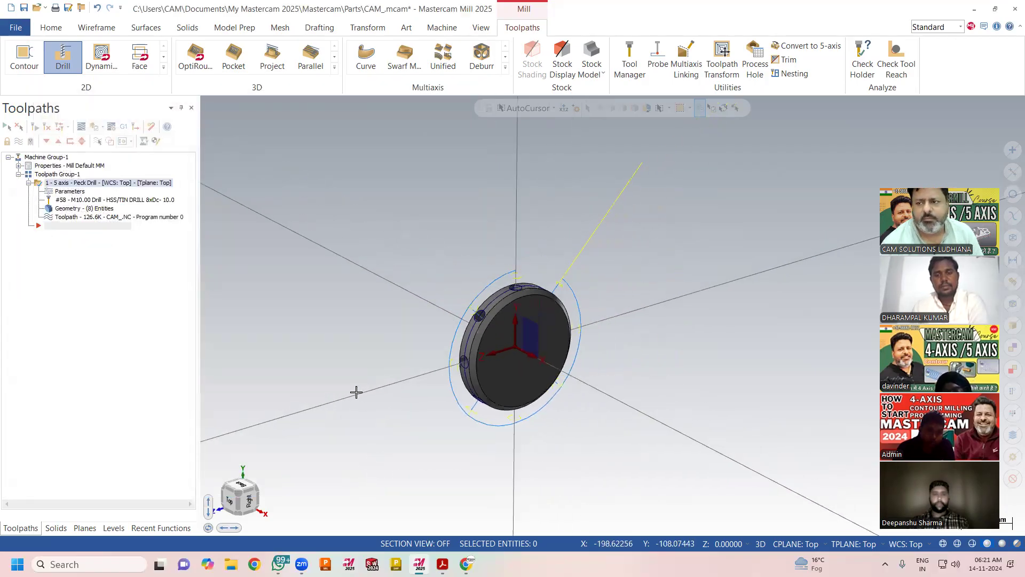
click(143, 223)
click(143, 219)
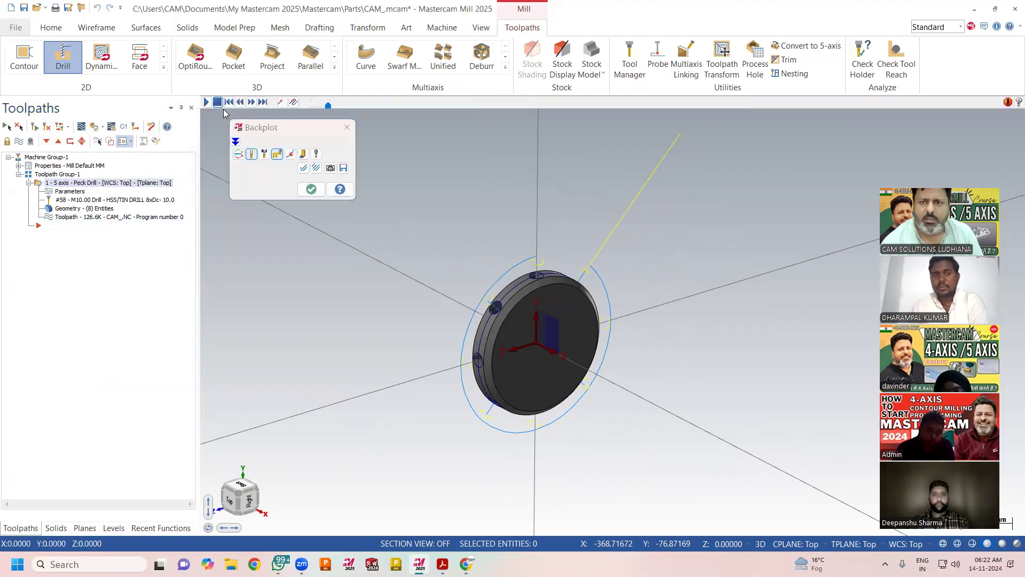
click(317, 155)
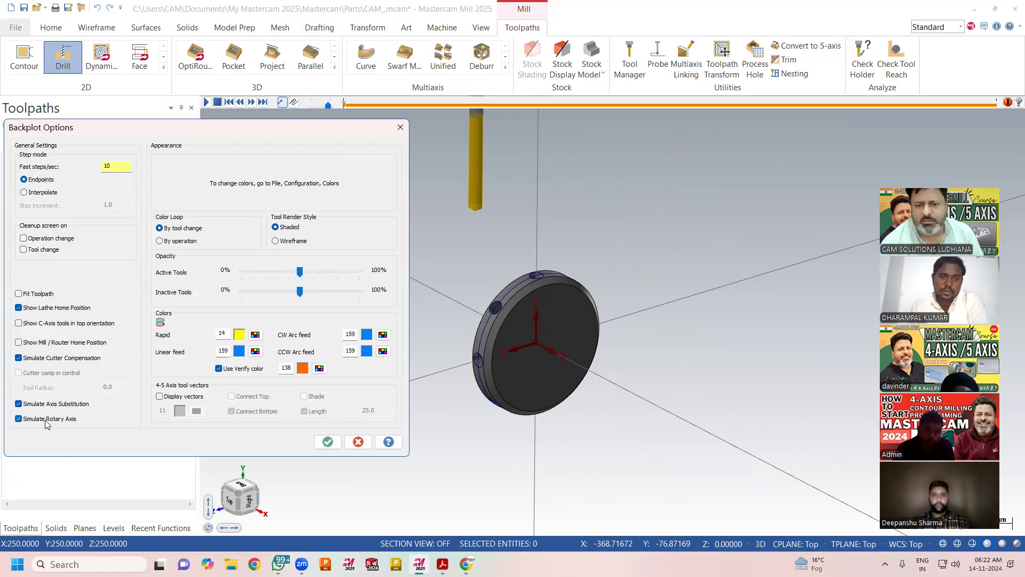
click(328, 442)
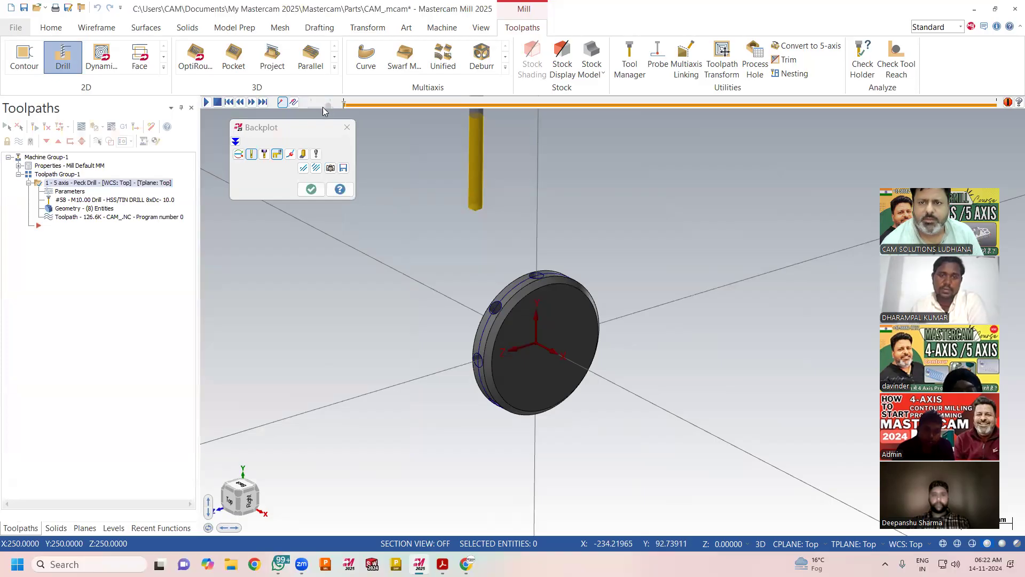
drag(324, 110, 315, 112)
click(206, 103)
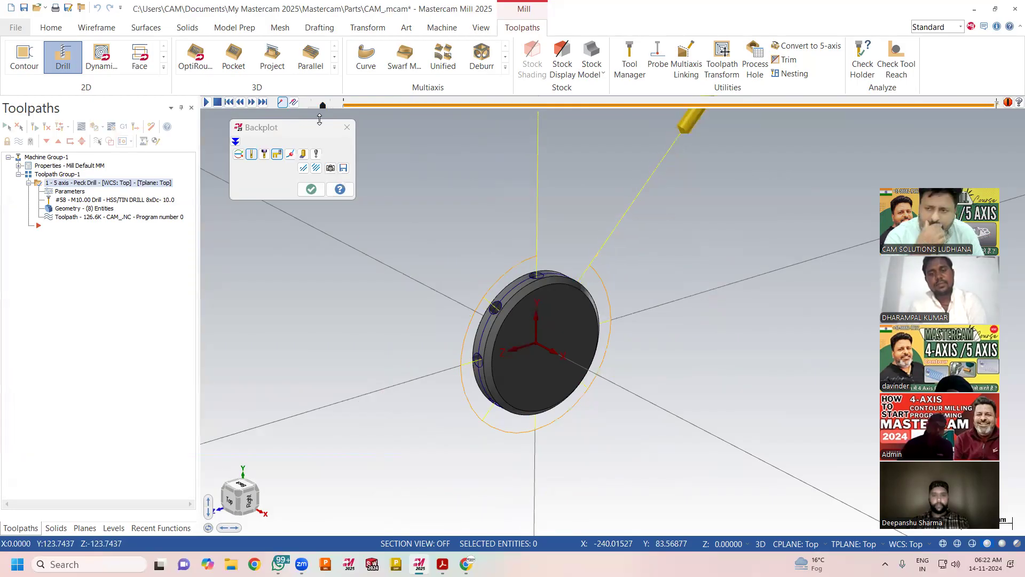
Examine the chamfered rim around the top hole up close and leave the backplot.
middle_drag(374, 192, 575, 226)
right_click(571, 227)
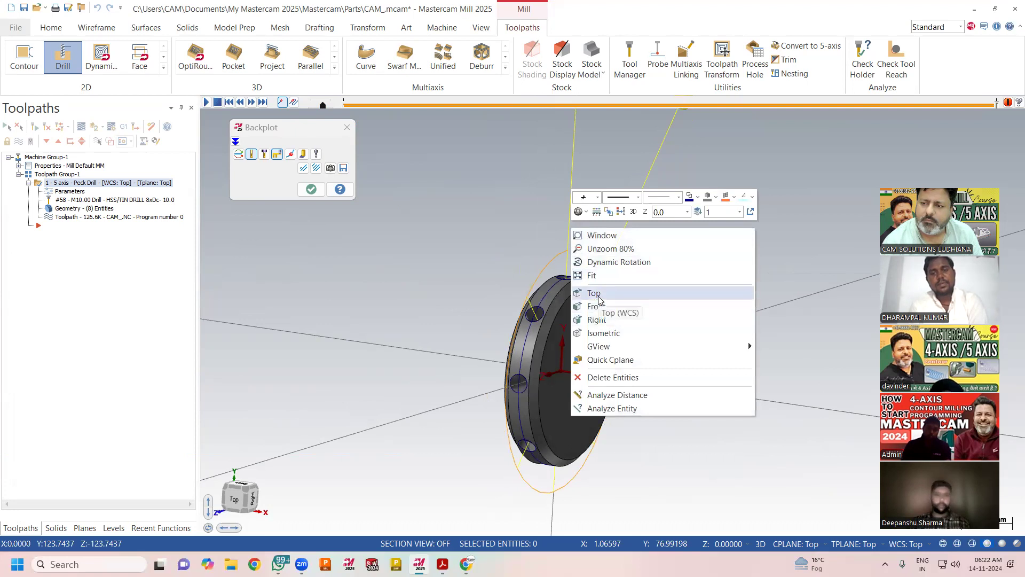
click(479, 254)
middle_drag(451, 252, 503, 235)
scroll(628, 334, up, 3)
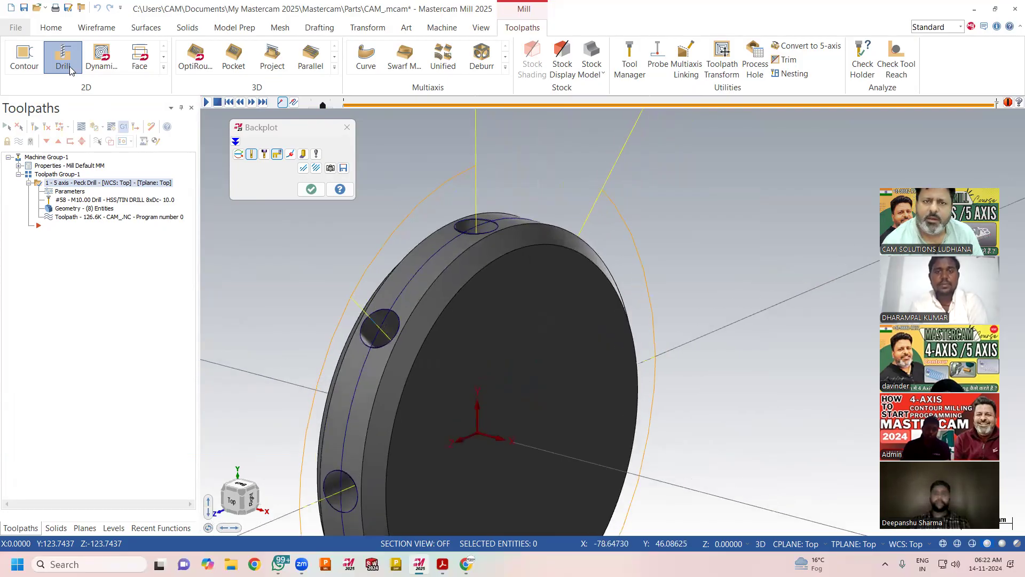
click(95, 31)
key(Escape)
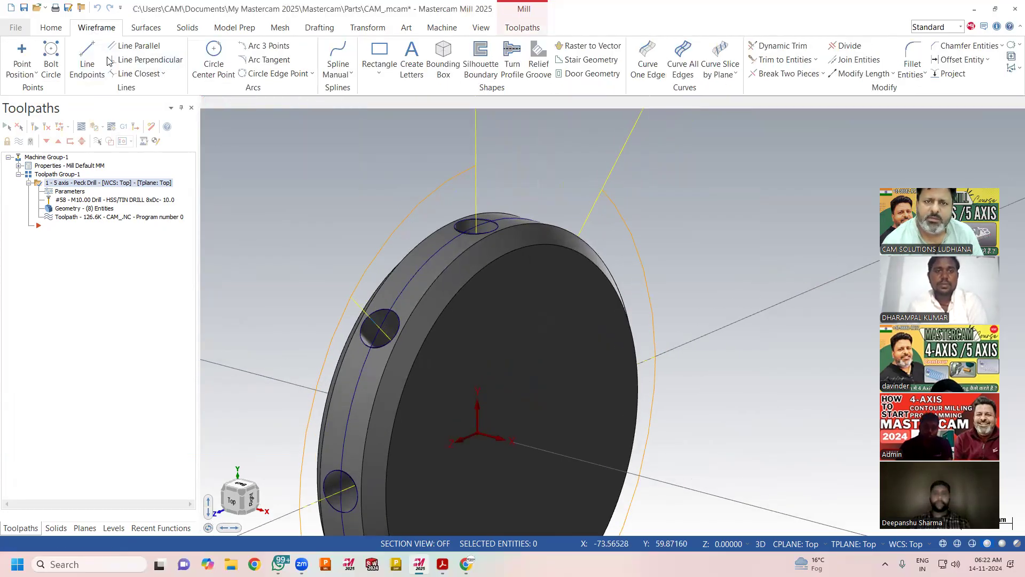
Draw a line across the chamfer beside the top hole, from the outer edge's quadrant (X6, Y50) to the inner edge's quadrant (X10, Y46).
click(87, 57)
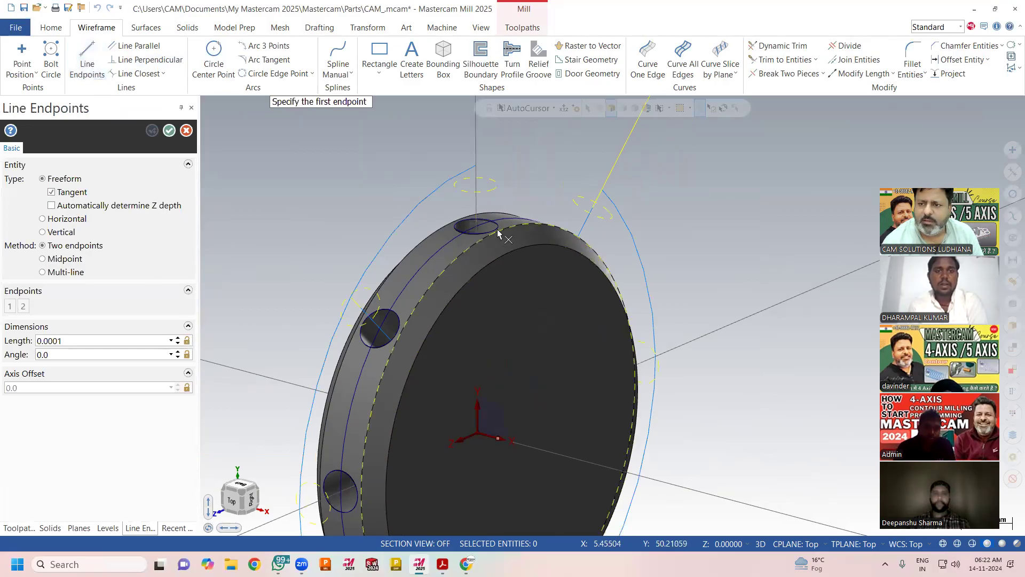
click(554, 108)
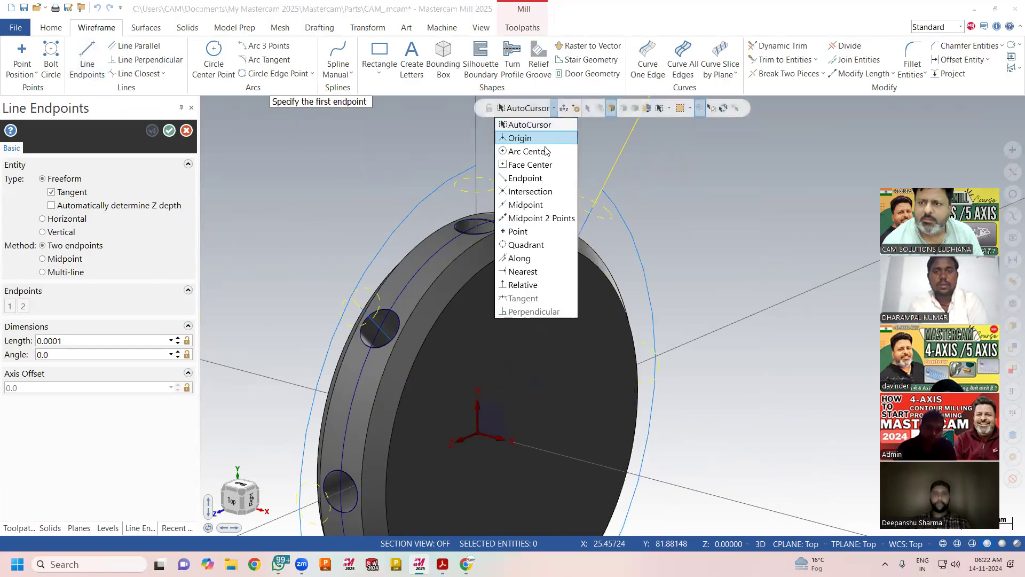
click(533, 245)
click(498, 231)
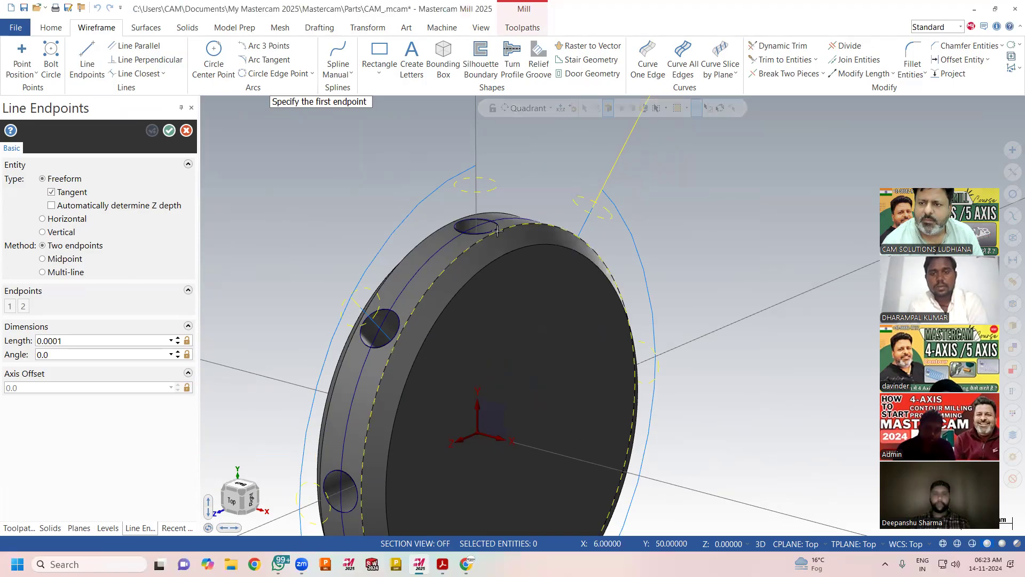
click(554, 108)
click(541, 236)
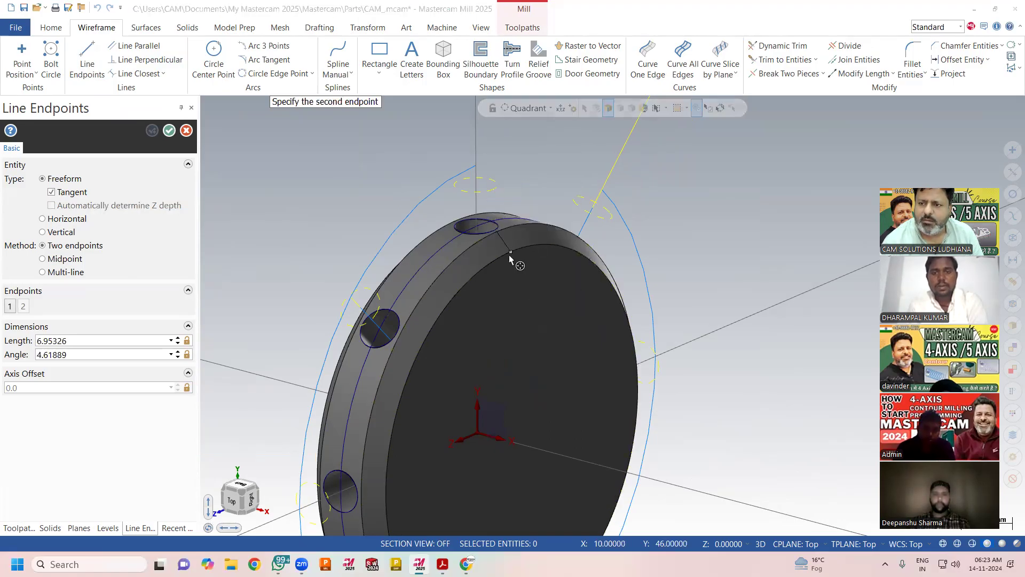
click(510, 254)
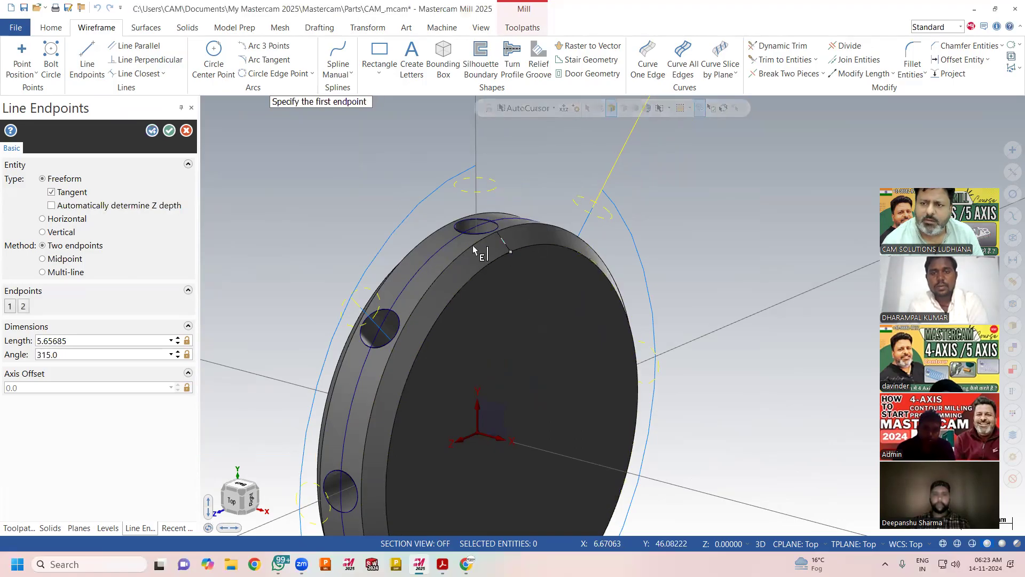
click(172, 131)
Display the disc as a wireframe and switch to the front view.
mouse_move(353, 179)
middle_down()
mouse_move(458, 184)
mouse_move(412, 206)
mouse_move(367, 189)
middle_up()
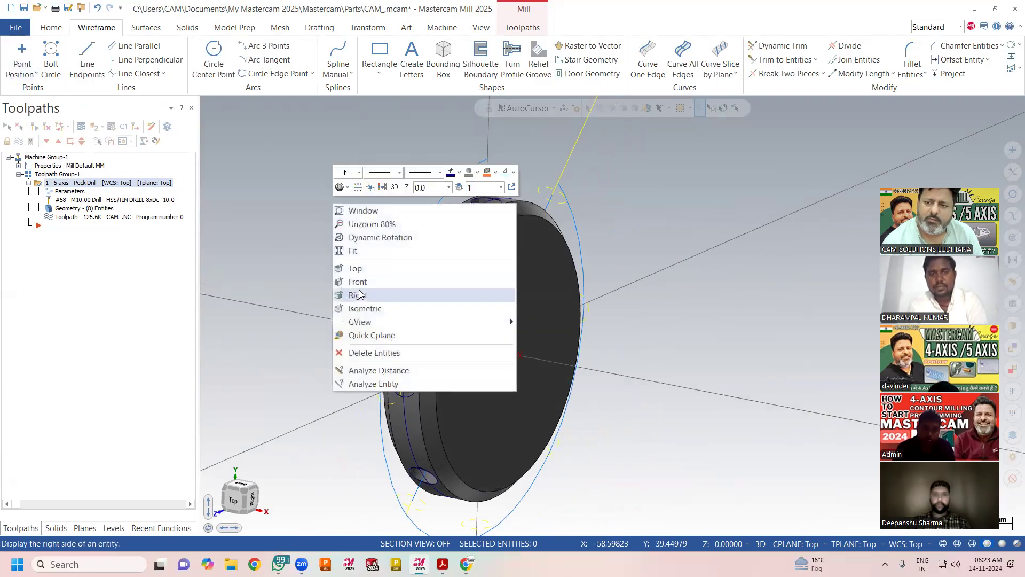
click(353, 295)
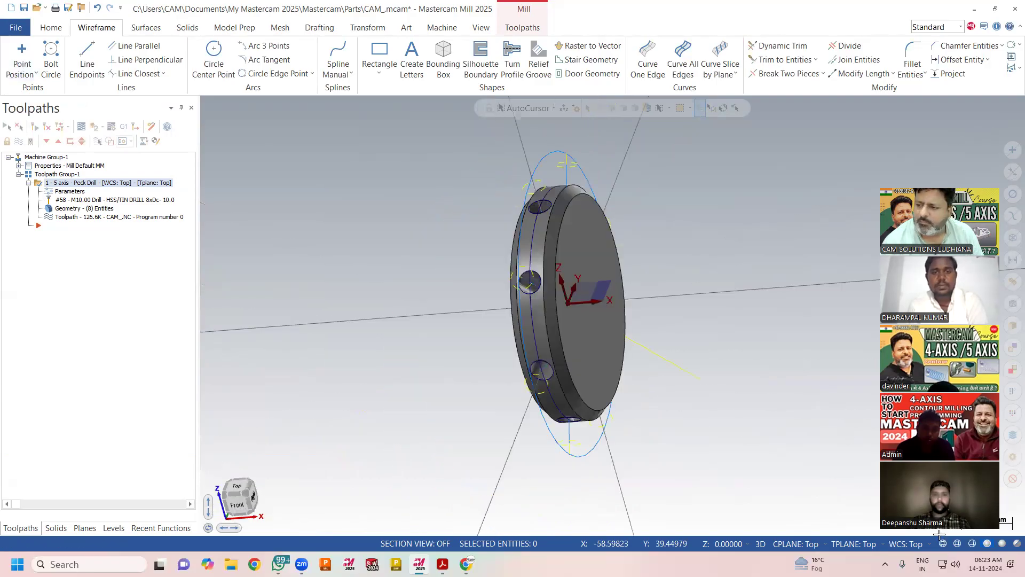
key(alt+2)
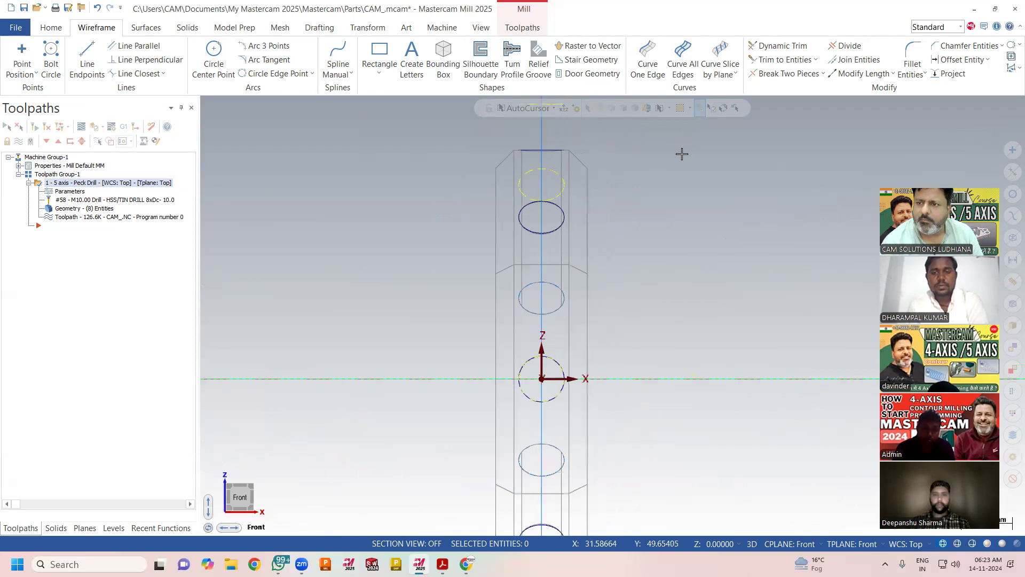
Set the planes back to Top and discard the stray line that was started.
click(84, 56)
middle_drag(682, 167, 513, 353)
click(789, 544)
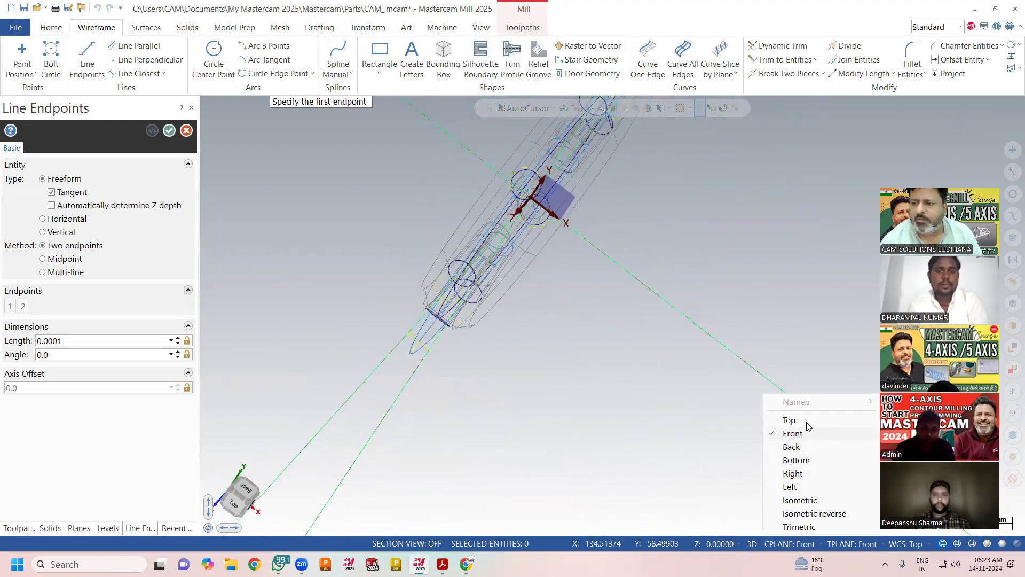
click(790, 420)
click(682, 373)
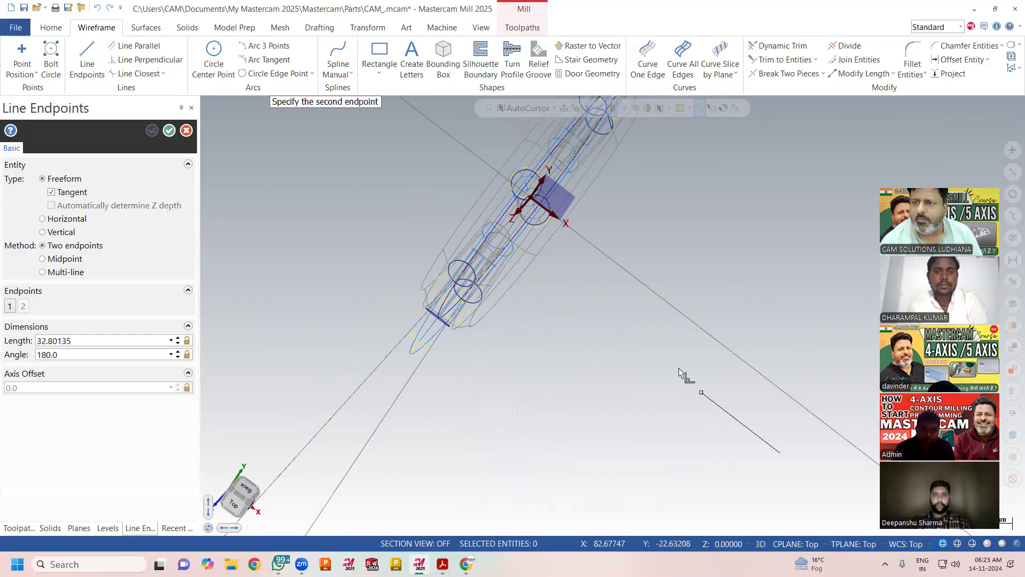
click(169, 130)
Draw a line about 79 mm long from the chamfer line's midpoint, slanting down across the disc in the top view.
click(87, 62)
middle_drag(551, 384, 534, 179)
scroll(527, 184, up, 2)
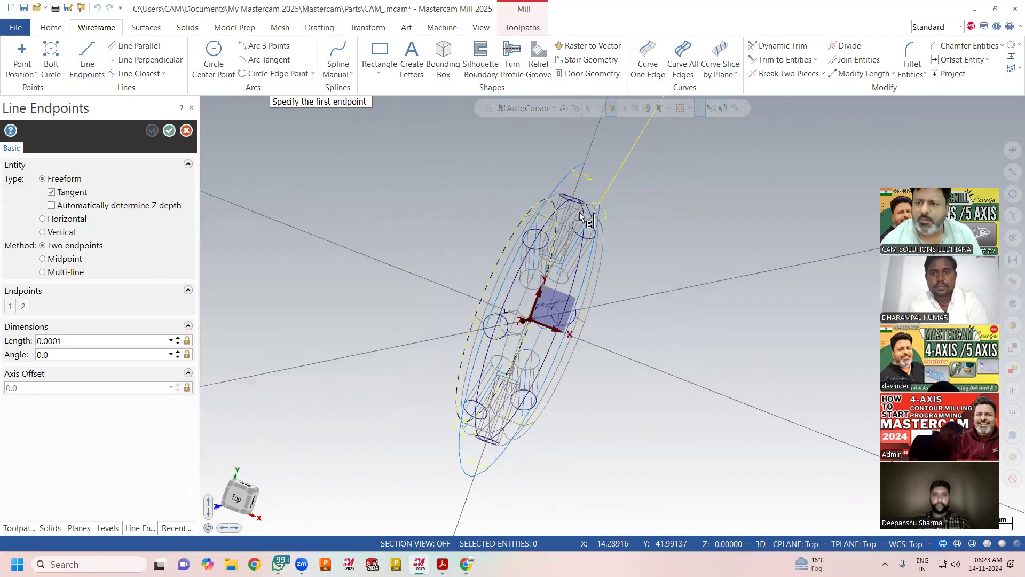
click(591, 211)
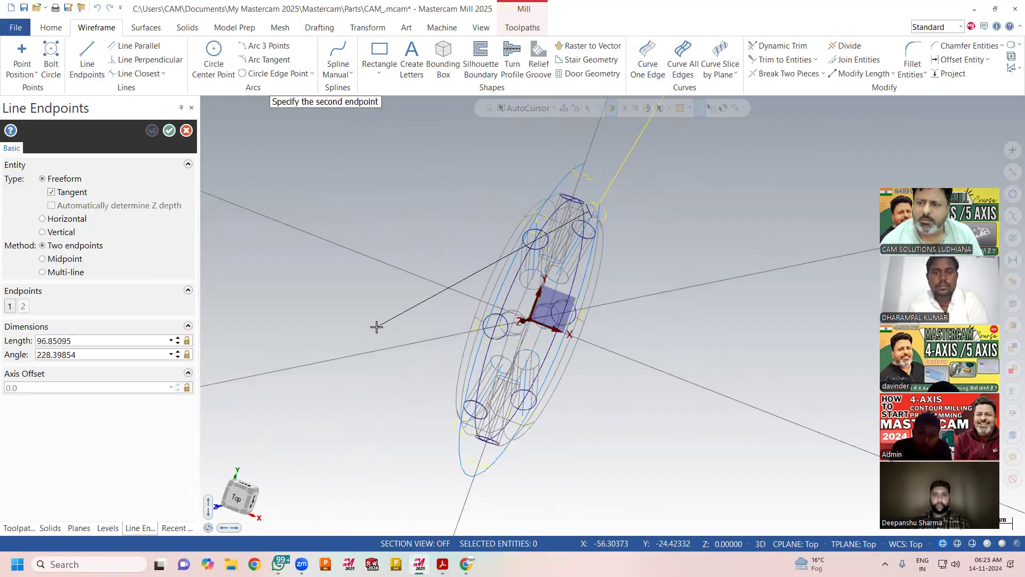
middle_drag(400, 327, 434, 302)
right_click(433, 303)
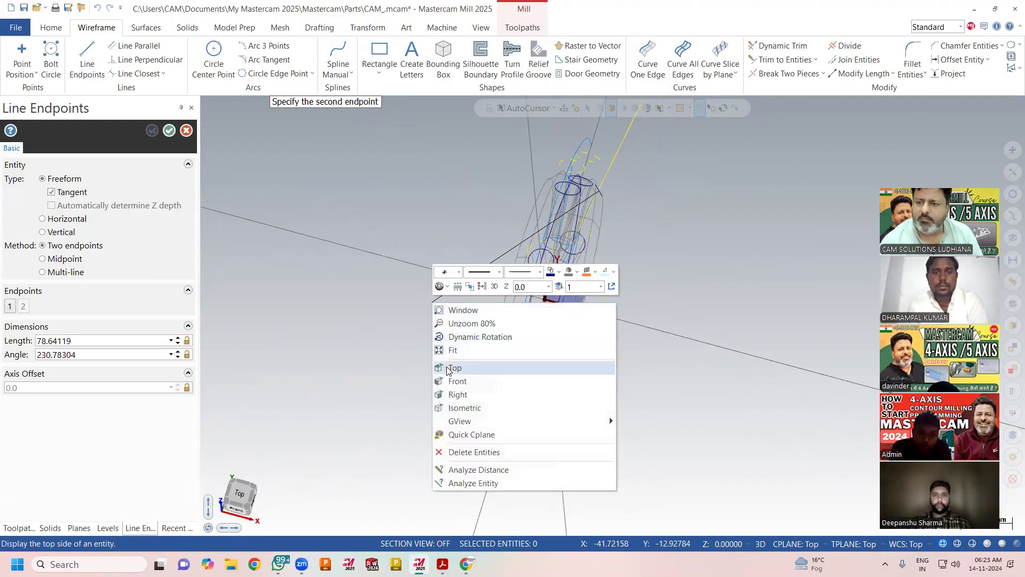
click(455, 368)
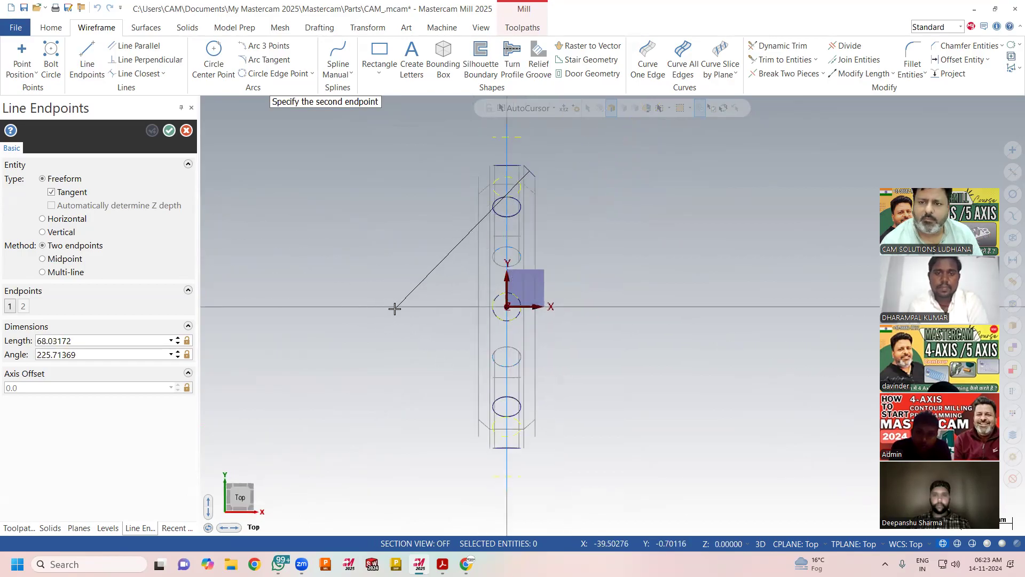
click(364, 322)
Set the slanted line's angle to 225° (270-45) and accept the line.
click(83, 355)
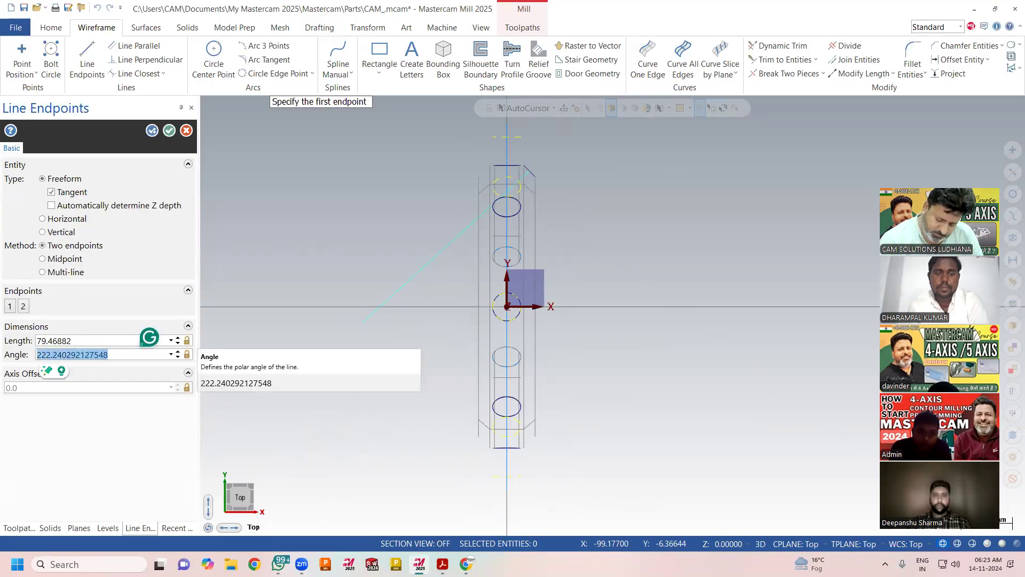
text(270-45)
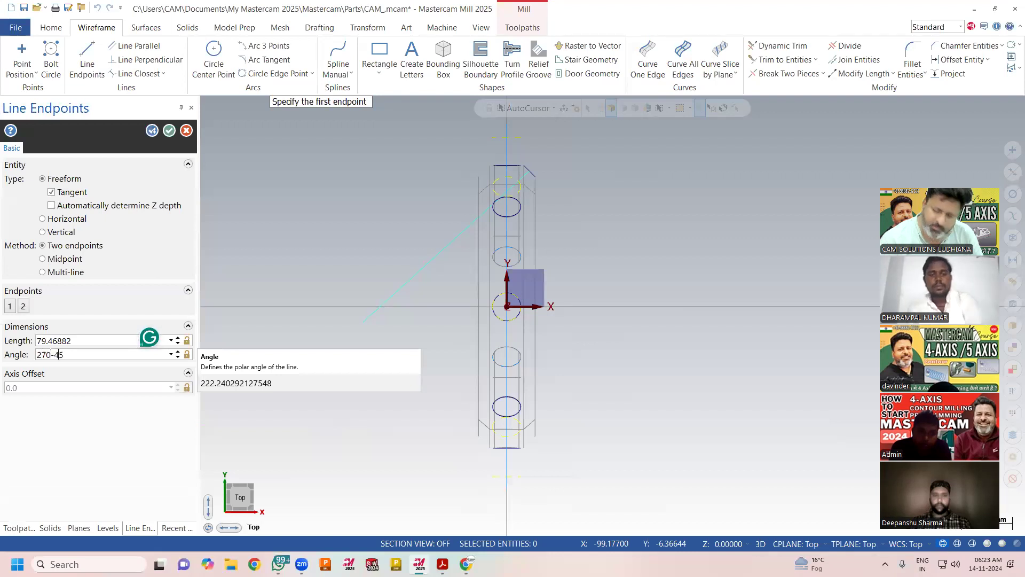
key(Return)
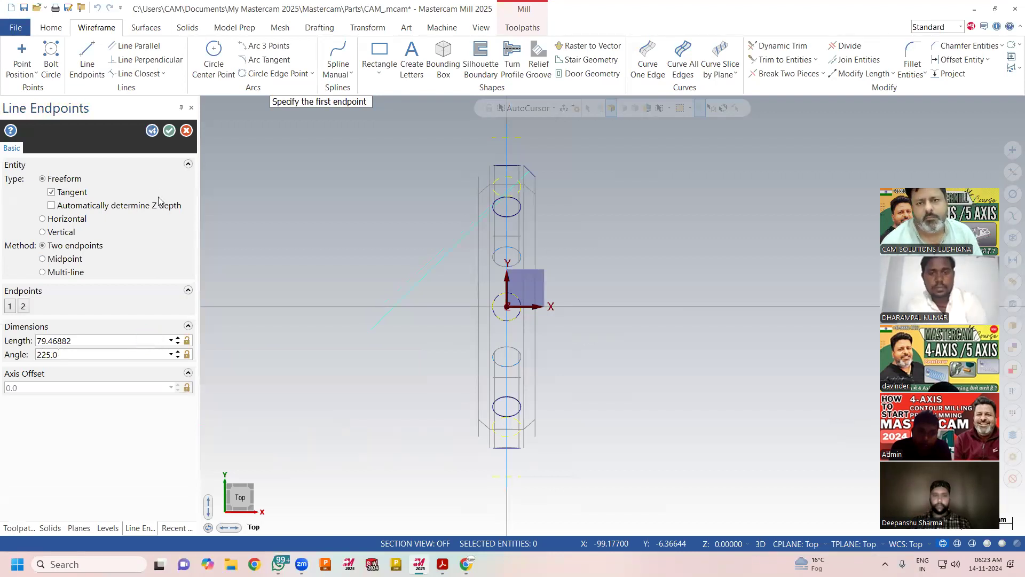
click(168, 133)
middle_drag(637, 262, 574, 295)
scroll(406, 176, up, 4)
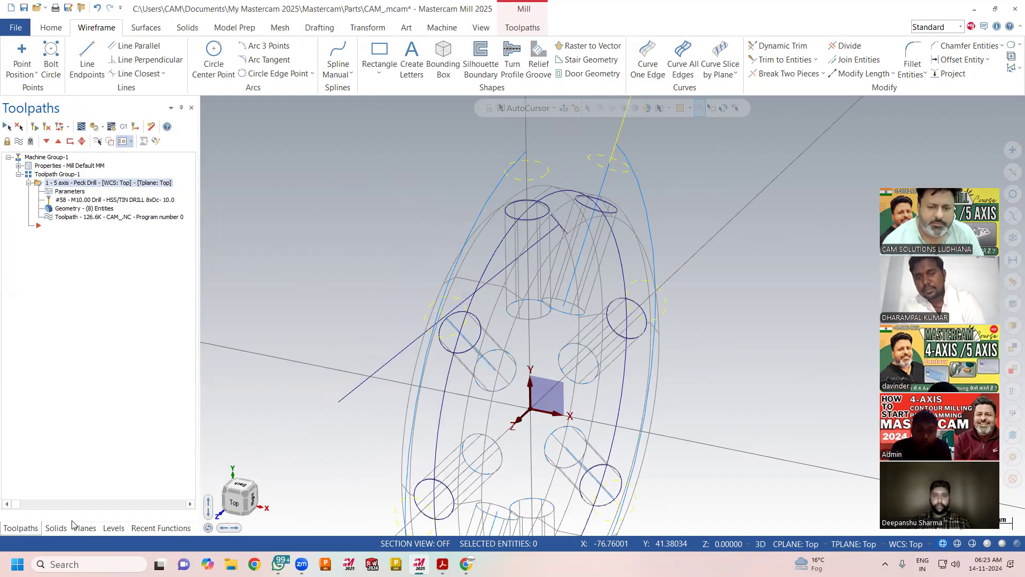
click(80, 528)
click(8, 127)
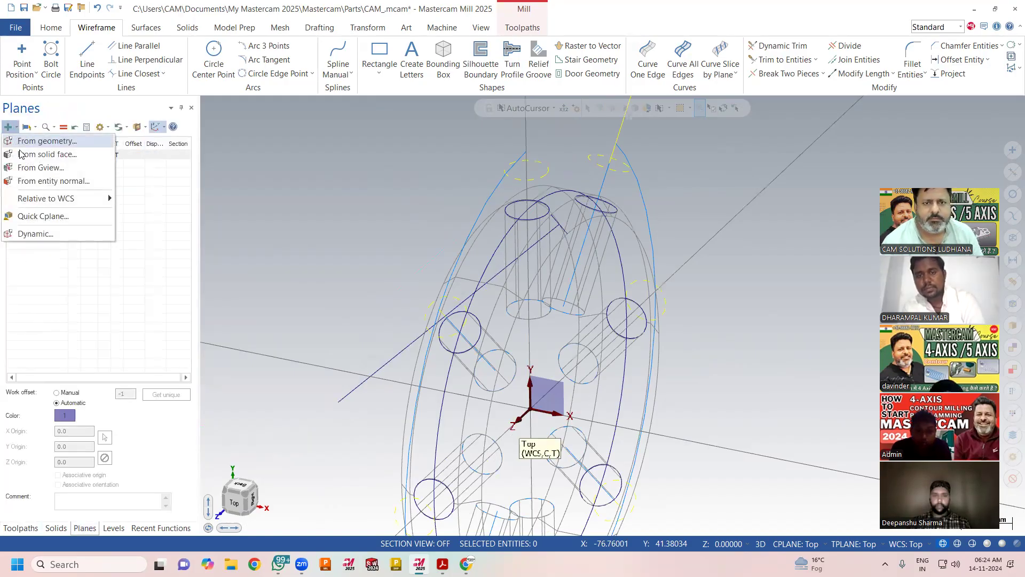
click(37, 141)
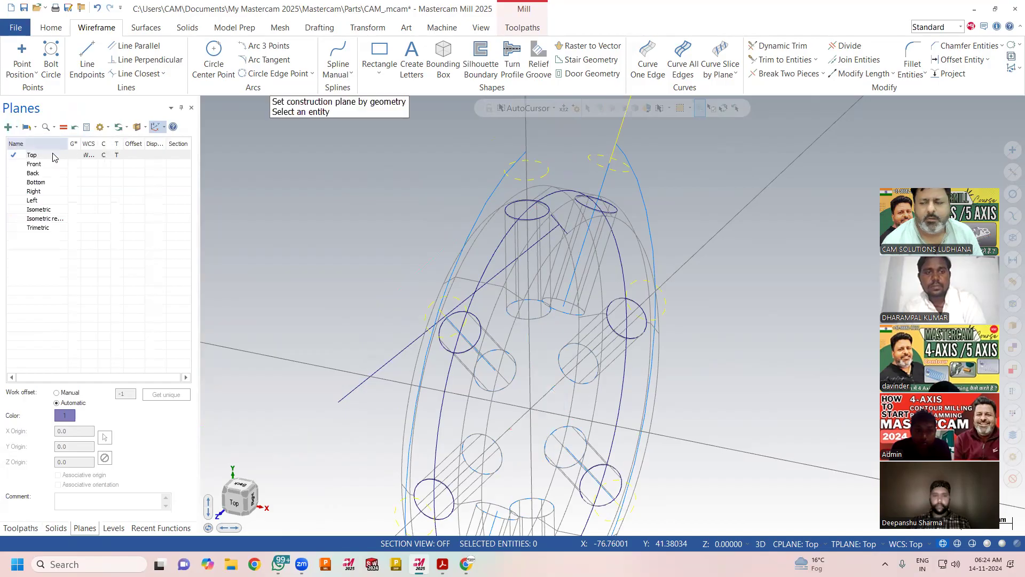
click(549, 233)
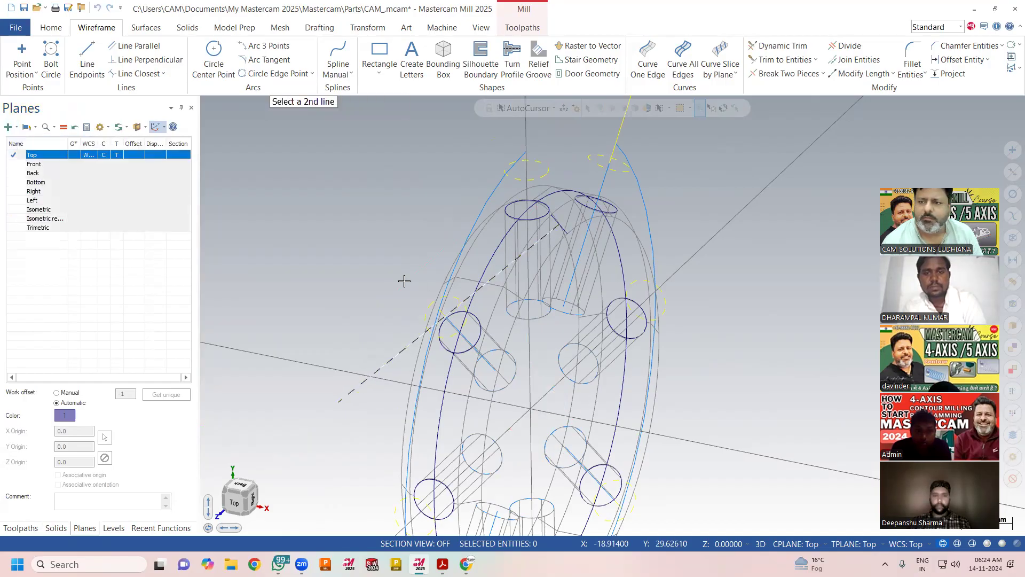
key(Escape)
Create a plane normal to the slanted line at the chamfer's midpoint, accepting the first orientation and using it as WCS, Cplane and Tplane.
click(12, 128)
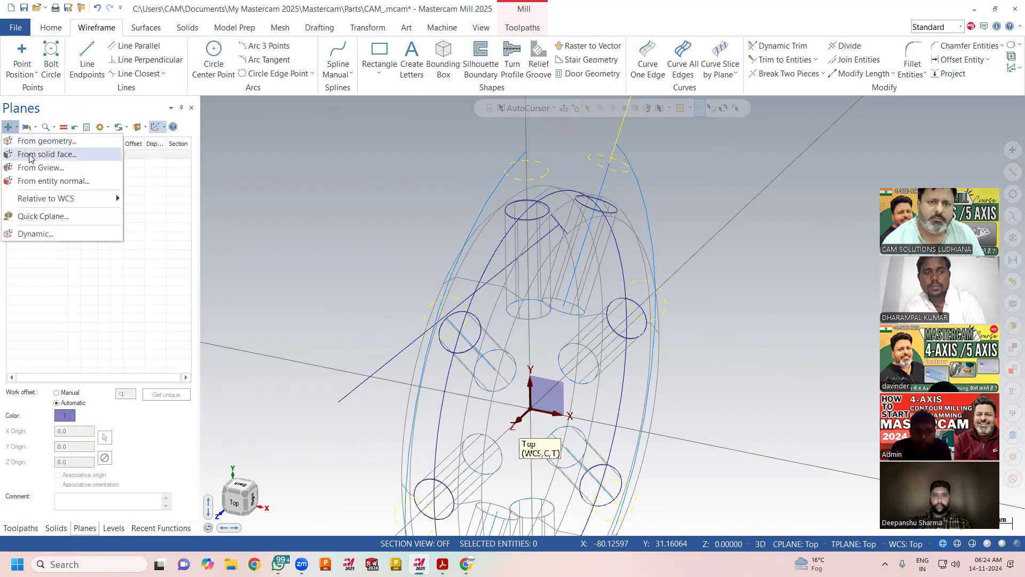
click(75, 181)
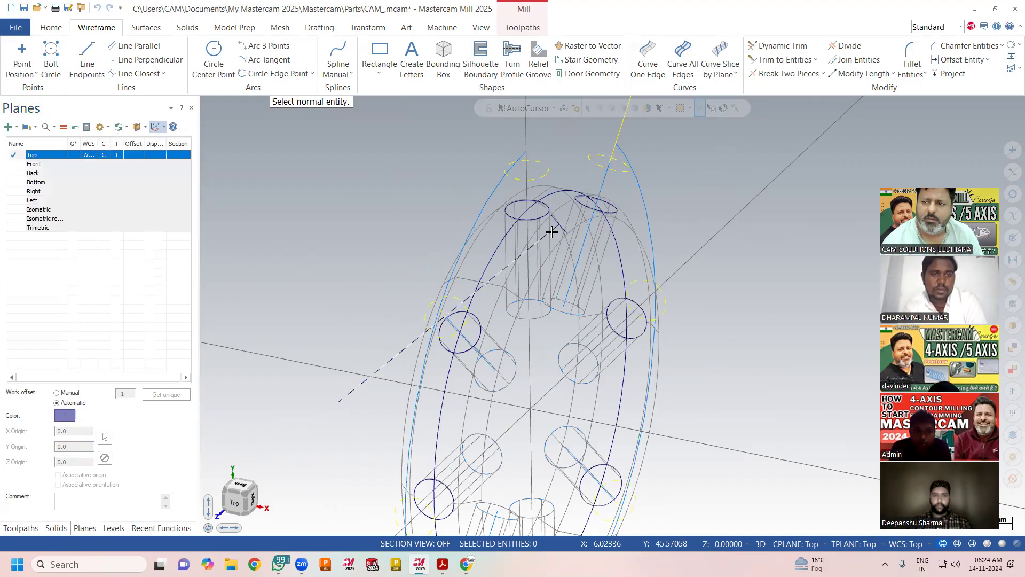
click(552, 232)
middle_drag(443, 241, 455, 217)
middle_drag(517, 253, 406, 220)
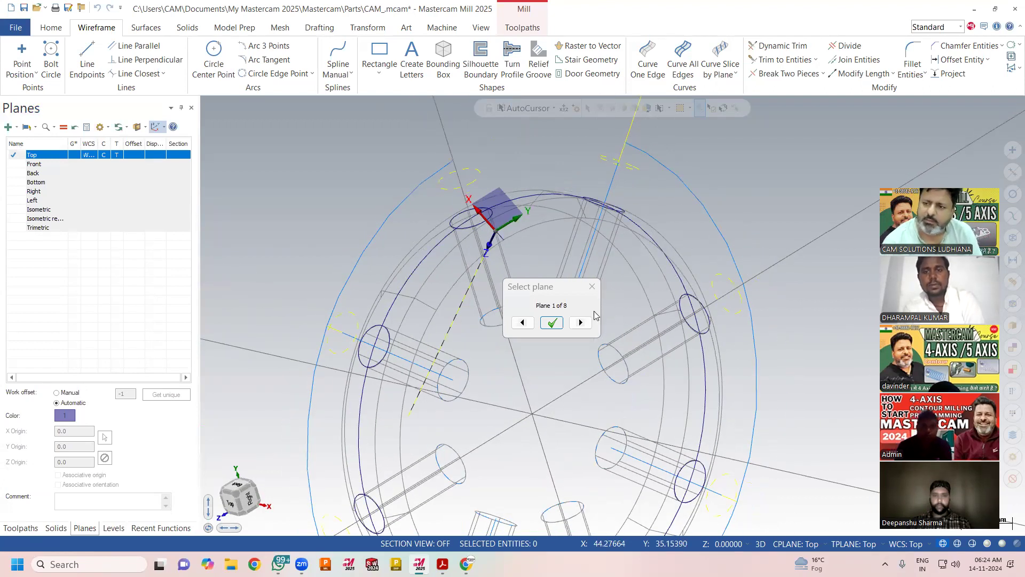
click(551, 322)
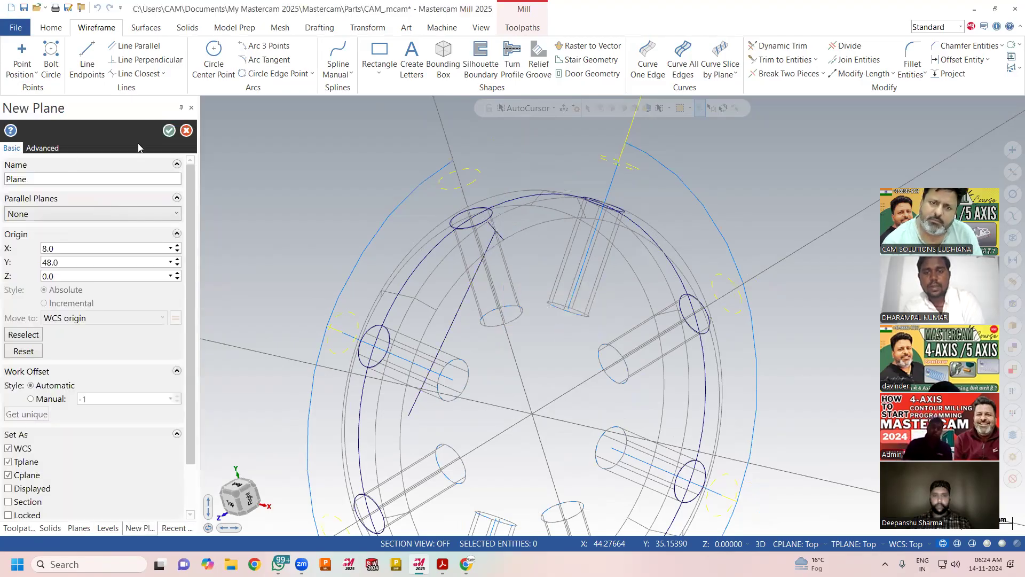
click(168, 132)
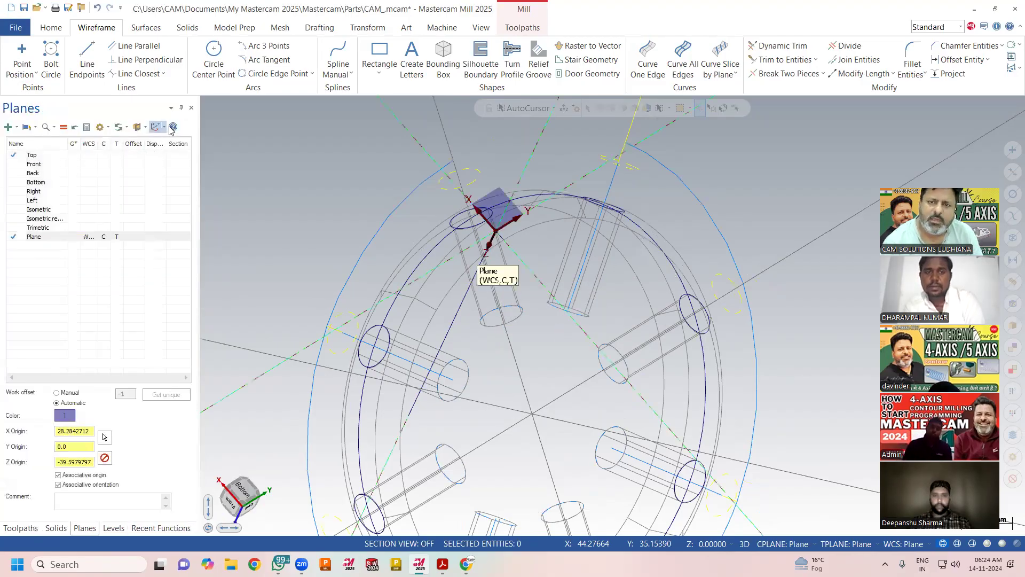
Draw a circle of radius 2 centred on the new plane's origin on the chamfer.
click(214, 49)
scroll(505, 222, up, 2)
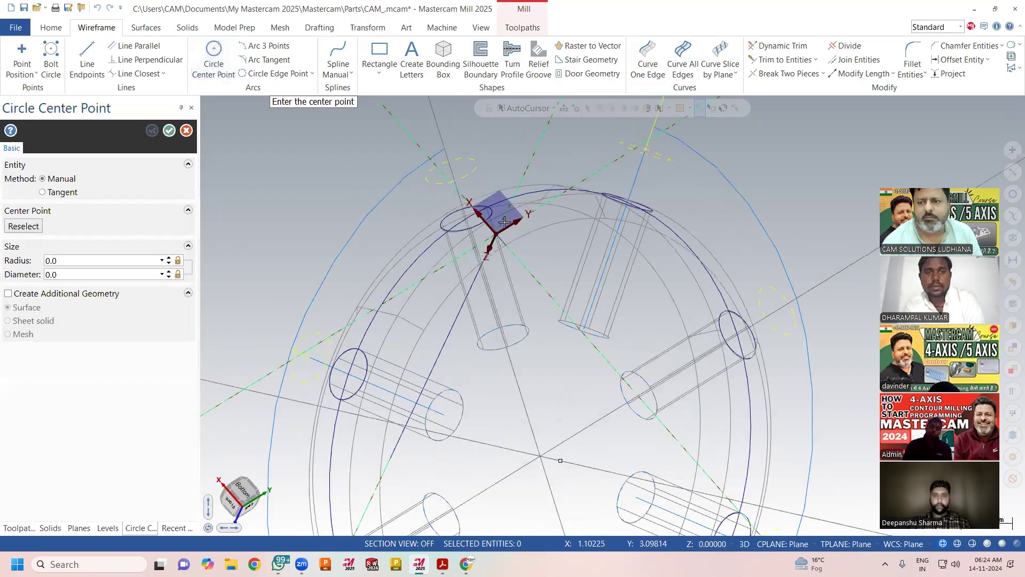
scroll(505, 222, up, 1)
click(501, 241)
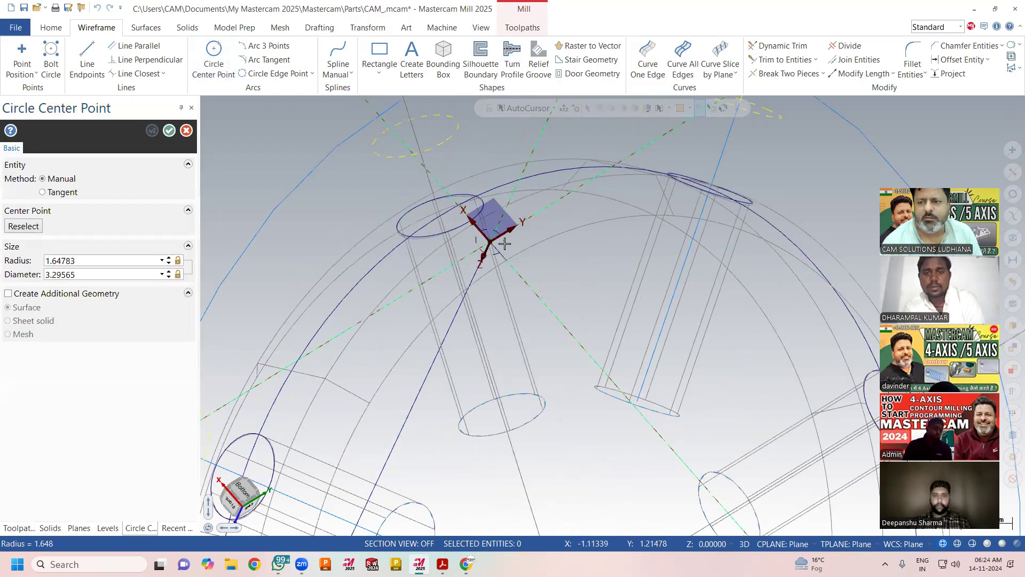
click(505, 243)
click(97, 265)
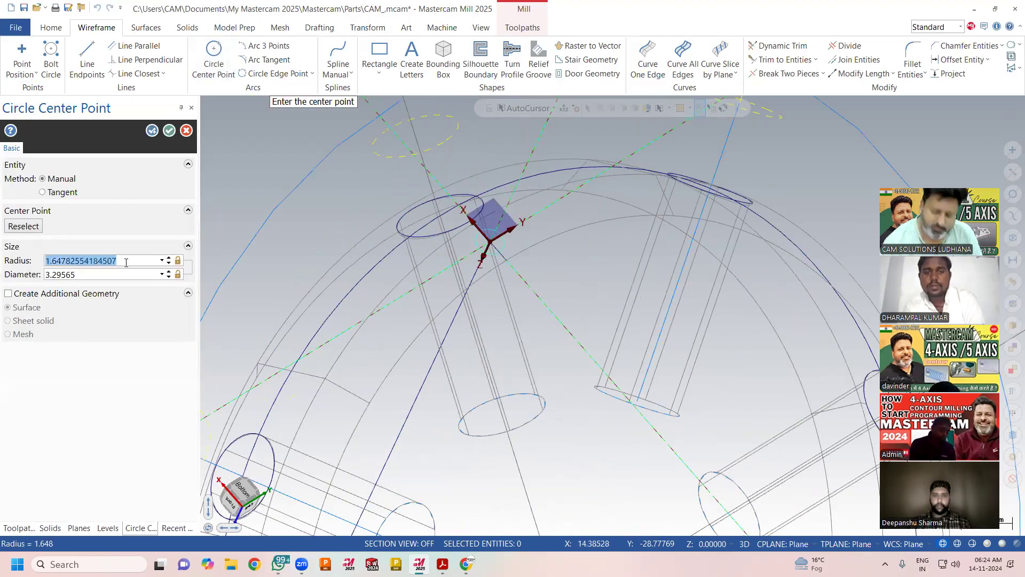
text(2.0)
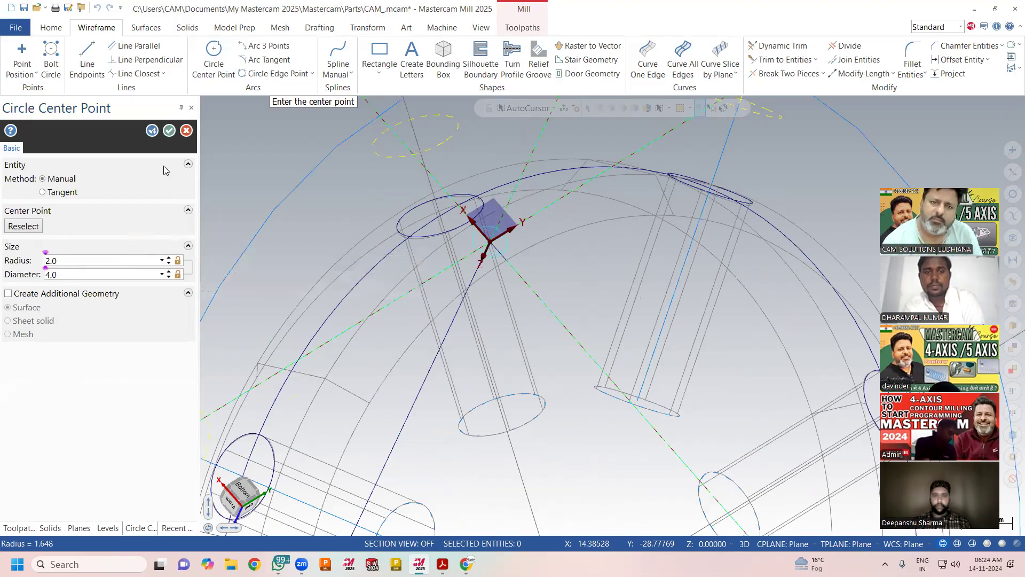
click(169, 131)
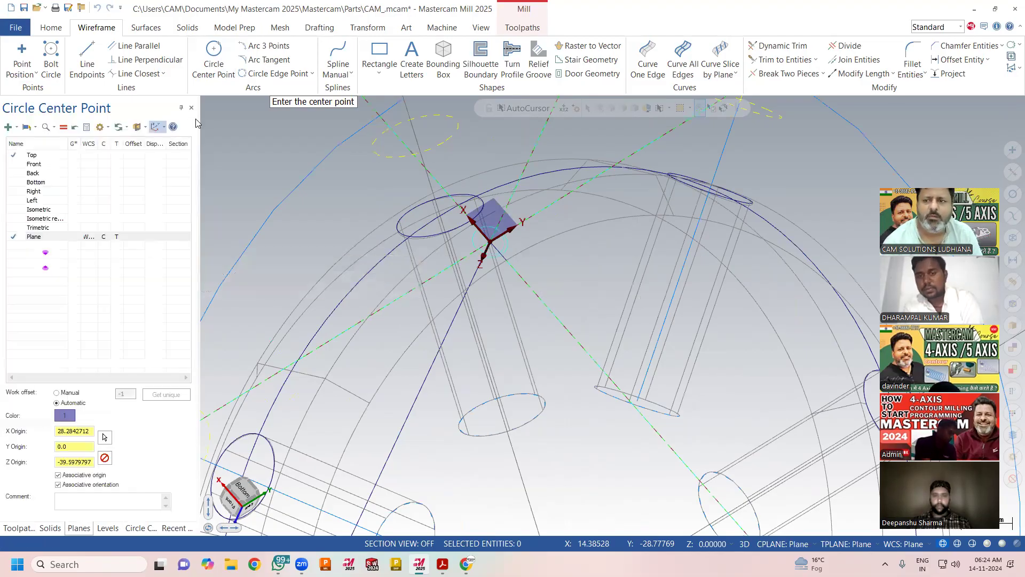
Start a solid extrude cut from the small circle on the chamfer, reversing its direction into the disc.
click(188, 28)
click(117, 56)
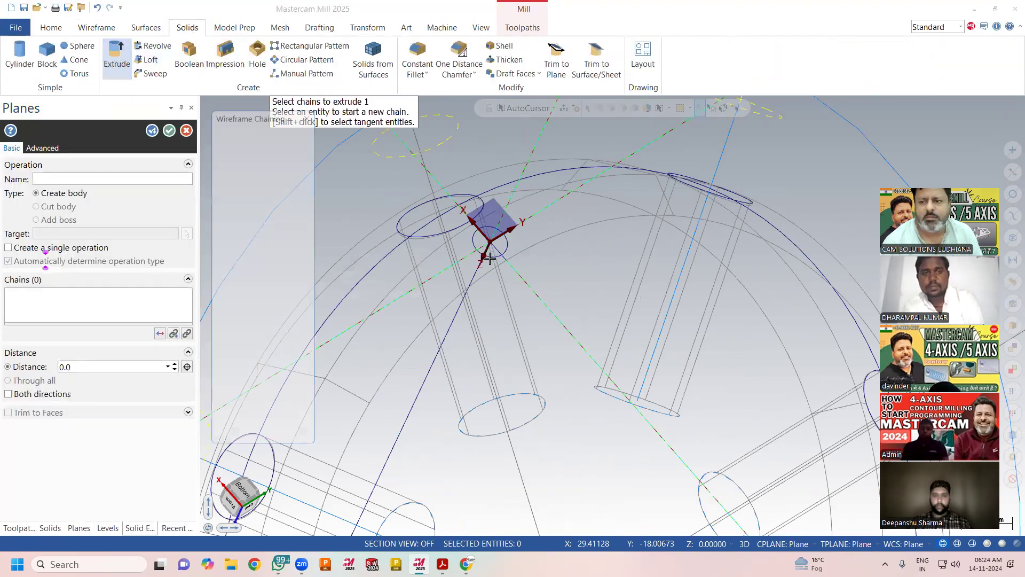
click(247, 441)
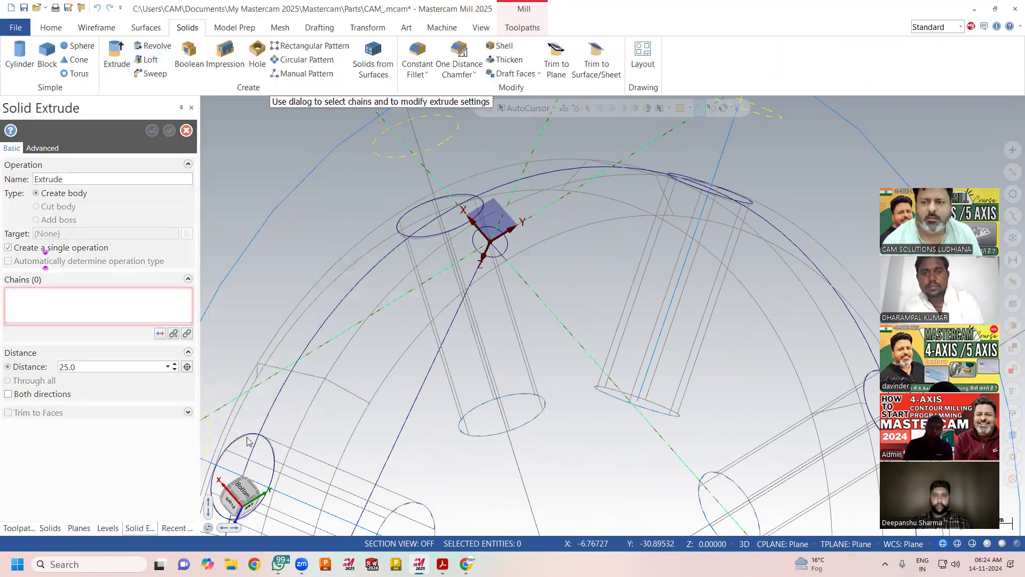
click(160, 333)
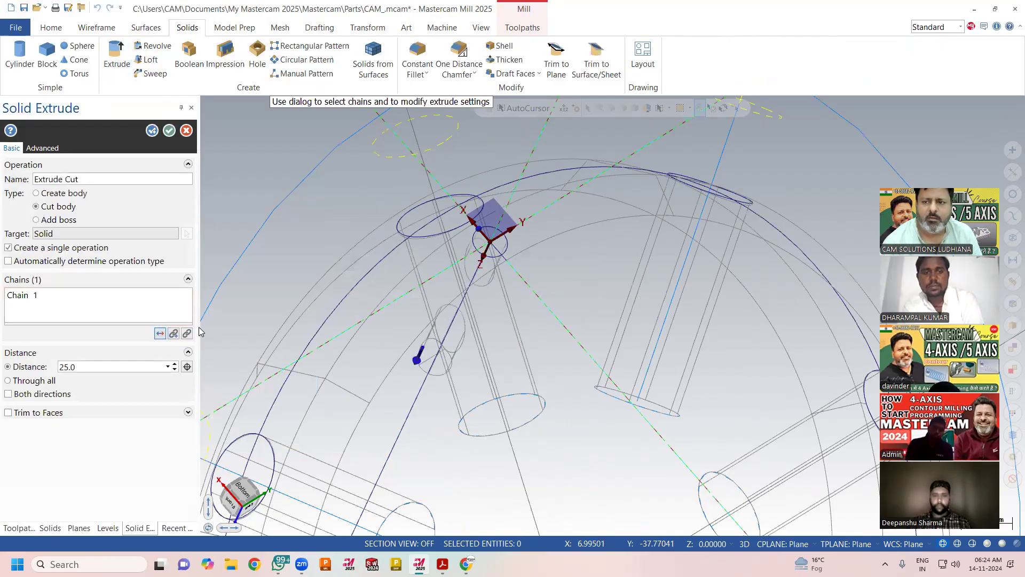
middle_drag(475, 259, 556, 299)
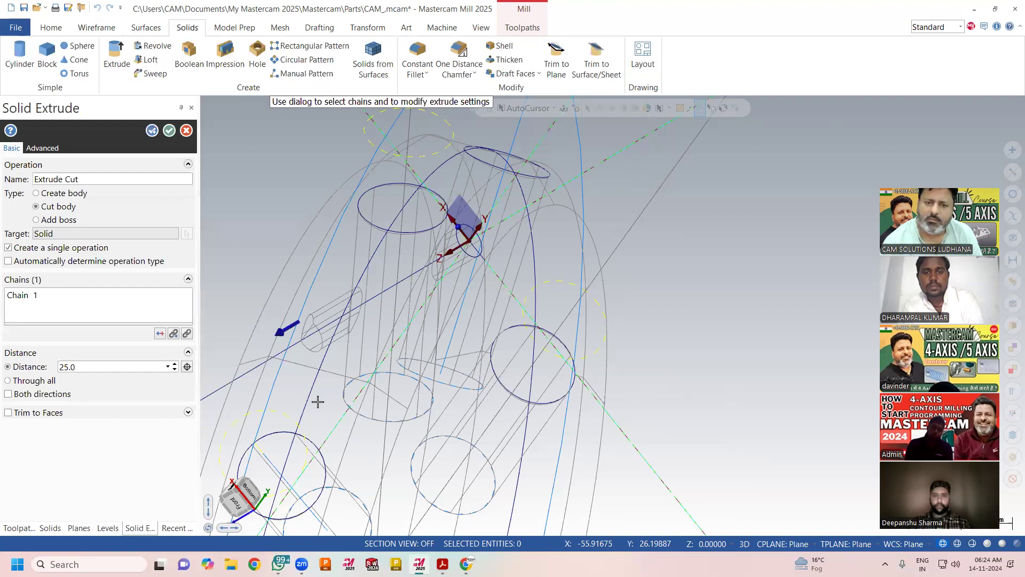
Shade the model, set the extrude cut distance to 10 and accept the cut.
text(5.0)
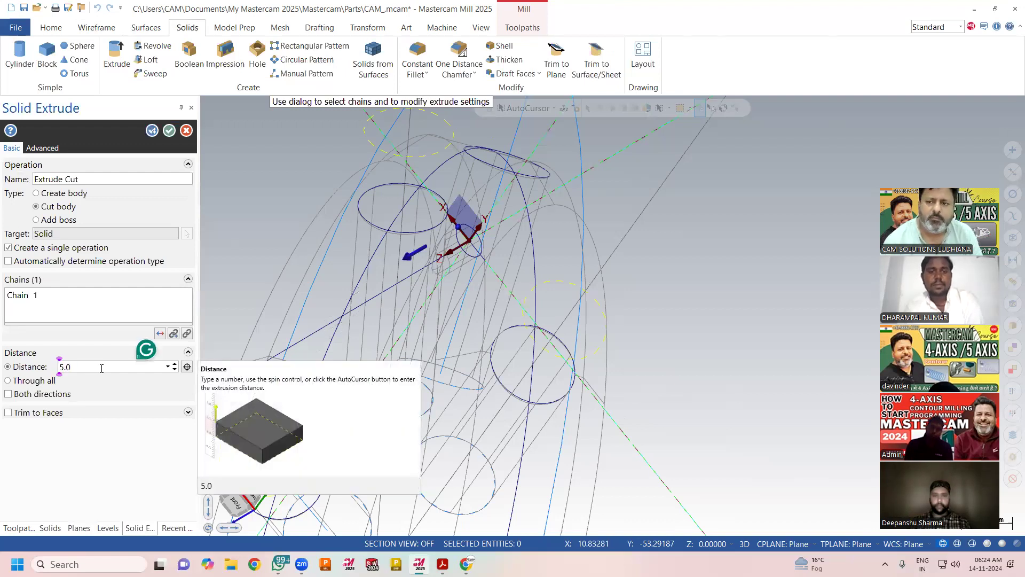
click(989, 544)
middle_drag(614, 314, 627, 254)
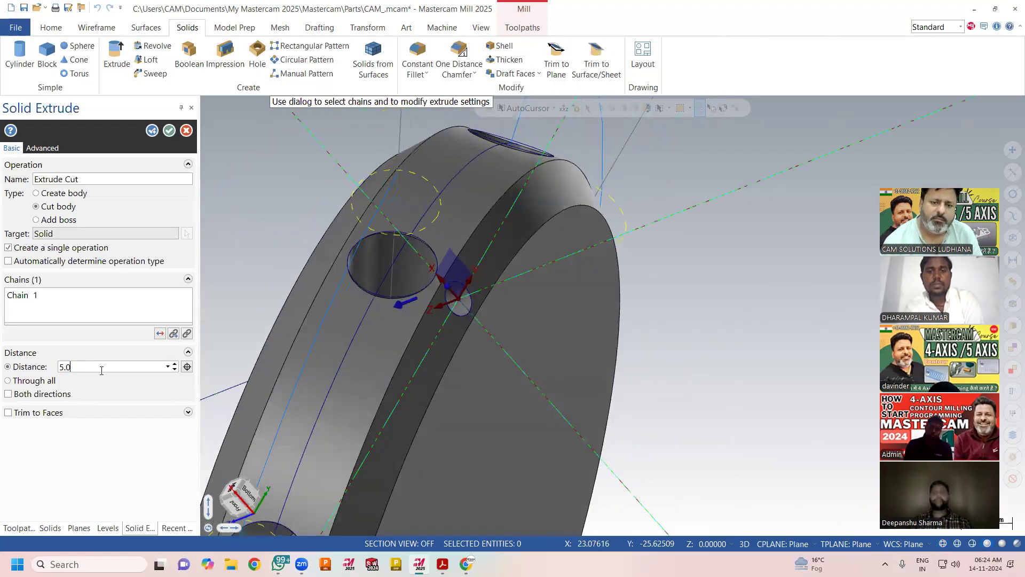
key(Return)
middle_drag(499, 277, 454, 264)
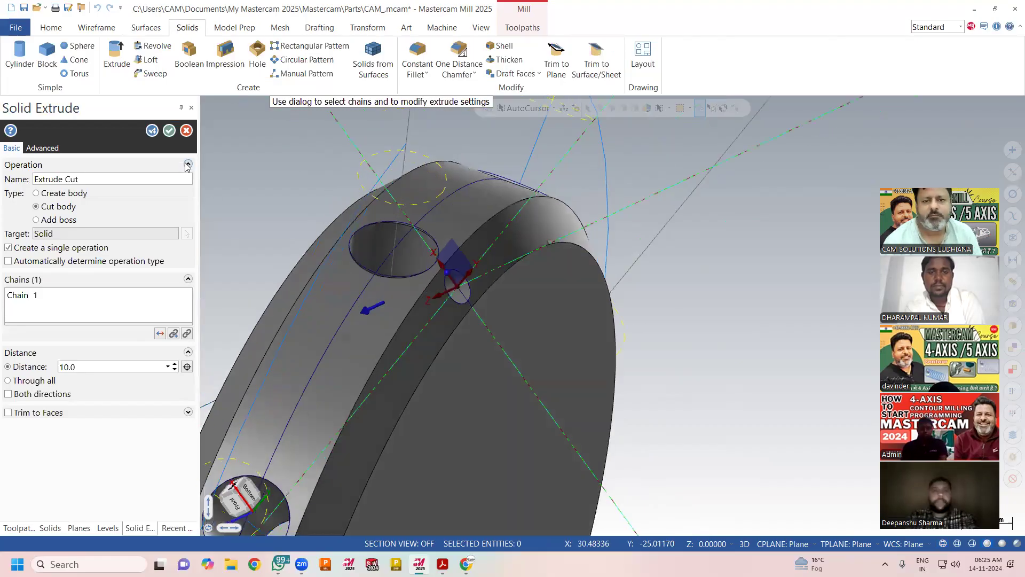
click(169, 131)
Set the WCS, Cplane and Tplane back to Top and hide the gnomons.
scroll(539, 204, down, 5)
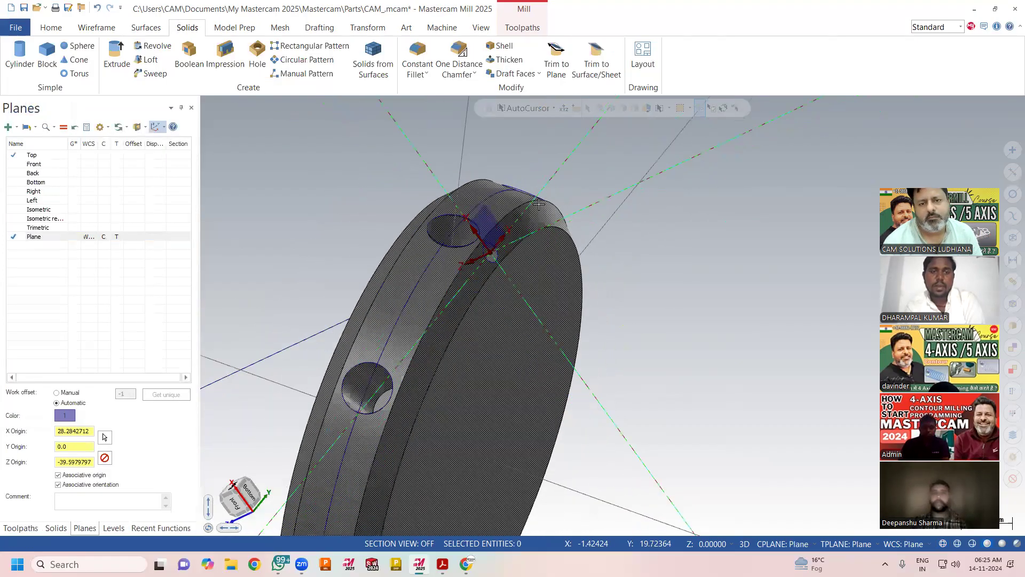
right_click(793, 475)
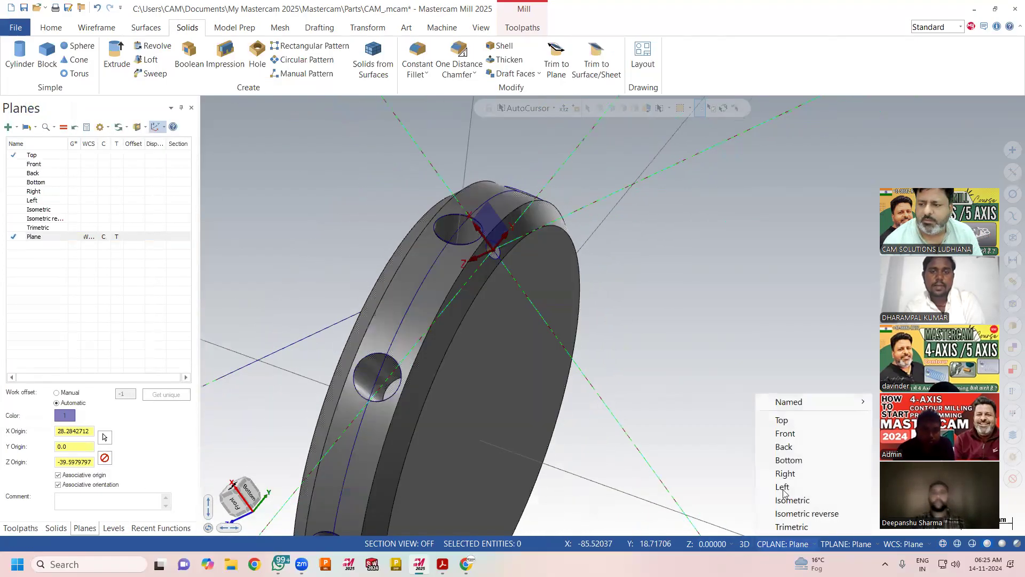
click(782, 420)
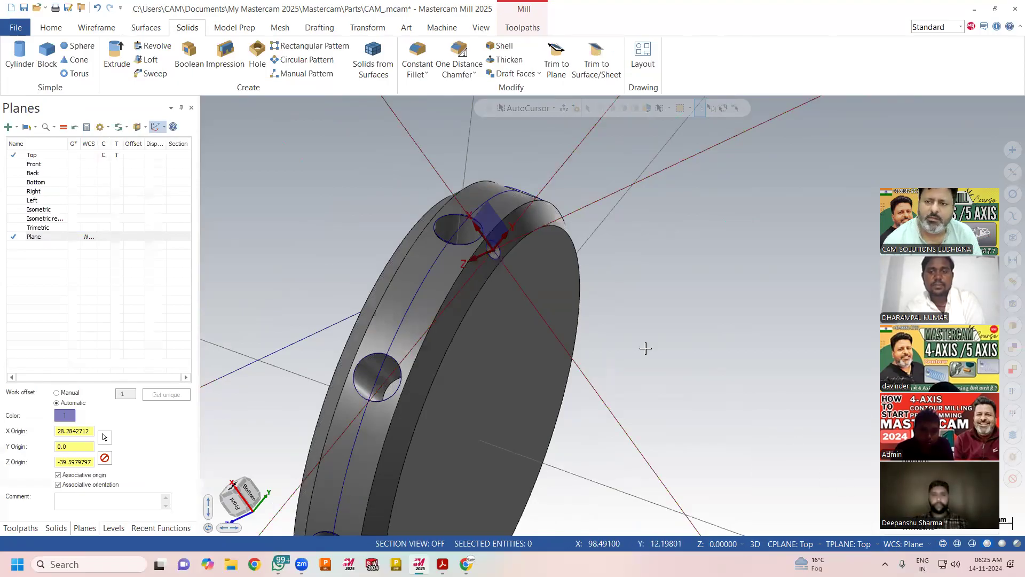
click(481, 27)
click(736, 64)
click(735, 60)
click(736, 60)
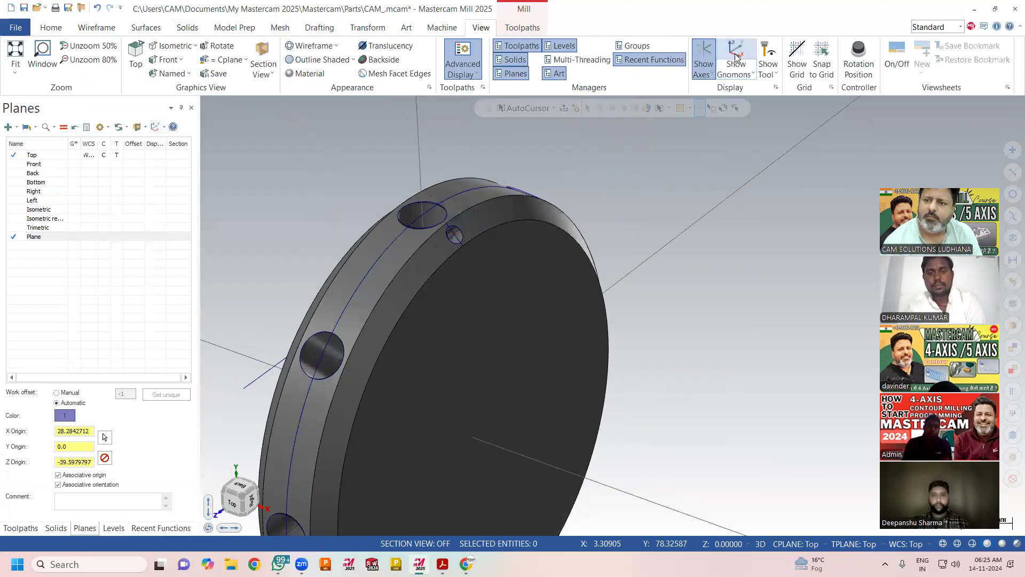
middle_drag(668, 268, 668, 292)
Start a circular pattern and choose the small angled chamfer hole as the feature to copy.
click(12, 529)
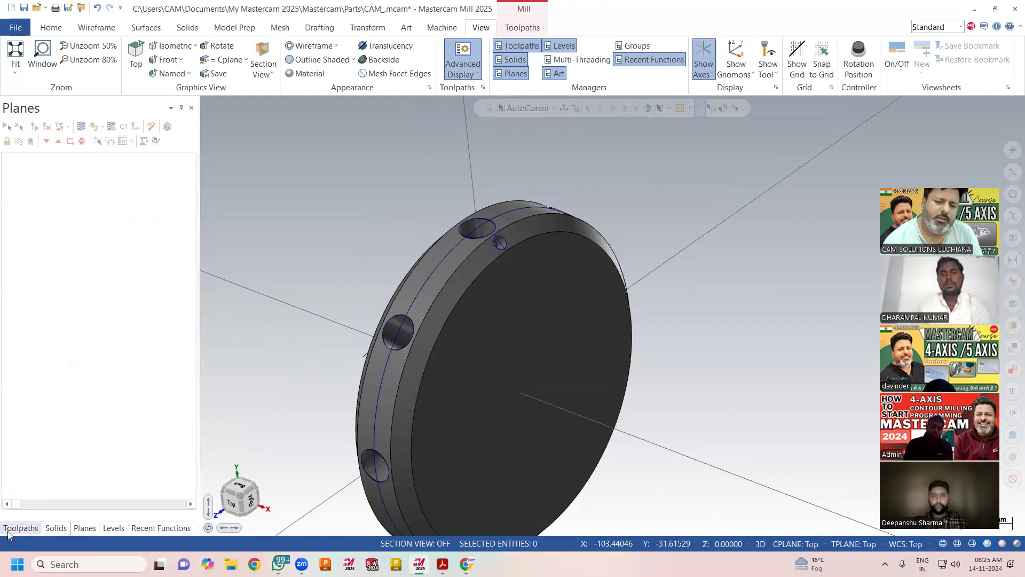
click(96, 29)
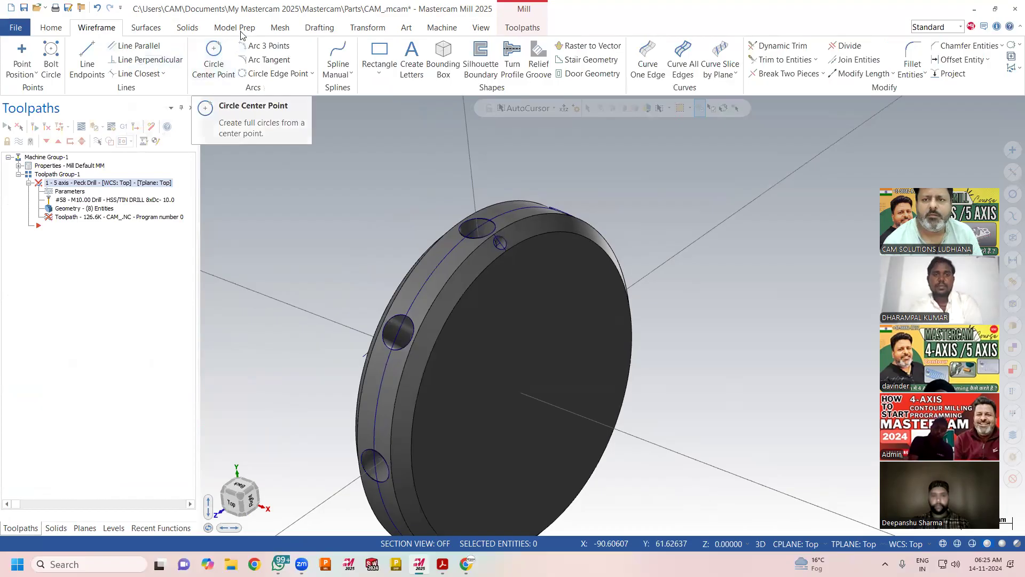
click(188, 28)
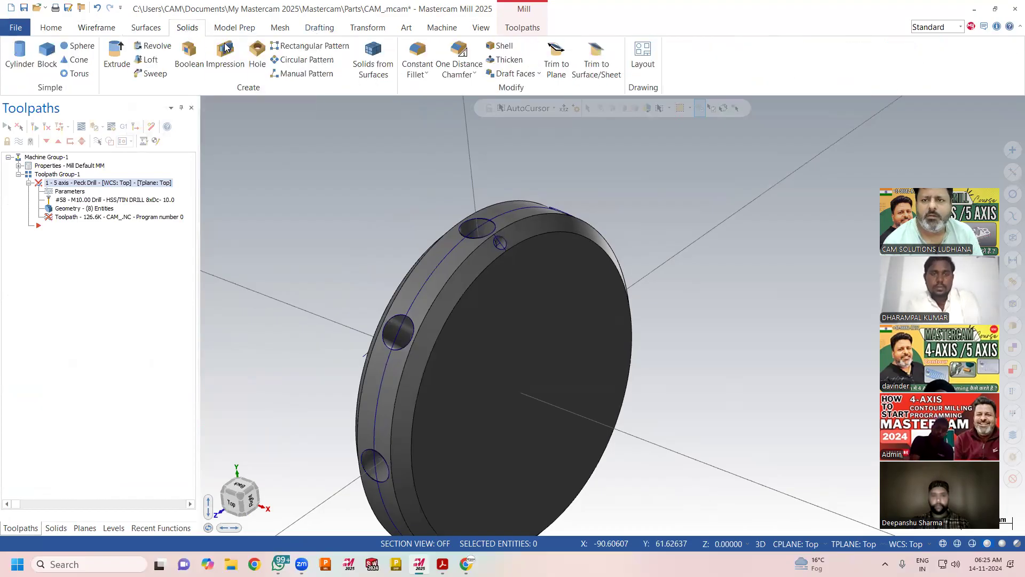
click(303, 59)
scroll(510, 246, up, 4)
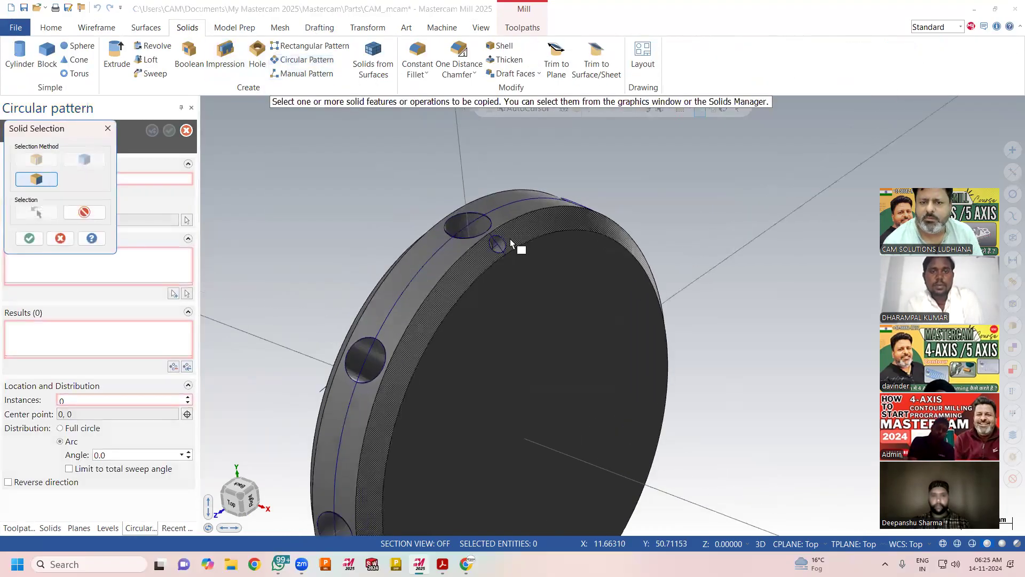
click(492, 247)
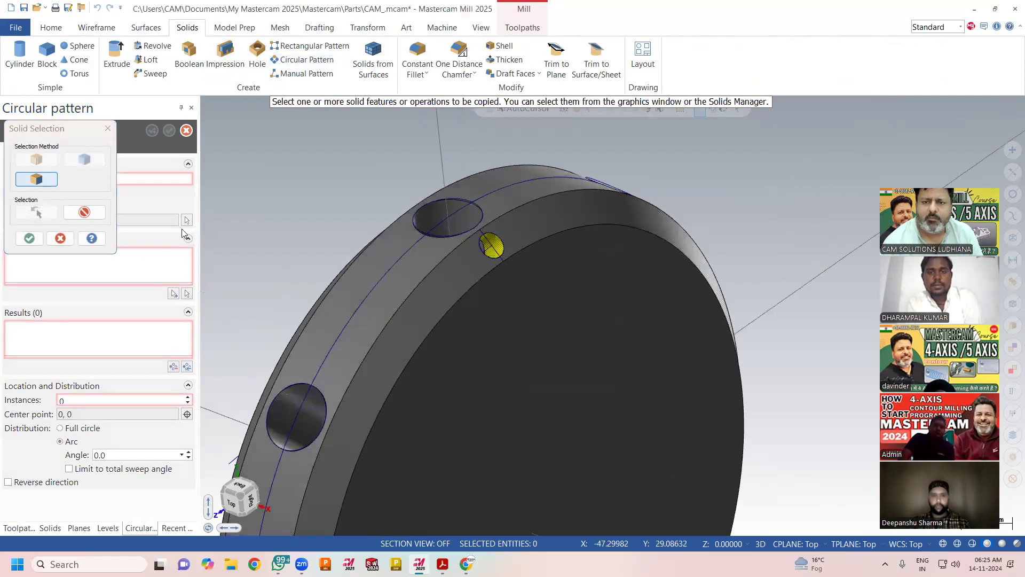
click(32, 240)
scroll(439, 171, down, 4)
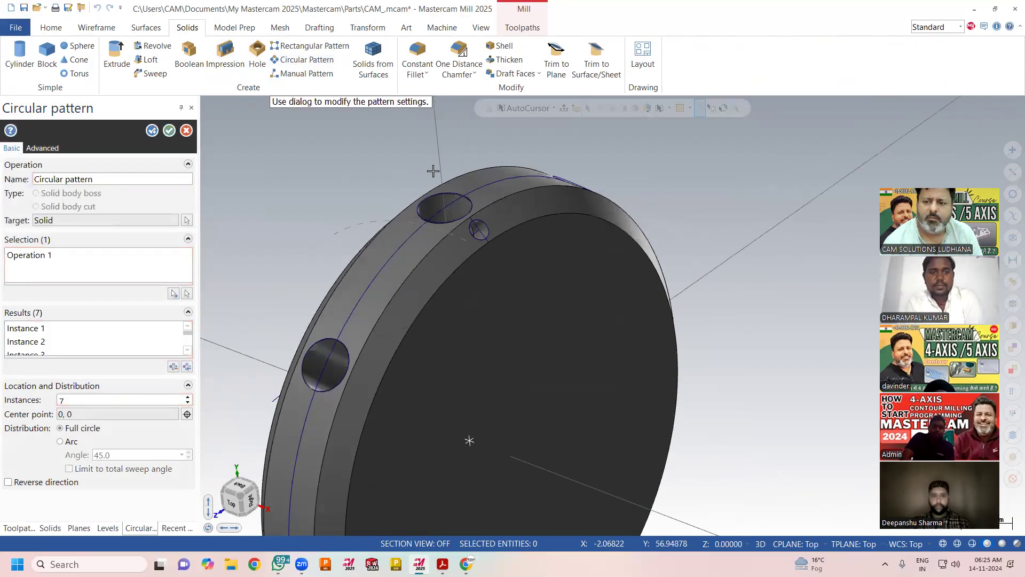
scroll(437, 172, down, 2)
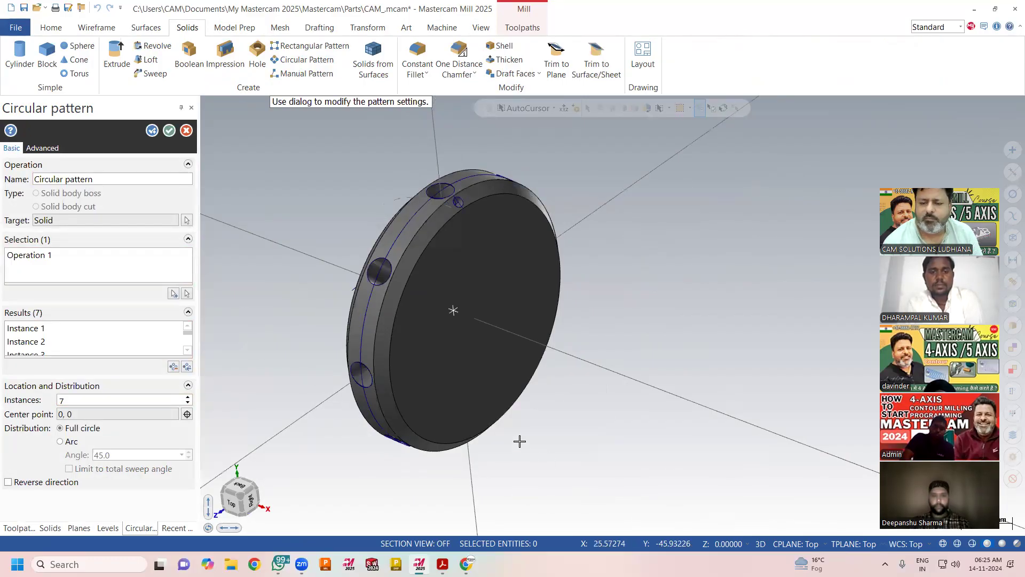
Switch the Cplane and Tplane to Right so that the pattern runs around the disc's axis.
click(804, 544)
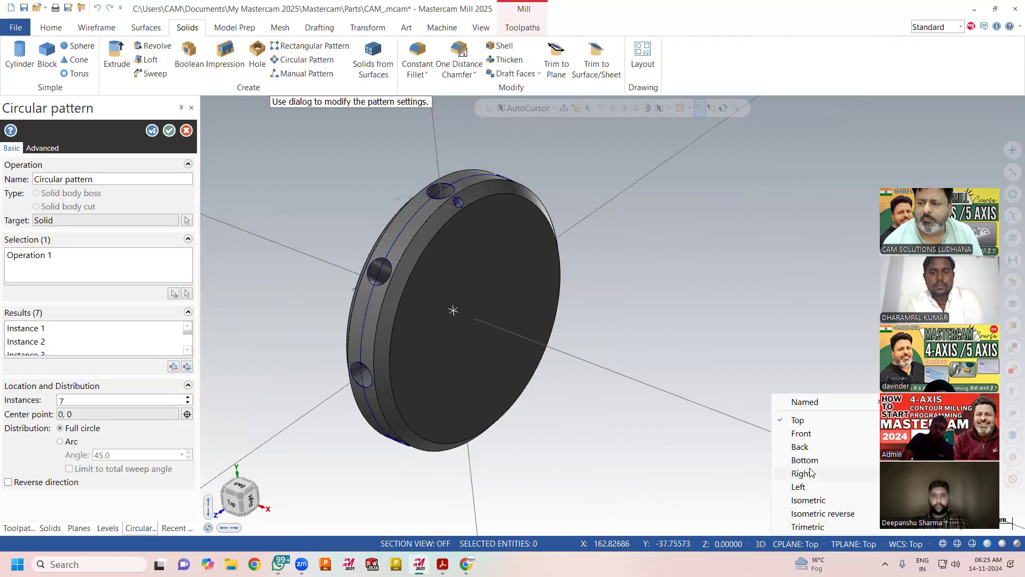
click(802, 433)
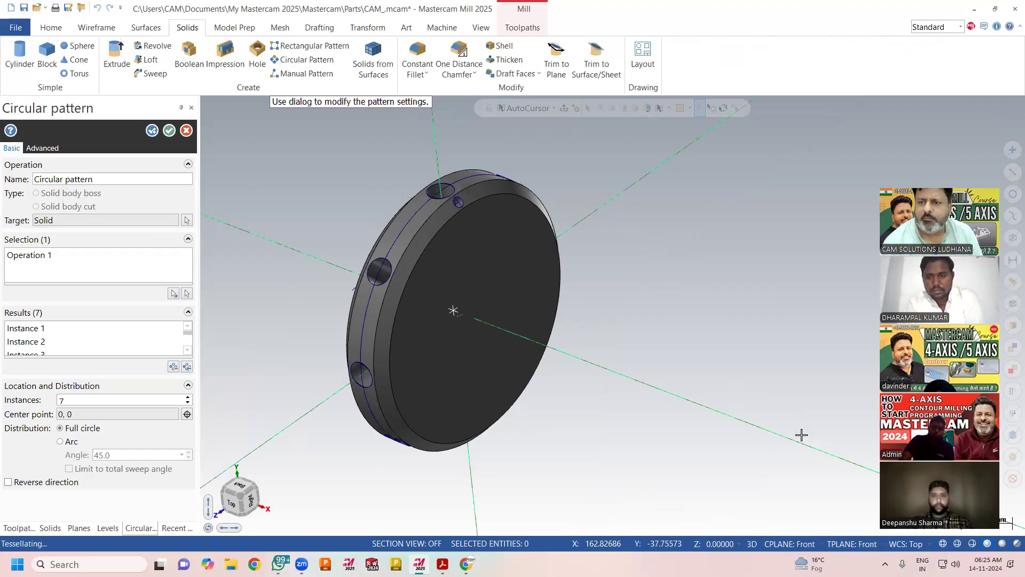
click(789, 544)
click(794, 473)
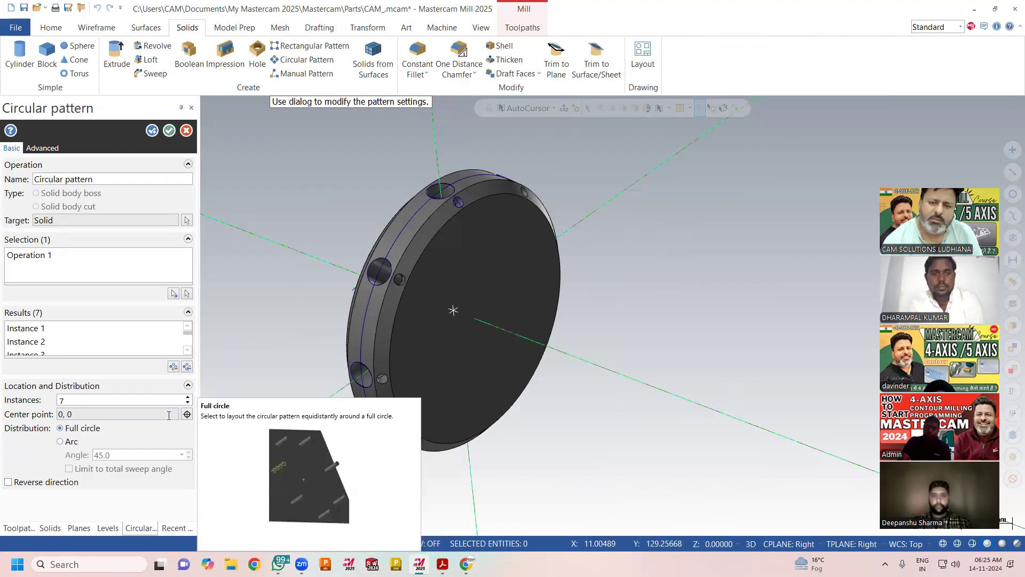
Set the circular pattern to 15 instances distributed over the full circle and accept it.
click(187, 399)
click(187, 398)
click(188, 398)
click(188, 399)
click(188, 399)
click(187, 399)
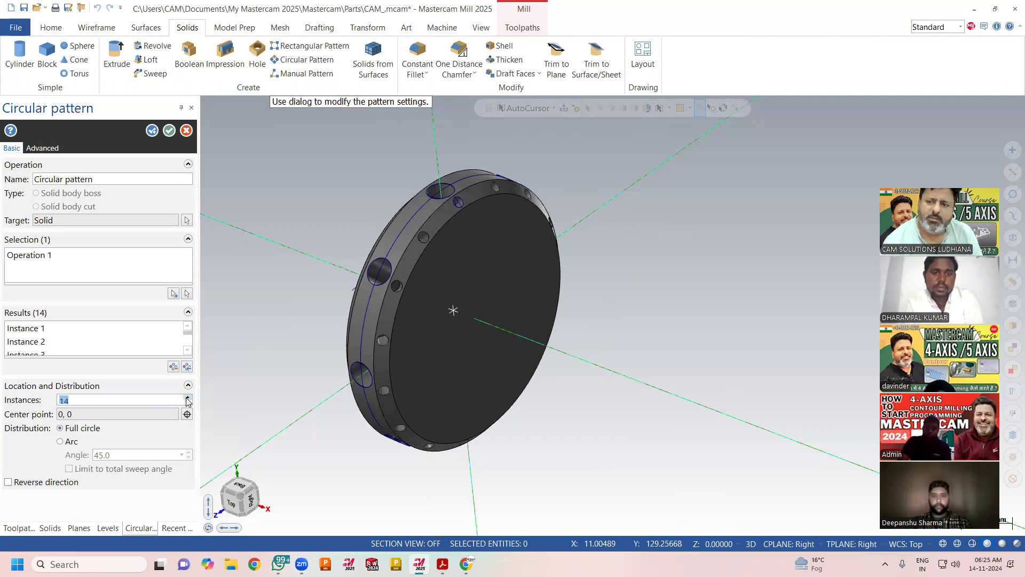
click(187, 398)
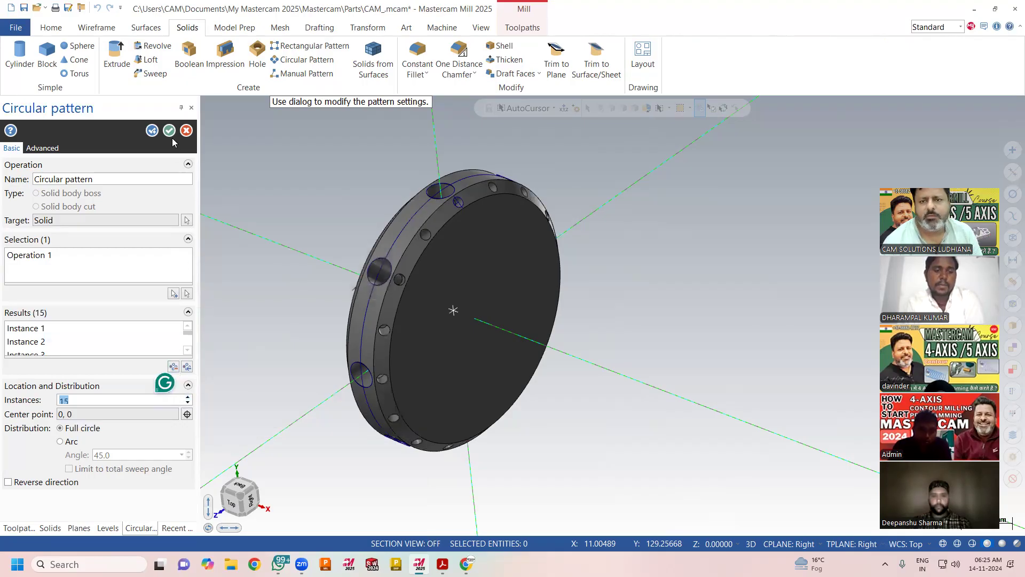
click(153, 130)
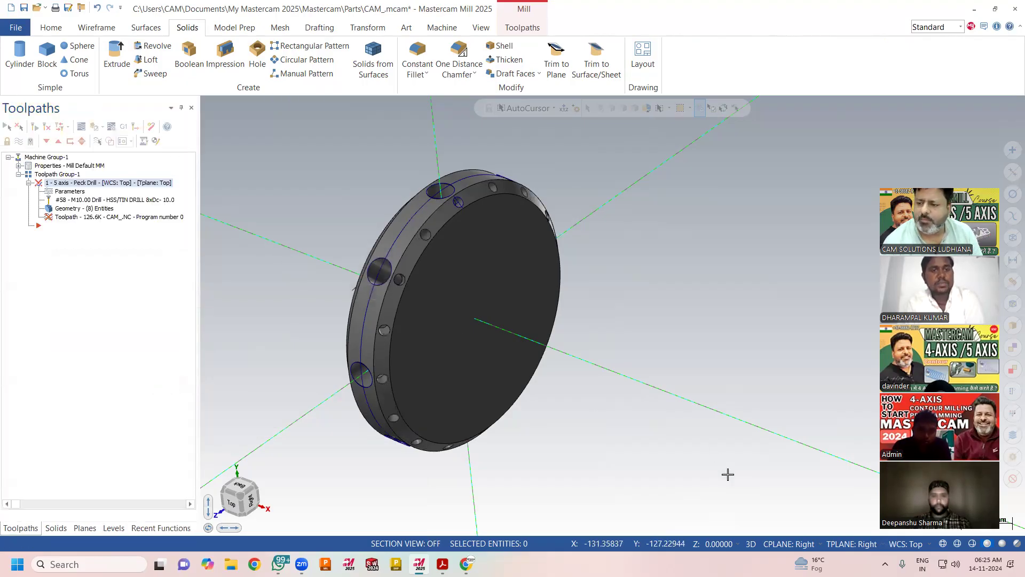
Return the Cplane and Tplane to Top and show the gnomons again.
click(785, 544)
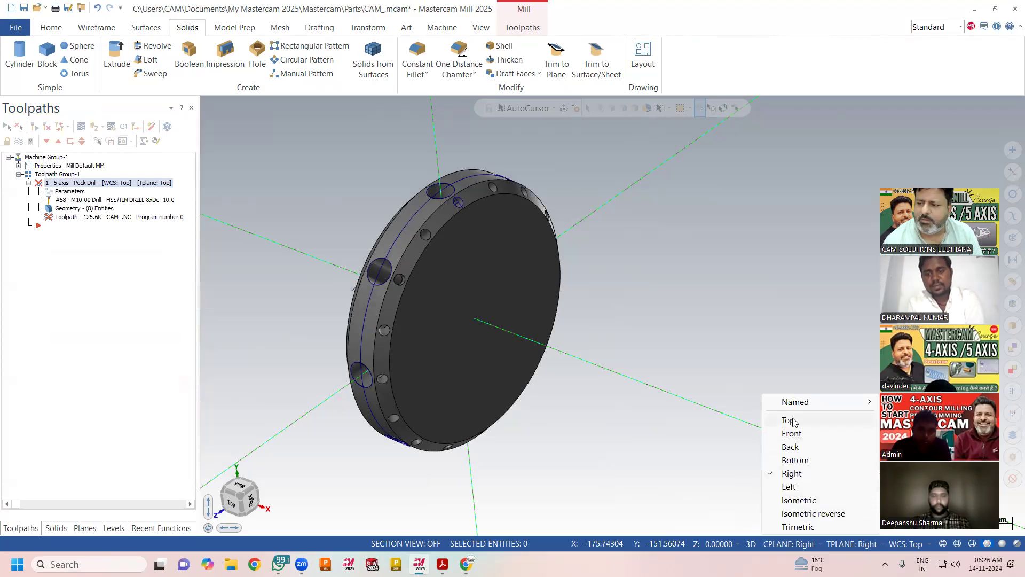
click(790, 421)
click(481, 28)
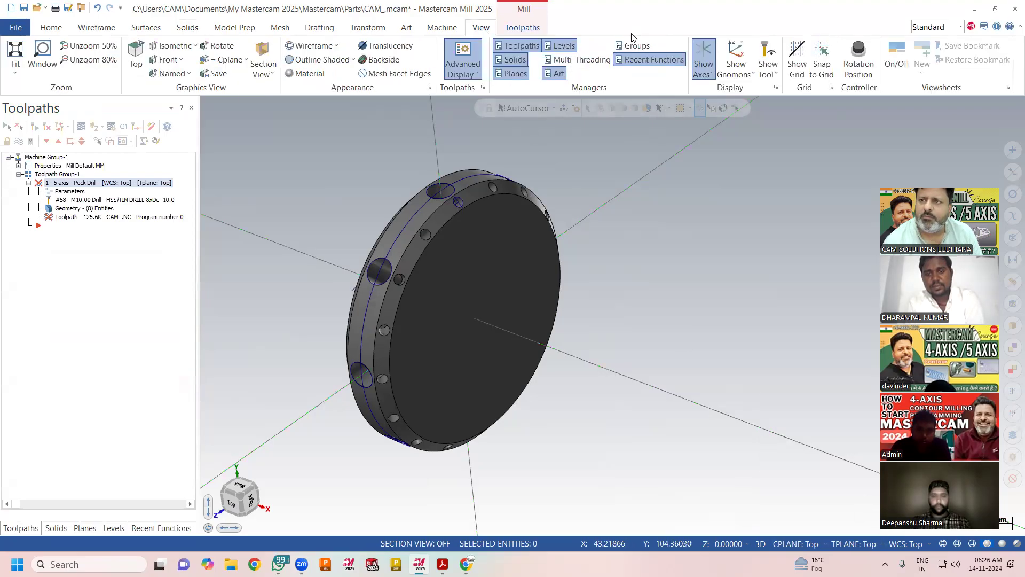
click(735, 58)
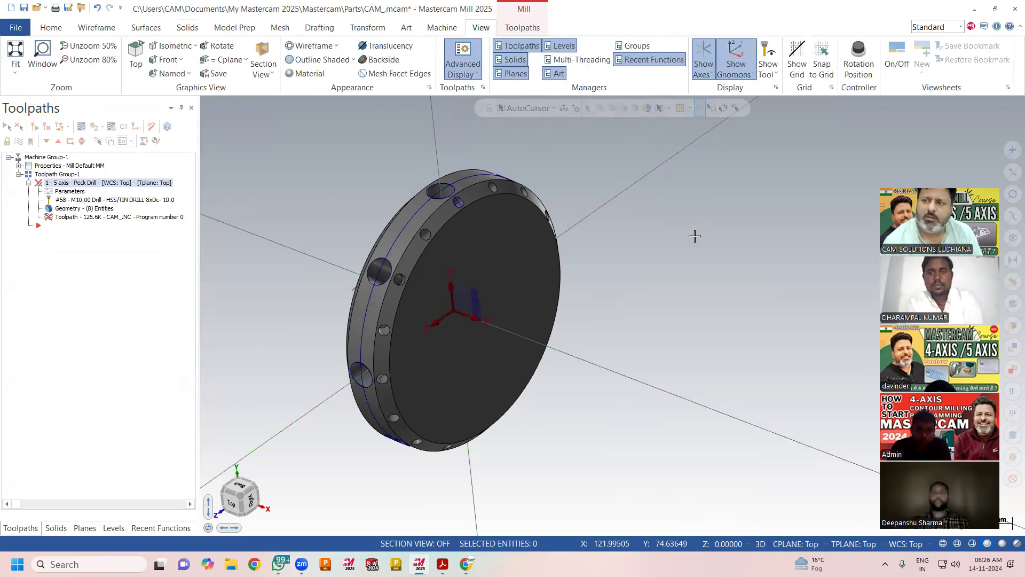
Select all wireframe geometry and clear it from the display, leaving only the drilled solid disc.
mouse_move(694, 239)
middle_down()
mouse_move(676, 235)
mouse_move(692, 239)
middle_up()
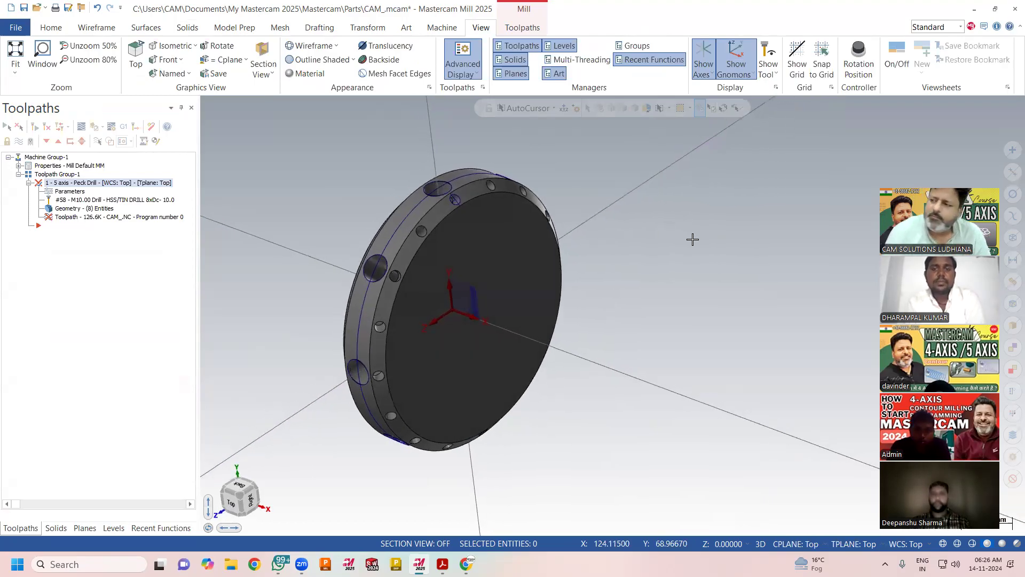
click(1012, 237)
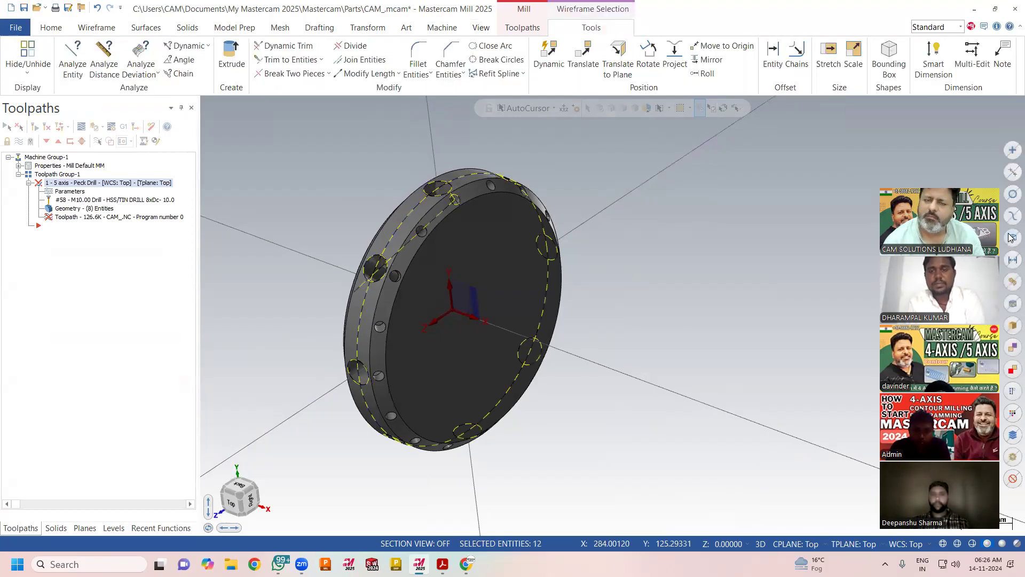
key(Escape)
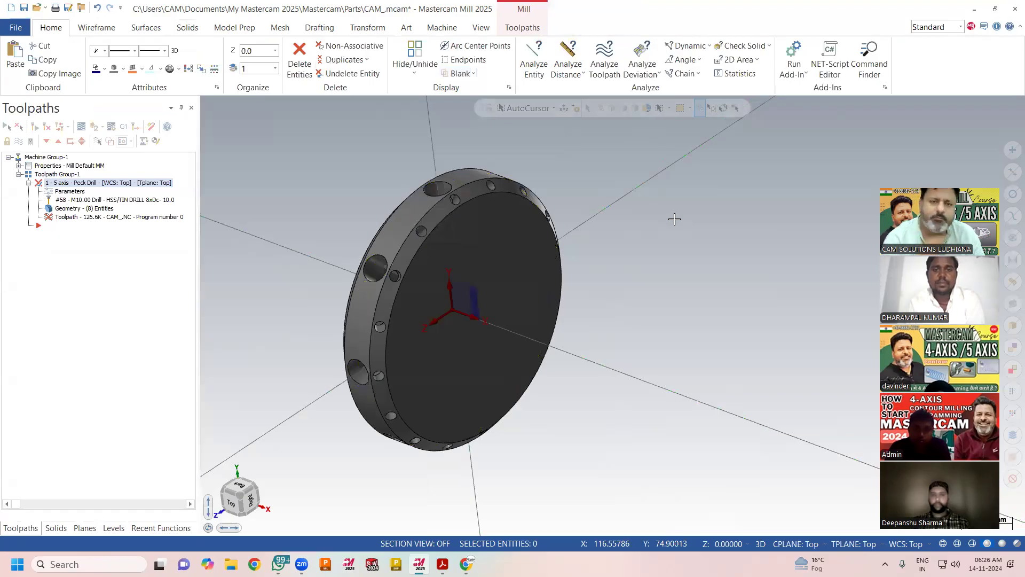
Start a drill toolpath and add all similar 4 mm angled holes on the chamfer as its hole features.
click(522, 28)
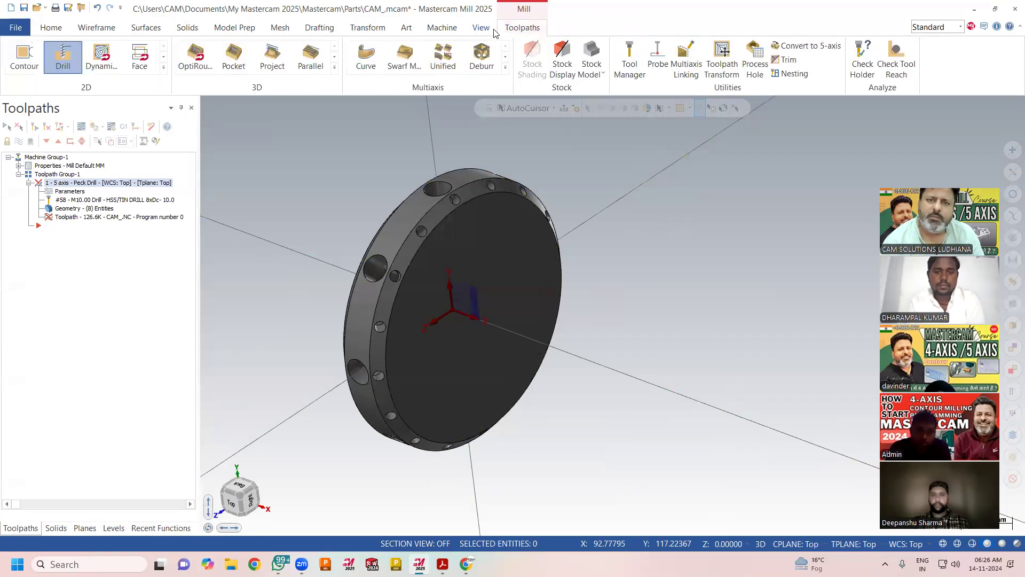
click(63, 69)
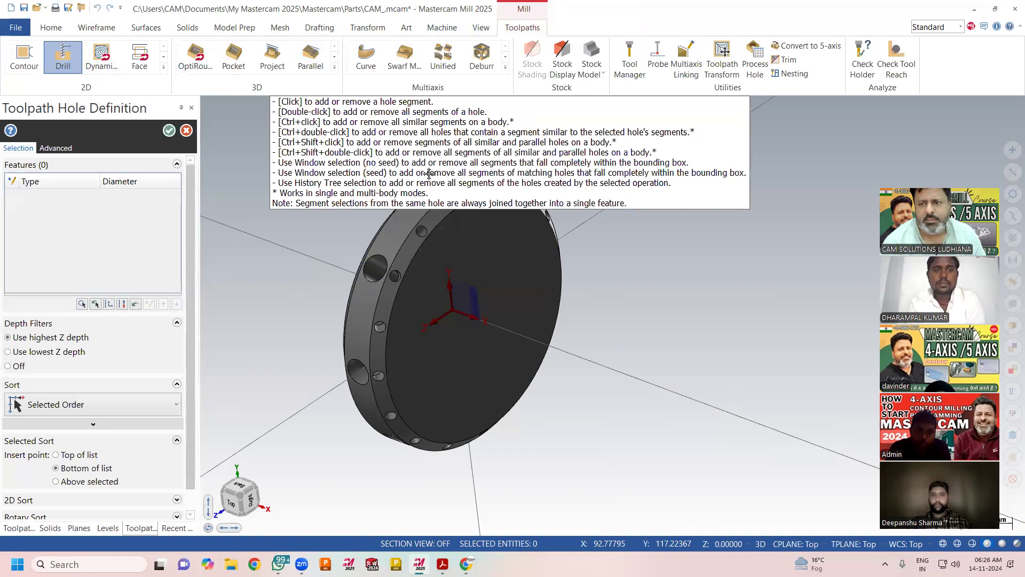
scroll(428, 315, up, 5)
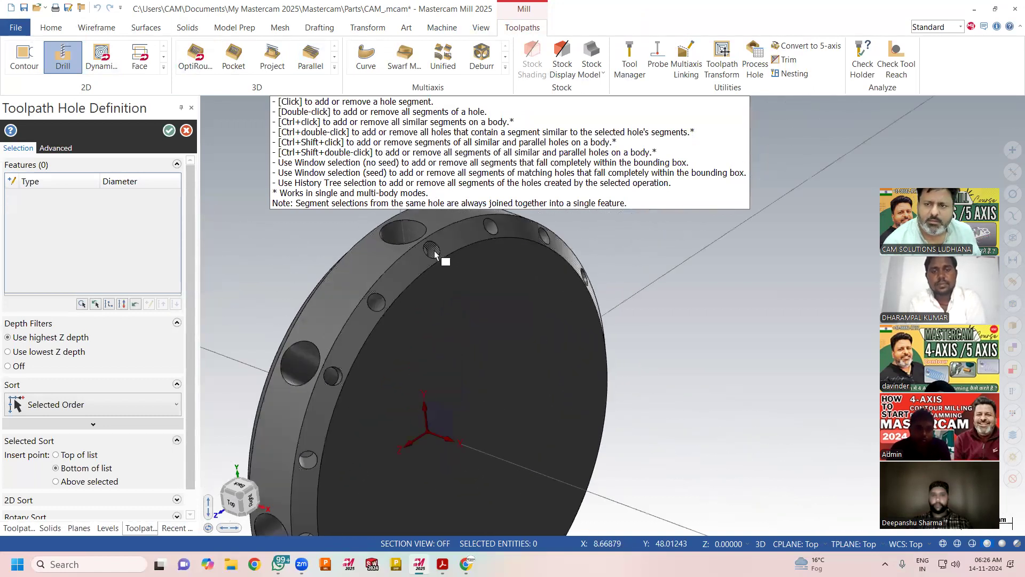
ctrl+click(435, 254)
scroll(507, 357, down, 4)
mouse_move(508, 357)
middle_down()
mouse_move(540, 341)
mouse_move(524, 336)
middle_up()
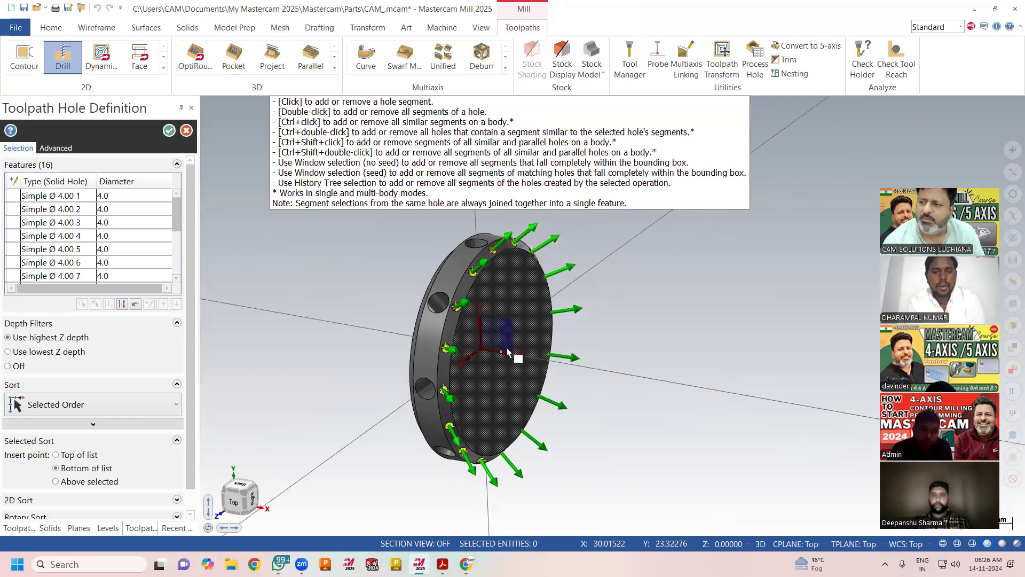
middle_drag(618, 280, 556, 299)
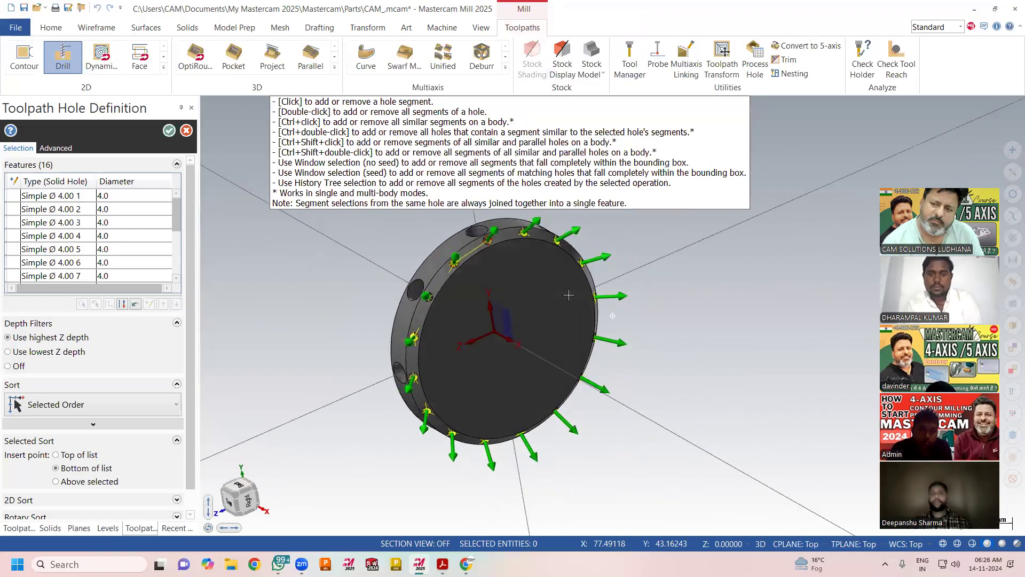
Switch the disc to wireframe display so the selected chamfer holes and their sort order can be seen.
middle_drag(378, 353, 427, 374)
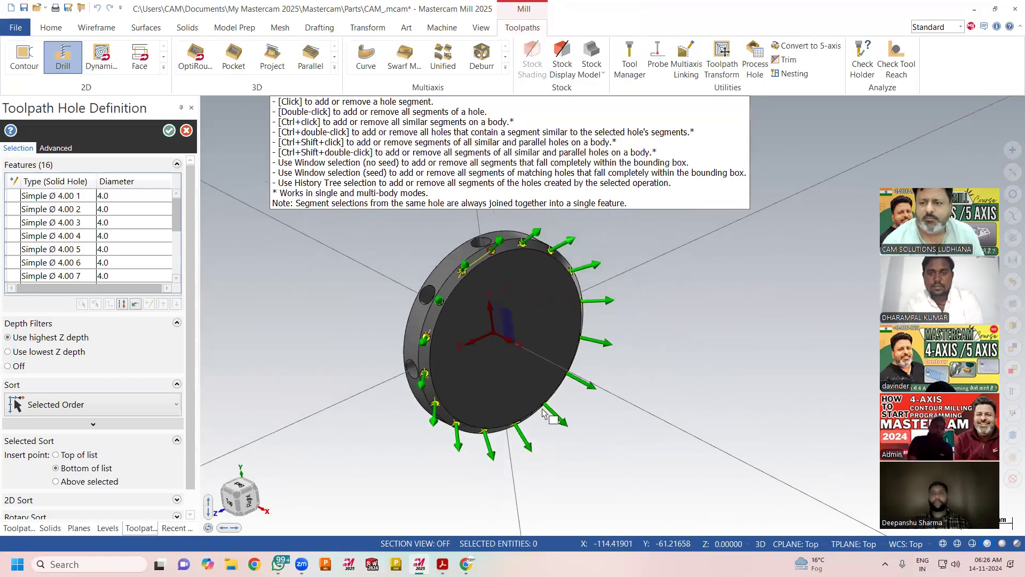
click(941, 544)
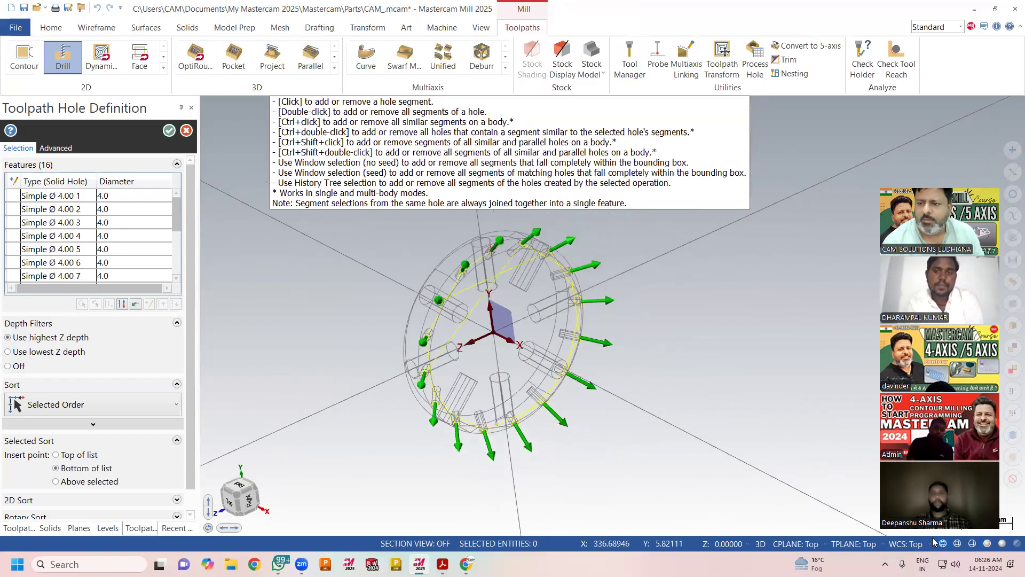
middle_drag(514, 331, 592, 352)
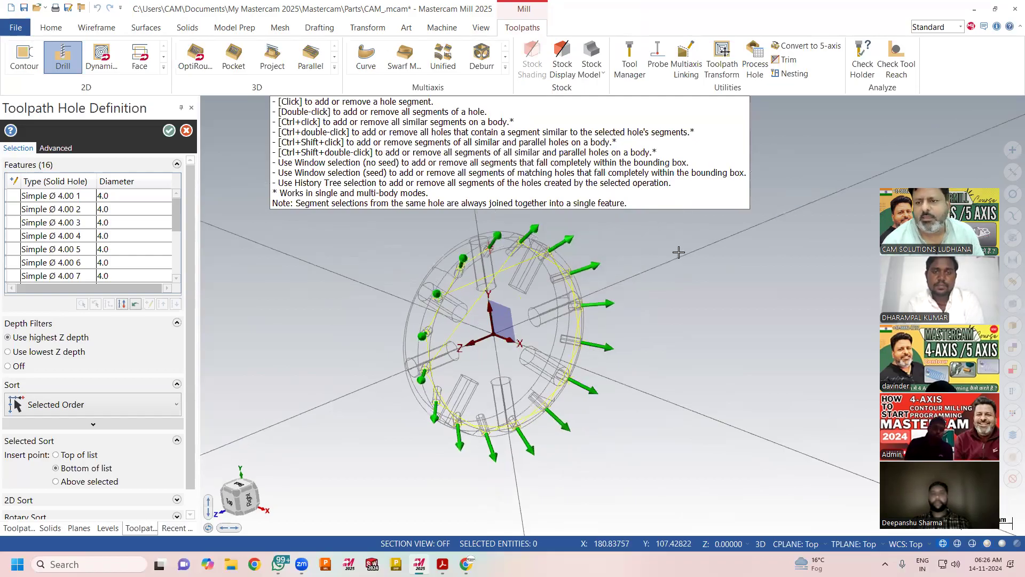
scroll(679, 252, up, 3)
Sort the holes Point to Point, starting from the chamfer hole near the disc's upper edge, and accept the hole definition.
click(67, 404)
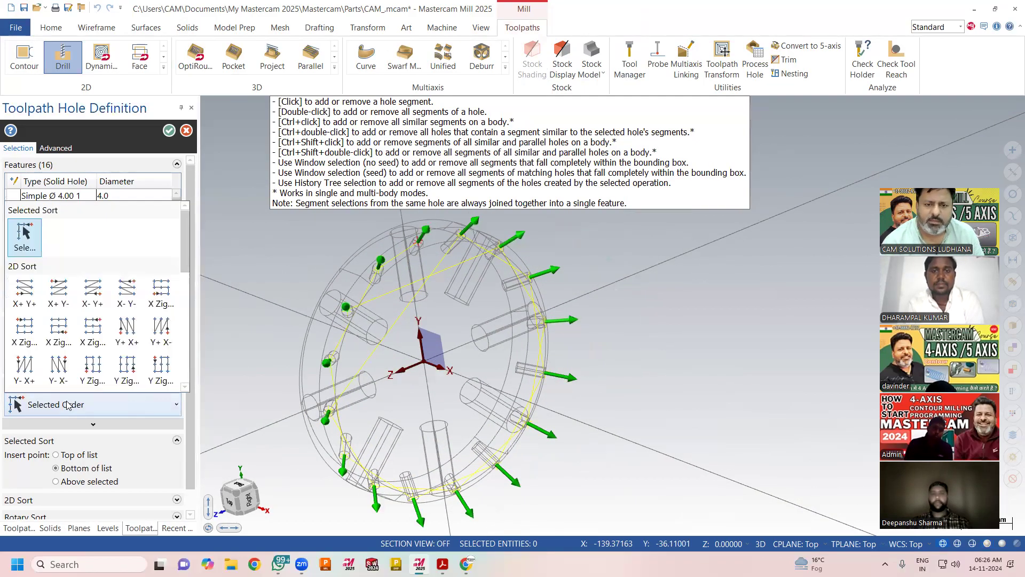
scroll(93, 369, down, 3)
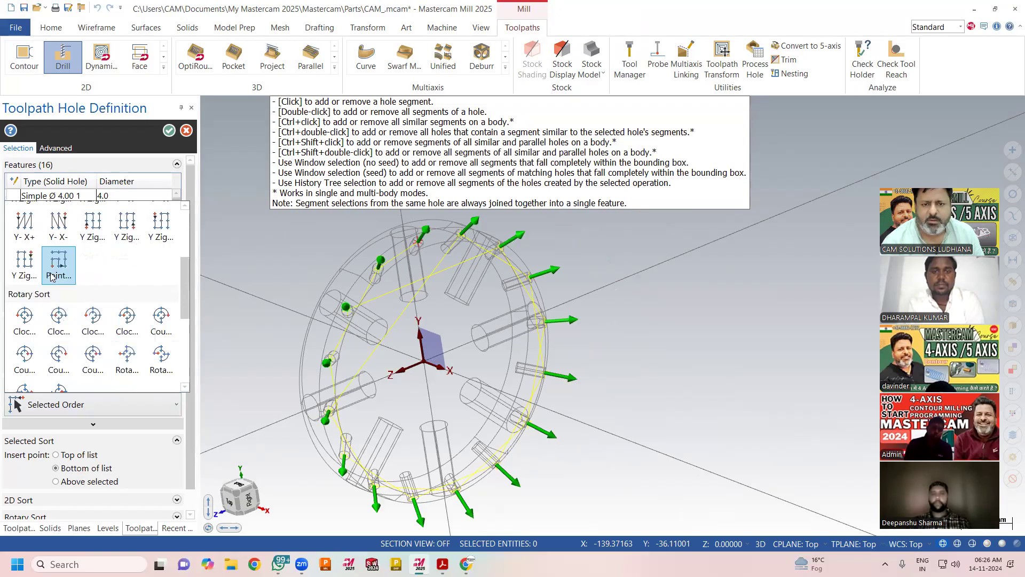
click(52, 275)
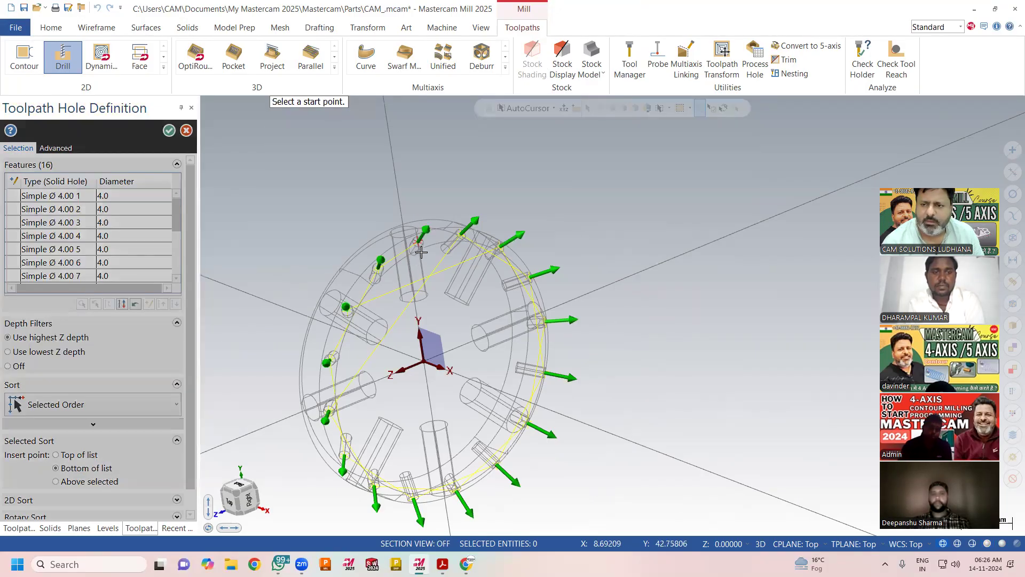
scroll(417, 245, up, 1)
scroll(417, 244, up, 2)
scroll(418, 243, up, 2)
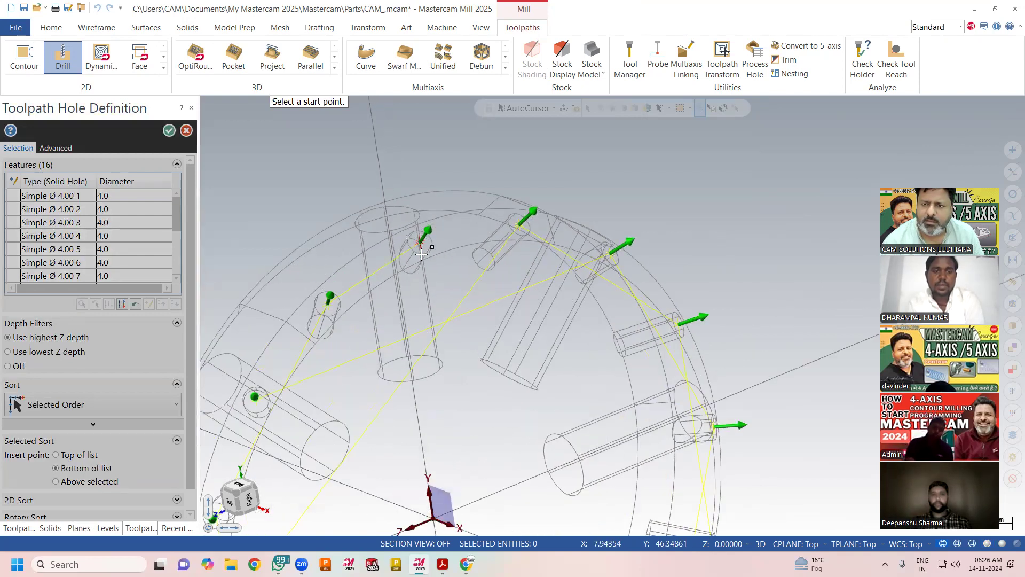
click(422, 242)
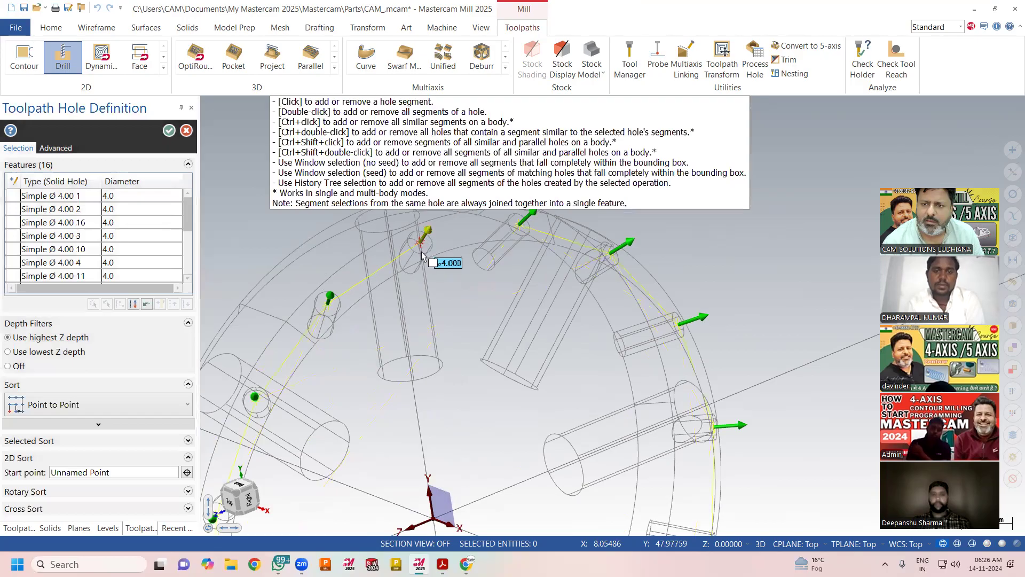
scroll(502, 249, down, 3)
scroll(502, 248, down, 2)
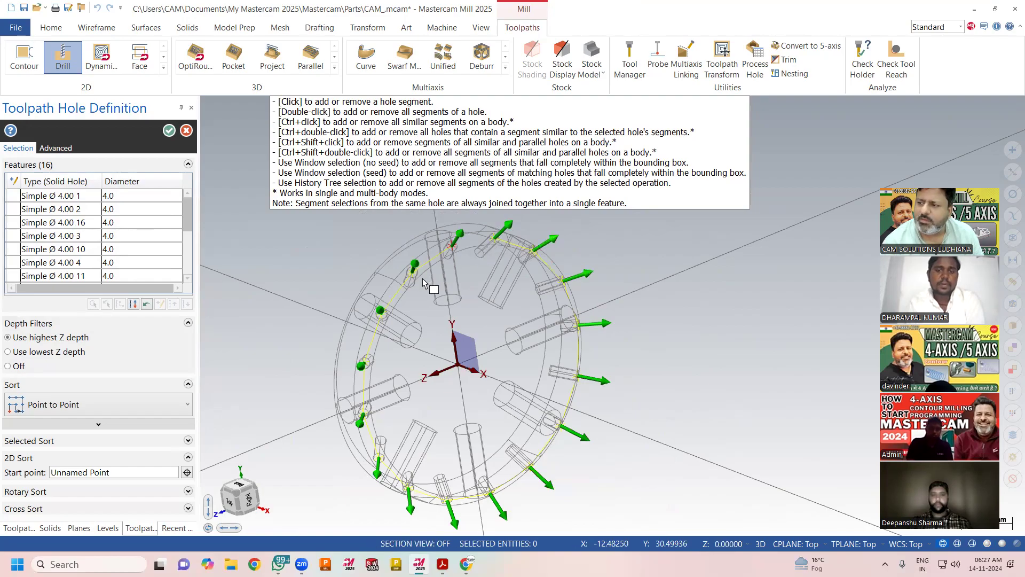
click(169, 131)
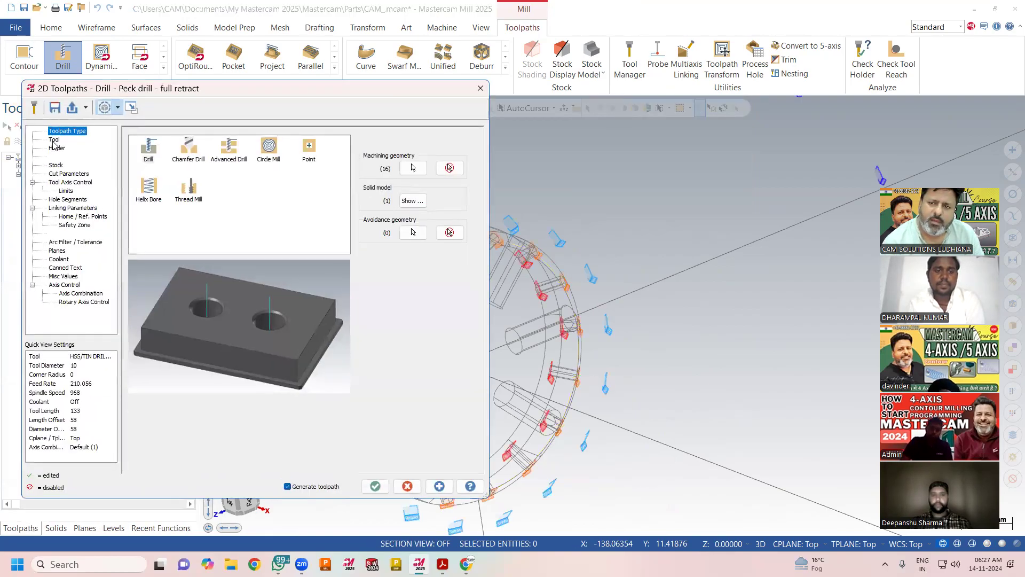
Set the incremental clearance to 12 mm in the drill toolpath's linking parameters.
click(54, 140)
scroll(689, 292, down, 3)
middle_drag(716, 271, 588, 270)
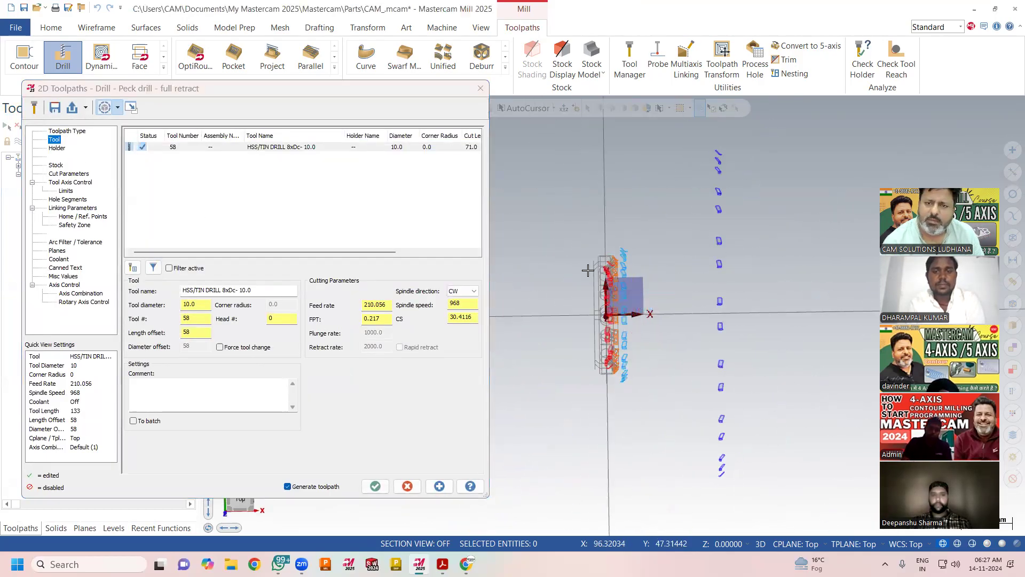
click(81, 208)
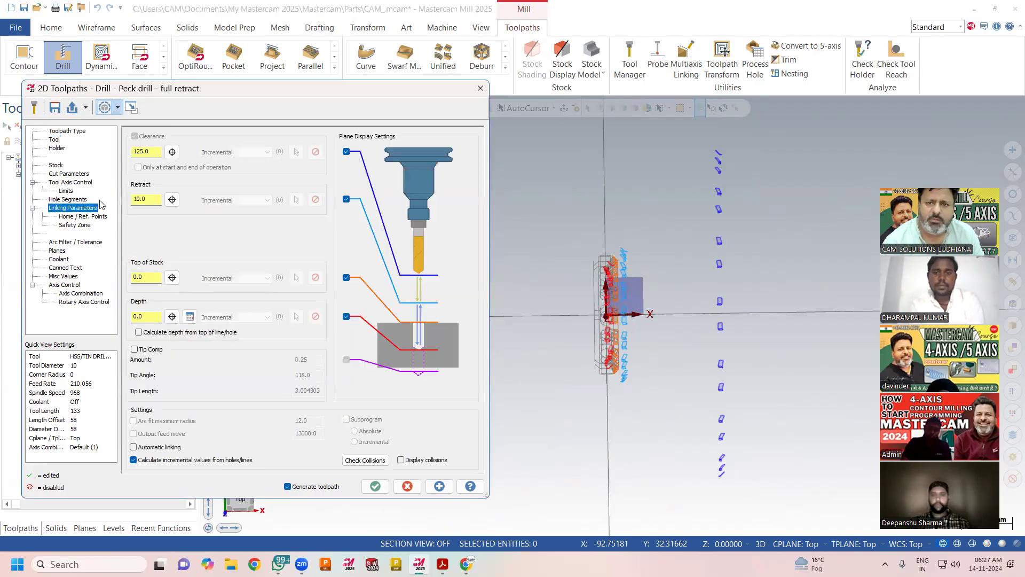
double_click(146, 152)
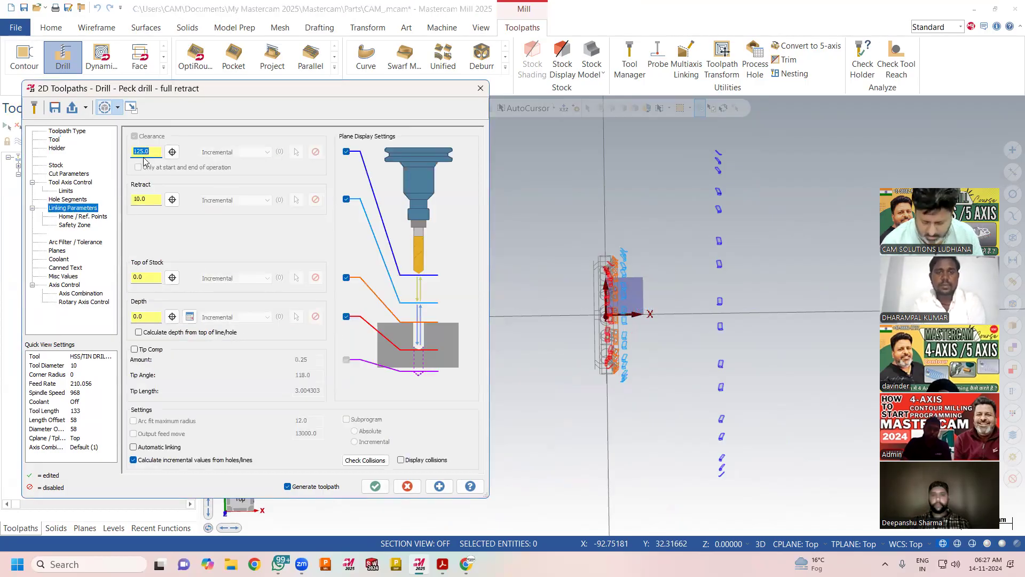
text(12)
key(Return)
scroll(610, 318, up, 2)
middle_drag(678, 297, 557, 274)
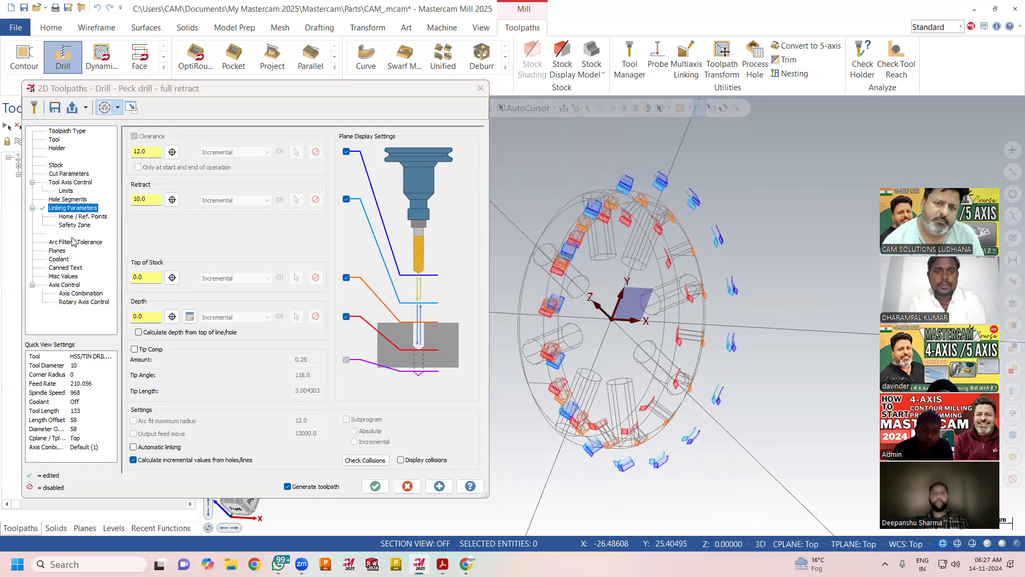
Check the tool axis control and hole segments, and set the peck amount to 1 mm for the Peck Drill cycle.
click(67, 182)
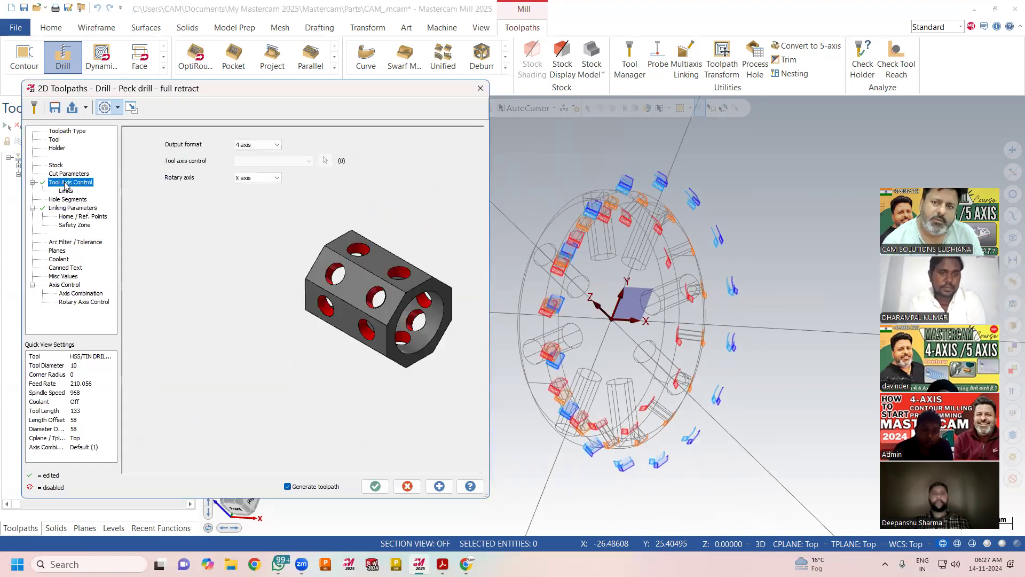
click(68, 200)
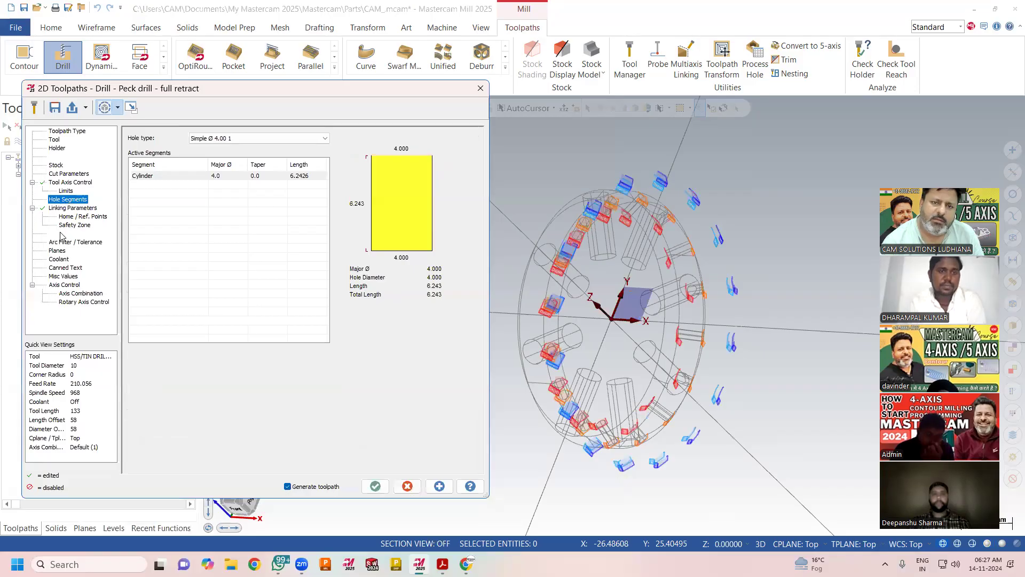
click(69, 174)
double_click(273, 162)
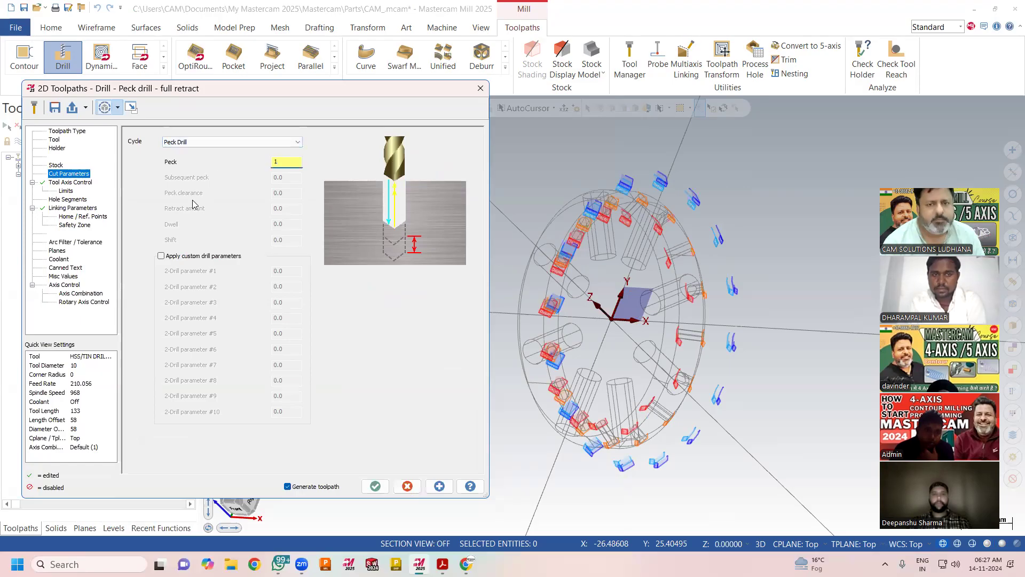
Check the linking values and the cylindrical safety zone about X, accept the drill parameters and keep the operation.
click(81, 208)
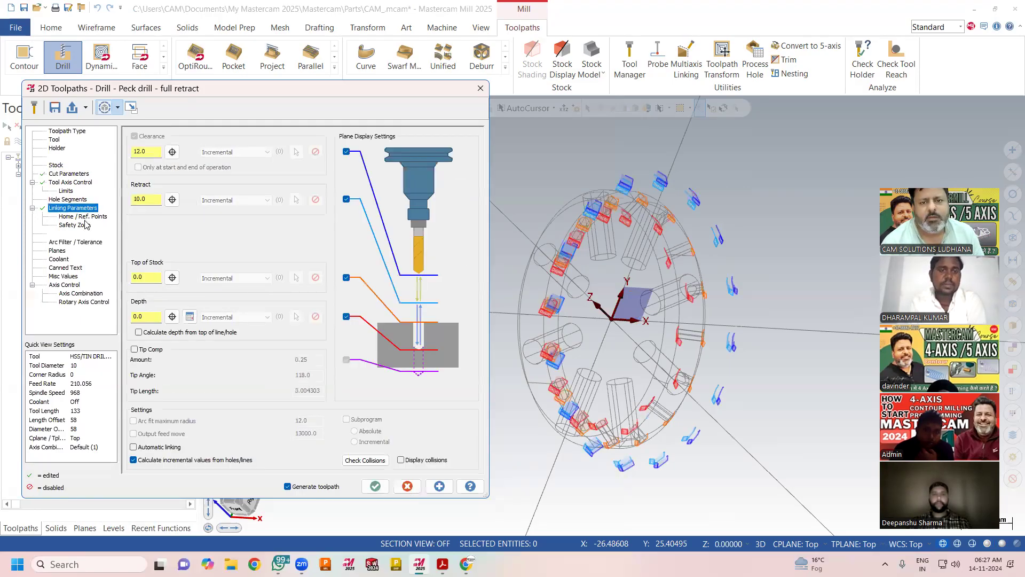
click(77, 225)
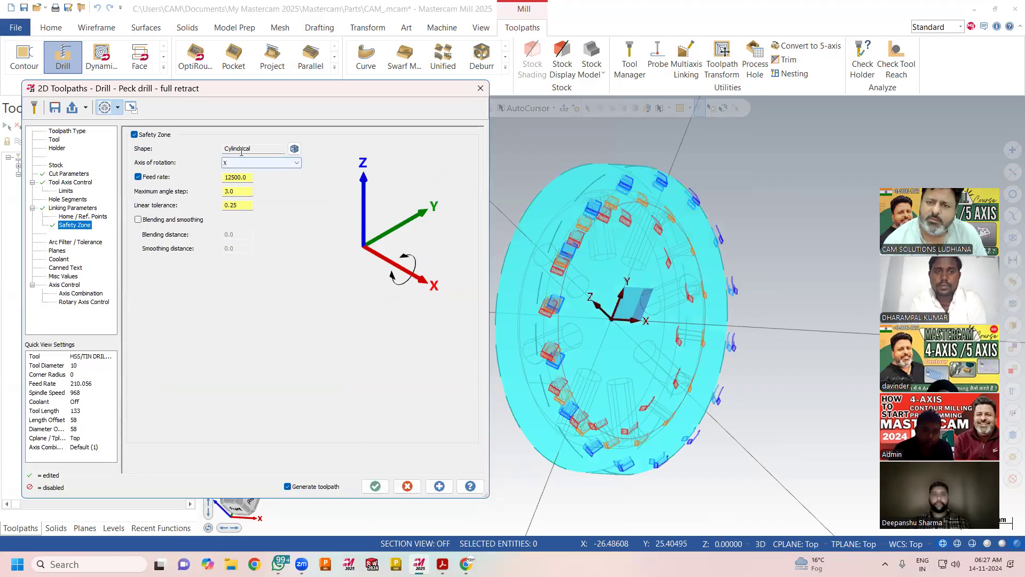
mouse_move(552, 191)
middle_down()
mouse_move(613, 198)
mouse_move(560, 201)
middle_up()
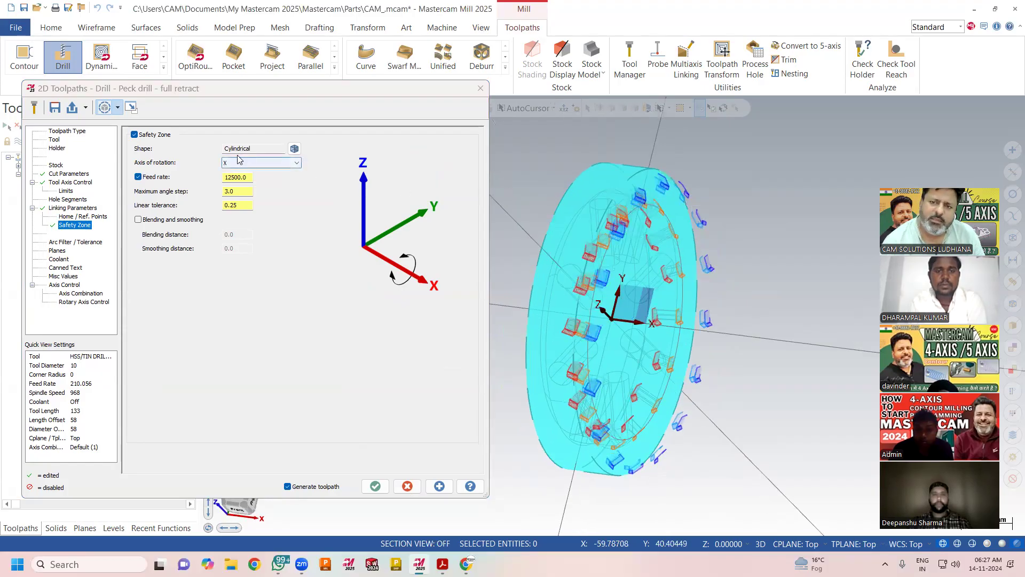
click(376, 486)
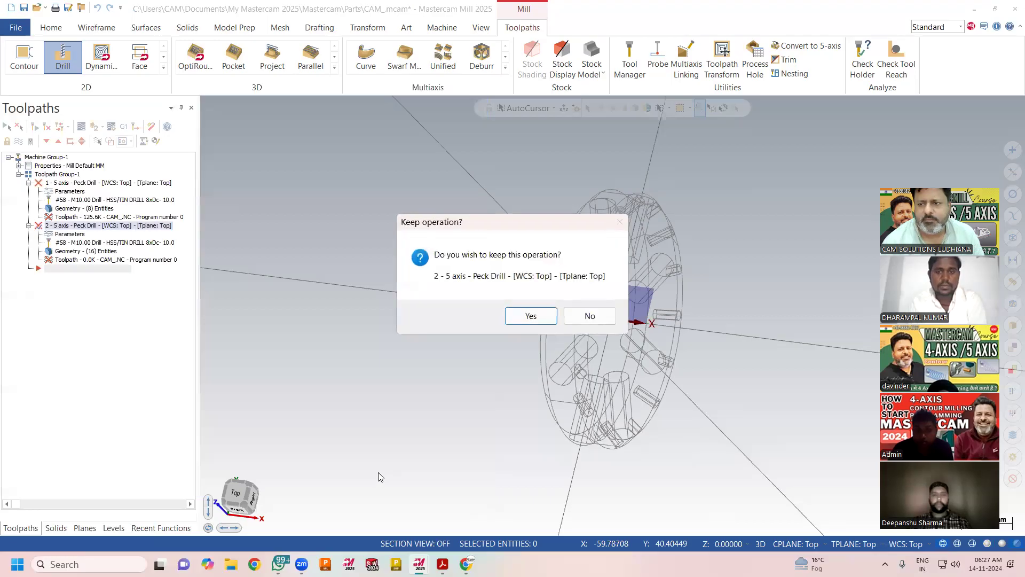
click(531, 316)
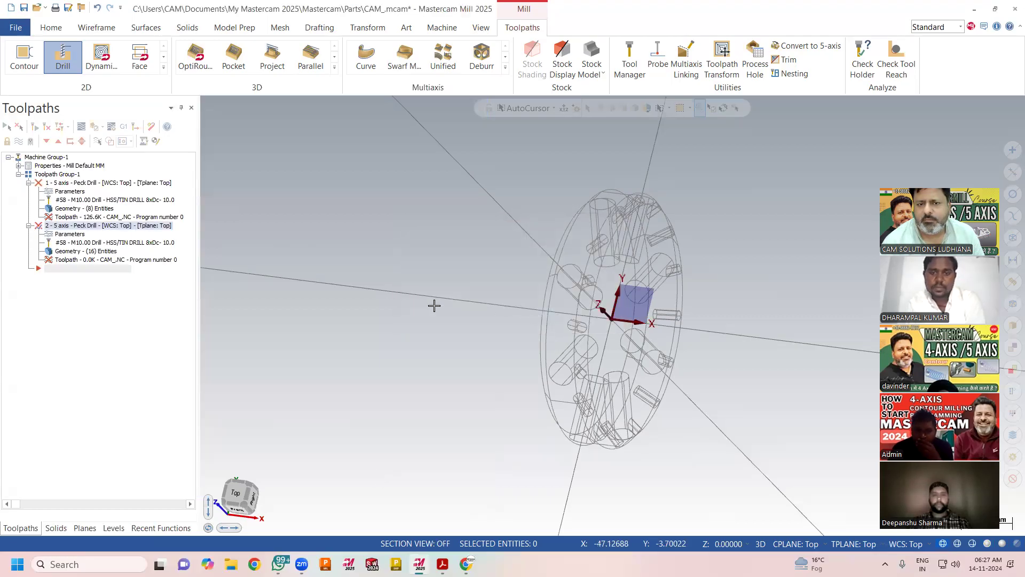
Reopen the parameters of the second peck drill operation.
middle_drag(466, 294, 423, 283)
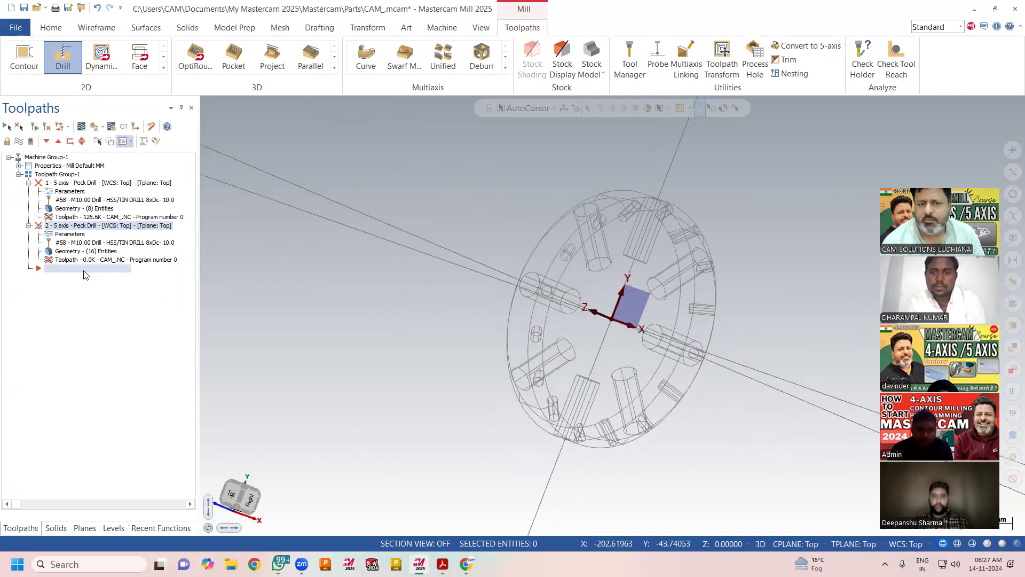
click(66, 236)
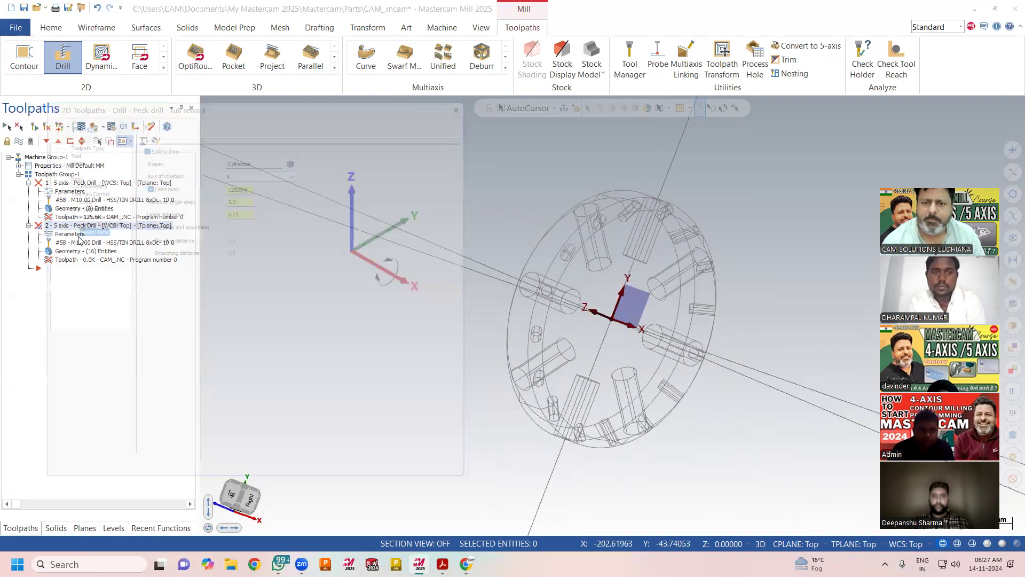
Change the second drill operation's cycle to Drill/Counterbore and regenerate its toolpath.
click(73, 182)
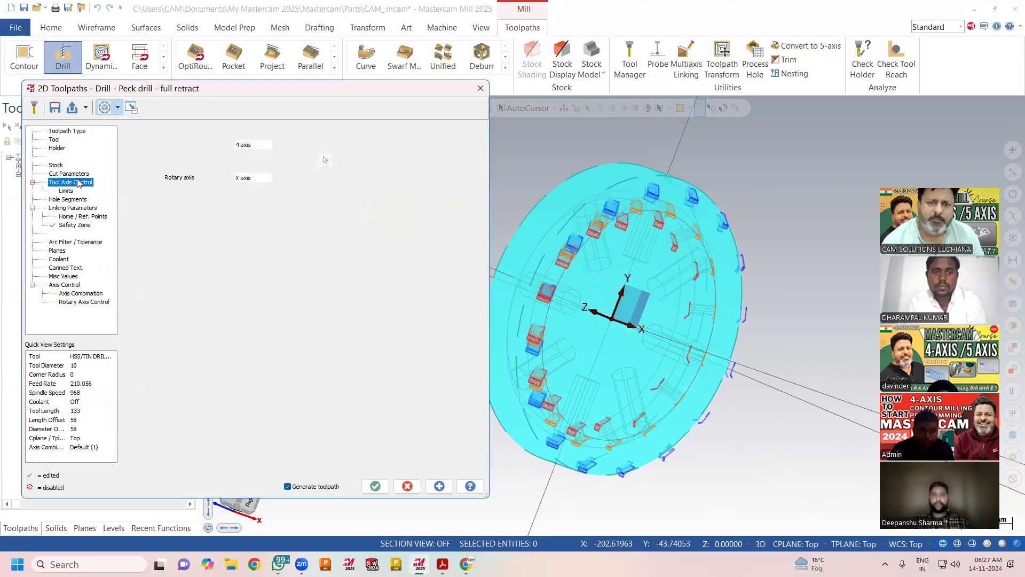
click(88, 173)
click(202, 142)
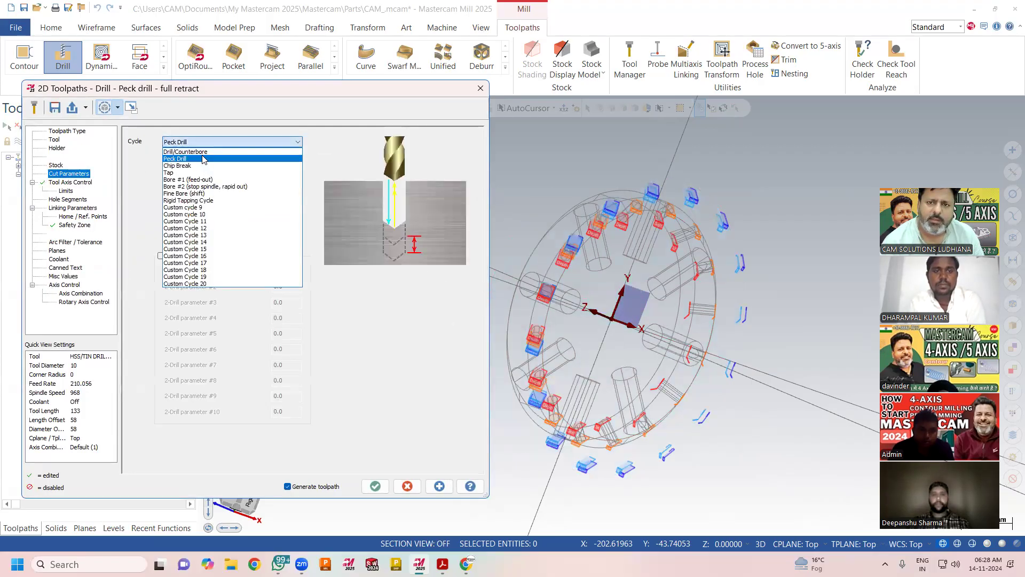
click(203, 151)
click(376, 486)
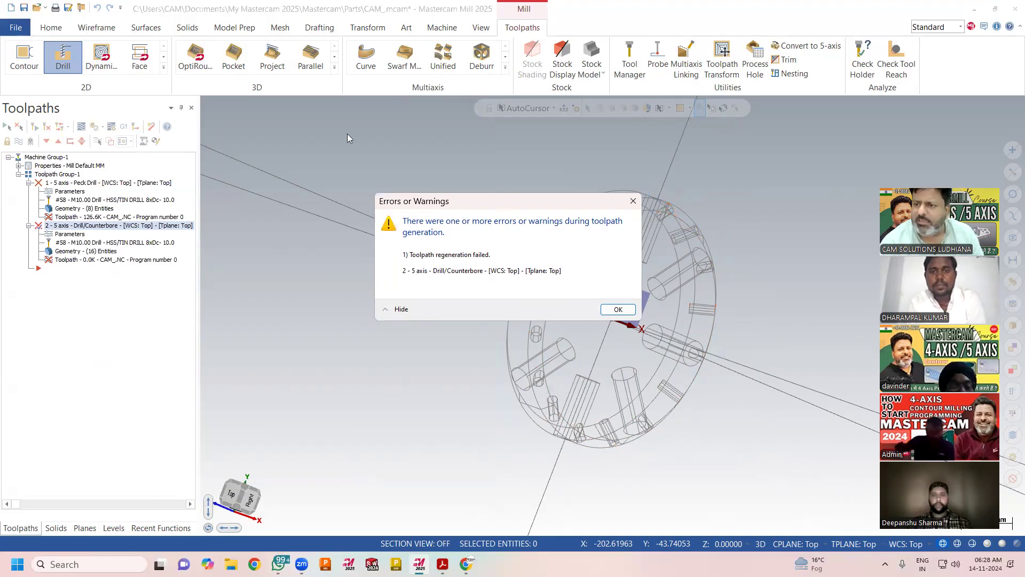
drag(347, 133, 347, 137)
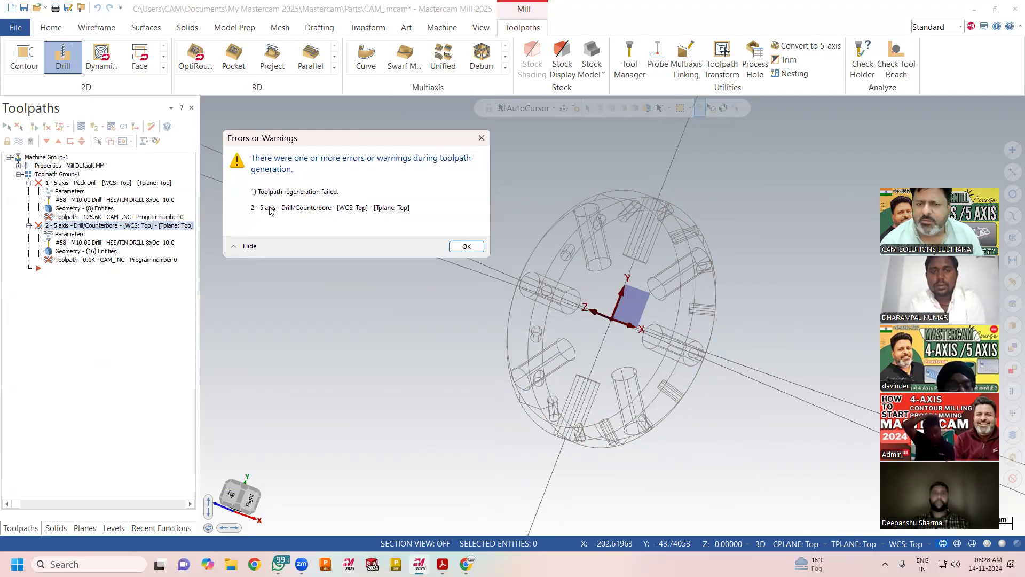
click(466, 246)
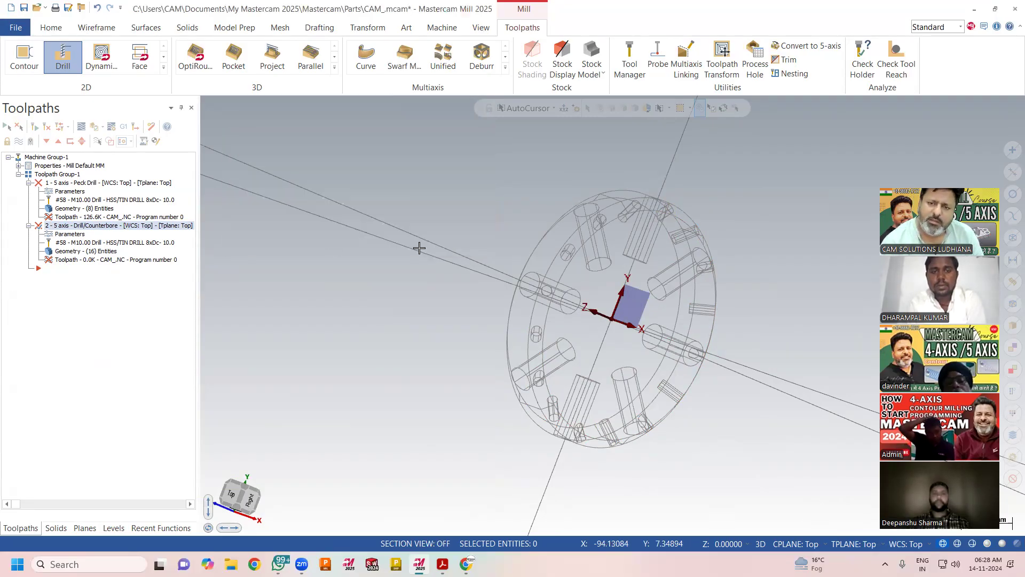
Set the second drill operation's tool axis output format to 5 axis and regenerate the toolpath.
click(63, 235)
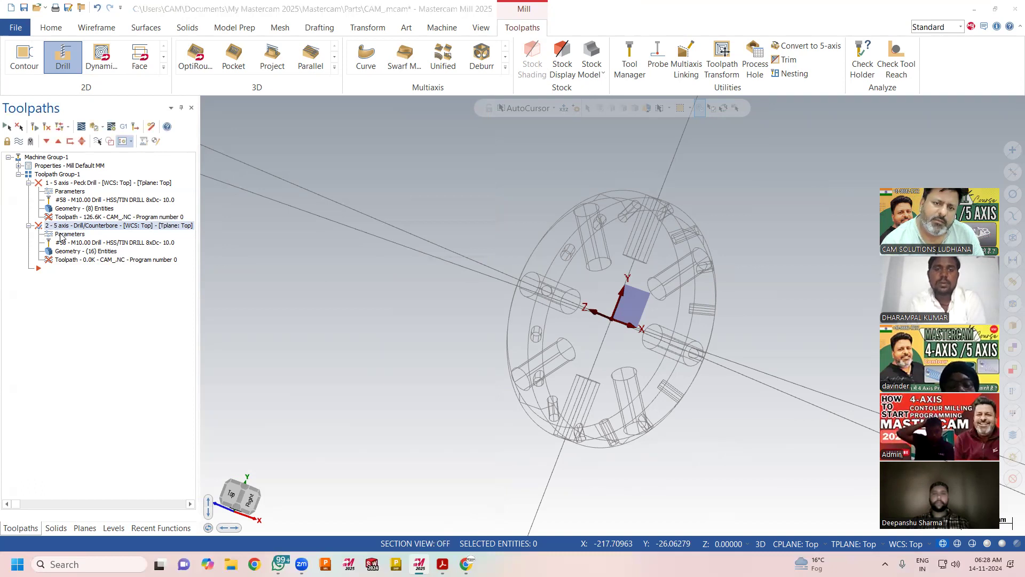
click(68, 183)
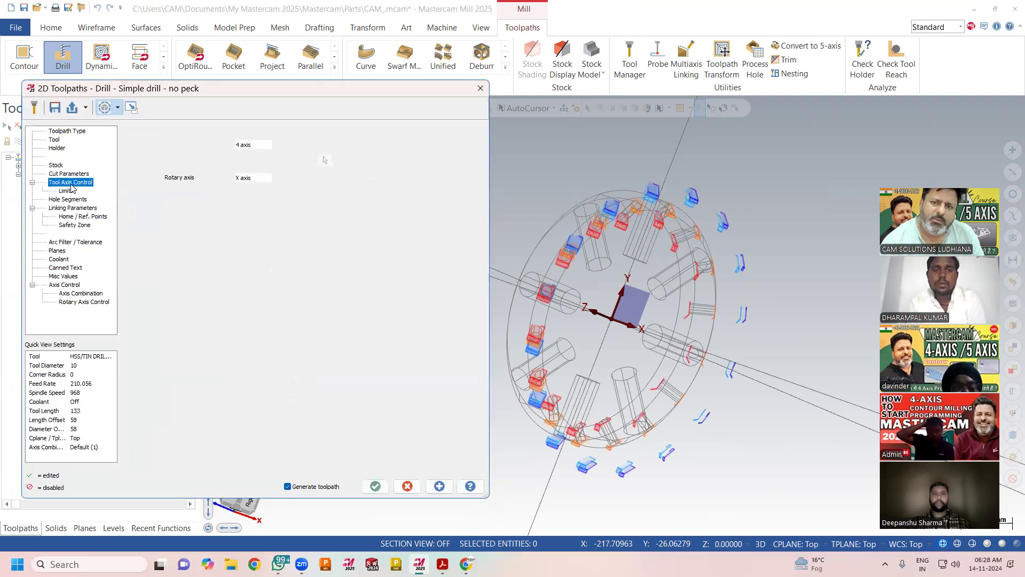
click(262, 145)
click(251, 165)
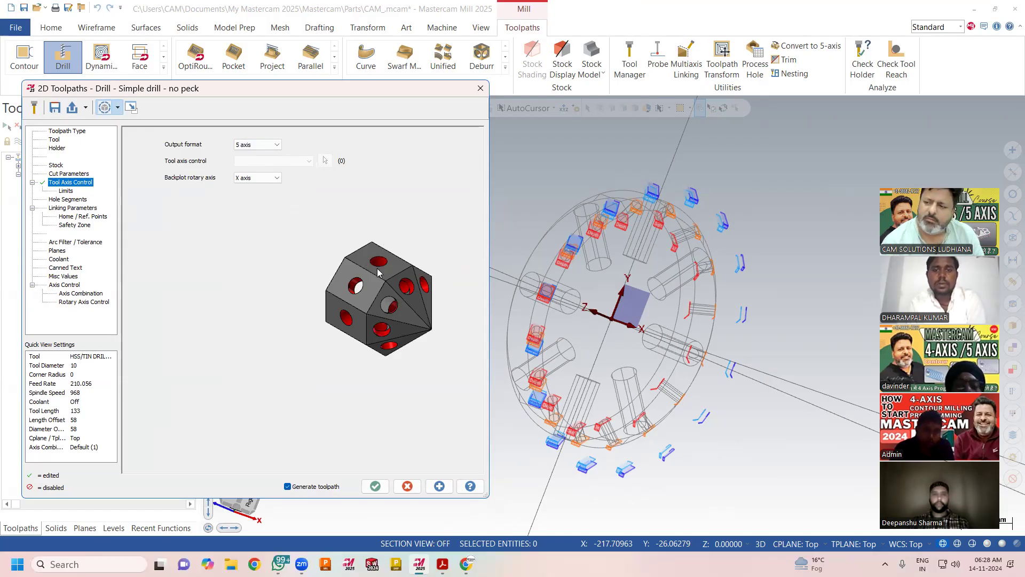
click(376, 486)
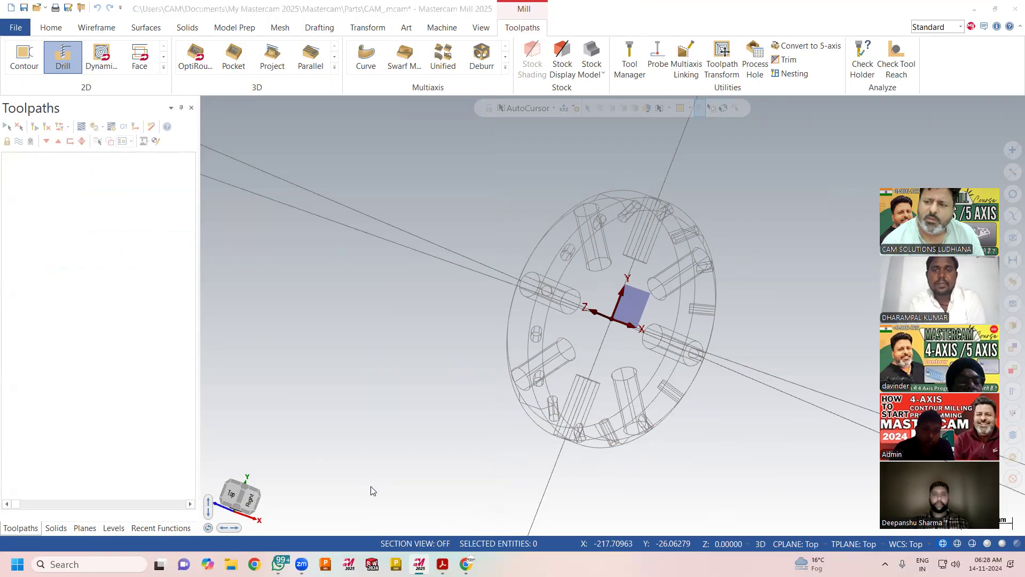
click(619, 310)
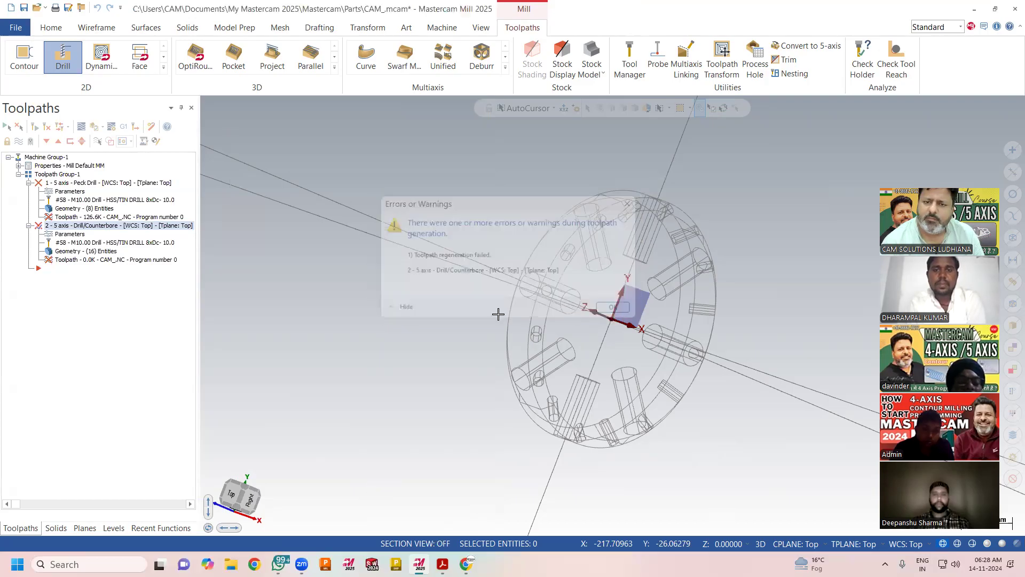
Delete both drill operations from Toolpath Group-1.
right_click(67, 178)
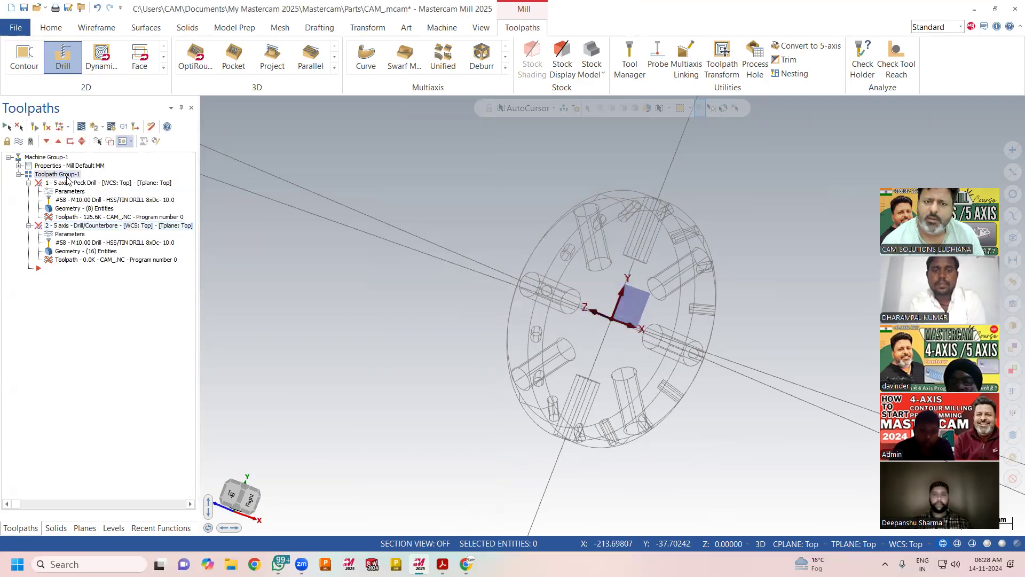
click(98, 316)
click(552, 337)
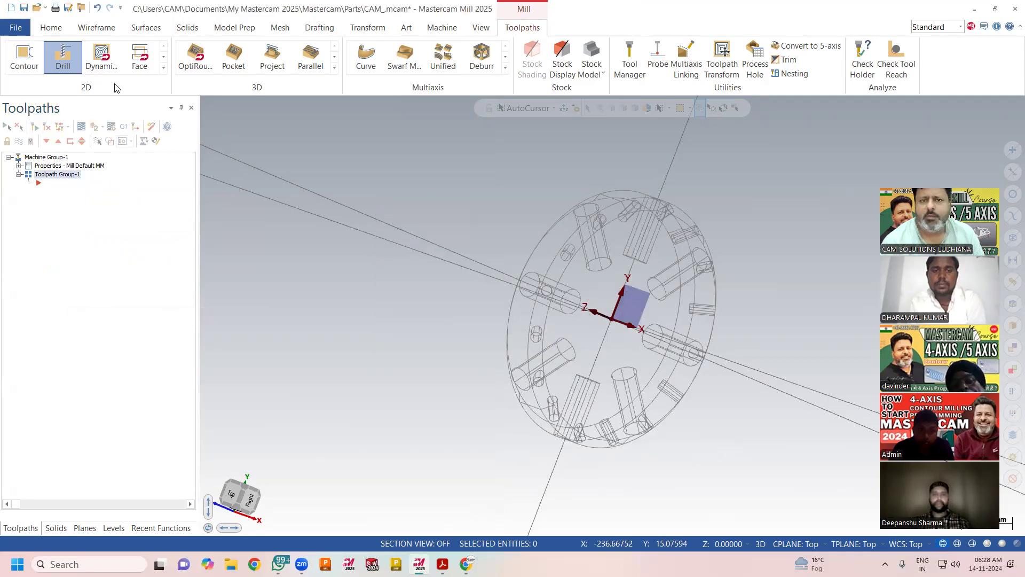
Start a Drill toolpath and select all similar 4 mm holes around the disc's rim.
click(63, 56)
scroll(598, 238, up, 6)
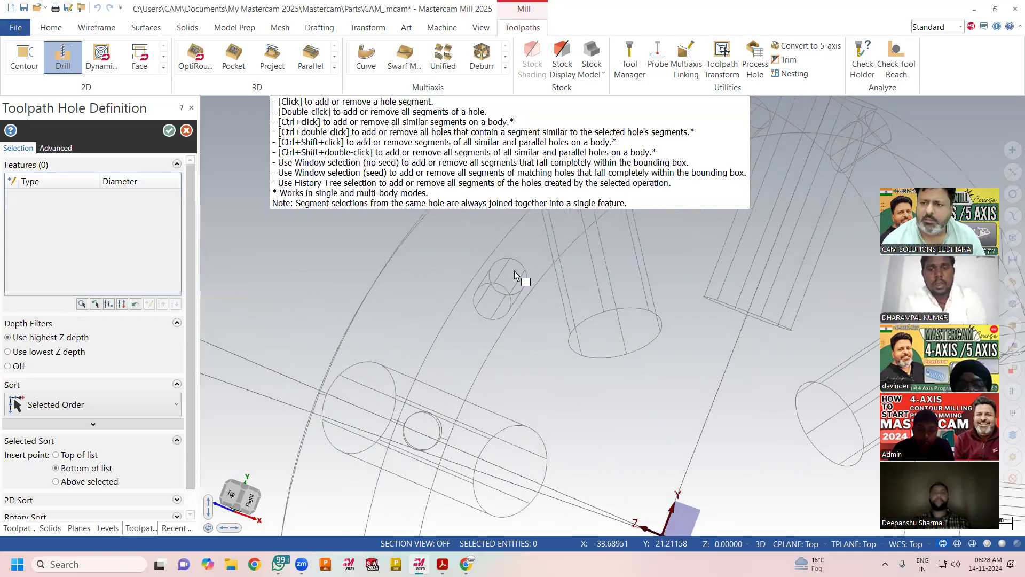
ctrl+click(515, 271)
scroll(507, 275, down, 3)
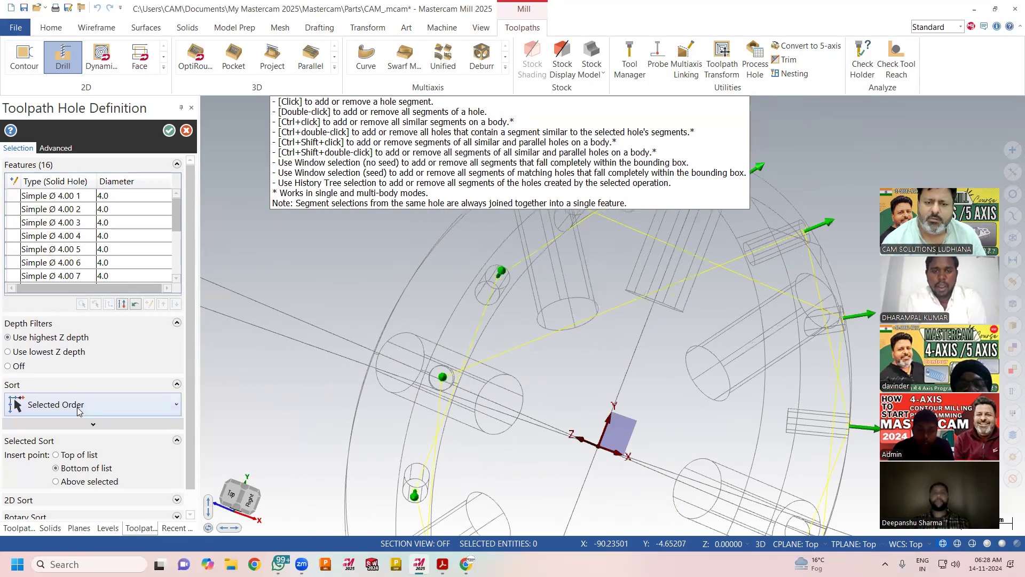
Sort the holes with Point to Point, starting at the first picked hole, and accept the hole definition.
click(81, 423)
scroll(68, 374, down, 2)
click(59, 349)
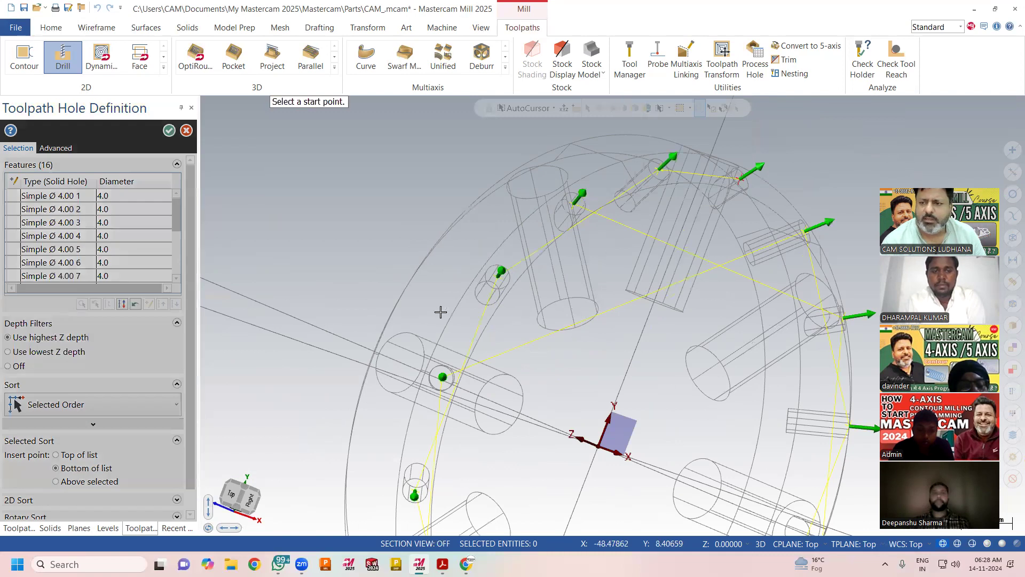
click(499, 275)
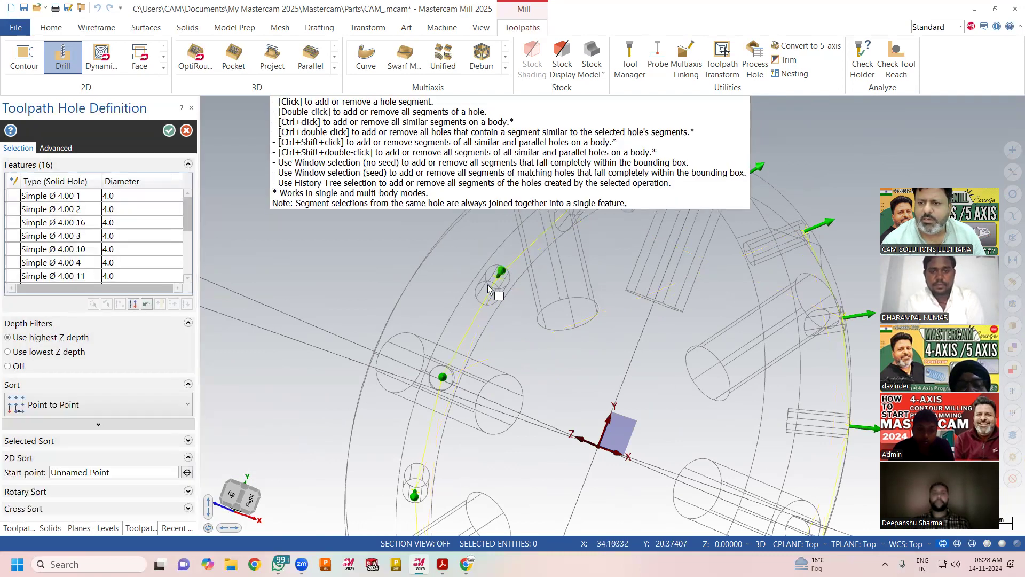
scroll(431, 325, down, 5)
scroll(431, 326, down, 2)
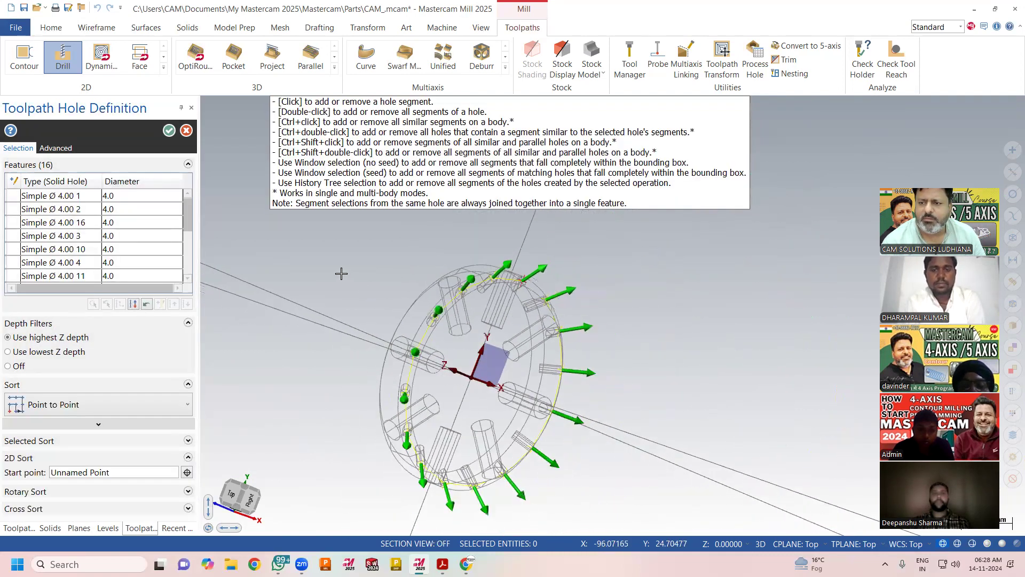
click(169, 131)
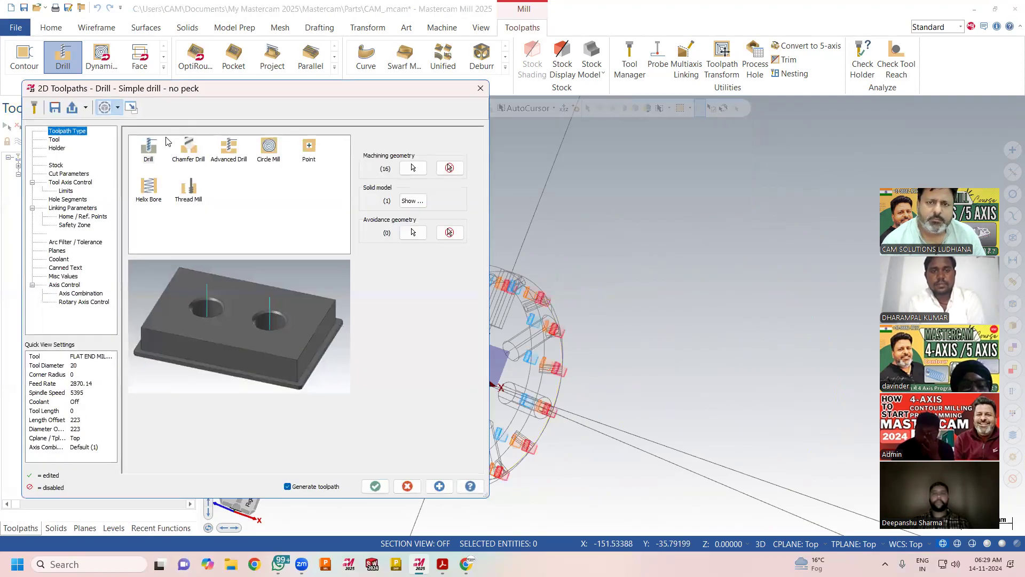
Assign the HSS/TIN DRILL 8xDc- 2.0 from the tool library to the drill toolpath.
click(51, 141)
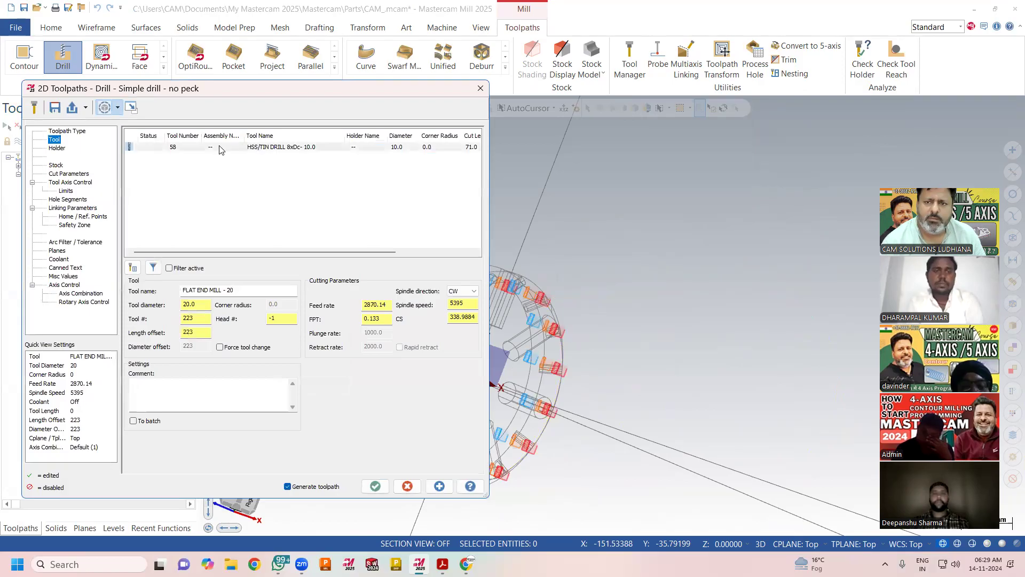
click(213, 151)
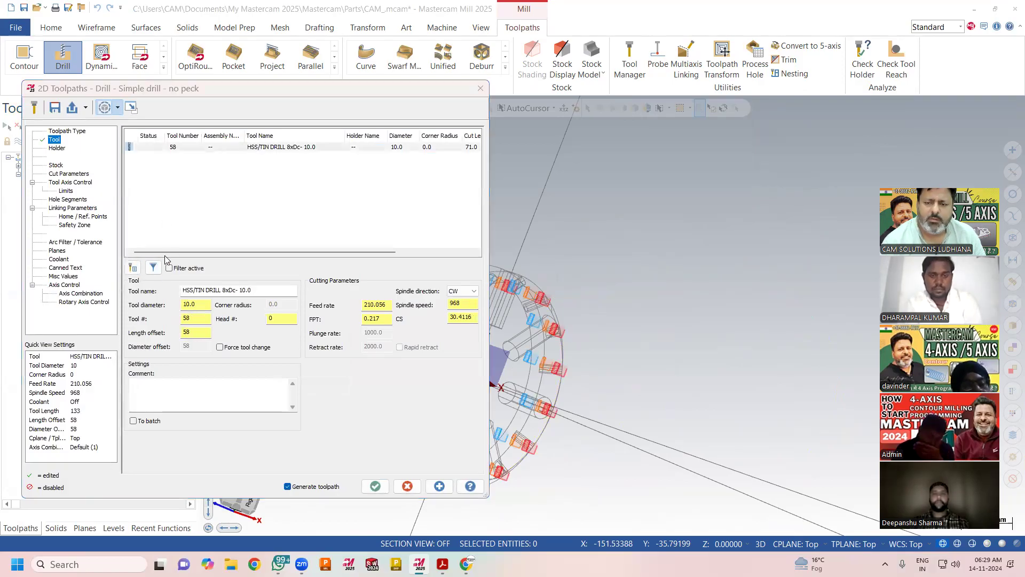
scroll(373, 235, down, 1)
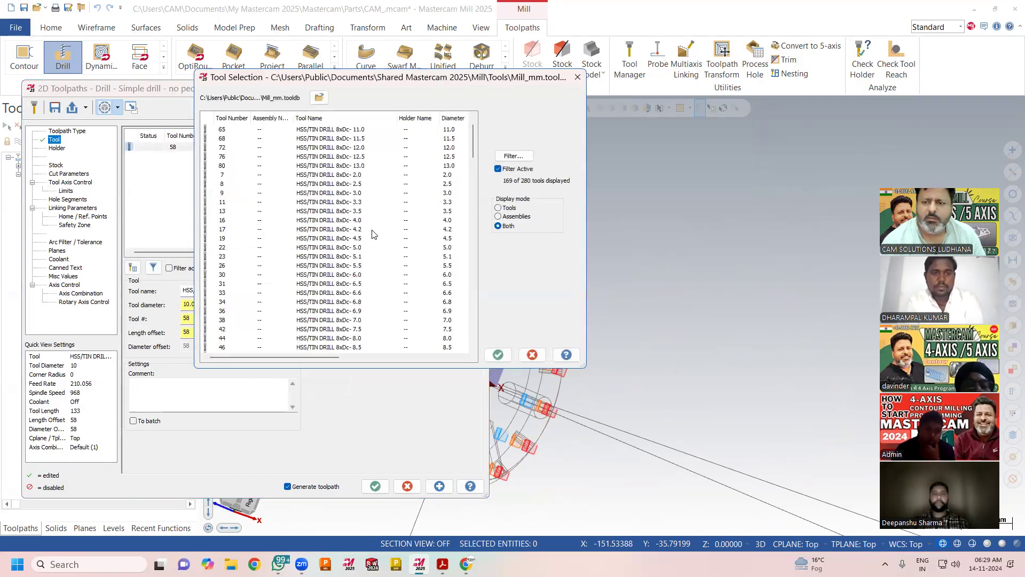
click(348, 176)
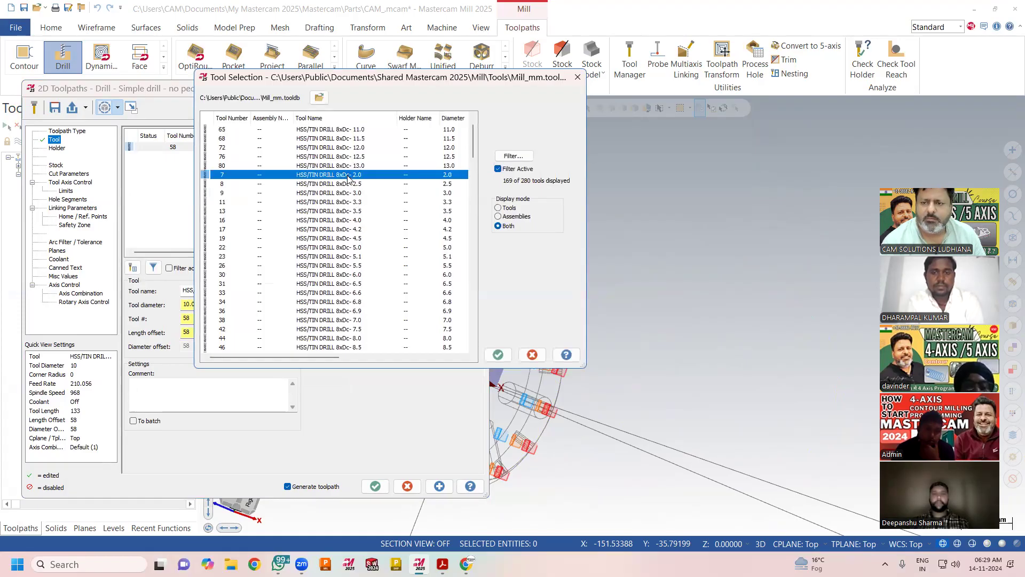
click(498, 355)
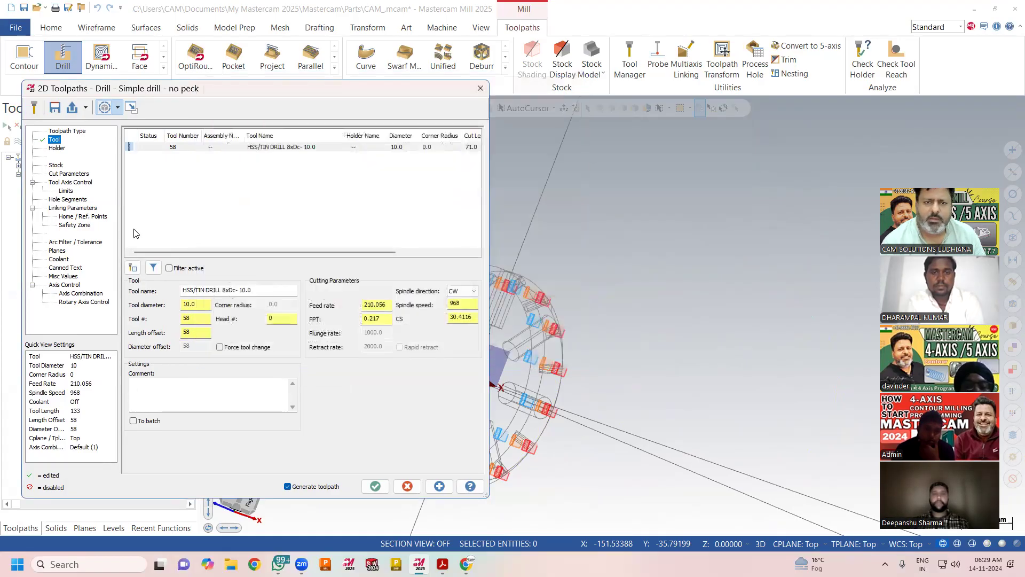
Keep the Drill/Counterbore cycle and set the tool axis output format to 5 axis.
click(65, 174)
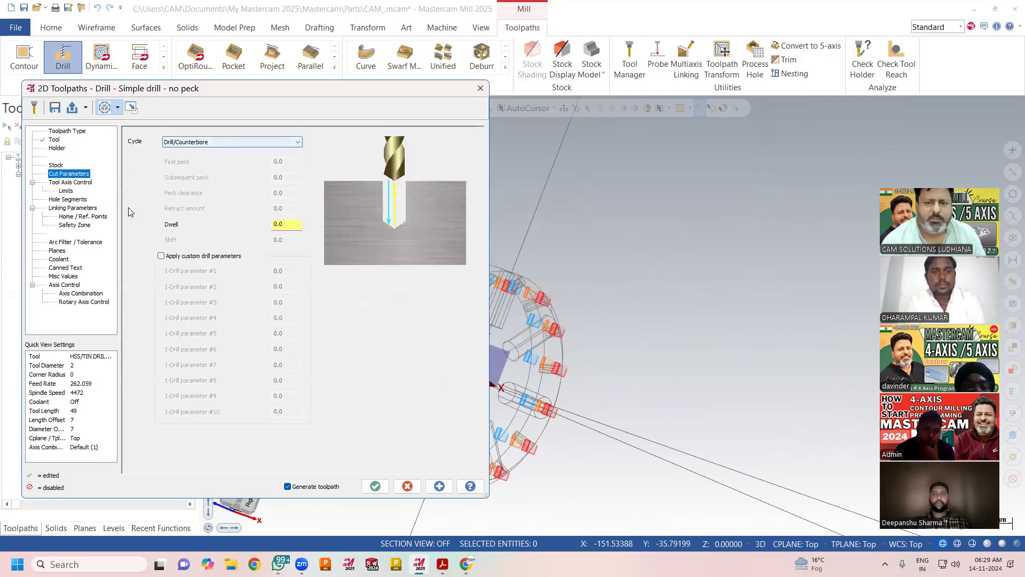
click(69, 182)
click(252, 150)
click(246, 172)
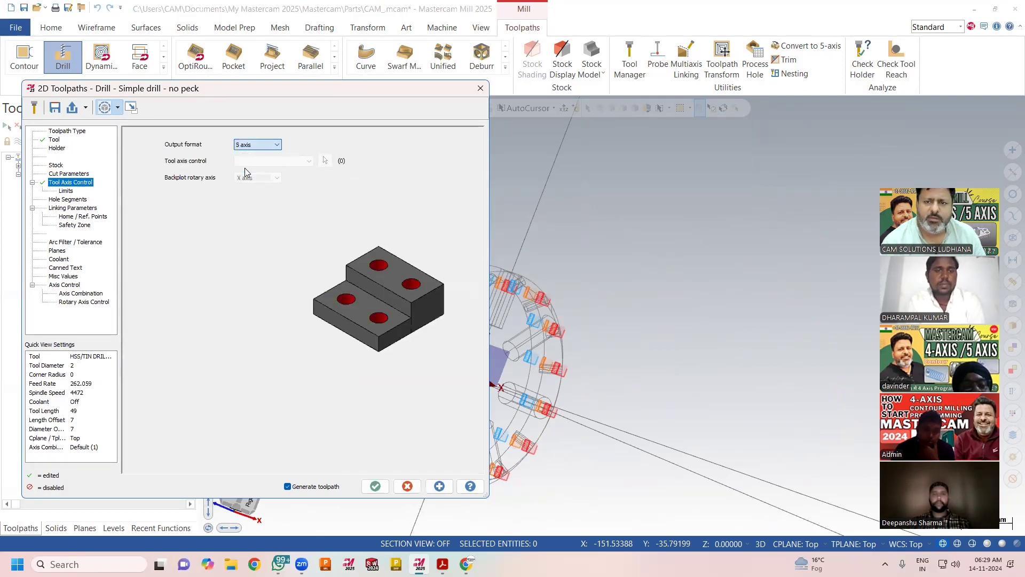
Enable the safety zone in the linking parameters and choose the disc body as its entity.
click(65, 208)
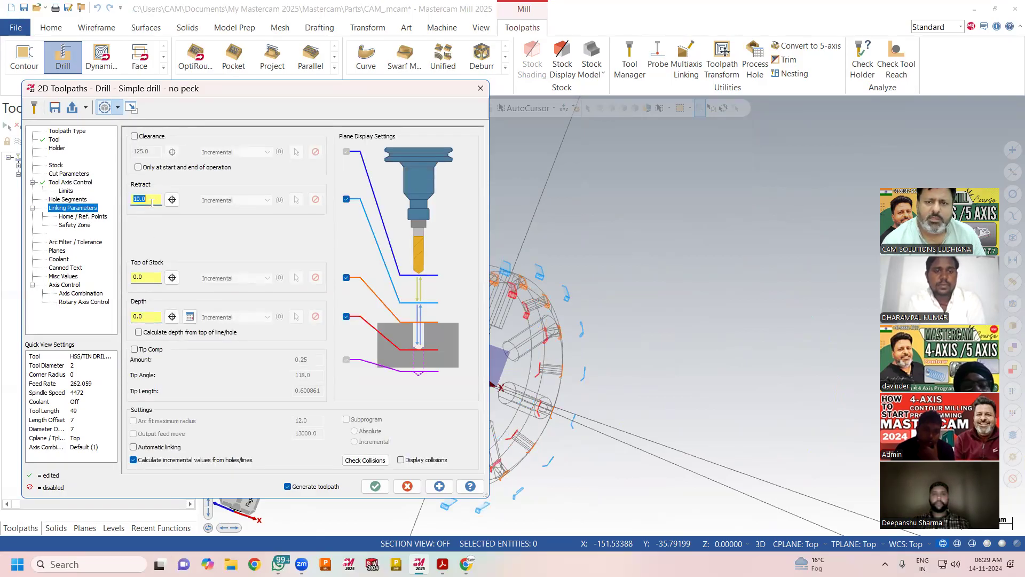
click(74, 225)
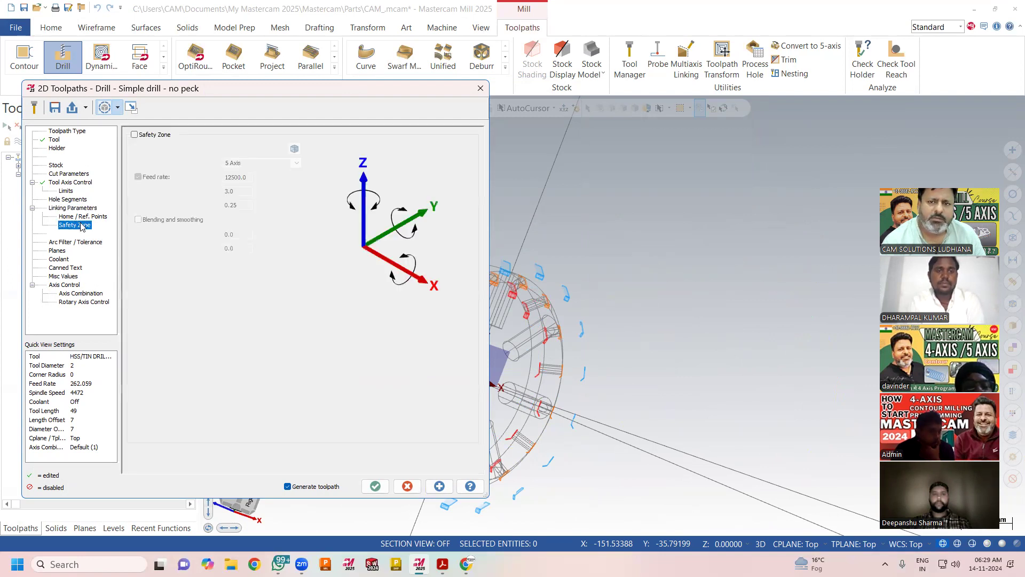
click(135, 134)
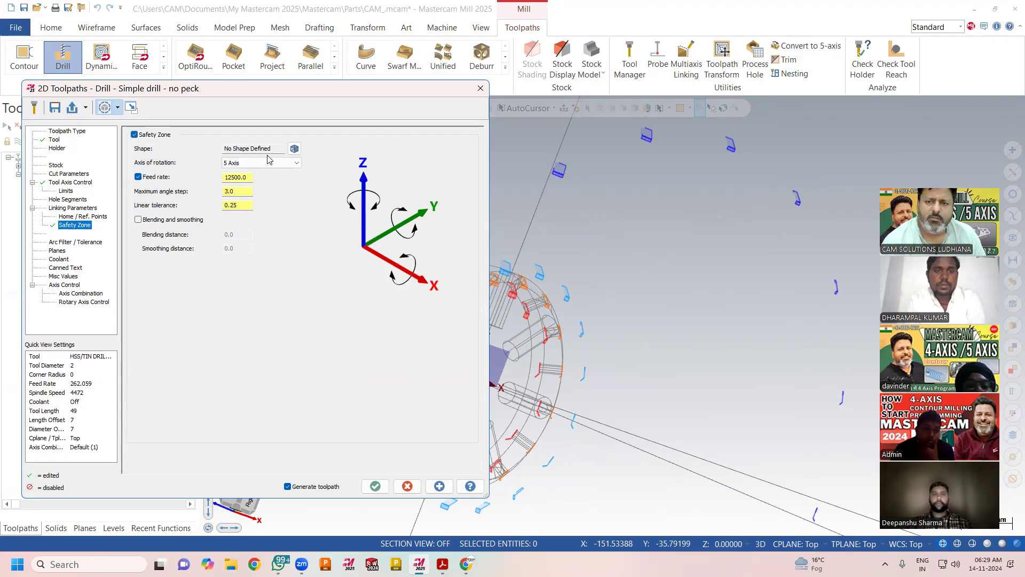
click(294, 149)
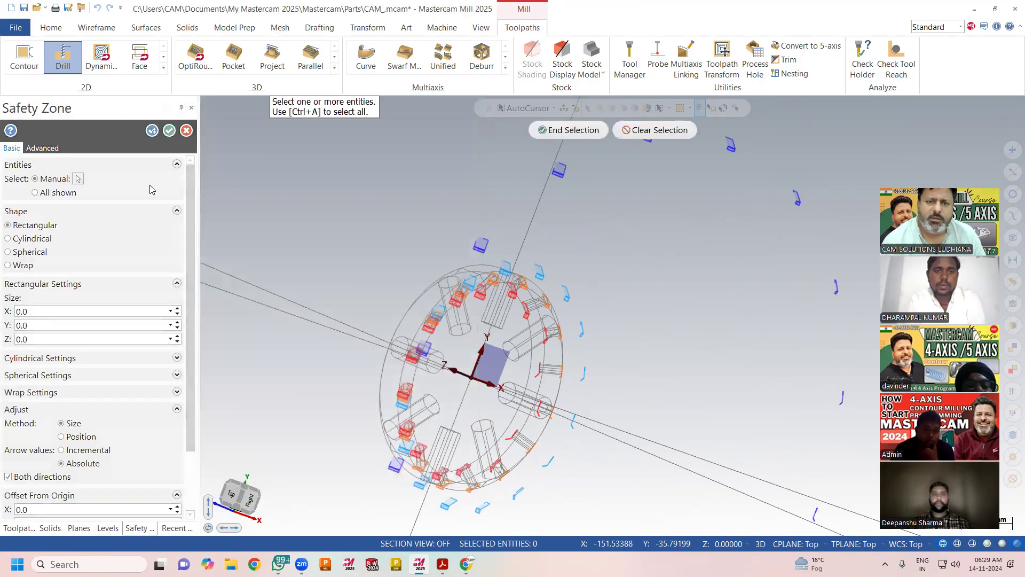
click(409, 307)
click(568, 130)
Define the safety zone around the disc as a sphere with a radius of 60.35871 and accept it.
click(134, 262)
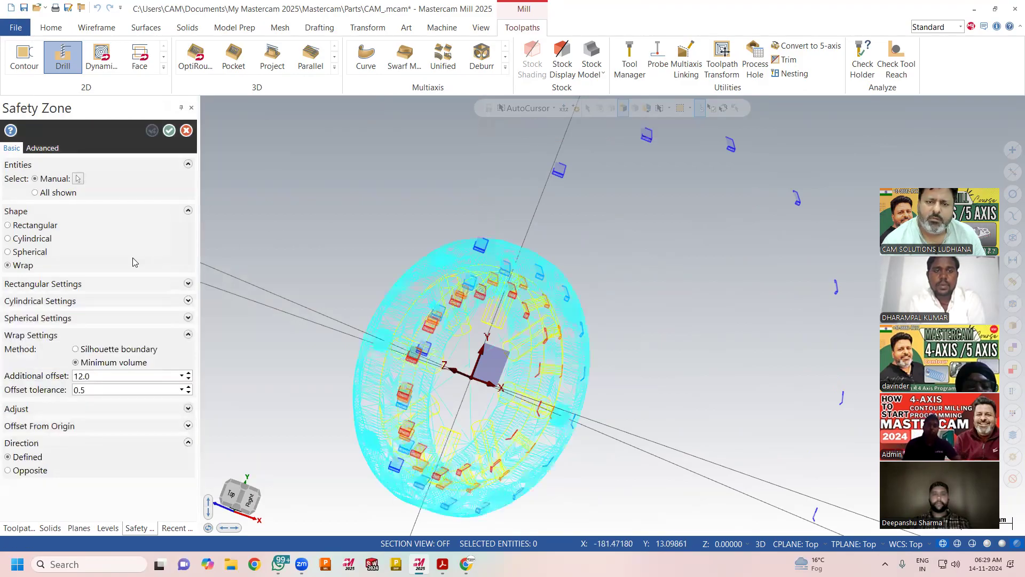
click(34, 239)
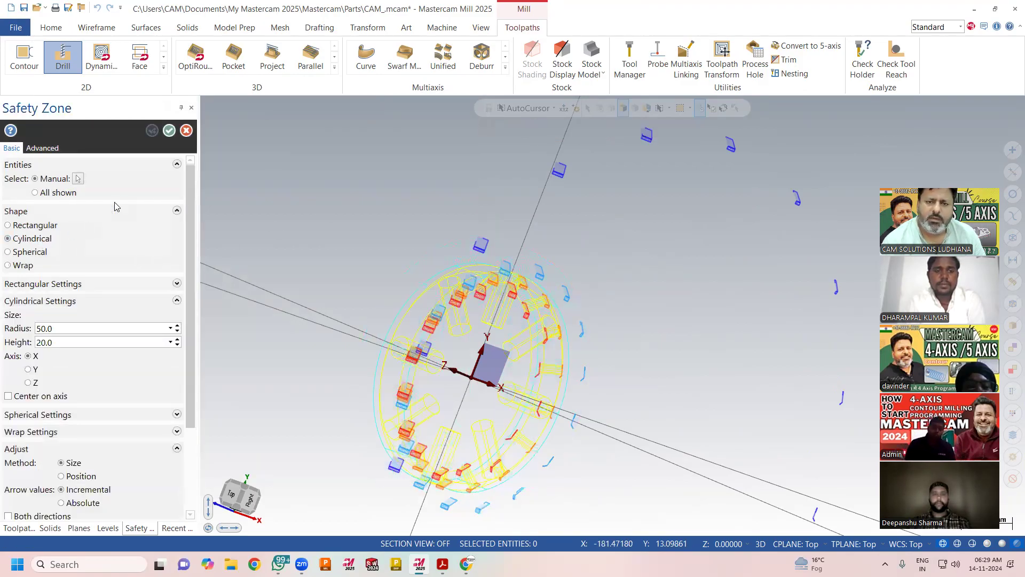
click(28, 253)
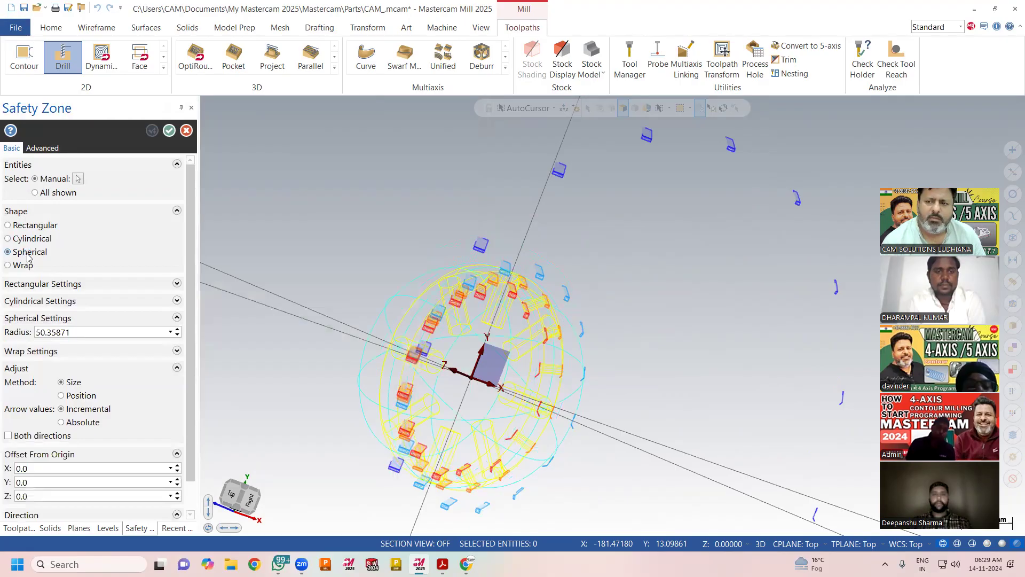
click(178, 329)
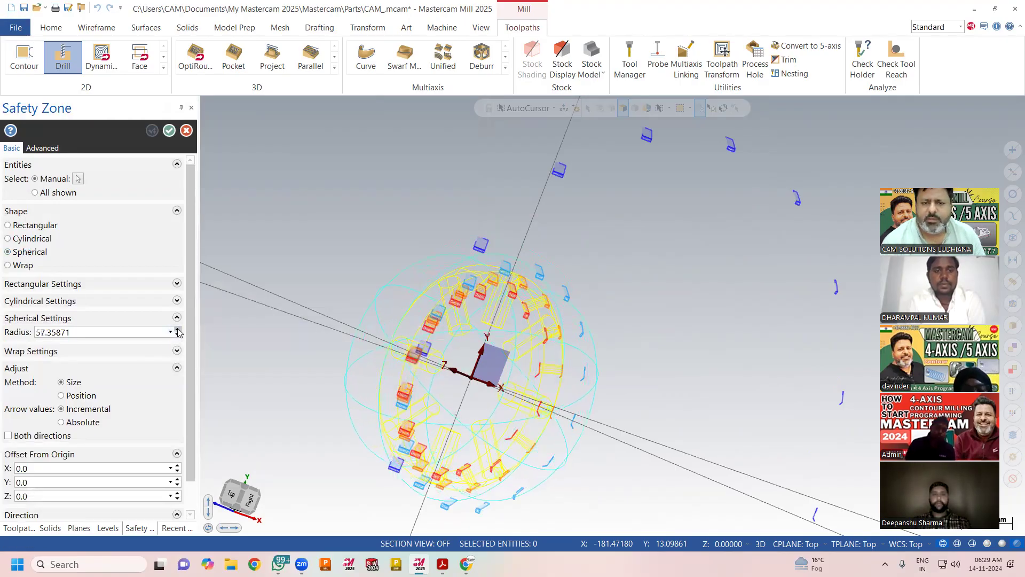
click(178, 329)
middle_drag(478, 271, 489, 291)
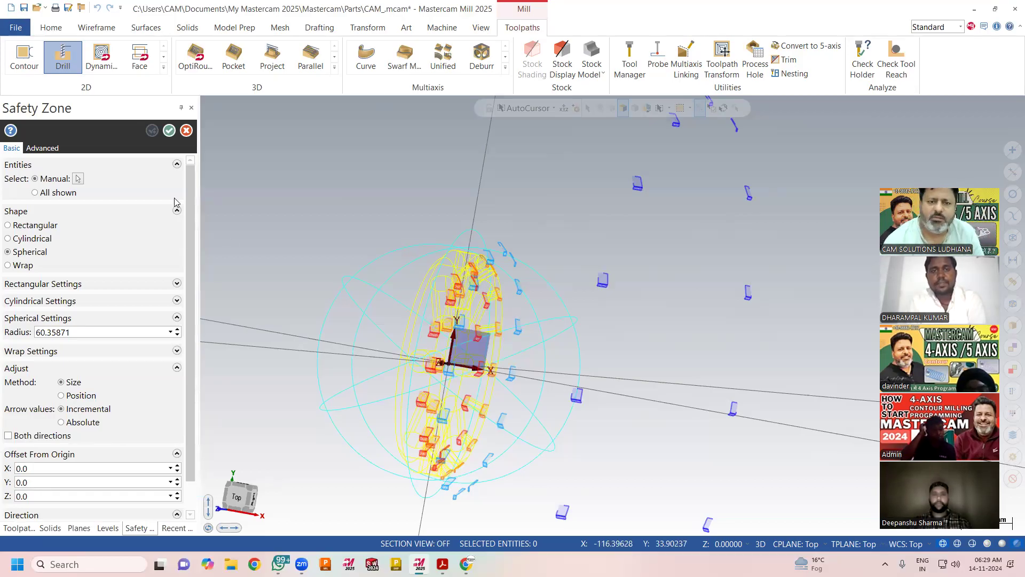
click(168, 130)
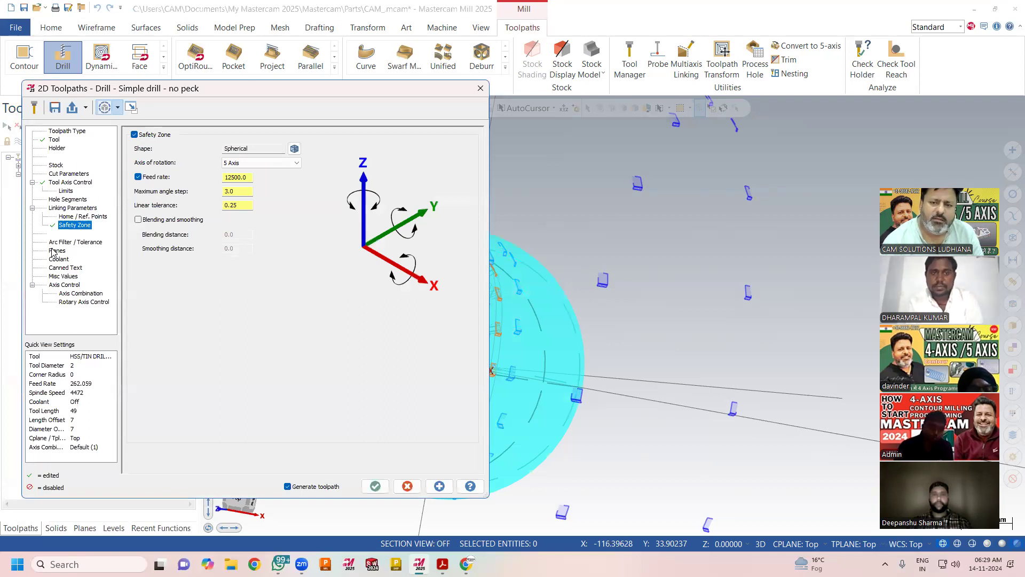
Accept the drill parameters to generate the 5-axis toolpath and display the disc shaded.
click(376, 486)
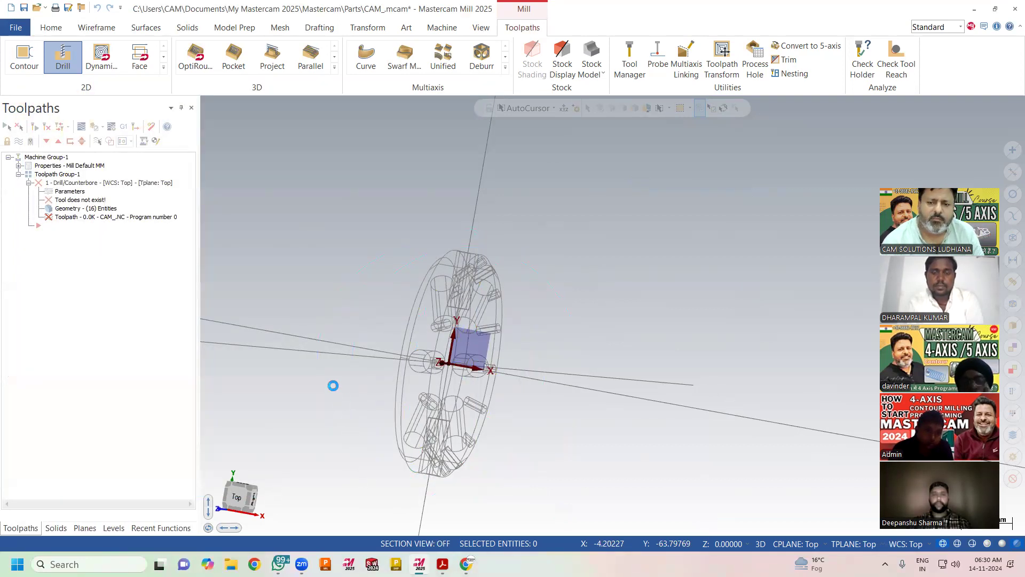
middle_drag(532, 312, 612, 359)
click(985, 542)
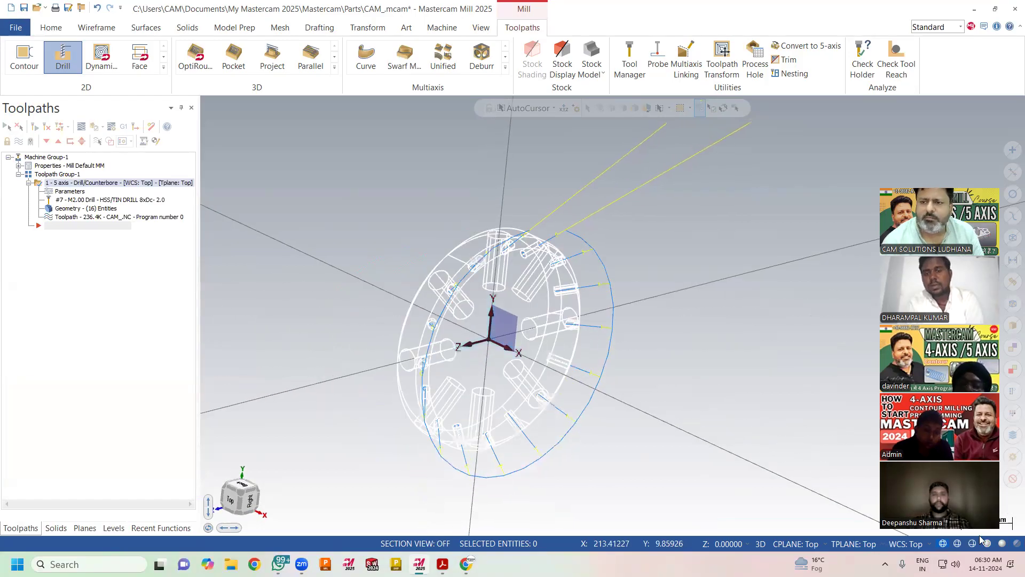
scroll(579, 365, up, 2)
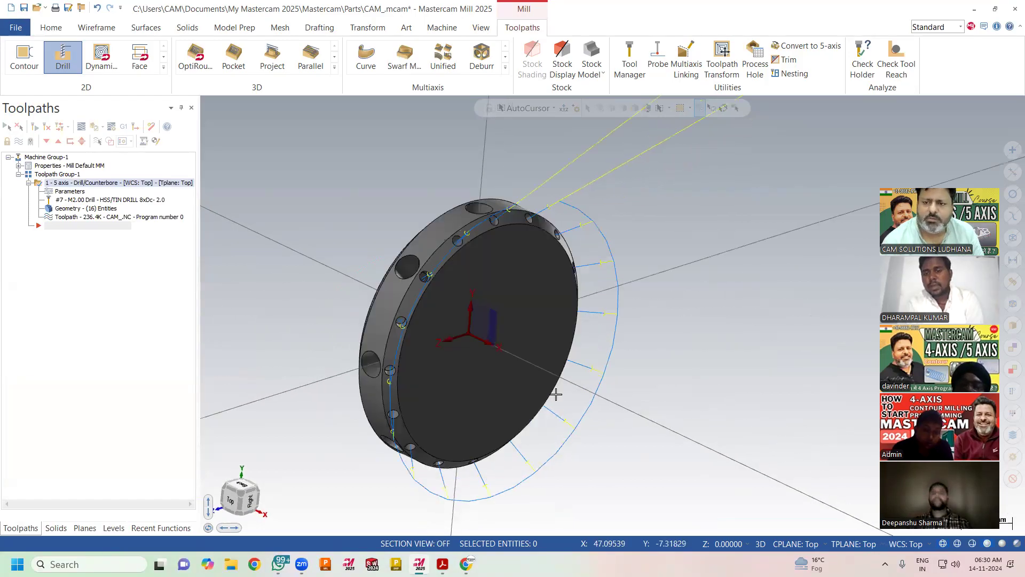
Backplot the 5-axis drill toolpath to check the tool's moves between the radial holes, and close the simulation.
click(91, 219)
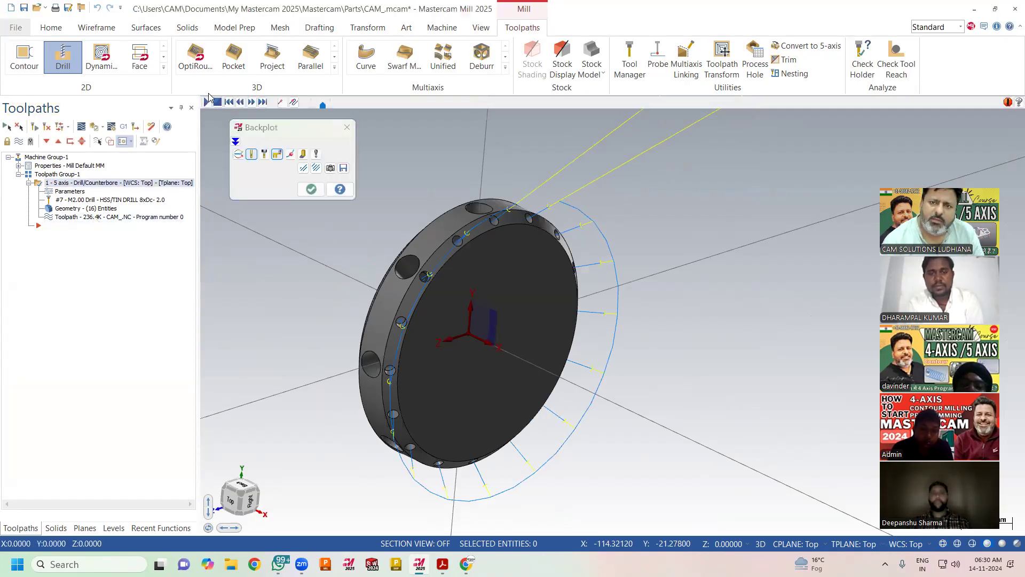
click(207, 103)
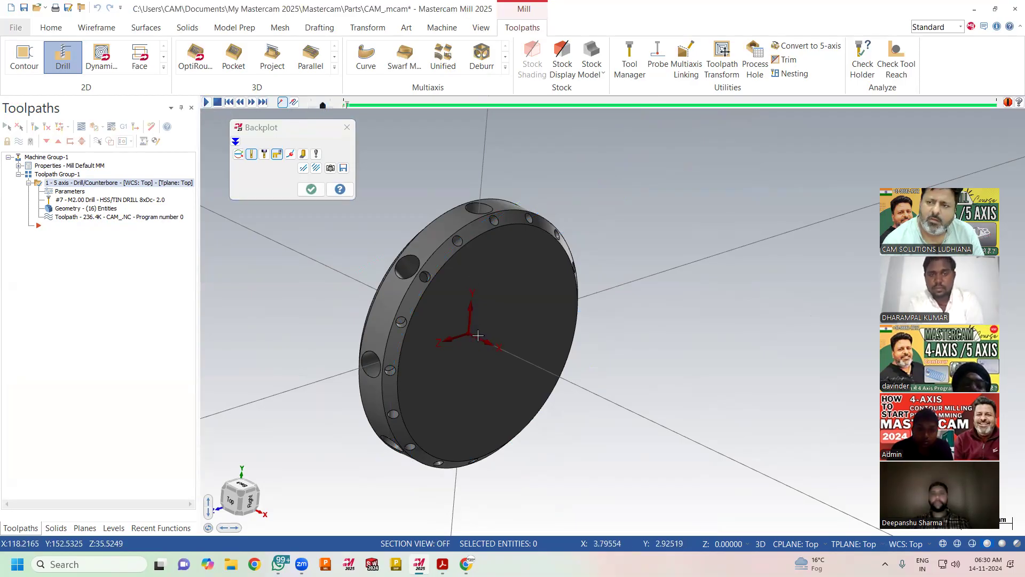
scroll(487, 345, down, 6)
scroll(487, 345, up, 2)
click(207, 103)
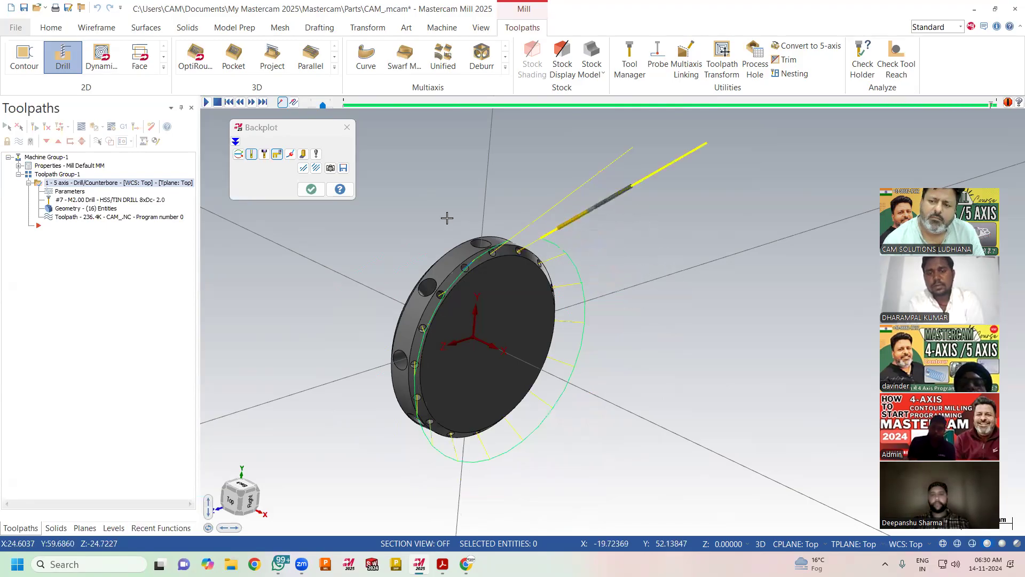
click(309, 192)
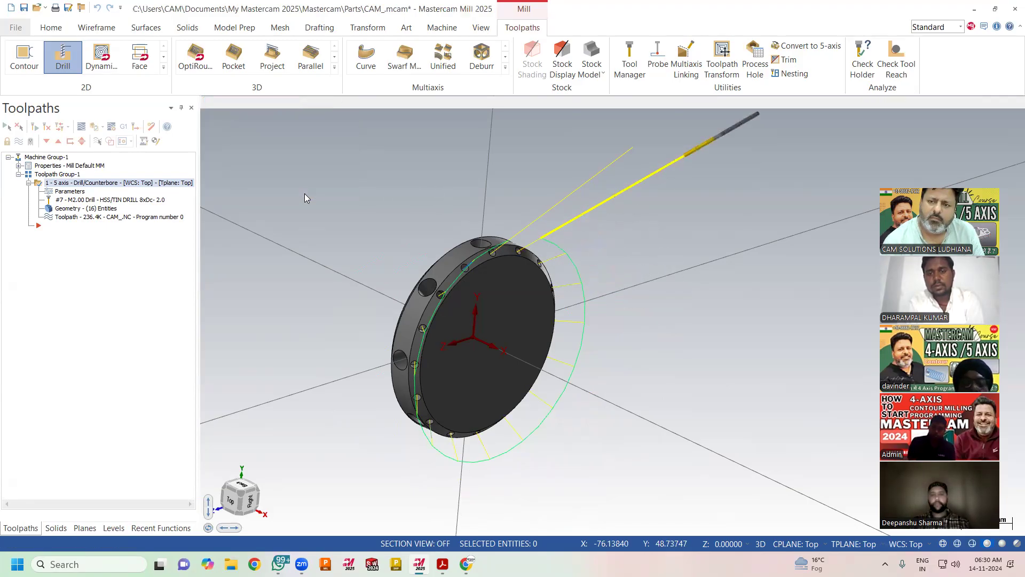
Review the drill operation's cut parameters, tool axis control and tool settings, and accept them with the Drill/Counterbore cycle.
click(69, 193)
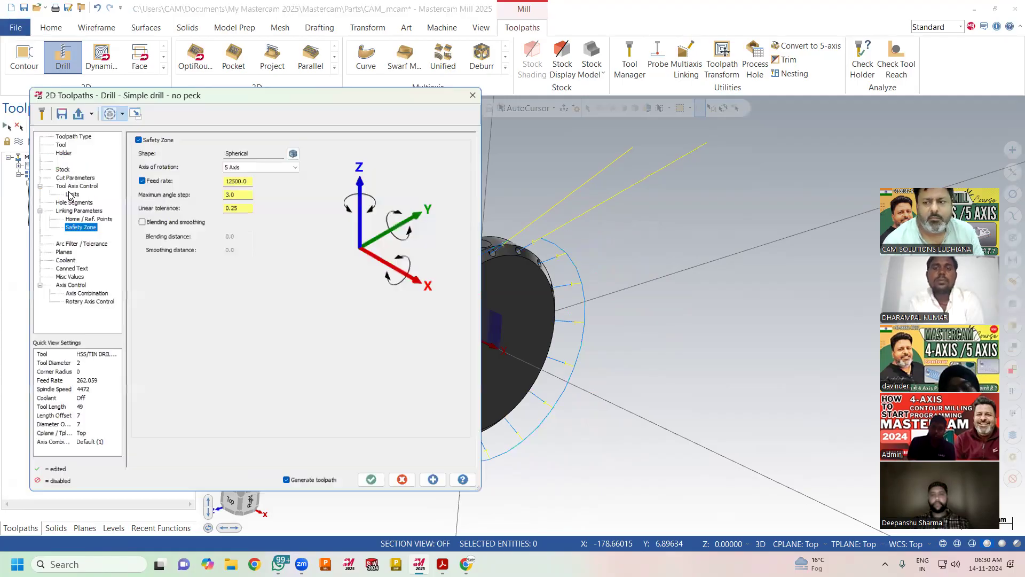
click(71, 174)
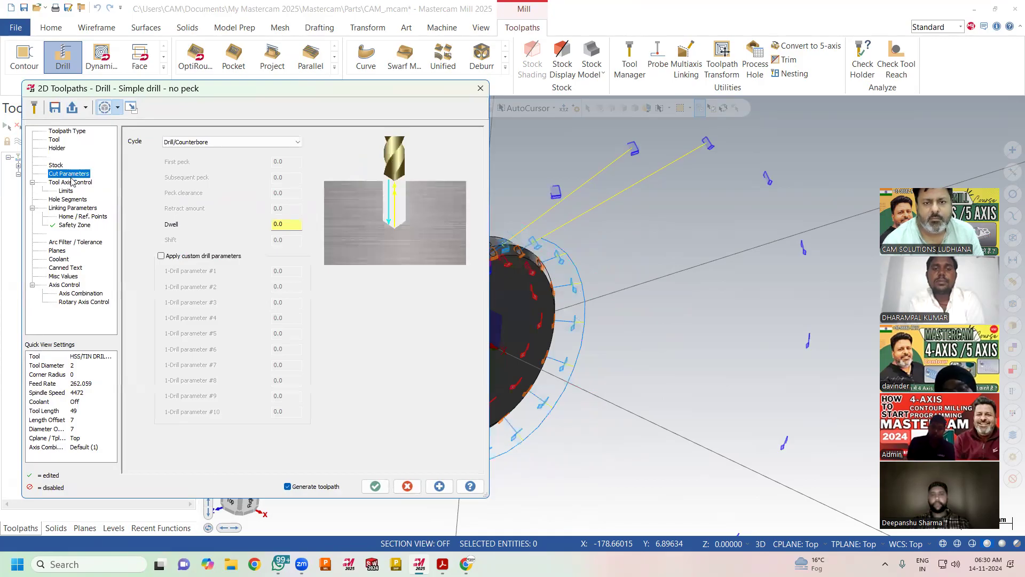
click(72, 182)
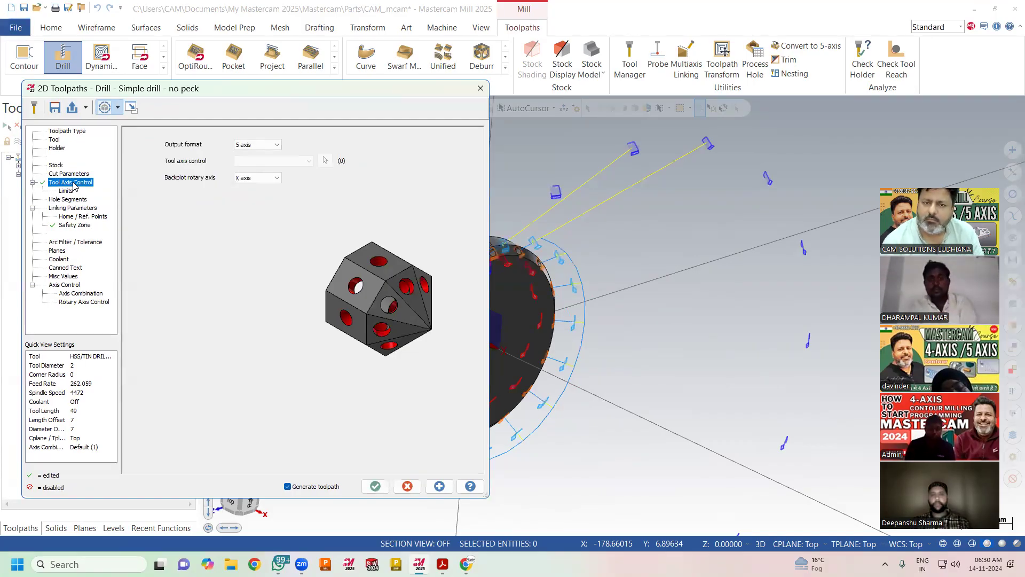
click(69, 174)
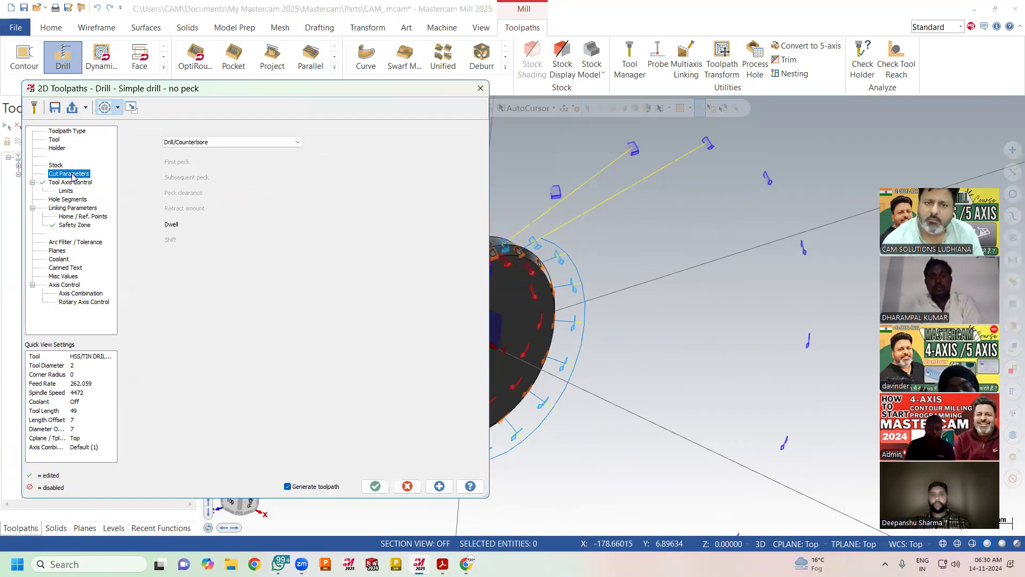
click(55, 139)
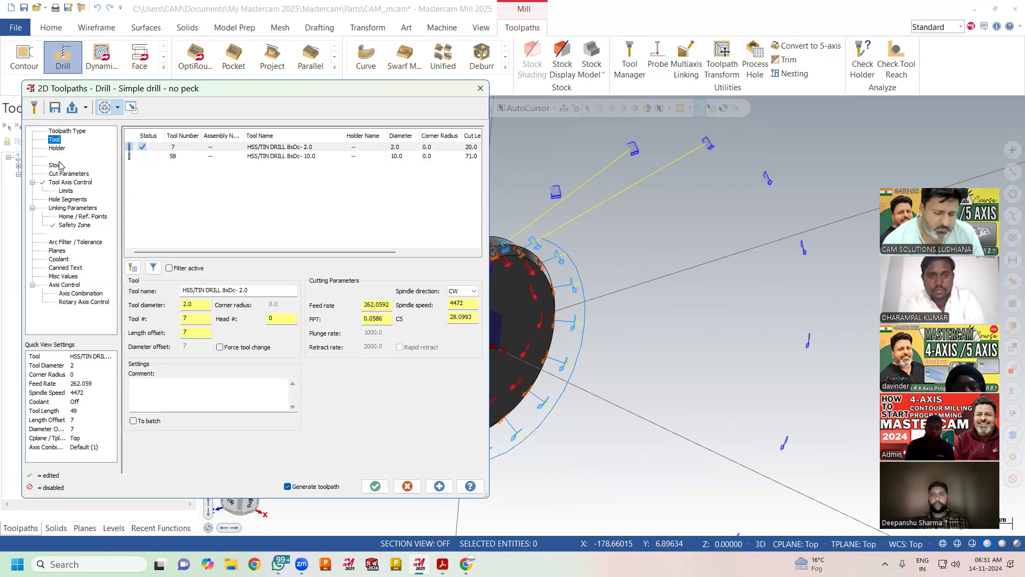
click(63, 175)
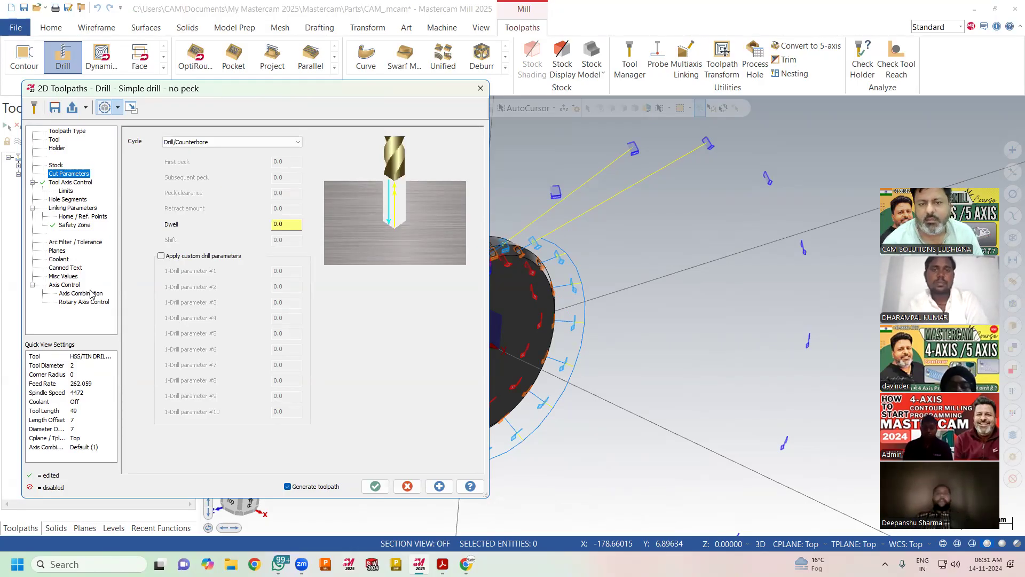
click(375, 486)
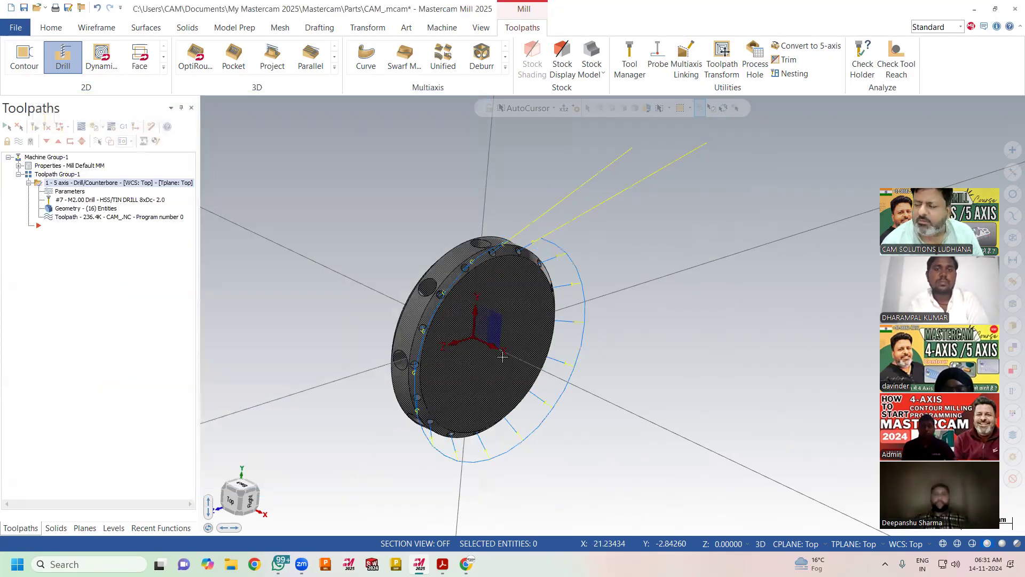
Display the disc in wireframe and examine the drilling and linking moves from several angles.
mouse_move(501, 355)
middle_down()
mouse_move(483, 364)
mouse_move(517, 293)
mouse_move(597, 295)
mouse_move(561, 333)
mouse_move(599, 344)
mouse_move(603, 364)
middle_up()
click(944, 544)
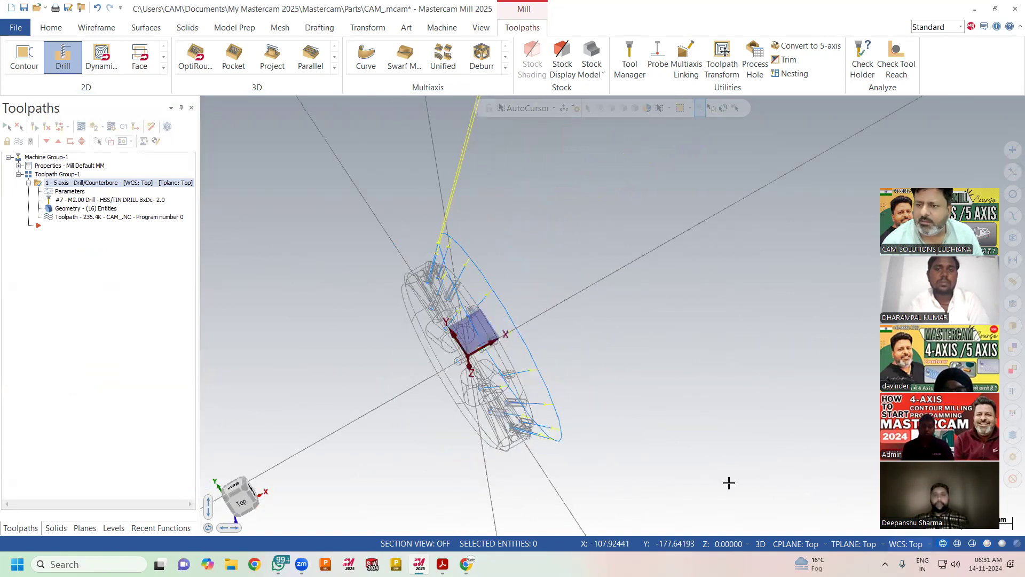
middle_drag(496, 350, 485, 329)
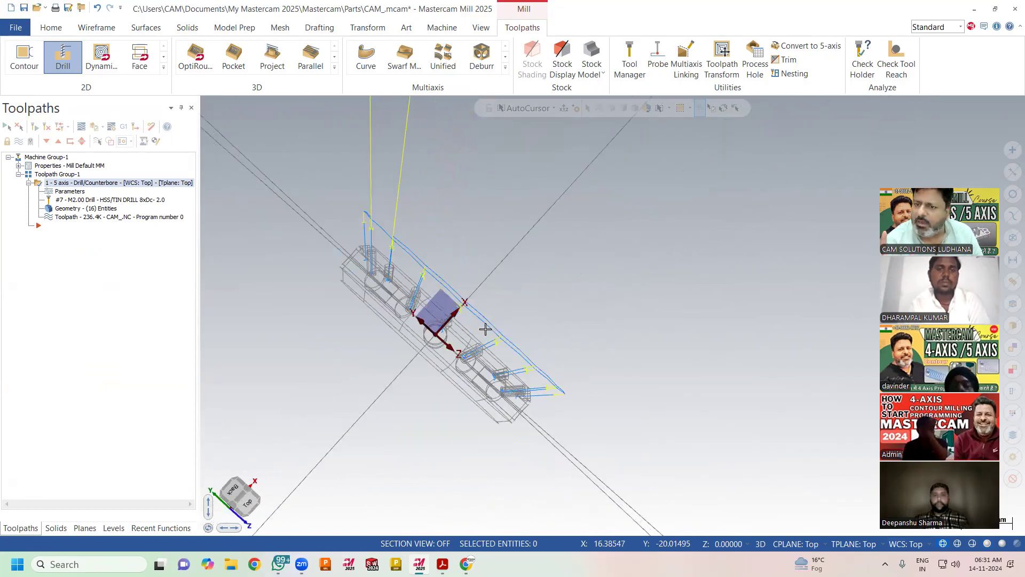
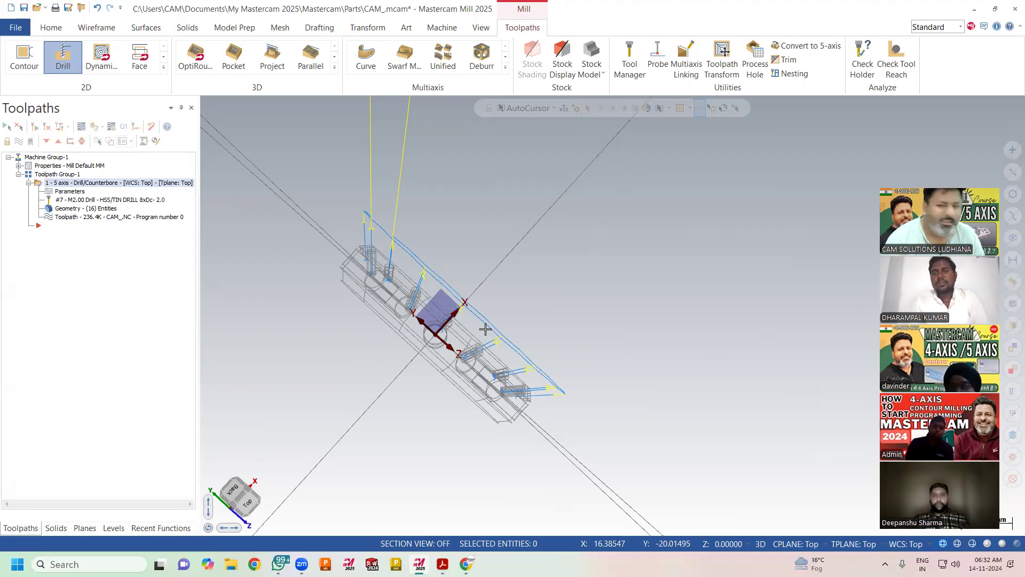
middle_drag(487, 330, 394, 213)
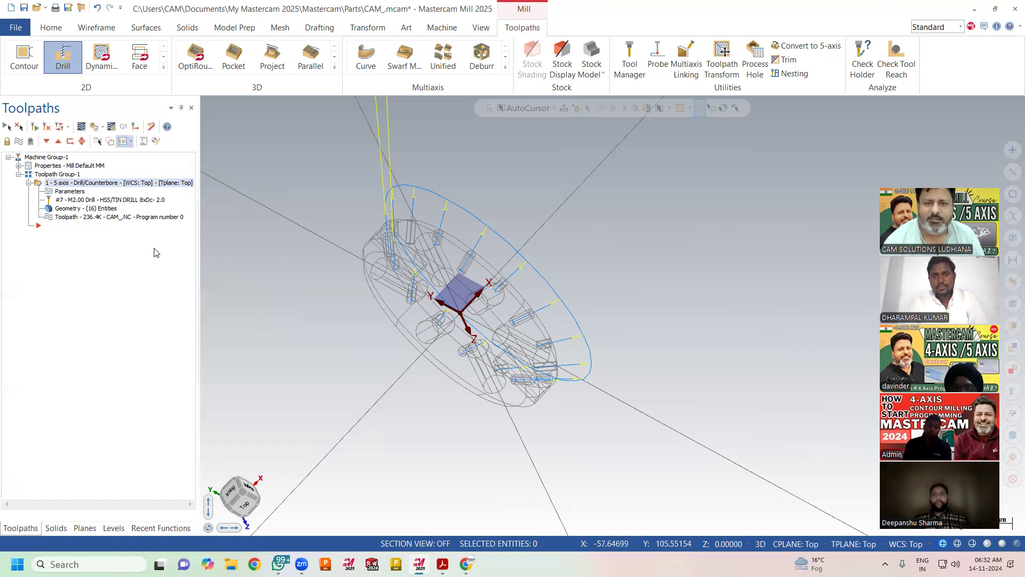
Post-process the drill operation to an NC file and save it as CAM_drill.
click(123, 127)
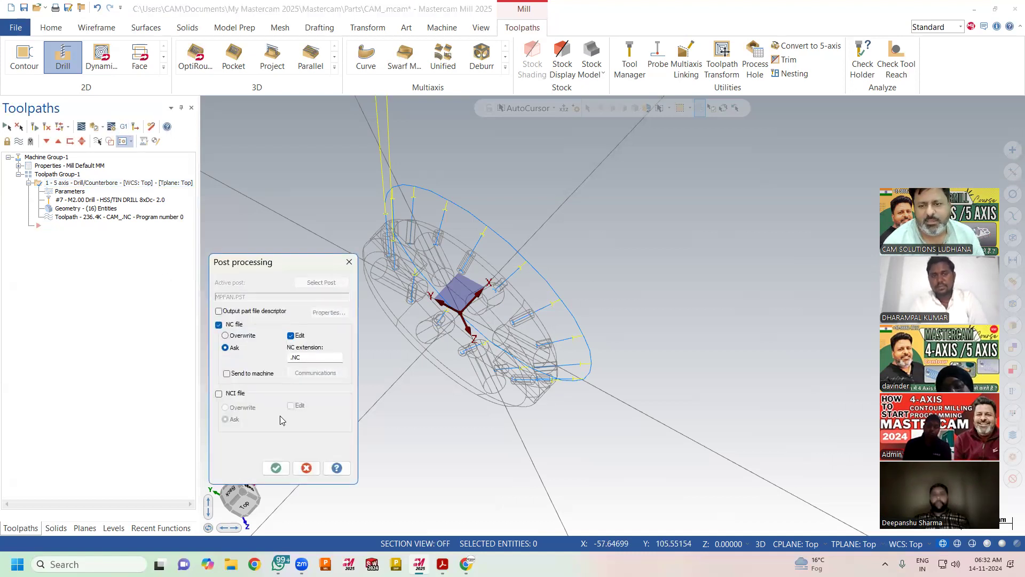
click(276, 465)
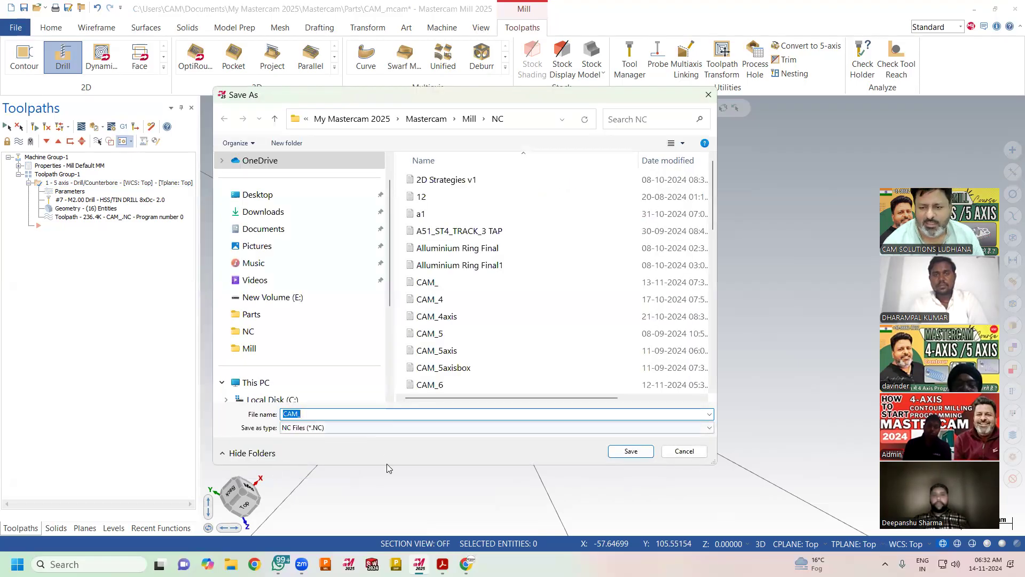
click(327, 415)
text(drill)
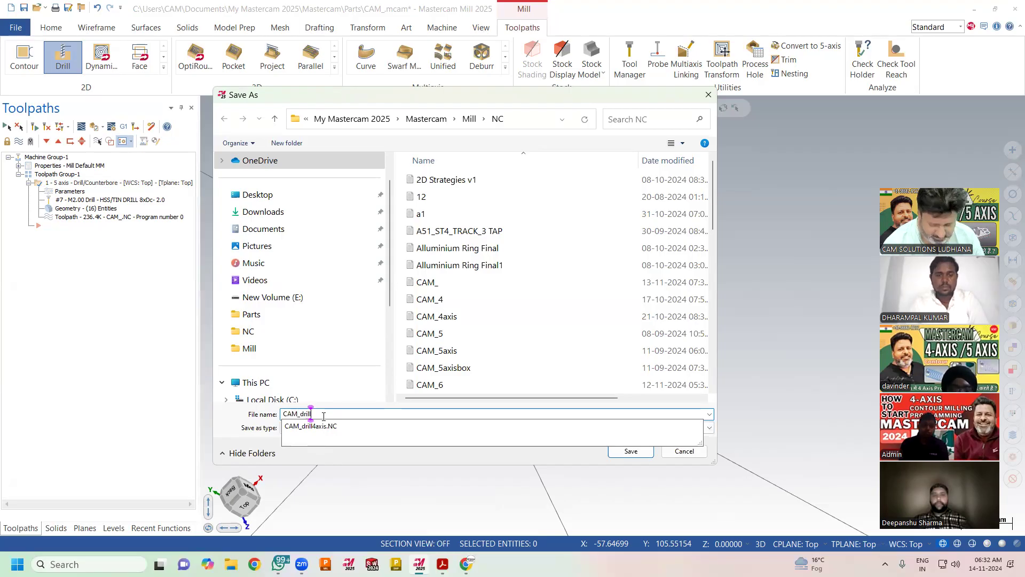
key(Return)
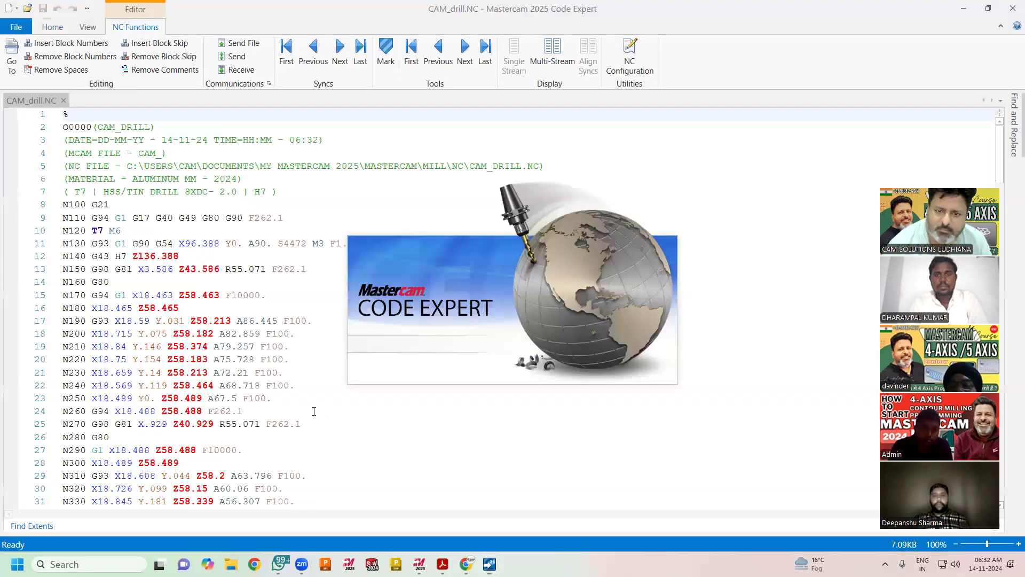
Examine the G81 drilling cycles and the A-axis linking moves between holes in the posted code, and close the code editor.
scroll(317, 411, down, 1)
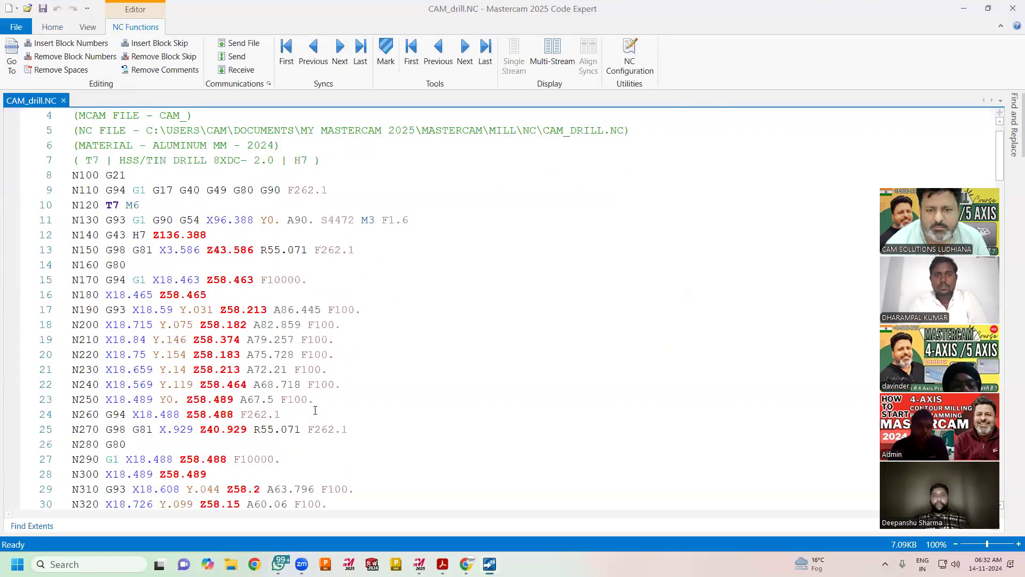
scroll(316, 410, down, 3)
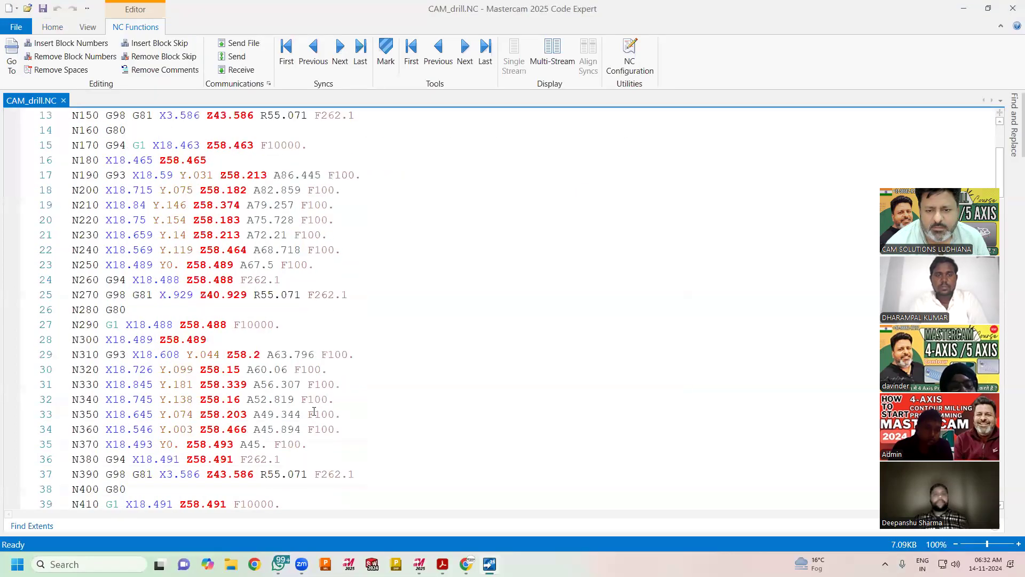
scroll(328, 427, up, 1)
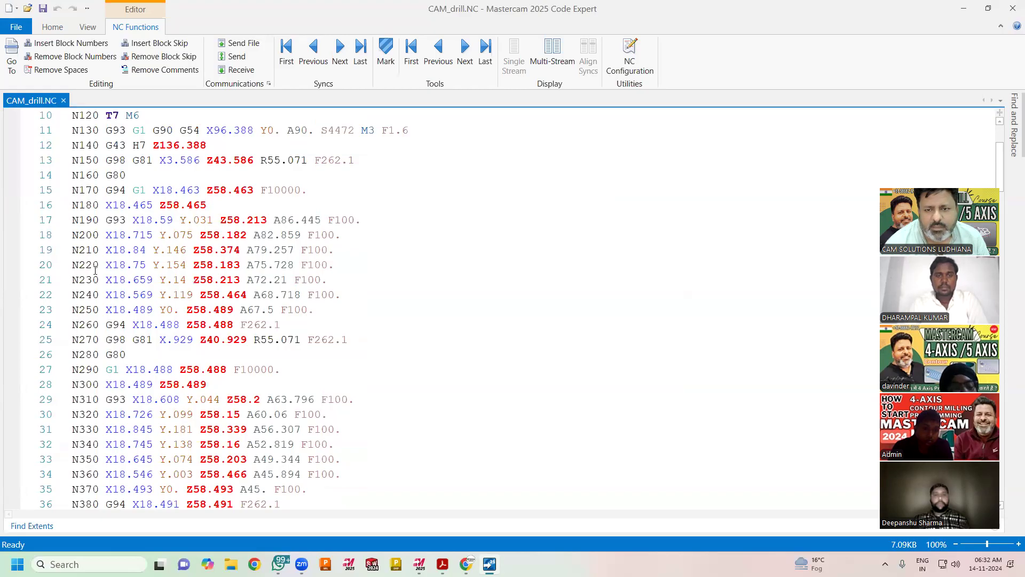
click(141, 356)
drag(351, 340, 71, 191)
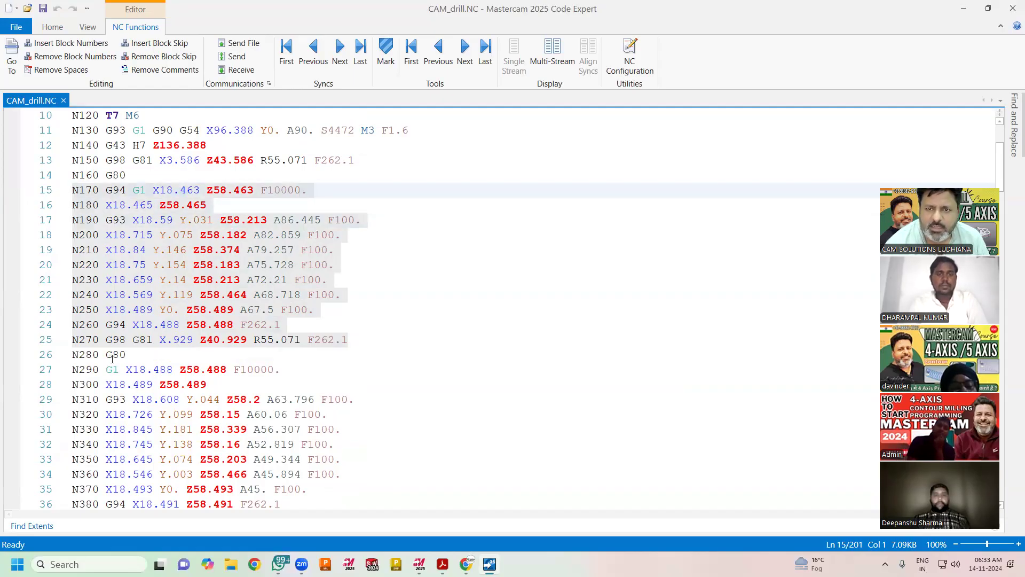
click(79, 175)
click(76, 160)
shift+drag(108, 206, 272, 372)
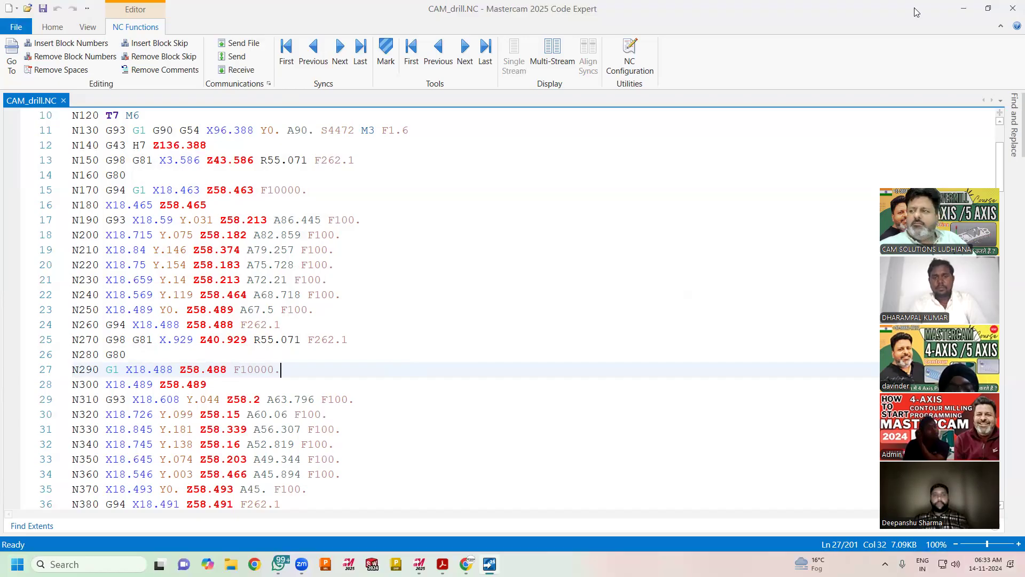
click(1011, 10)
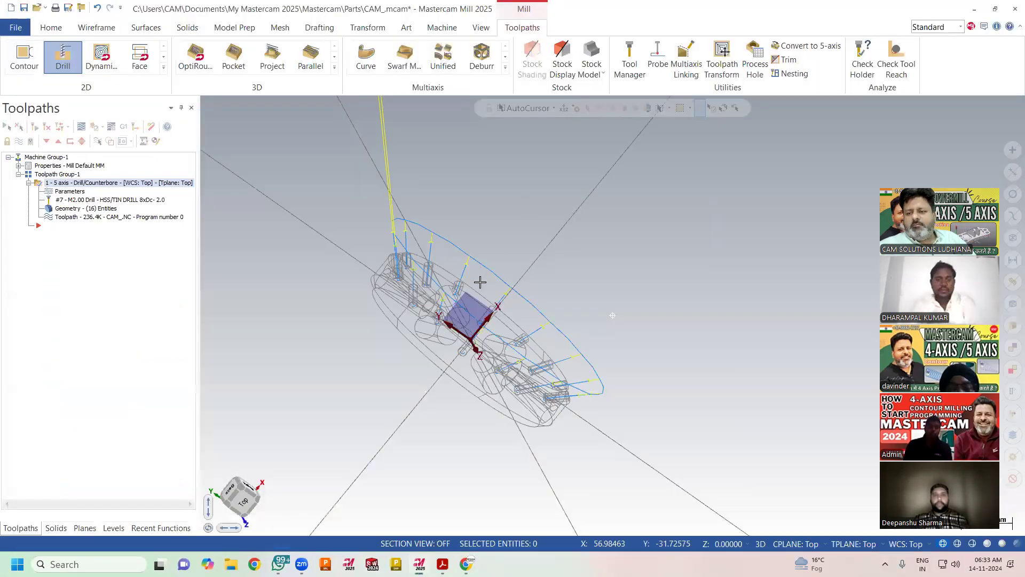
Display the disc shaded again, hide the coordinate axis lines and view the part edge-on with its toolpath.
middle_drag(480, 282, 753, 431)
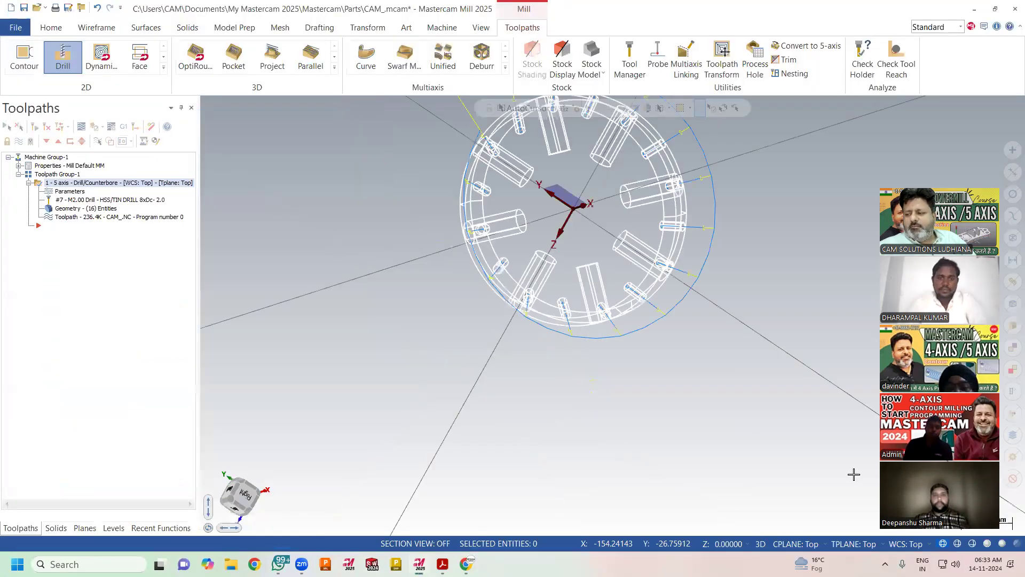
click(987, 543)
mouse_move(611, 316)
middle_down()
mouse_move(637, 305)
mouse_move(601, 300)
mouse_move(710, 393)
mouse_move(478, 278)
mouse_move(545, 234)
mouse_move(456, 265)
mouse_move(504, 255)
mouse_move(502, 240)
mouse_move(530, 261)
mouse_move(515, 255)
mouse_move(425, 290)
middle_up()
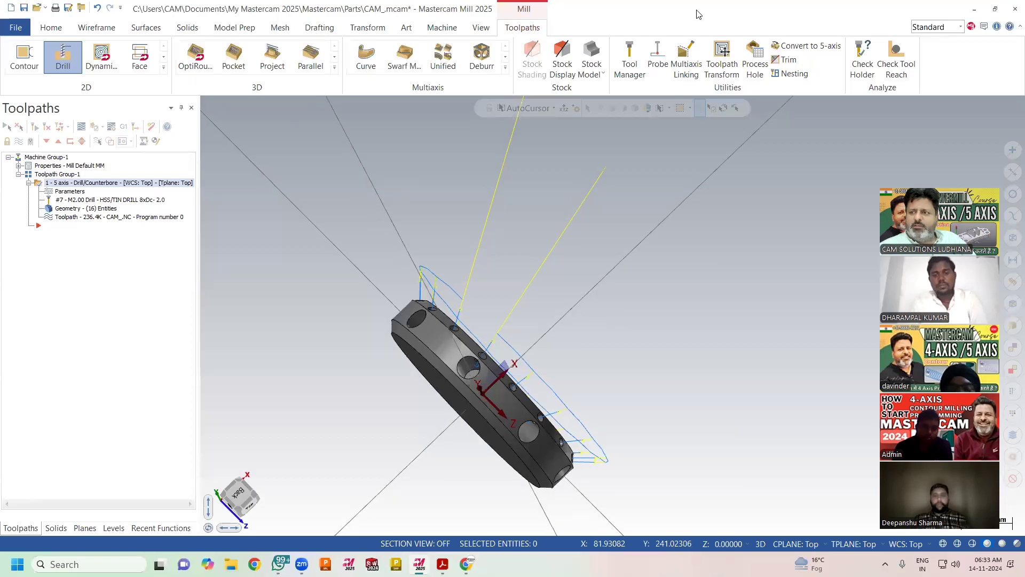
click(491, 28)
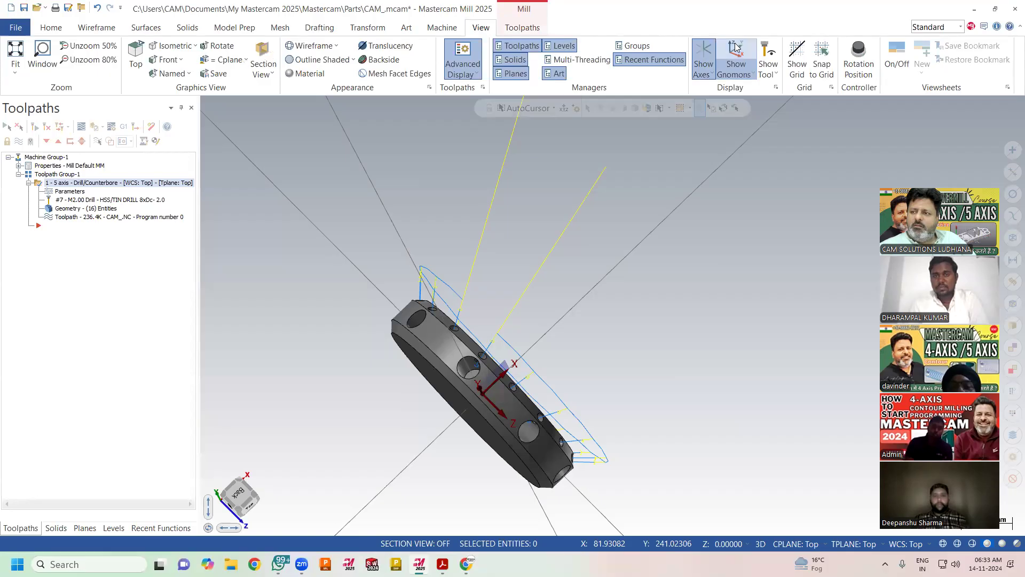
middle_drag(486, 242, 373, 187)
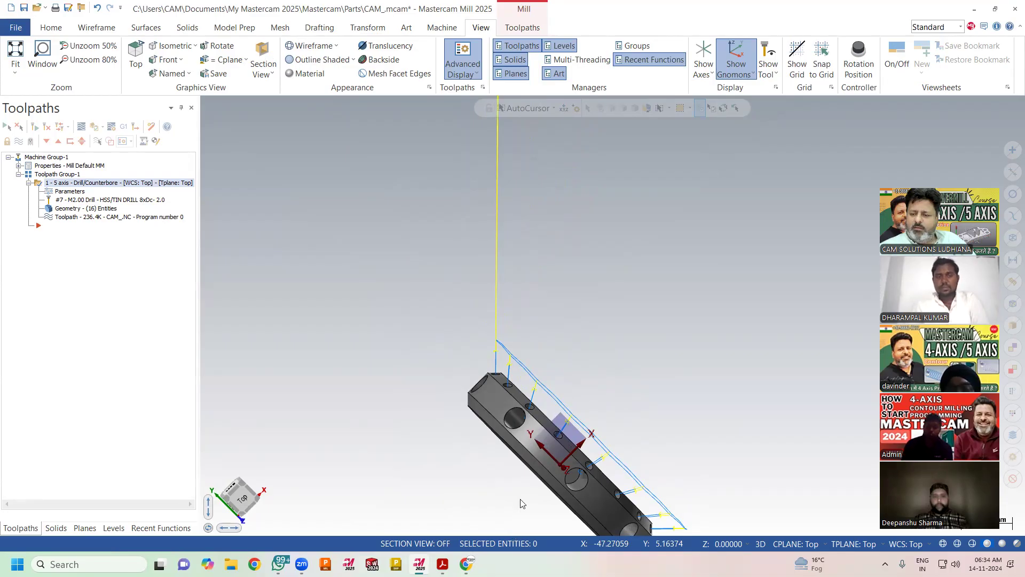
drag(520, 499, 672, 335)
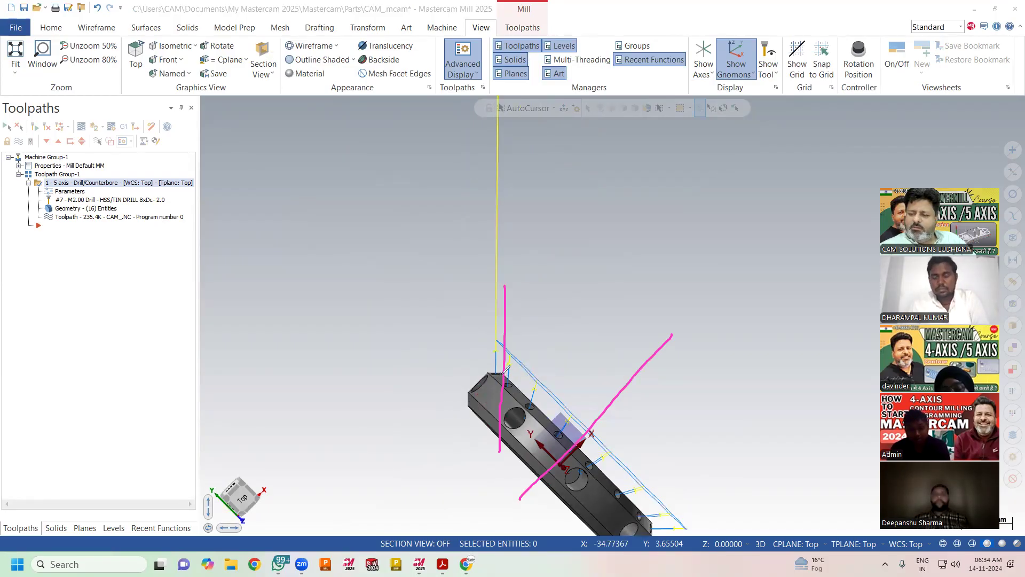
drag(508, 381, 614, 476)
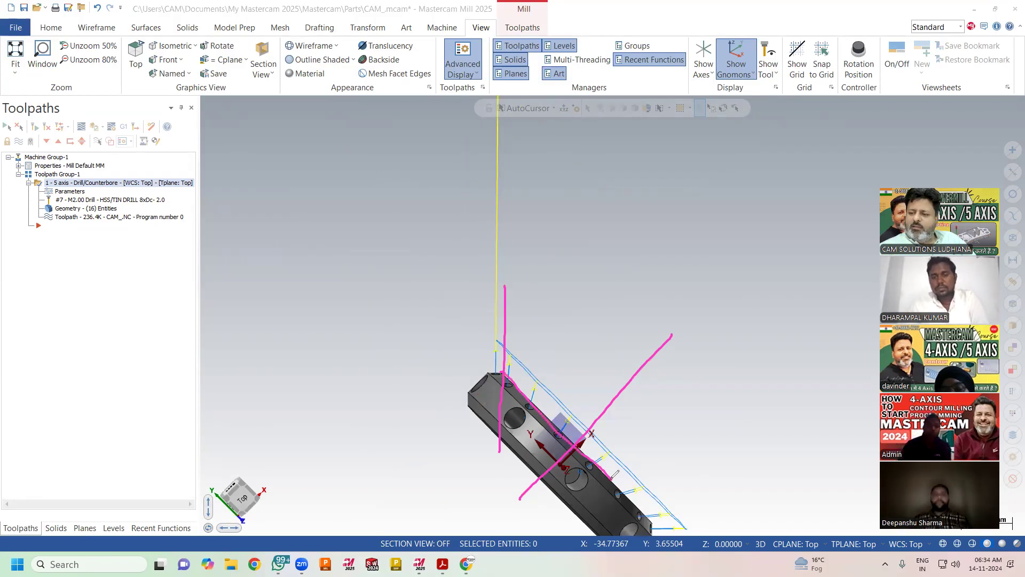
drag(669, 338, 531, 482)
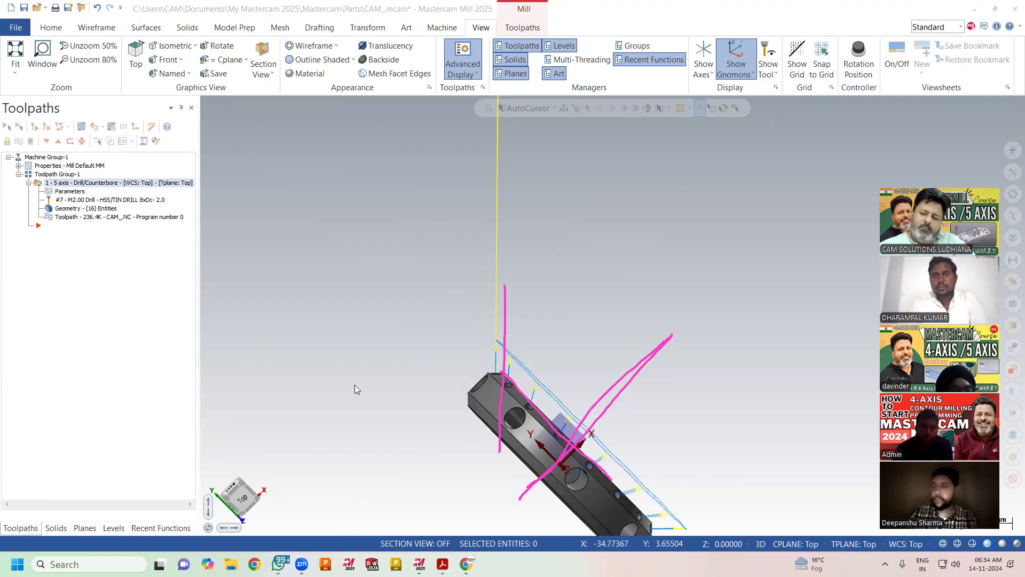
Create a drill toolpath on the eight 10 mm holes around the disc's rim, sorted Point to Point.
scroll(357, 311, down, 3)
scroll(474, 423, up, 2)
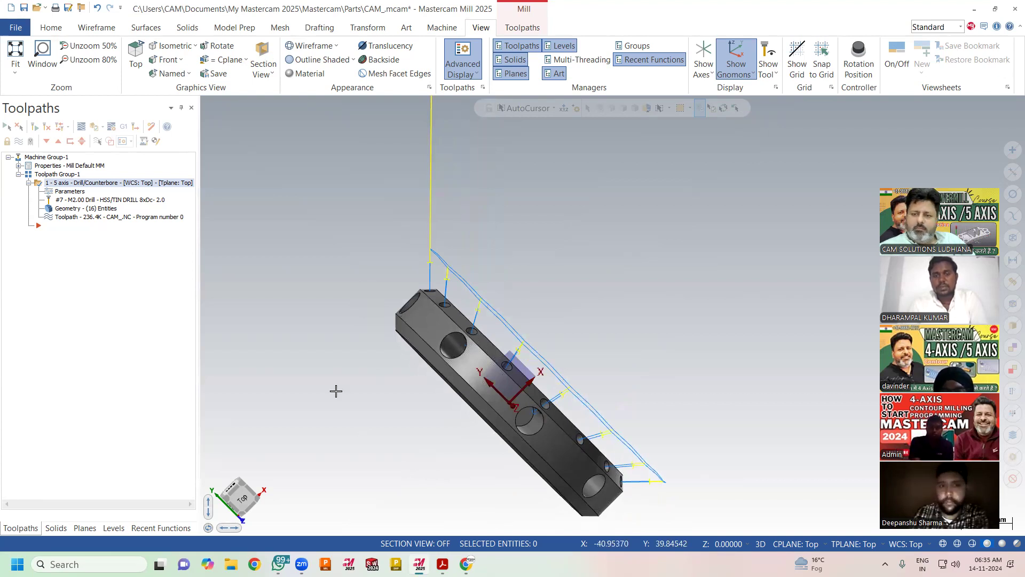
middle_drag(369, 270, 323, 183)
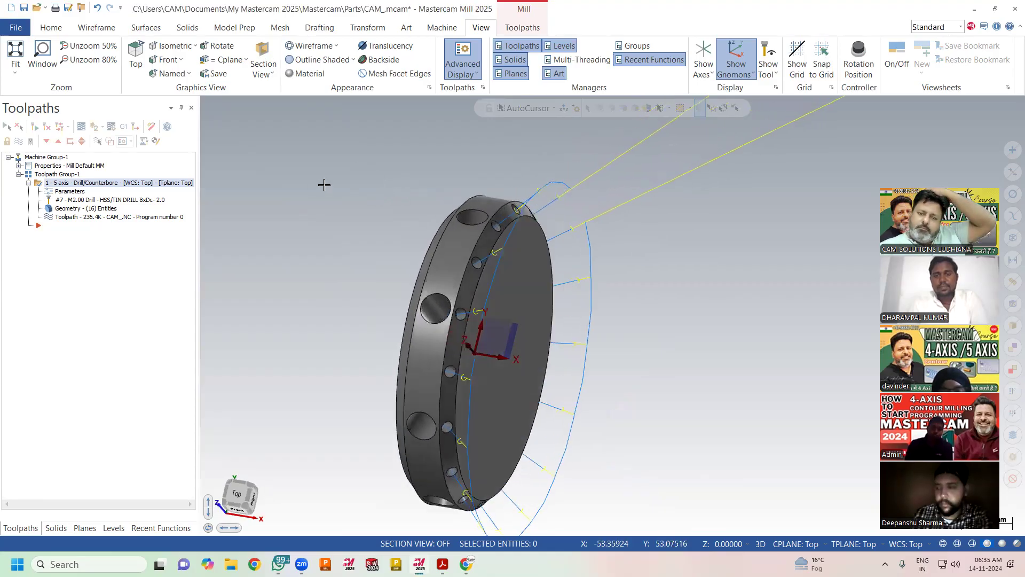
click(526, 28)
click(65, 63)
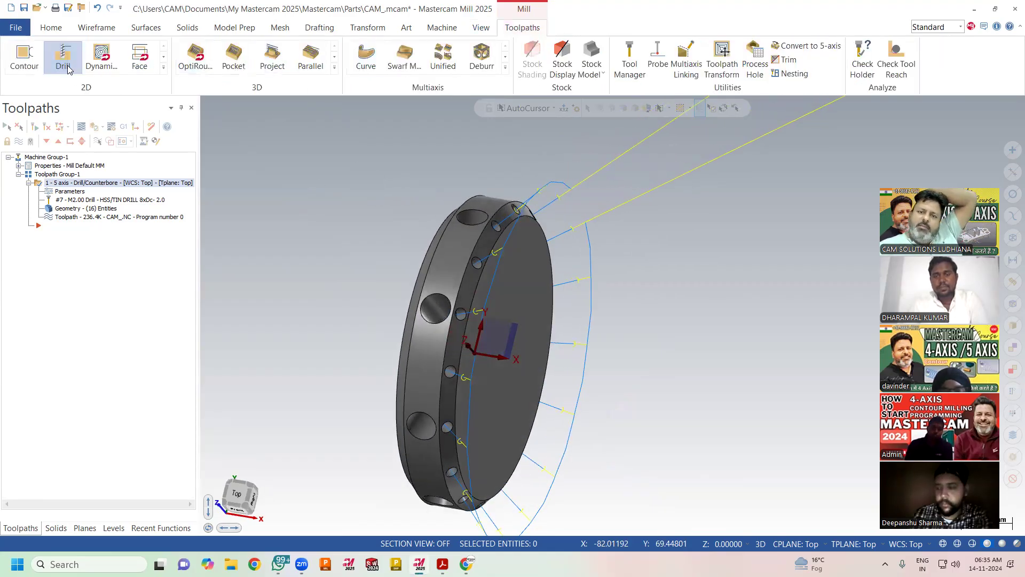
ctrl+click(480, 231)
scroll(416, 443, down, 3)
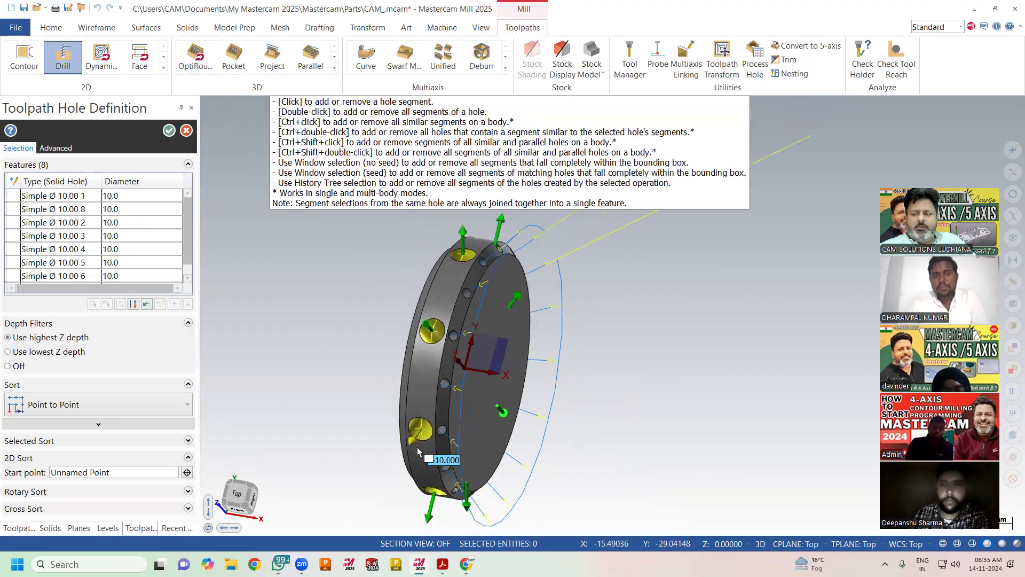
click(71, 410)
click(71, 411)
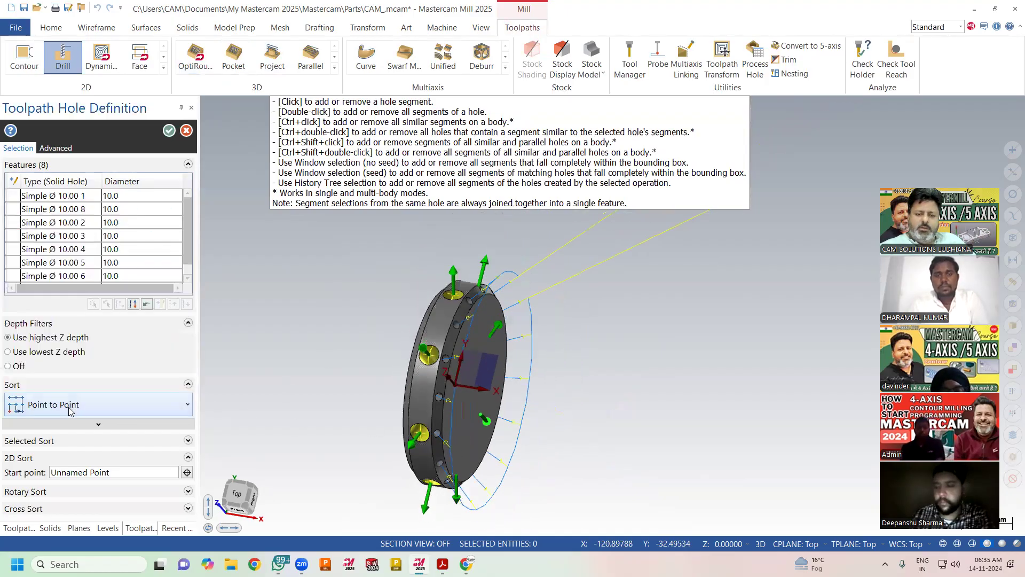
click(169, 130)
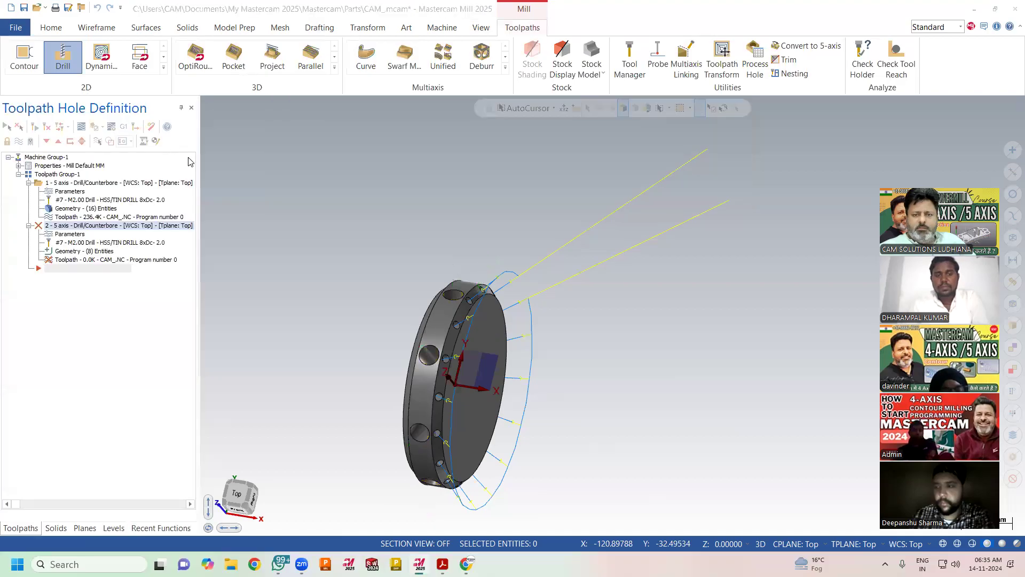
Assign the HSS/TIN DRILL 8xDc- 10.0 to the new drill operation and set its output format to 4 axis.
click(54, 139)
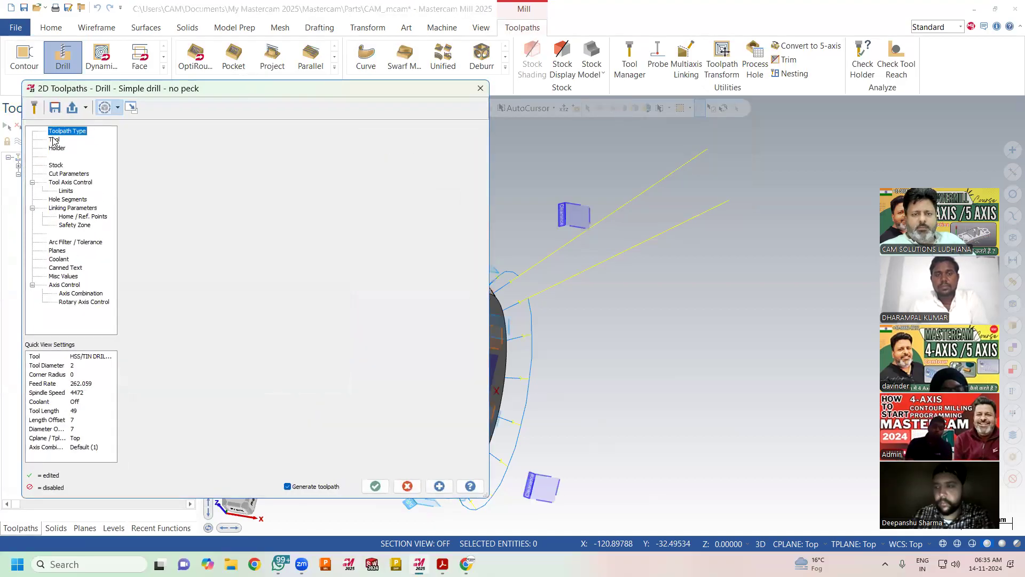
click(212, 156)
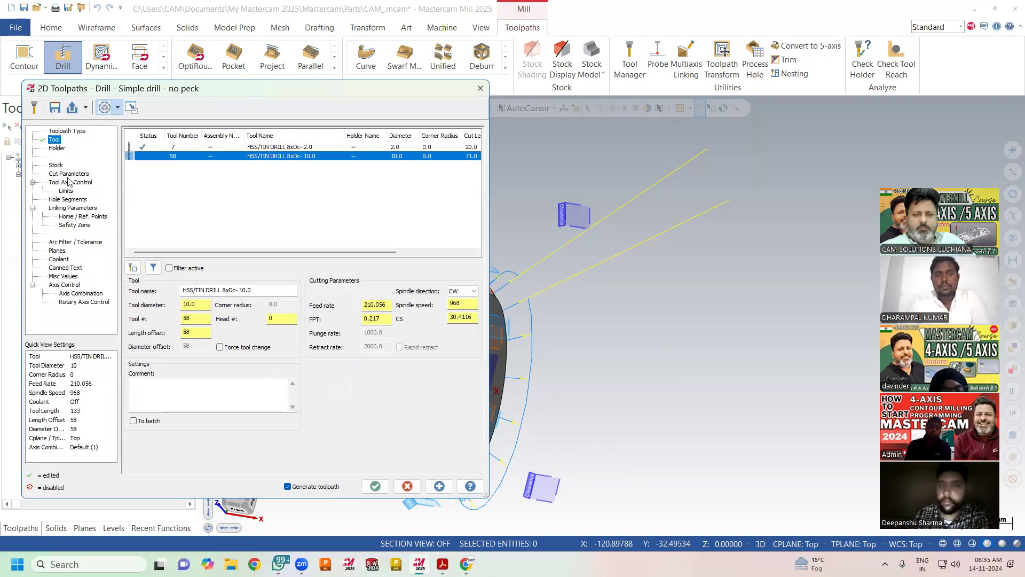
click(68, 175)
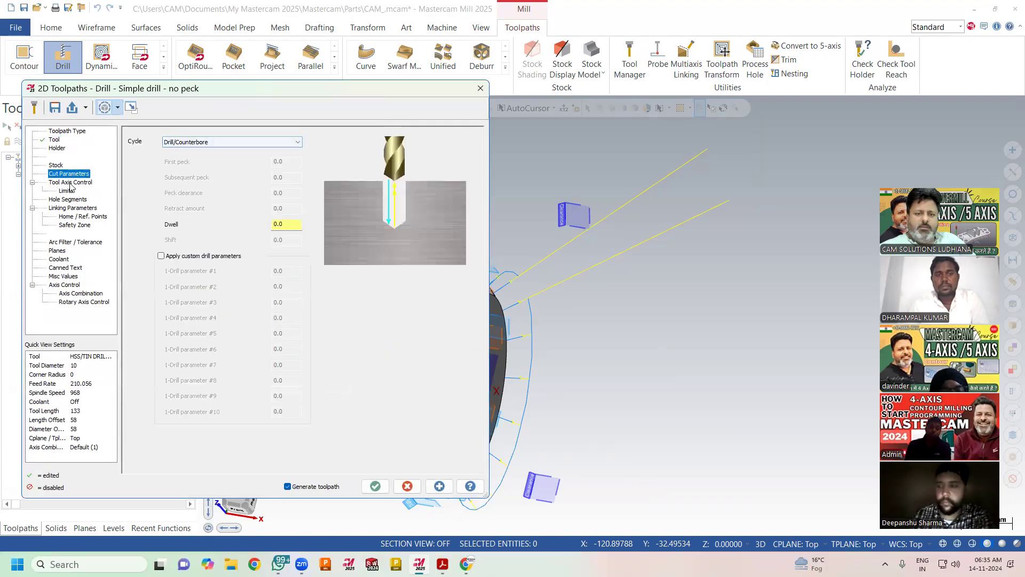
click(71, 183)
click(257, 144)
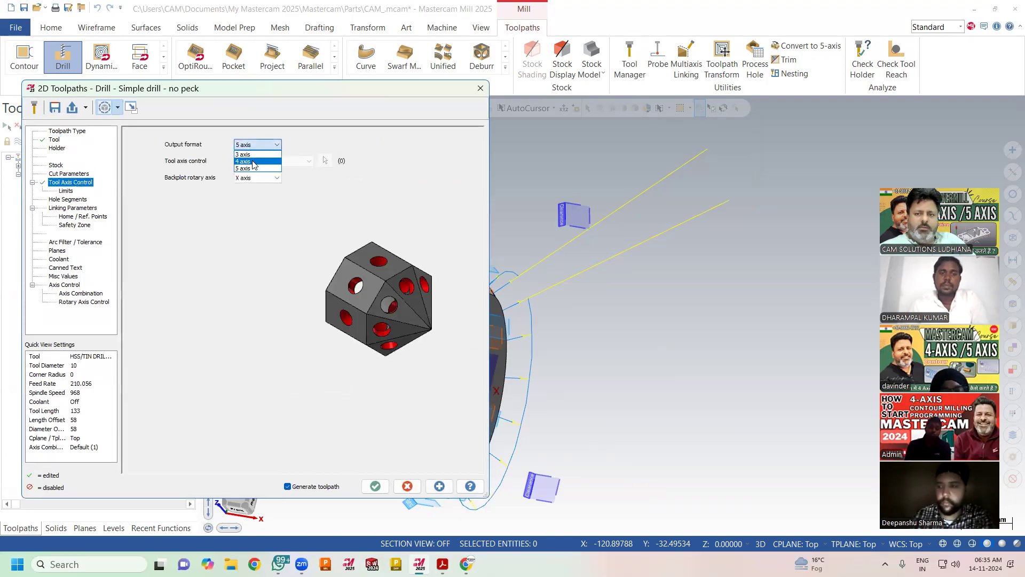
click(256, 160)
Set the safety zone's axis of rotation to X and define a cylindrical zone around the disc.
click(75, 208)
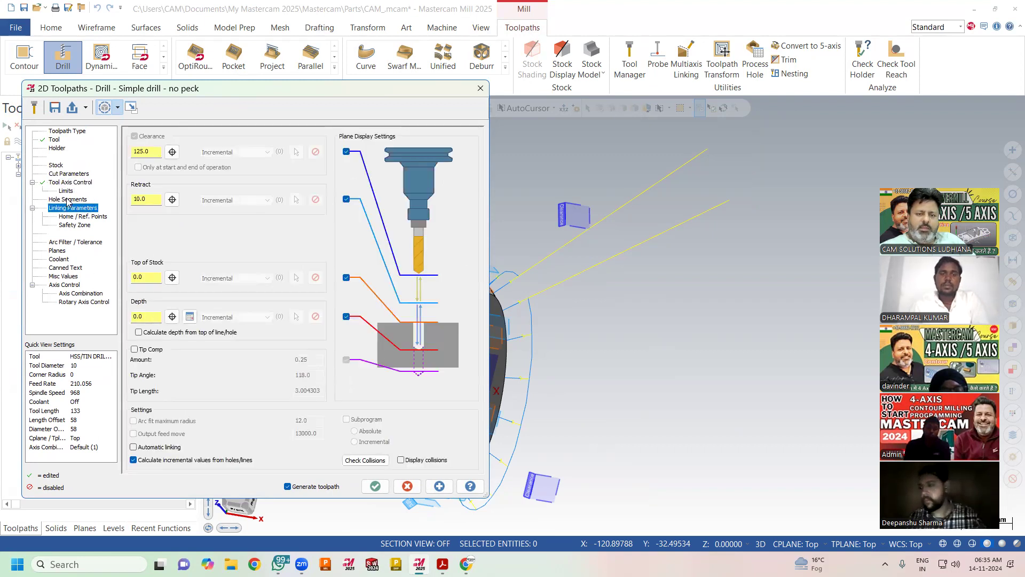
click(69, 225)
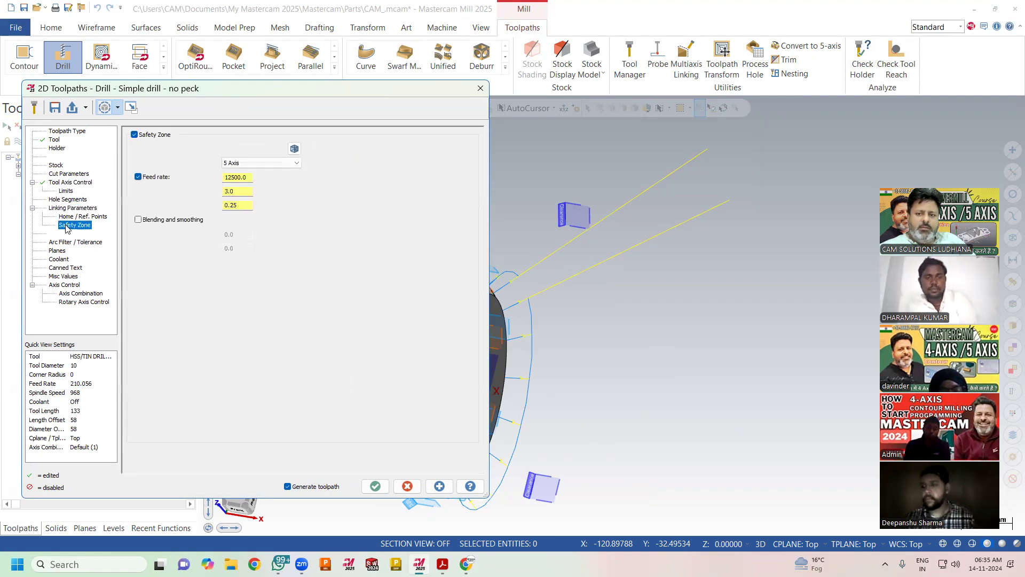
click(262, 165)
click(257, 176)
click(295, 148)
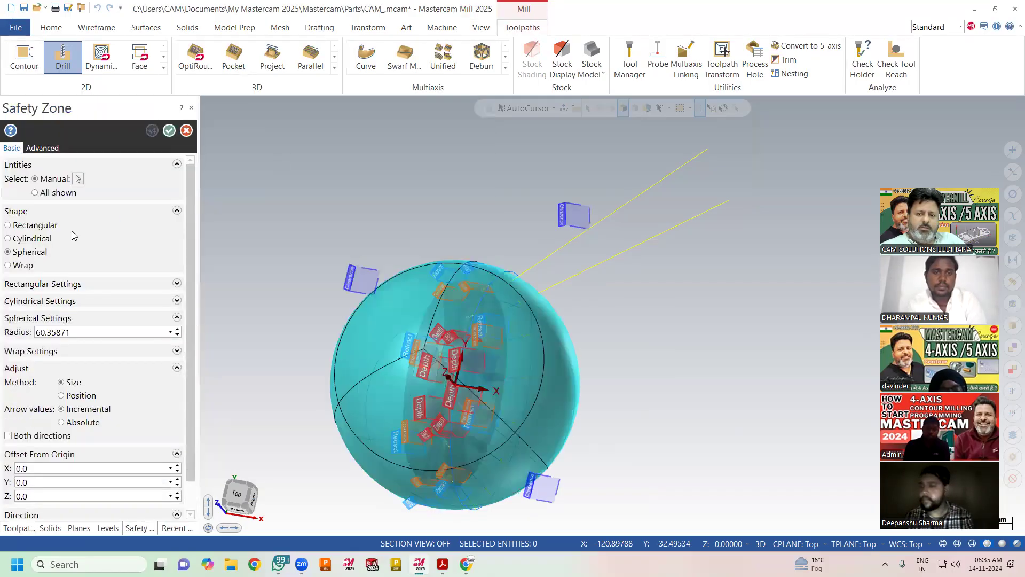
click(45, 239)
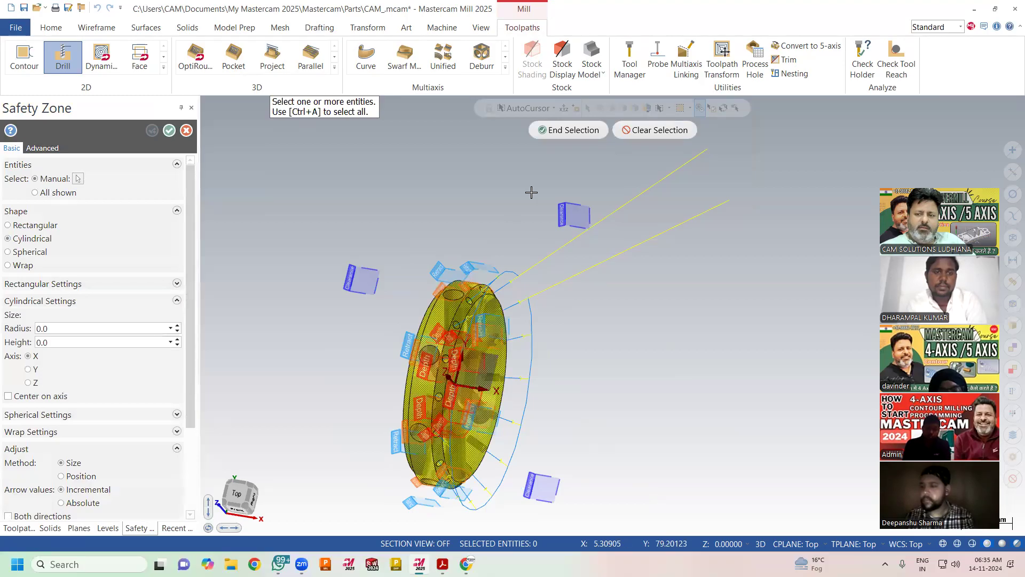
click(581, 131)
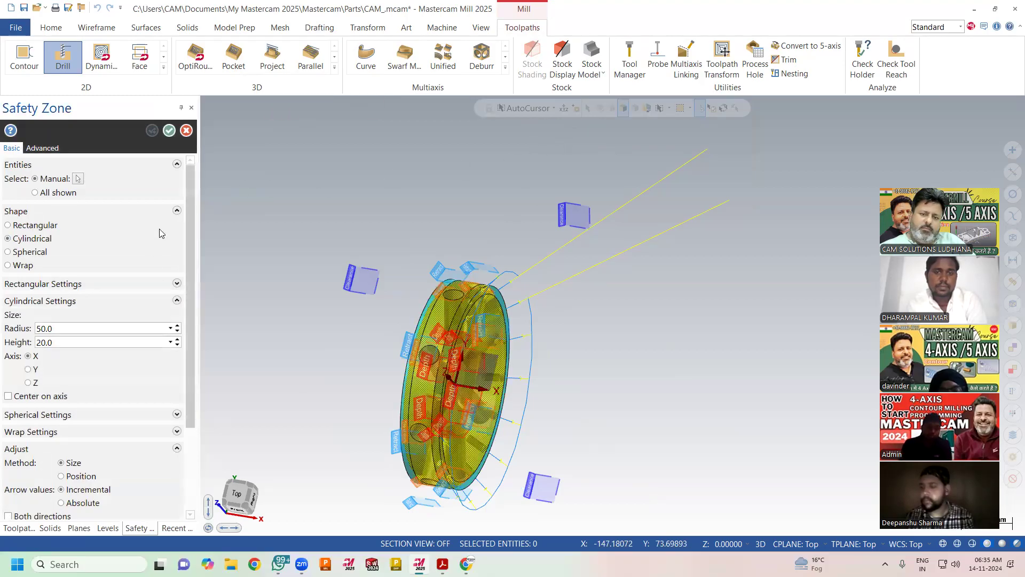
Increase the cylindrical safety zone's radius to 60 and generate the 10 mm drill toolpath.
click(178, 326)
click(179, 325)
click(178, 326)
click(178, 325)
click(178, 326)
click(178, 326)
click(179, 325)
click(179, 326)
click(178, 326)
click(179, 326)
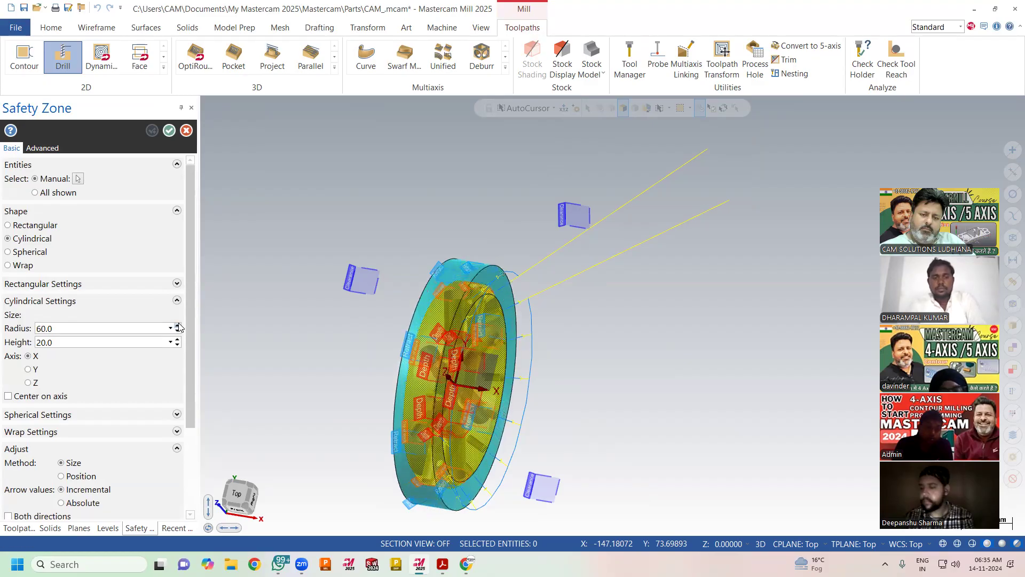
click(169, 133)
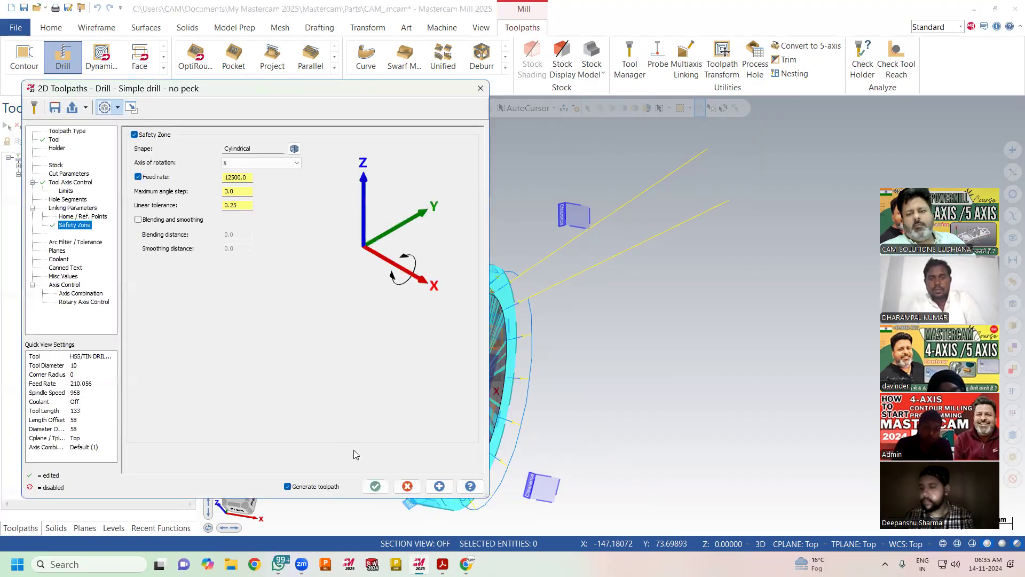
click(376, 486)
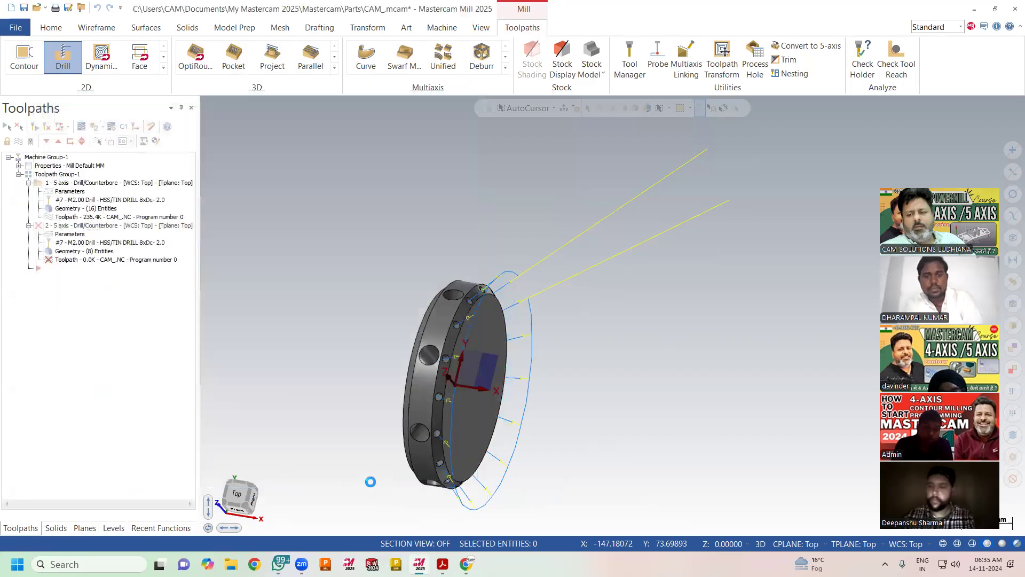
Backplot both drill operations in the toolpath group and examine the tool moves around the disc.
middle_drag(374, 451, 470, 347)
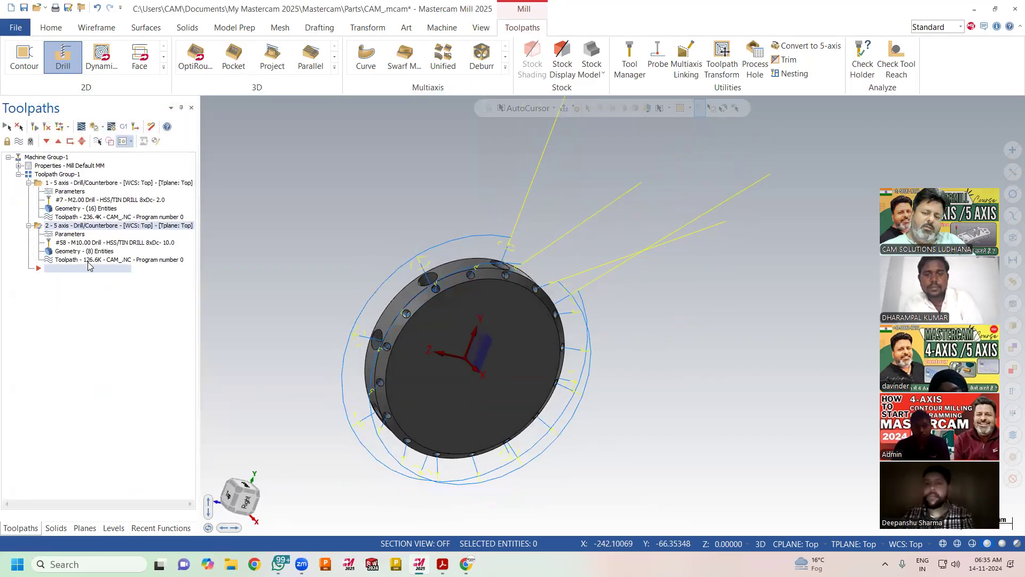
click(65, 177)
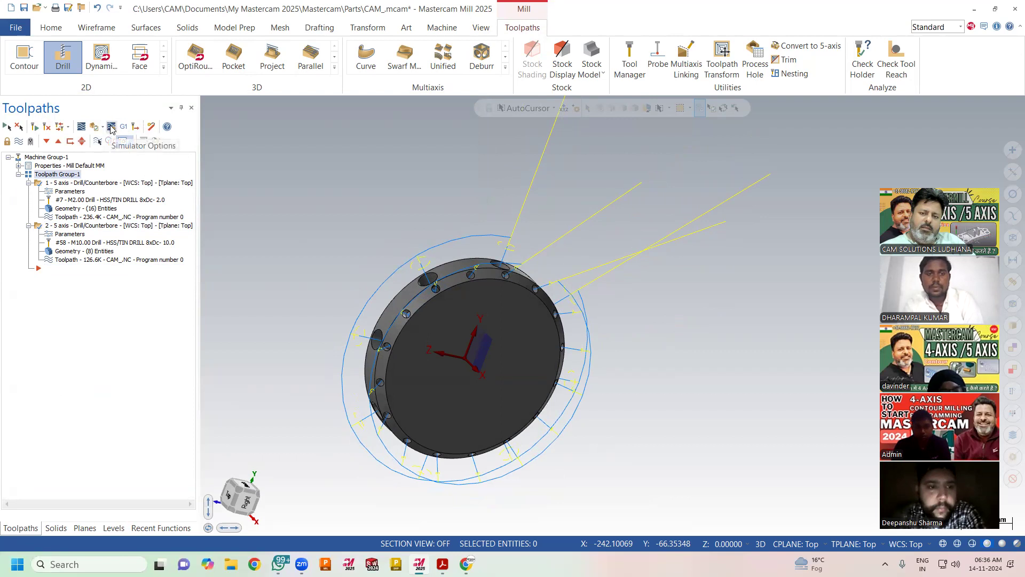
click(81, 128)
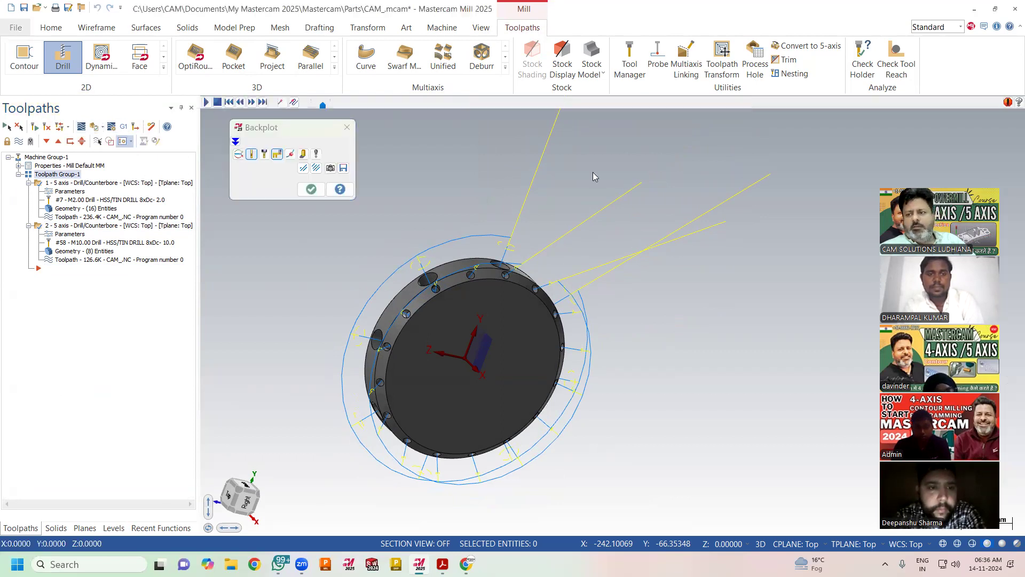
click(206, 103)
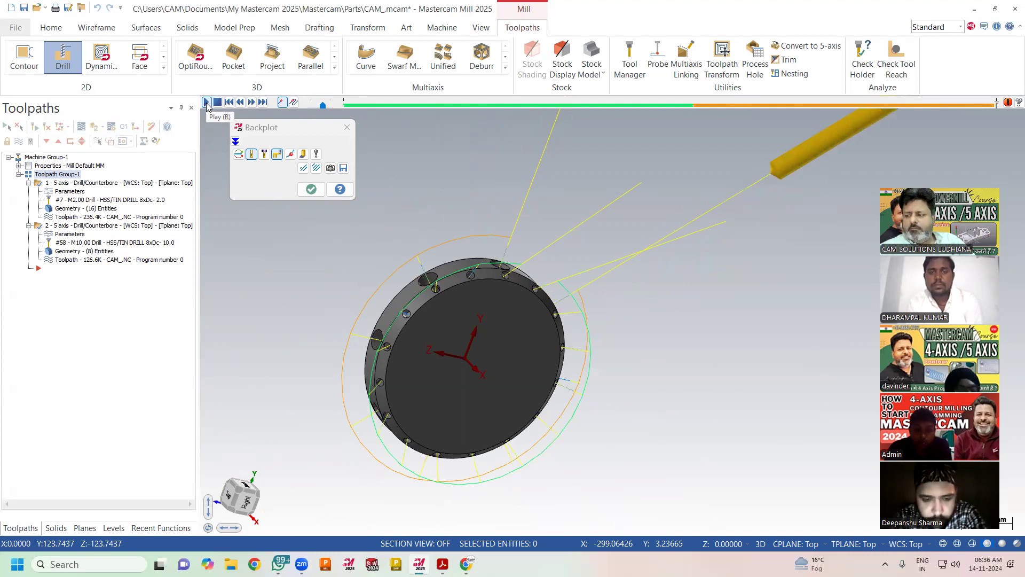
scroll(576, 318, down, 3)
middle_drag(511, 229, 544, 257)
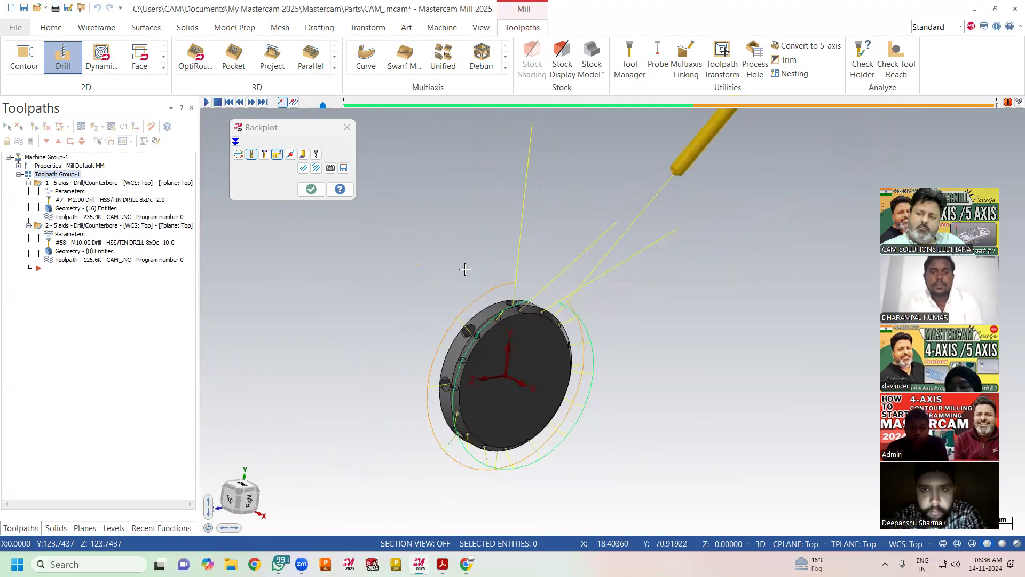
click(310, 190)
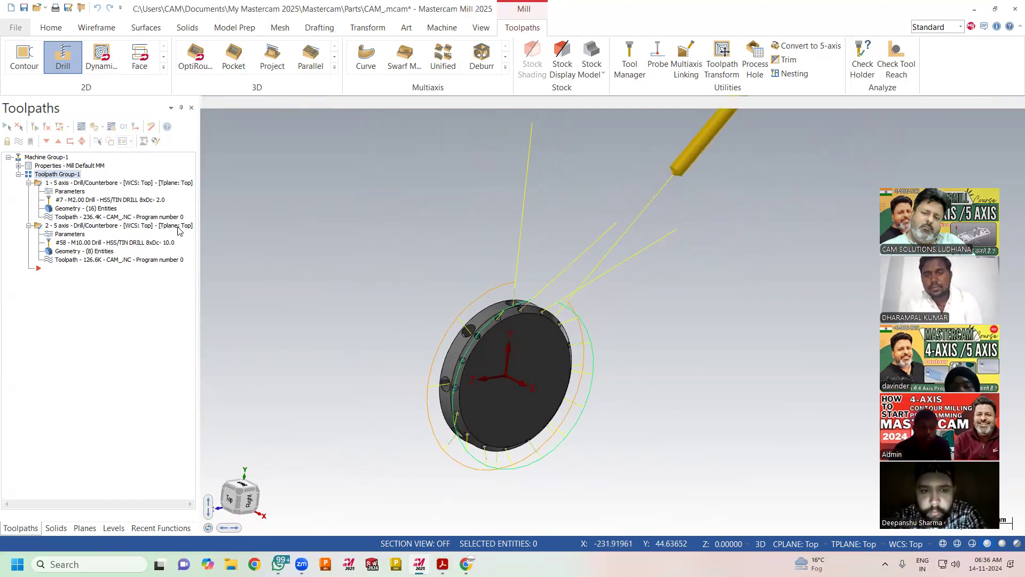
Set the 10 mm drill operation's clearance to 12 in its linking parameters and accept the change.
click(75, 236)
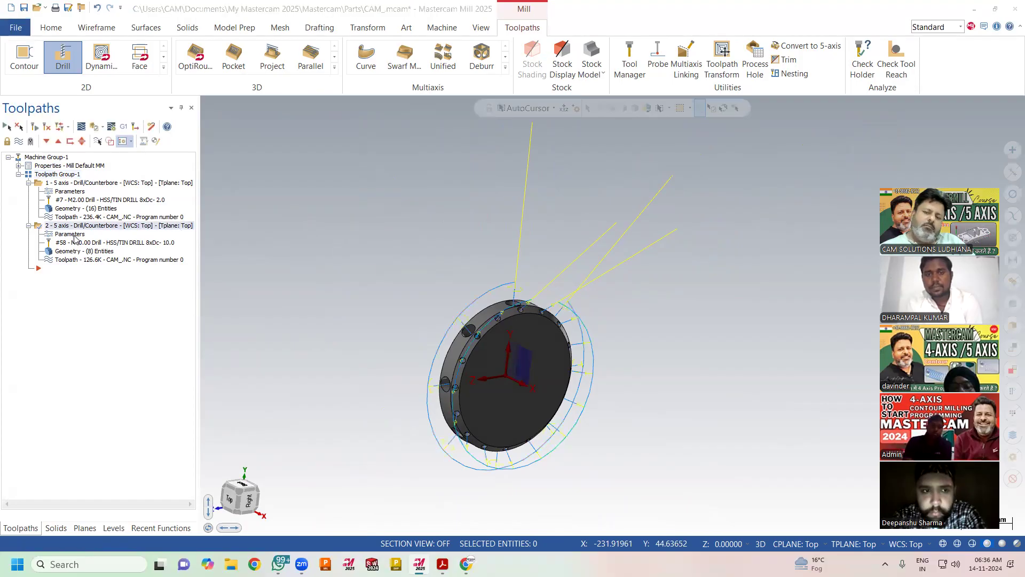
click(71, 208)
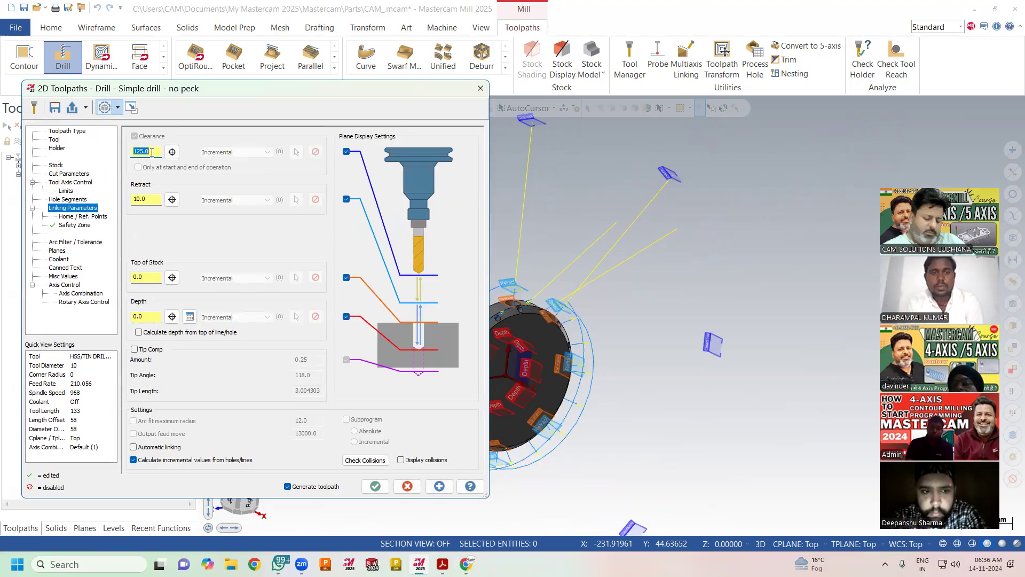
key(Return)
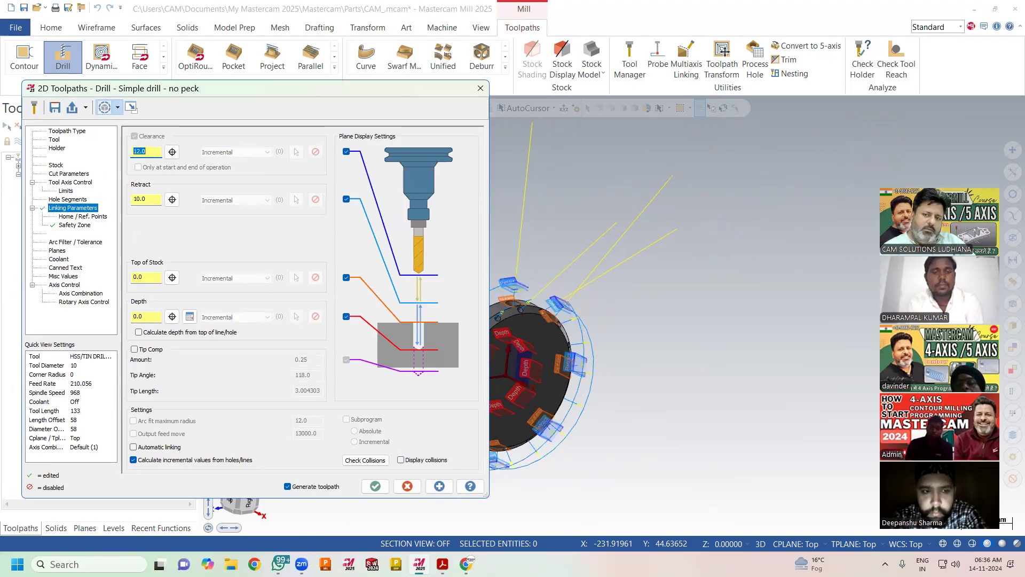
click(376, 487)
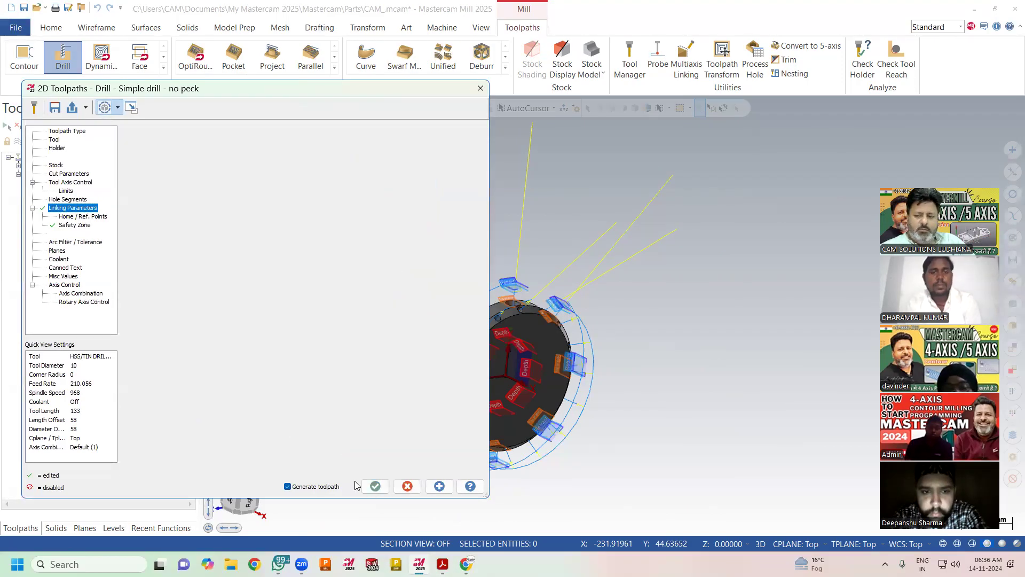
Set the 2 mm drill operation's clearance to 12 in its linking parameters and accept the change.
click(77, 192)
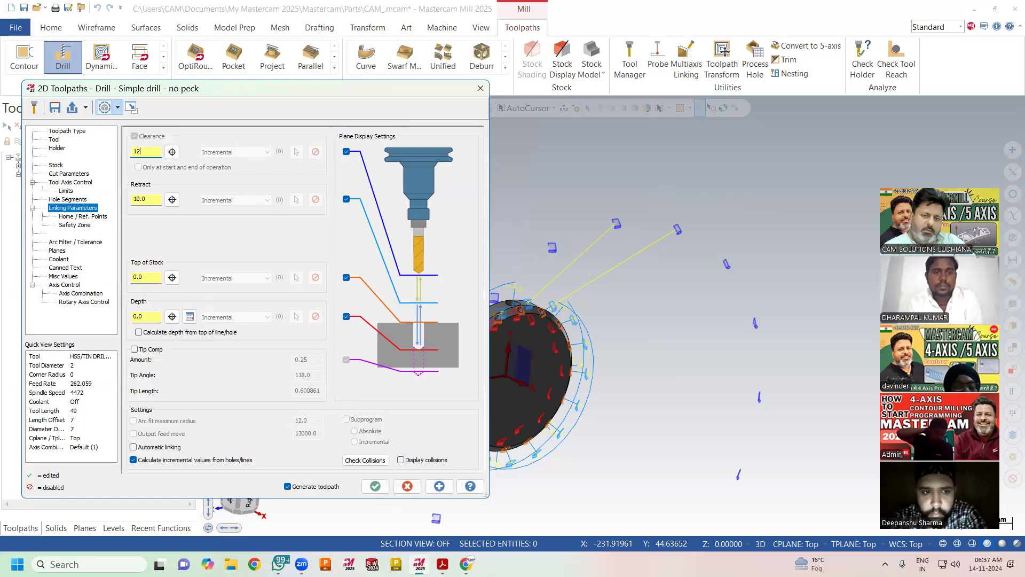
text(12)
key(Return)
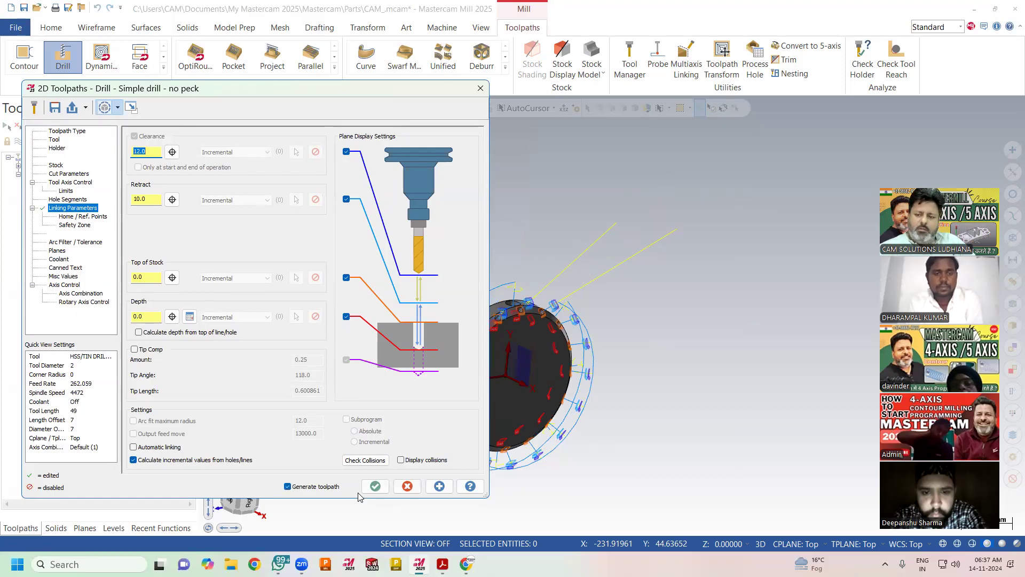
click(376, 486)
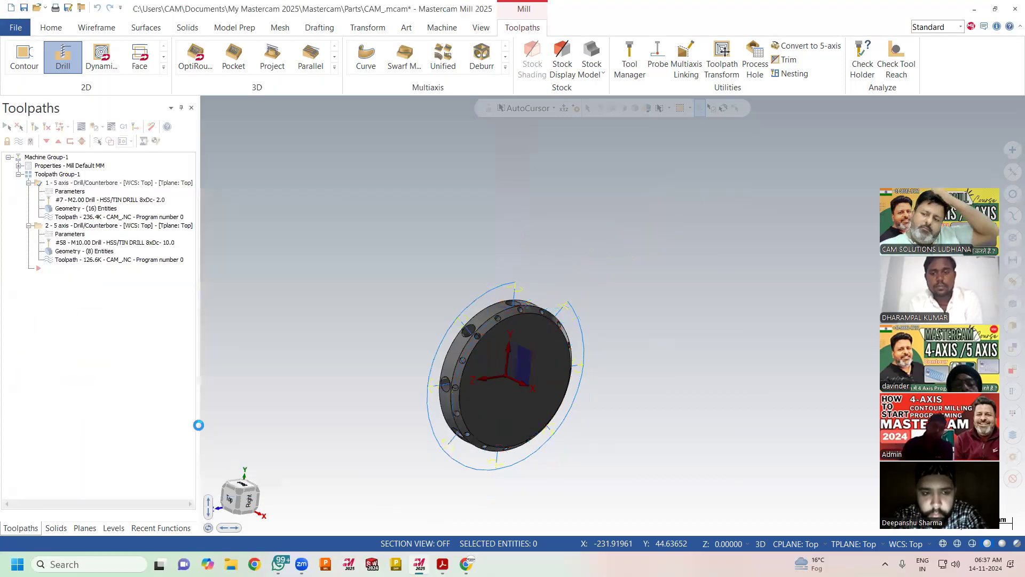
Sketch a circle with a radius of about 17.4 near the centre of the disc.
middle_drag(344, 332, 401, 344)
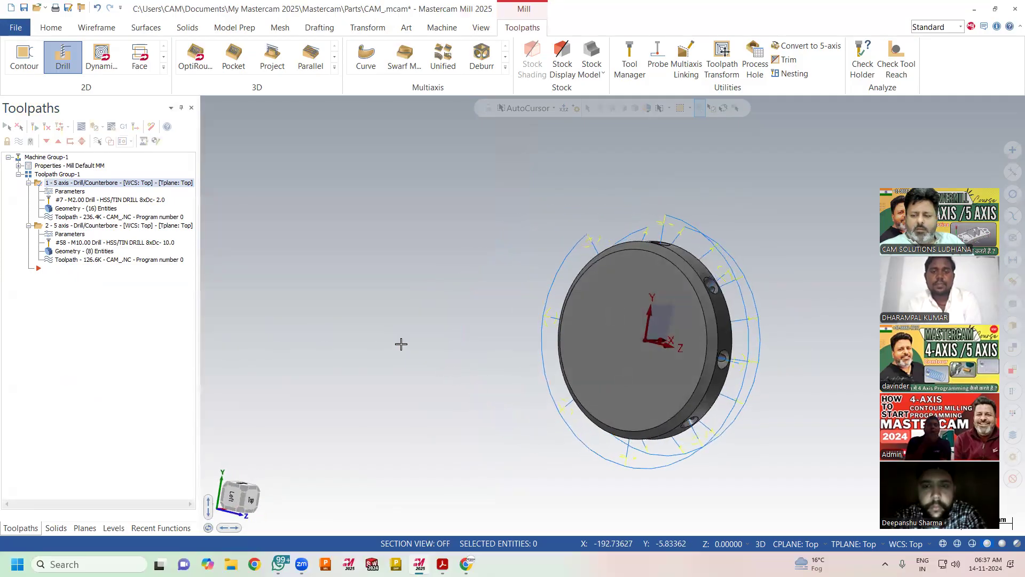
click(140, 28)
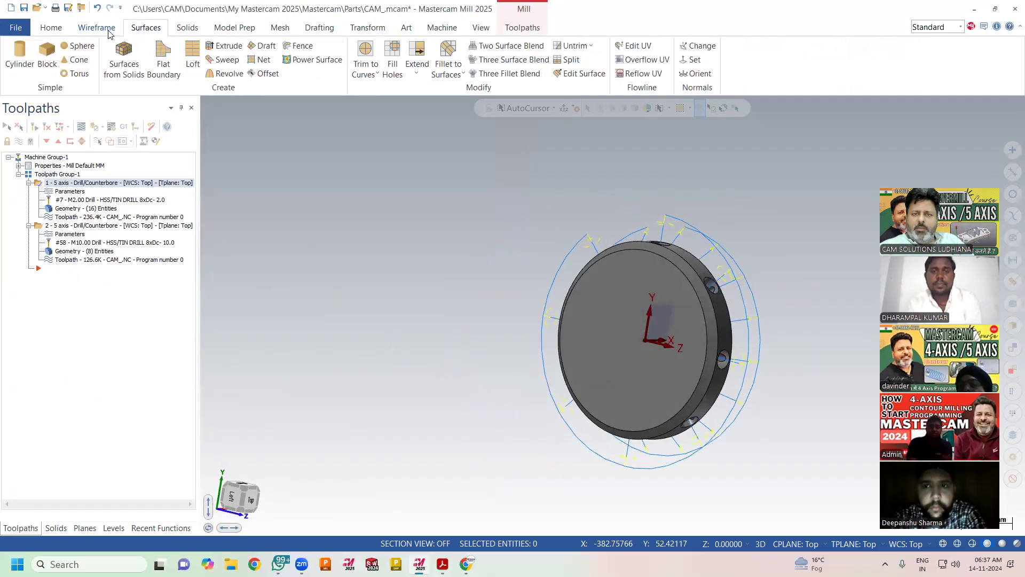
click(102, 28)
click(213, 59)
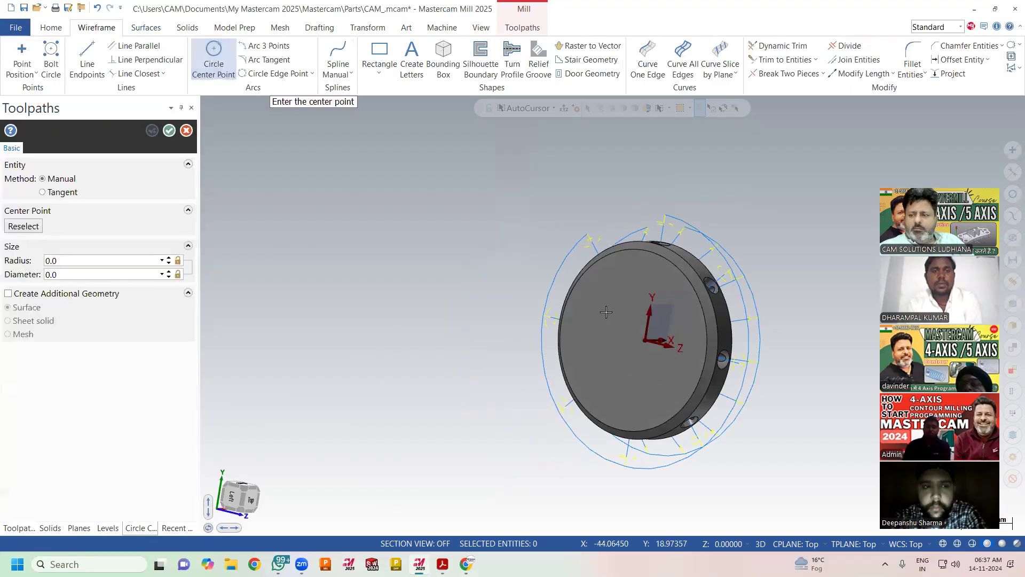
click(636, 341)
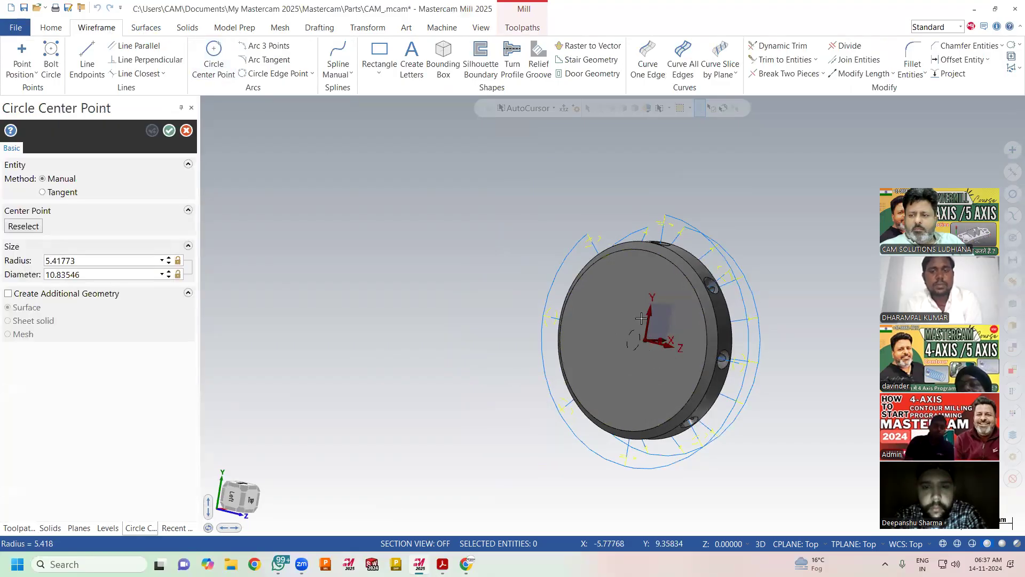
click(647, 309)
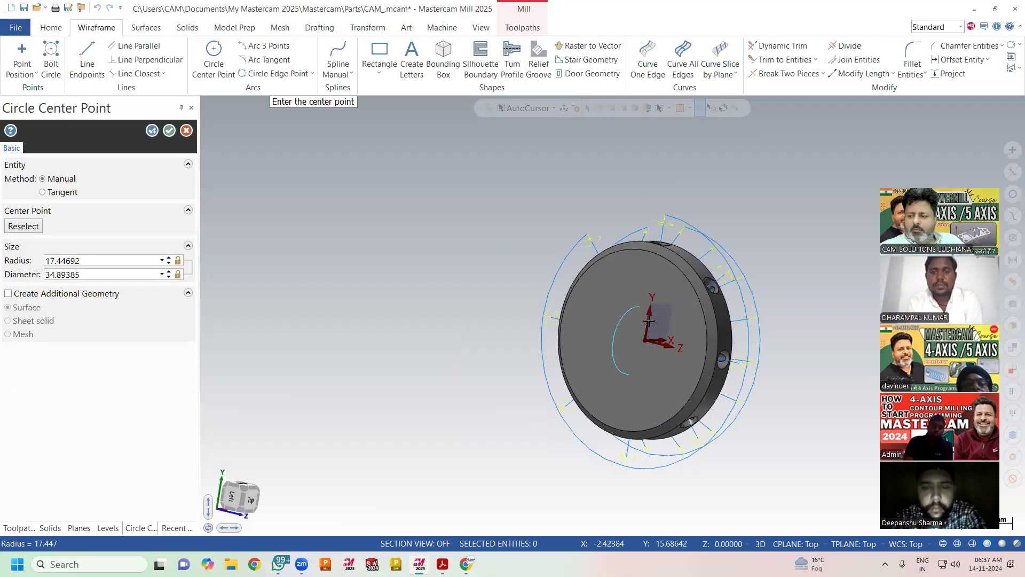
Switch the construction plane to Right, show the model in wireframe, and accept the circle.
click(801, 543)
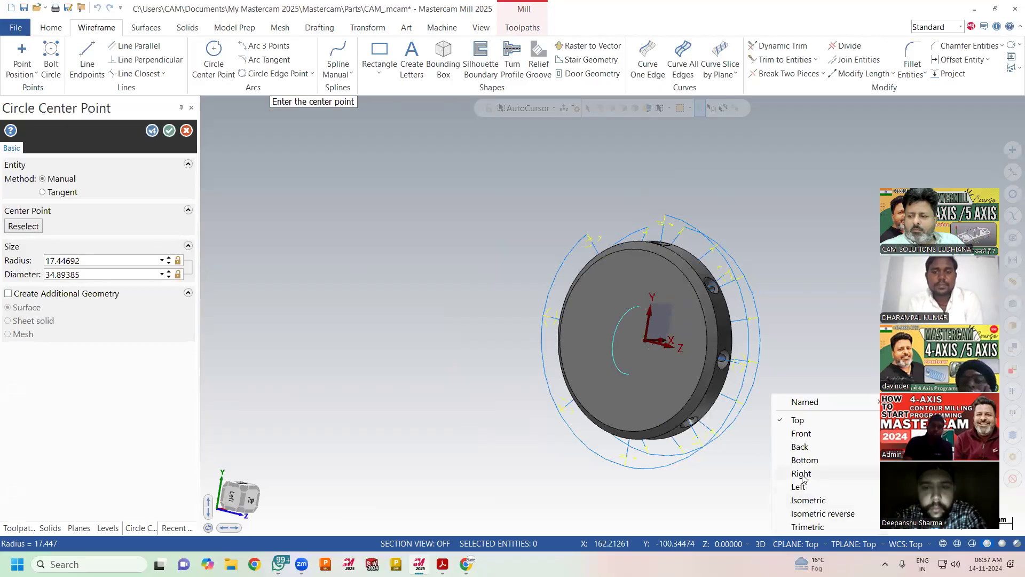
click(802, 473)
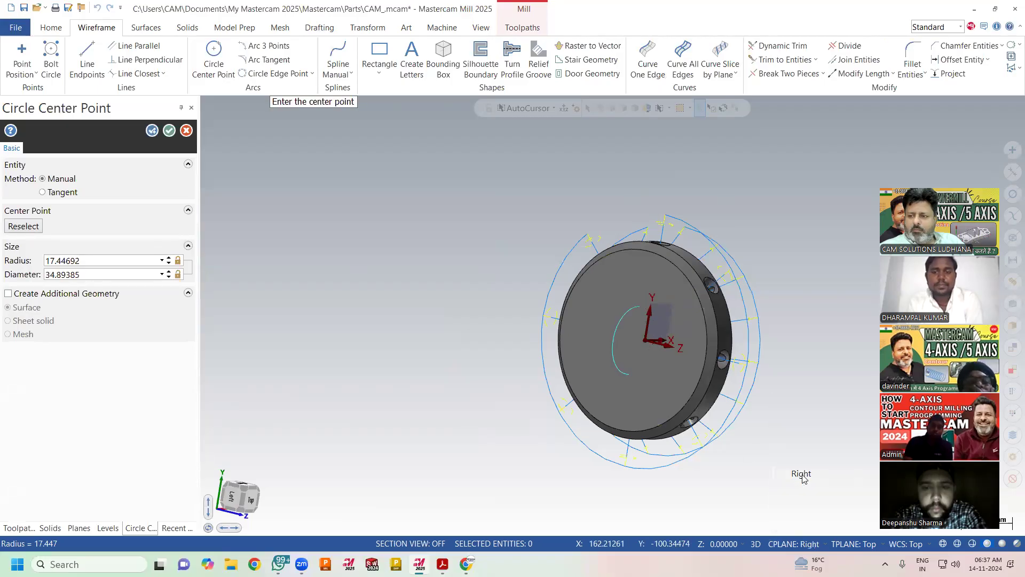
click(943, 545)
mouse_move(647, 454)
middle_down()
mouse_move(641, 477)
mouse_move(497, 369)
middle_up()
click(169, 130)
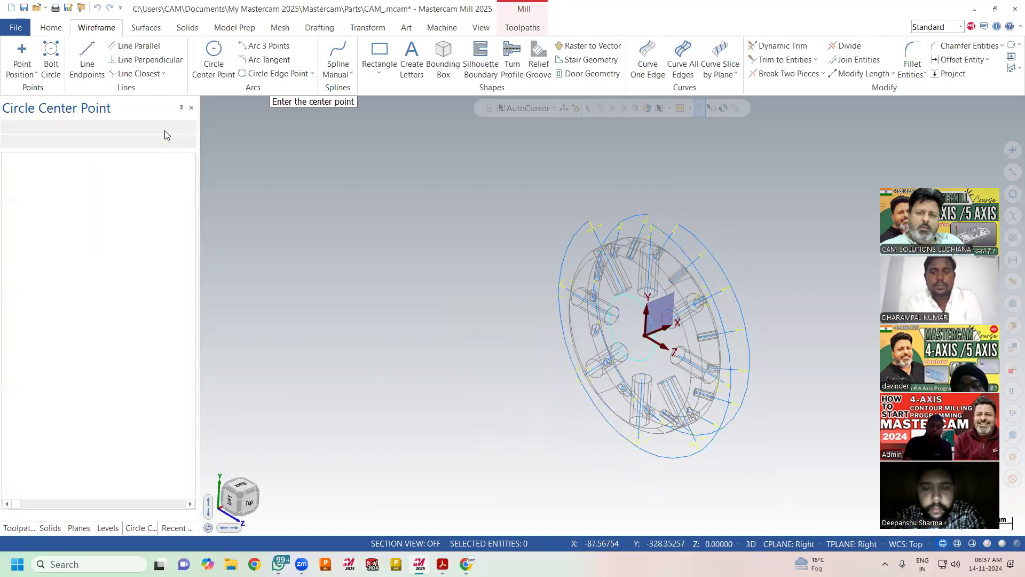
Extrude the circle by 150 in the reversed direction as a boss added to the disc, and regenerate the drill operations.
click(182, 29)
click(122, 53)
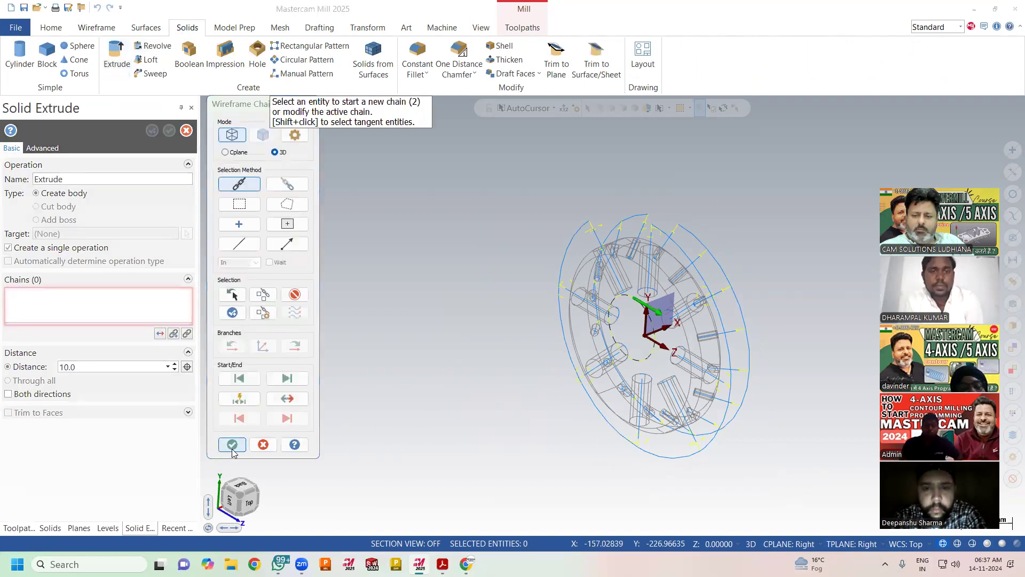
click(233, 445)
click(160, 333)
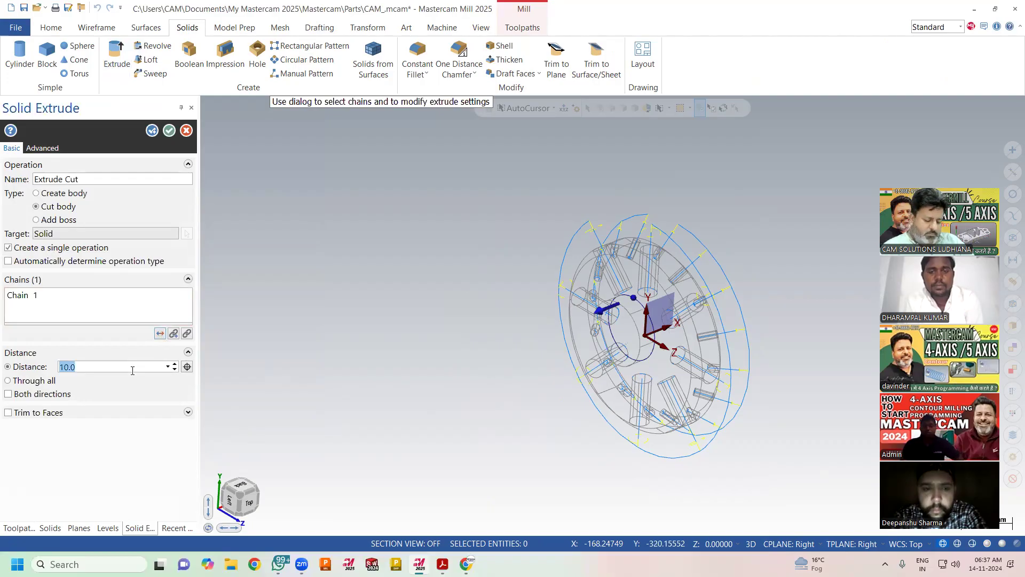
text(150)
key(Return)
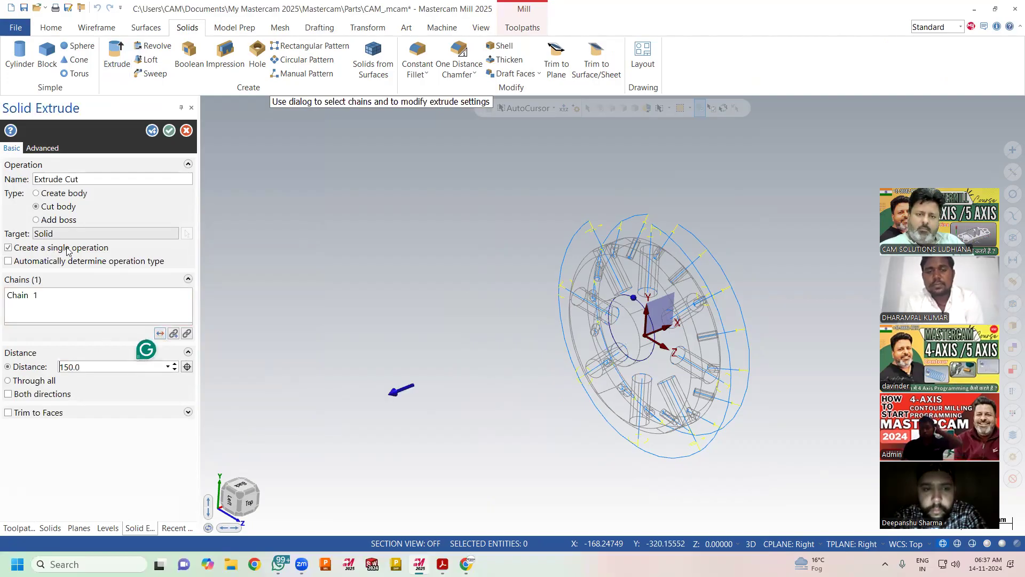
click(48, 219)
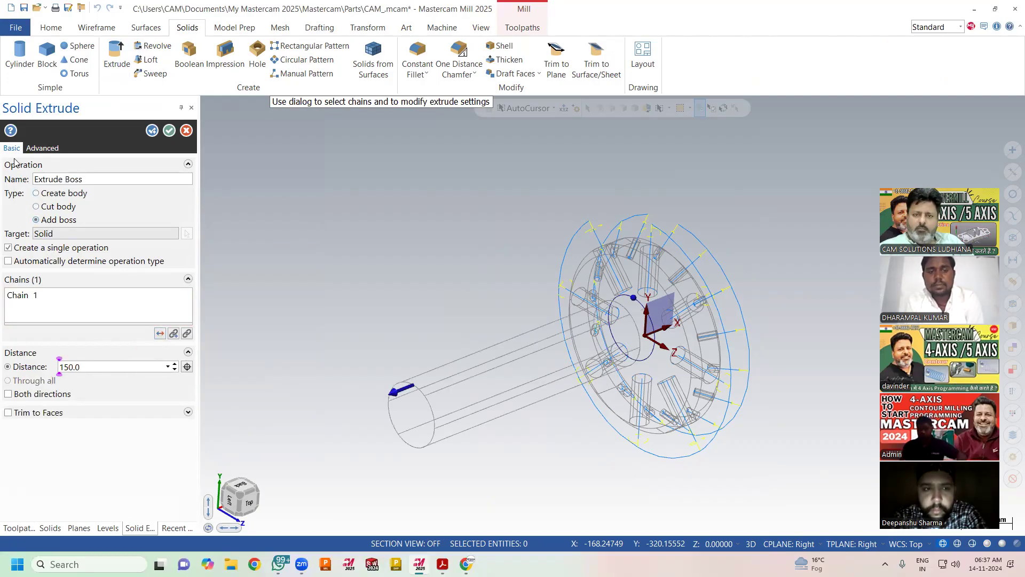
click(169, 130)
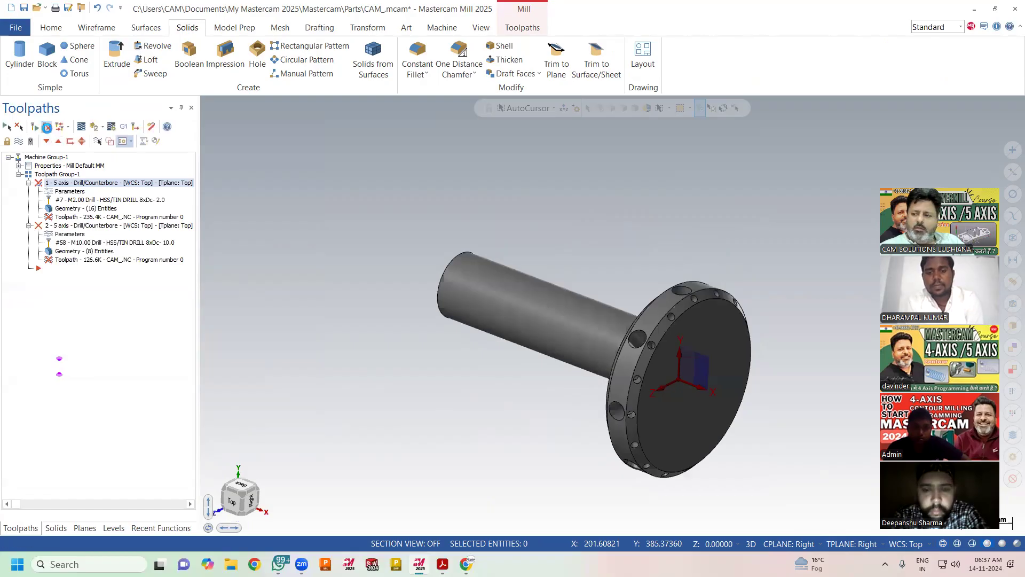
click(49, 127)
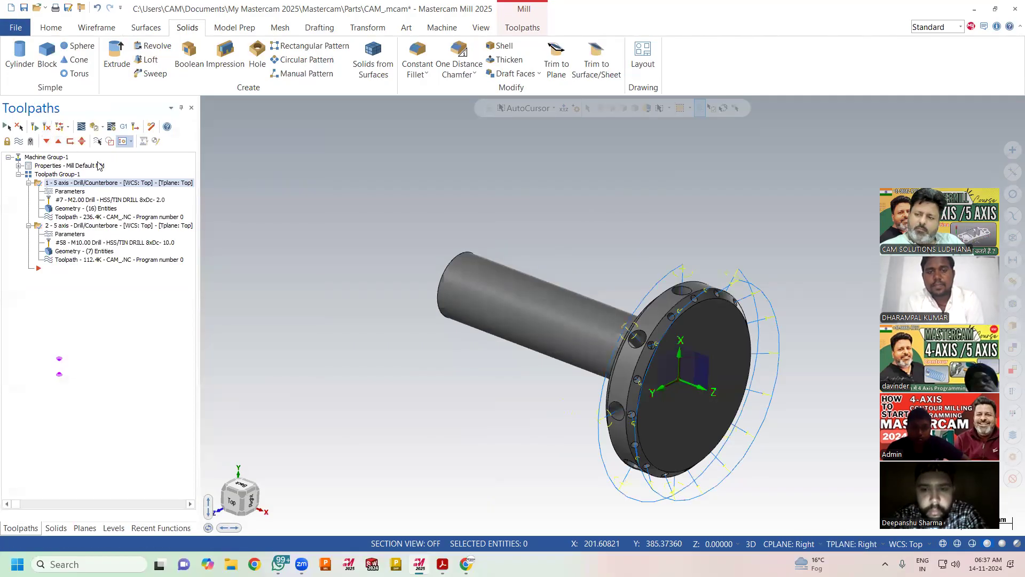
click(111, 131)
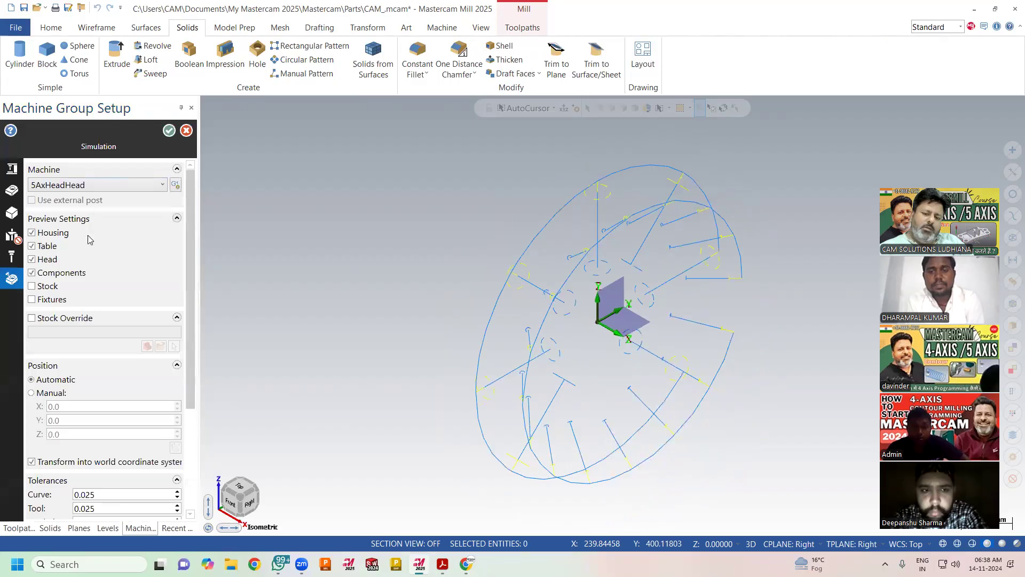
click(136, 185)
scroll(130, 243, up, 2)
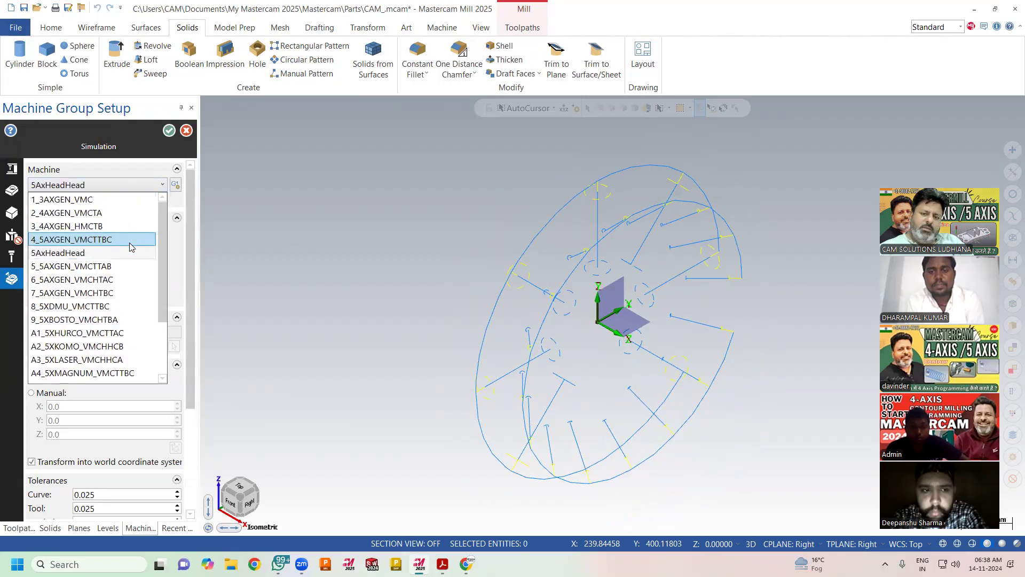
click(104, 212)
scroll(417, 289, down, 3)
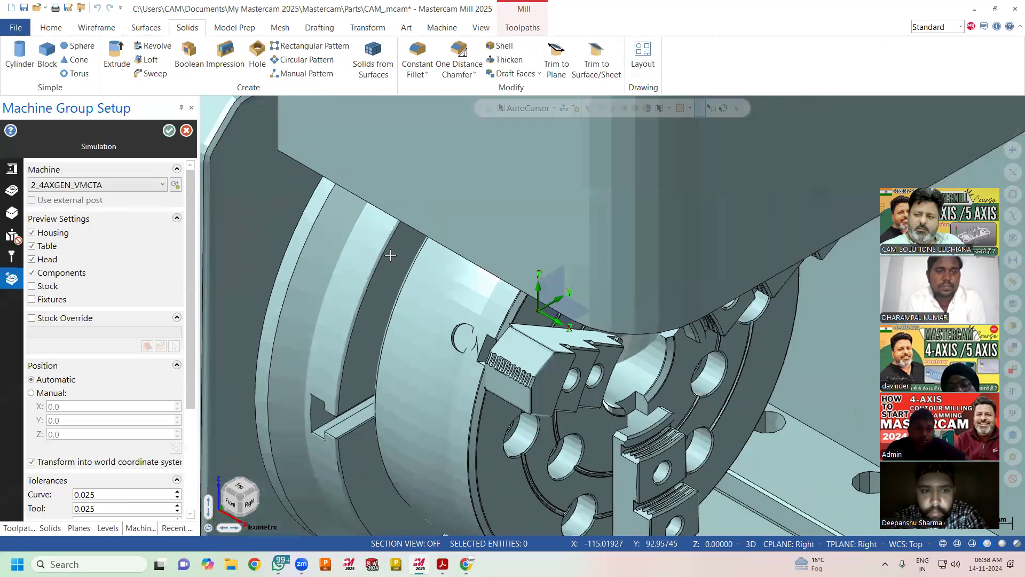
scroll(391, 255, down, 3)
mouse_move(527, 380)
middle_down()
mouse_move(429, 342)
mouse_move(519, 367)
middle_up()
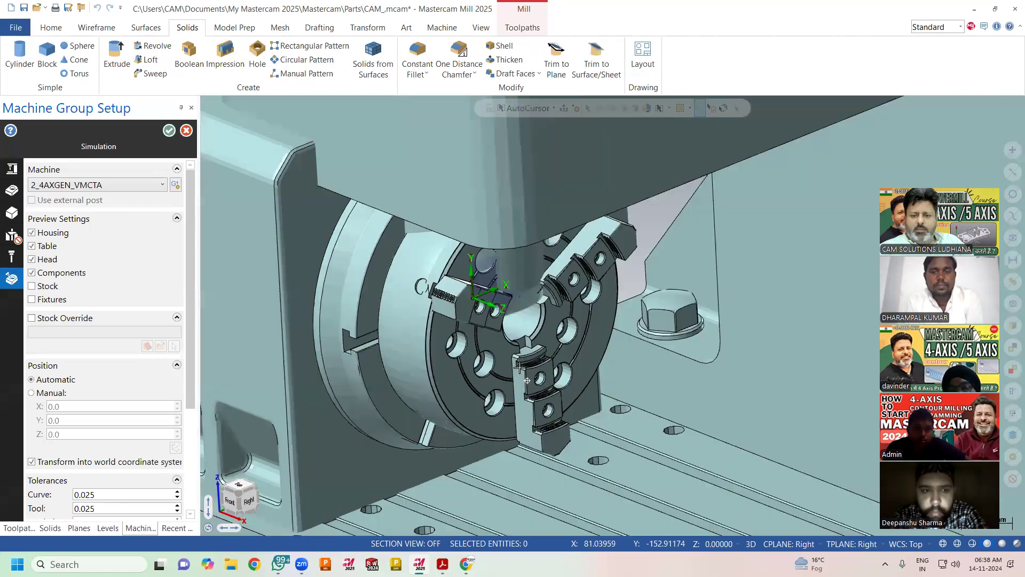
click(40, 396)
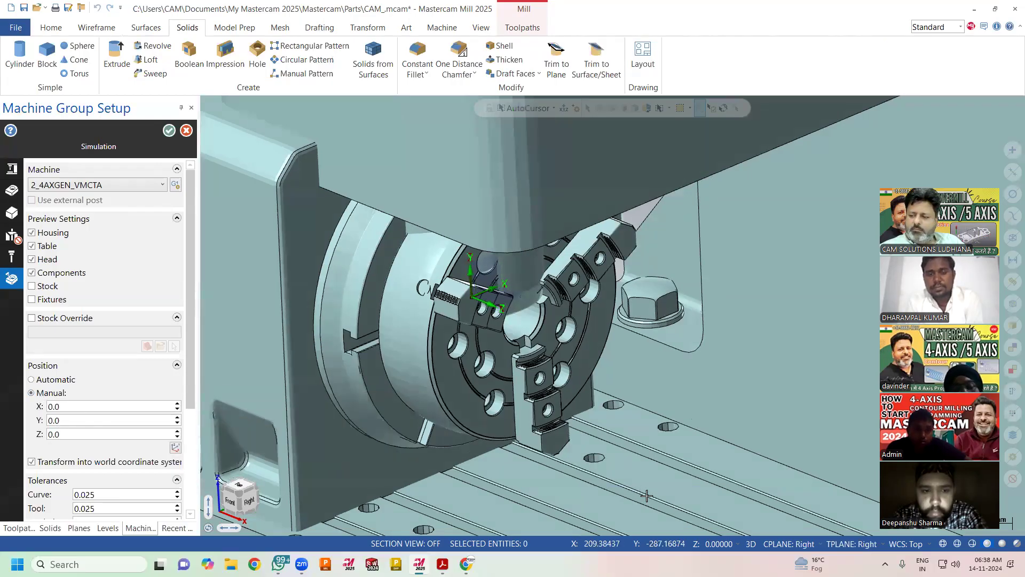
click(786, 544)
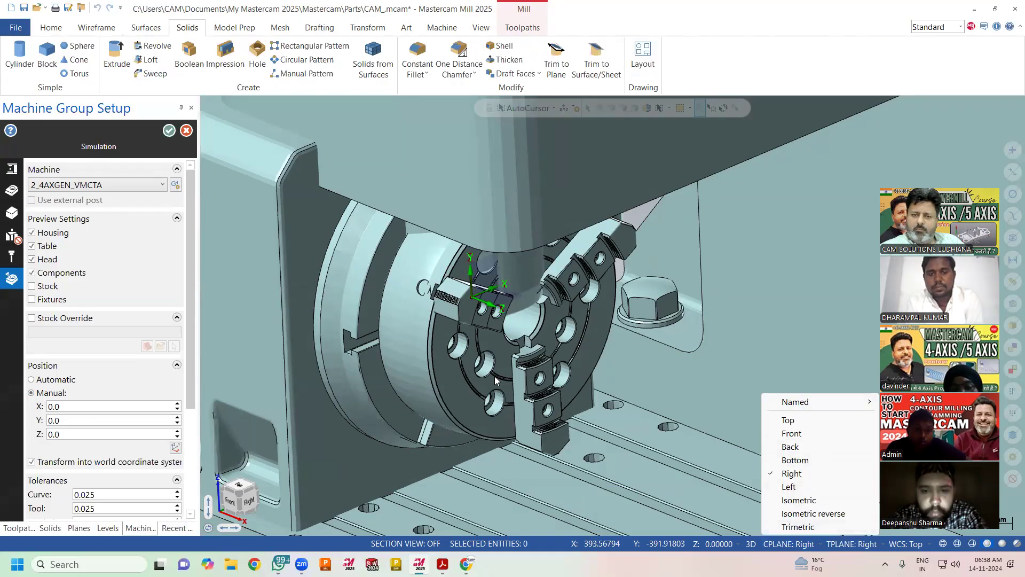
click(187, 136)
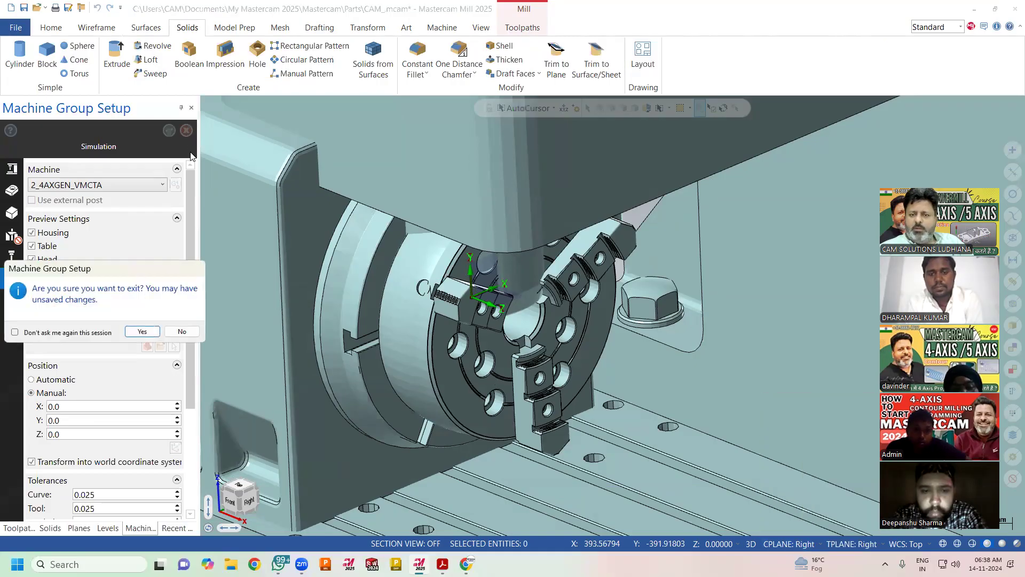
click(142, 332)
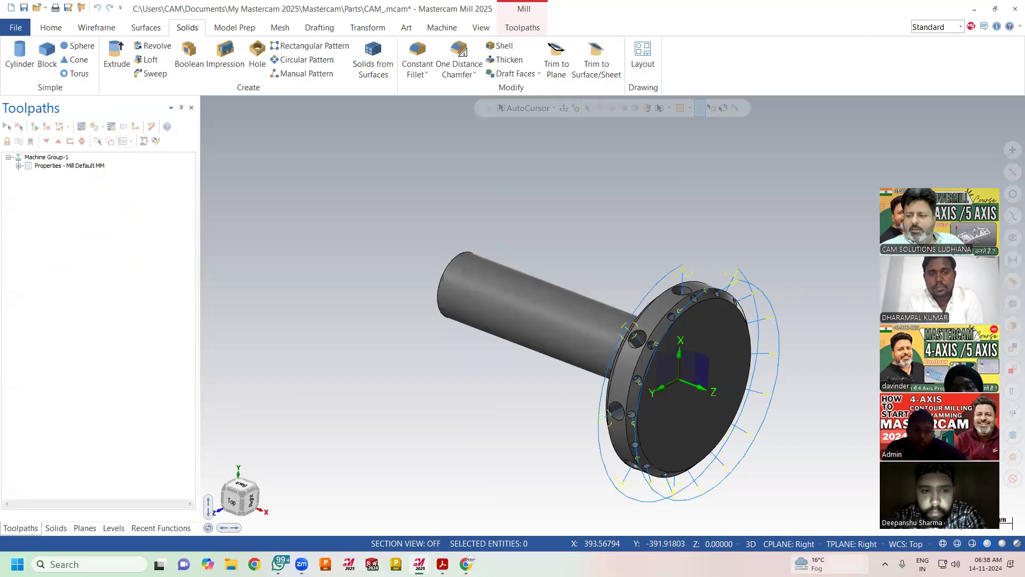
Set the construction and tool planes to Top and toggle the gnomon display.
click(787, 543)
click(789, 421)
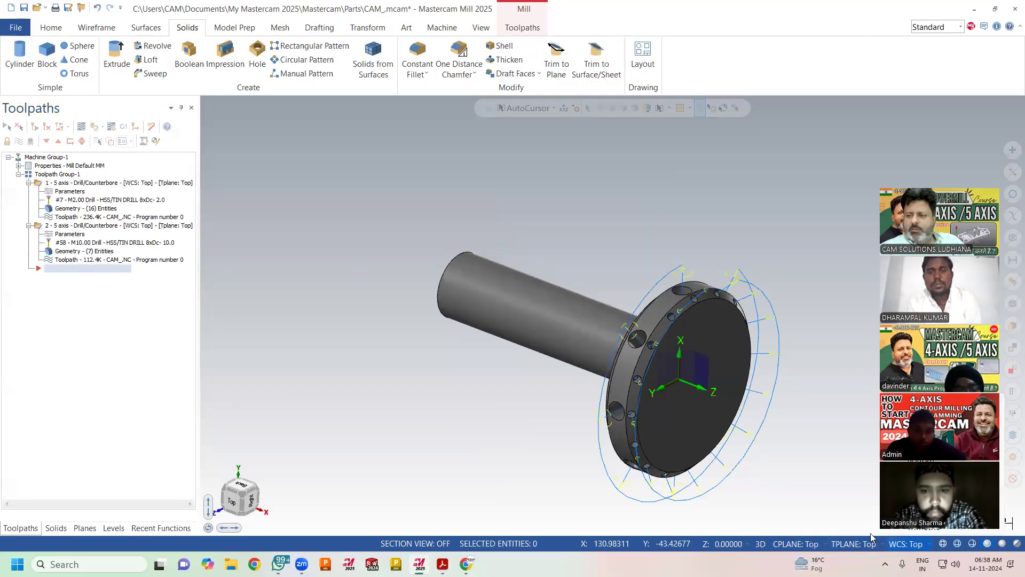
right_click(782, 261)
click(480, 27)
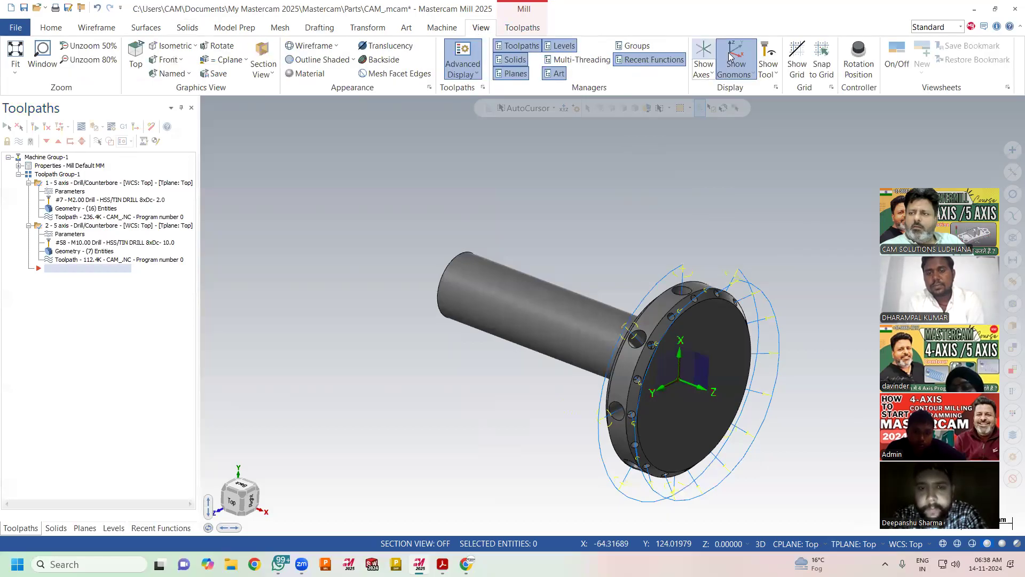
click(740, 59)
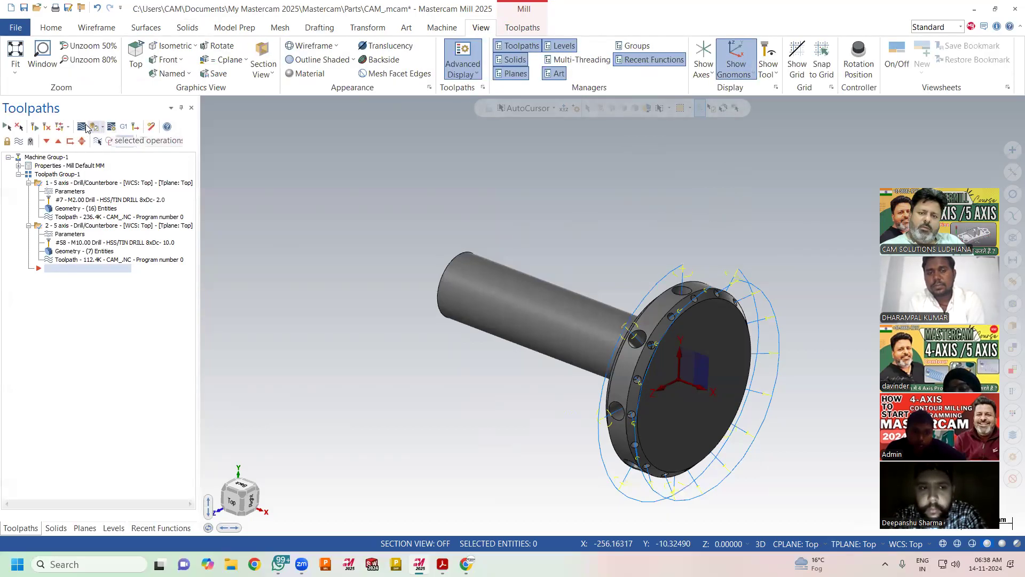
Choose 2_4AXGEN_VMCTA as the simulation machine in the machine group setup.
click(114, 127)
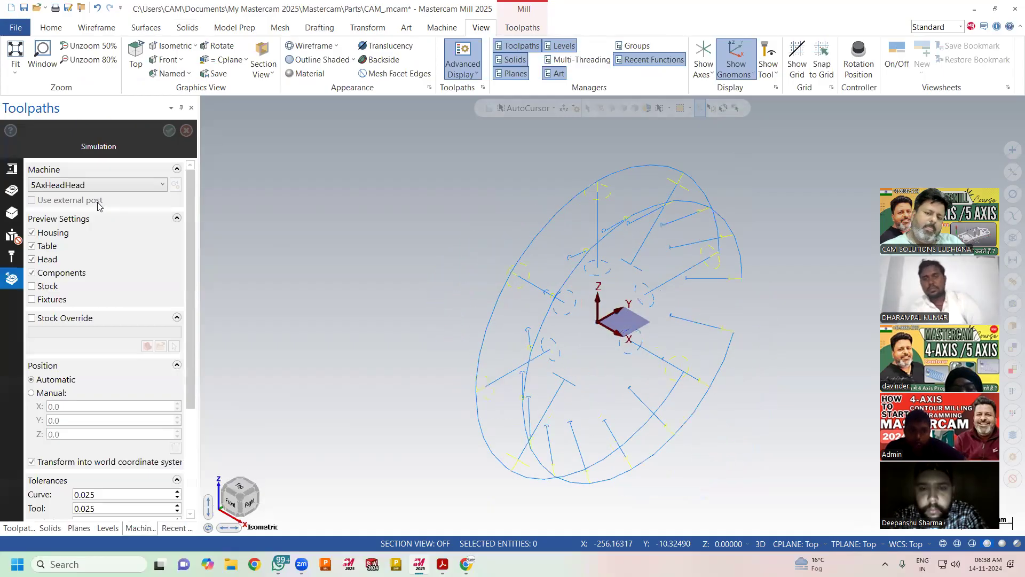
click(128, 184)
scroll(96, 224, up, 2)
click(93, 221)
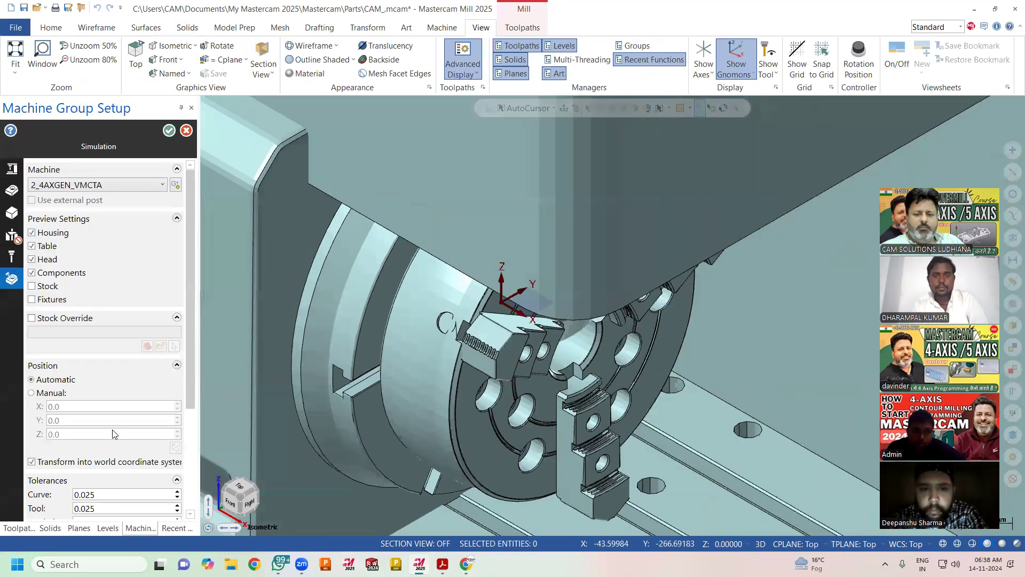
Position the part manually on the simulation machine with X at 200 and accept the machine group setup.
middle_drag(330, 343, 361, 356)
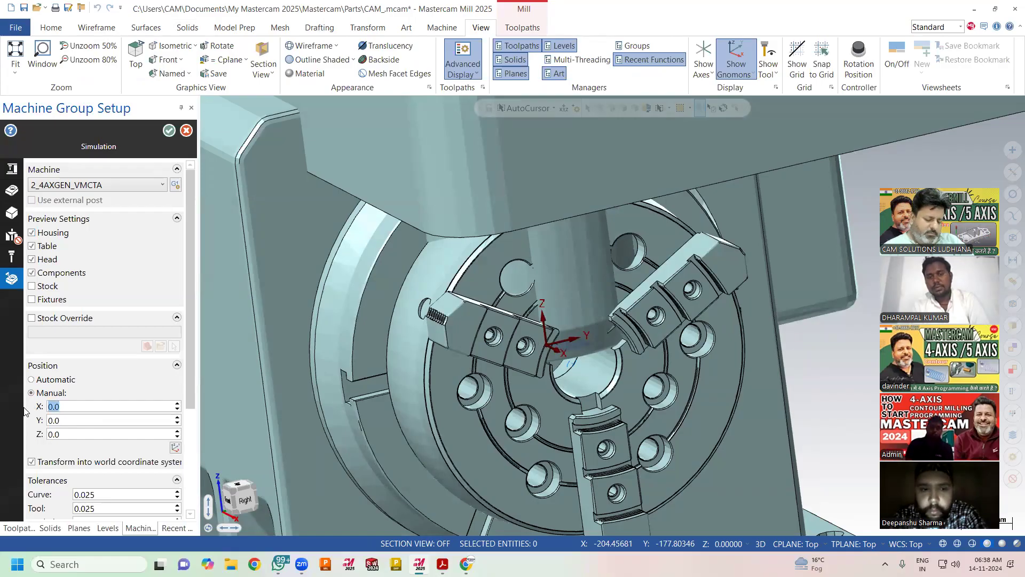
key(Return)
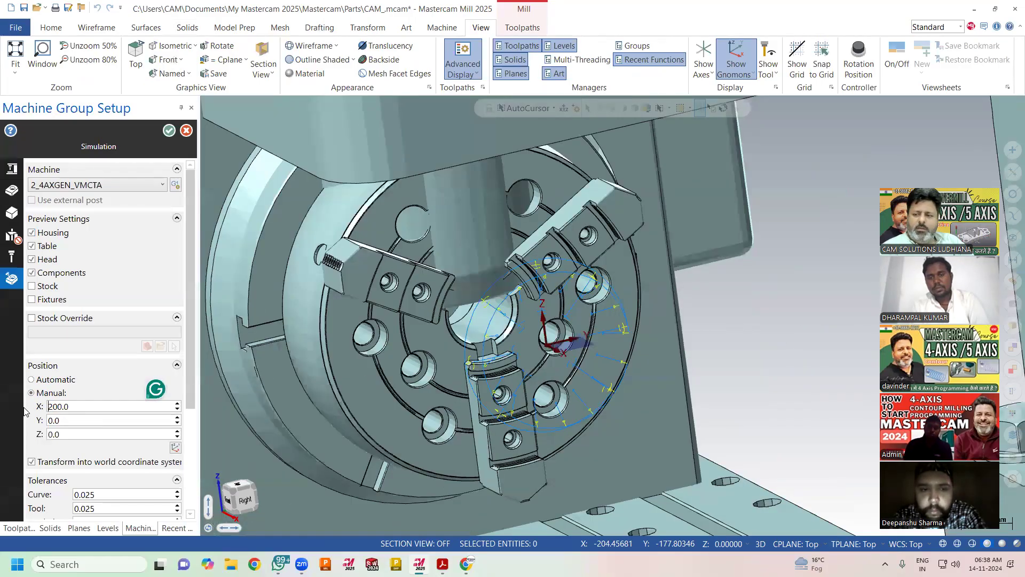
middle_drag(398, 463, 496, 467)
scroll(468, 350, down, 2)
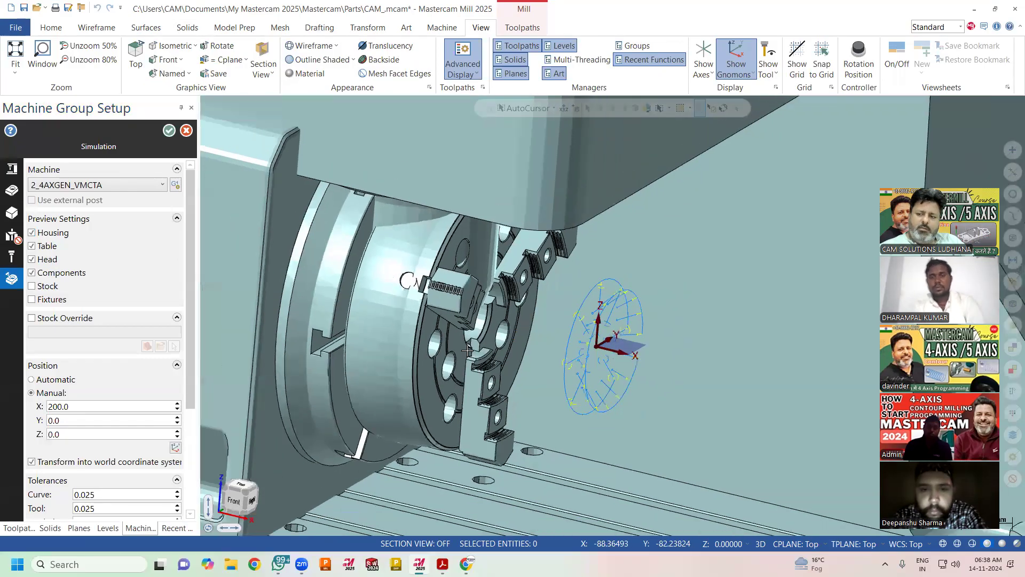
click(169, 131)
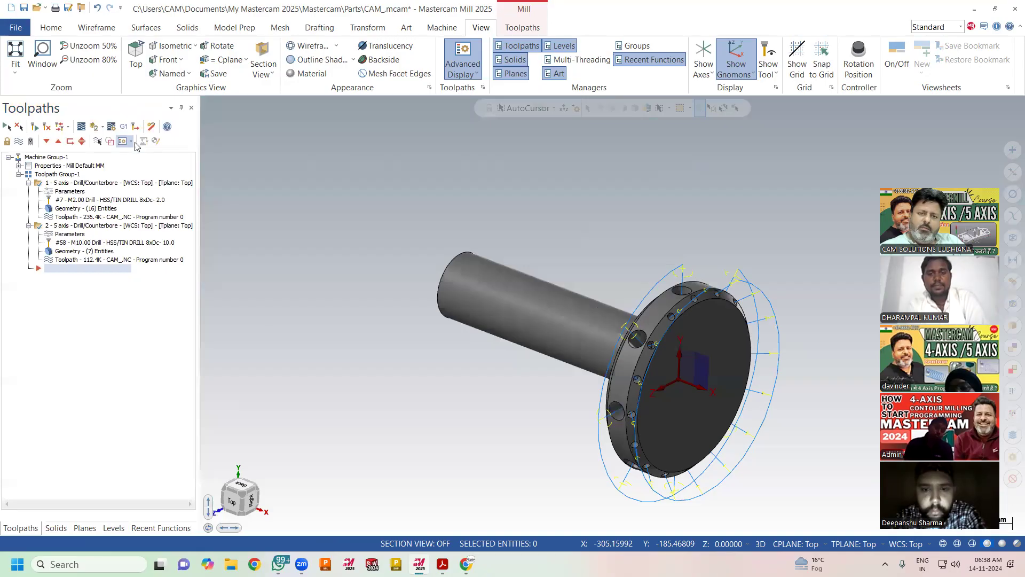
click(18, 166)
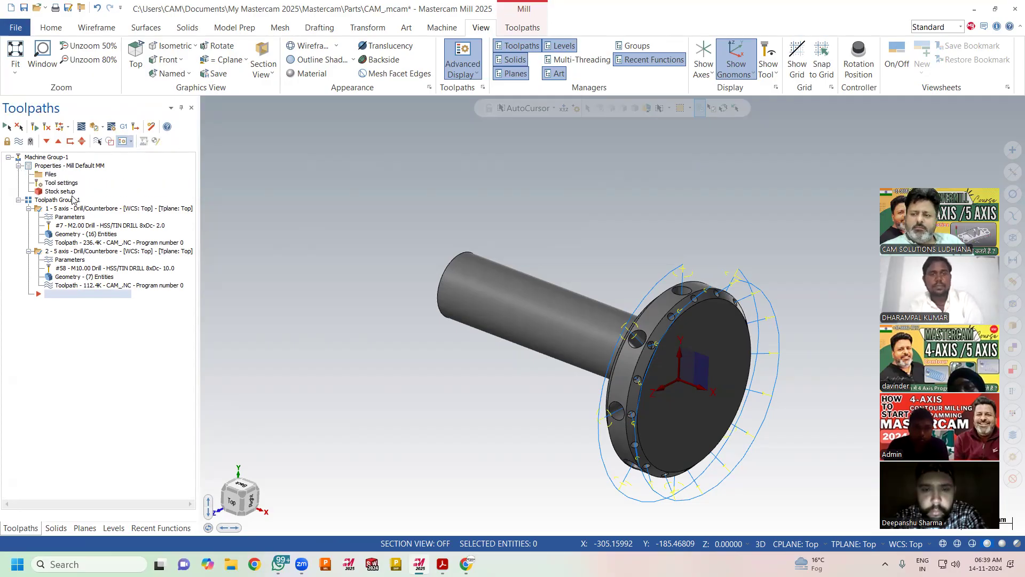
click(63, 191)
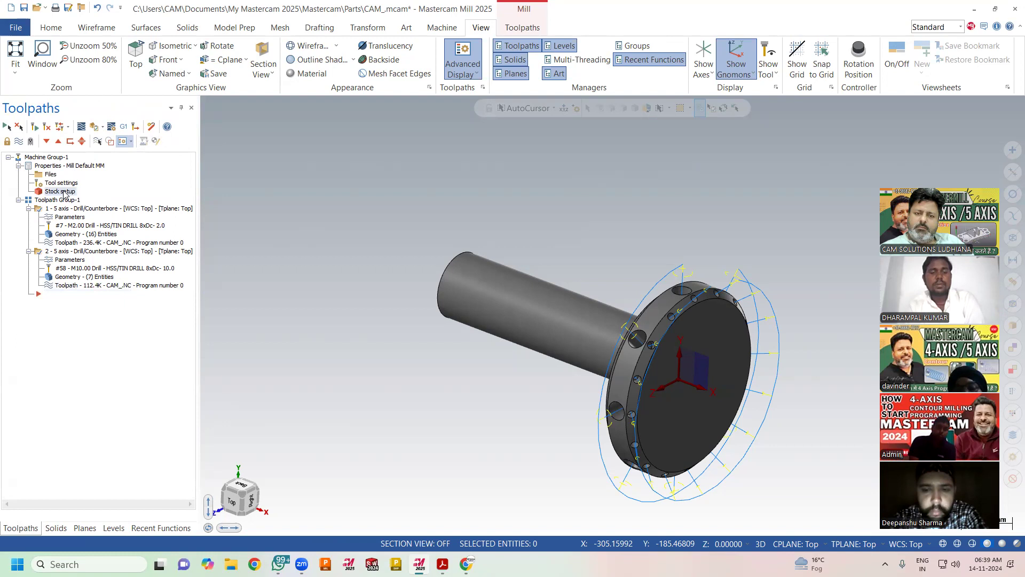
double_click(63, 192)
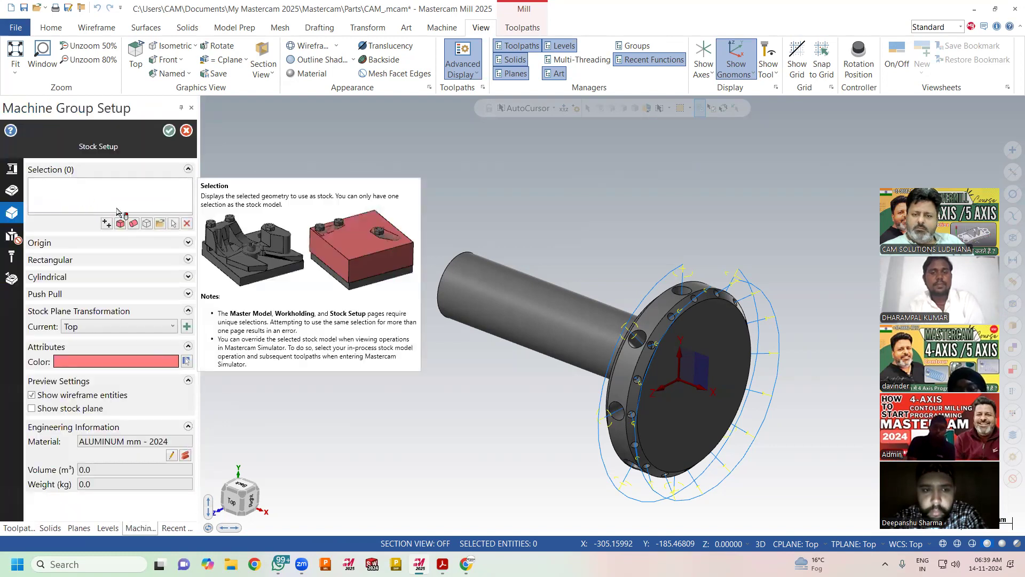
click(132, 226)
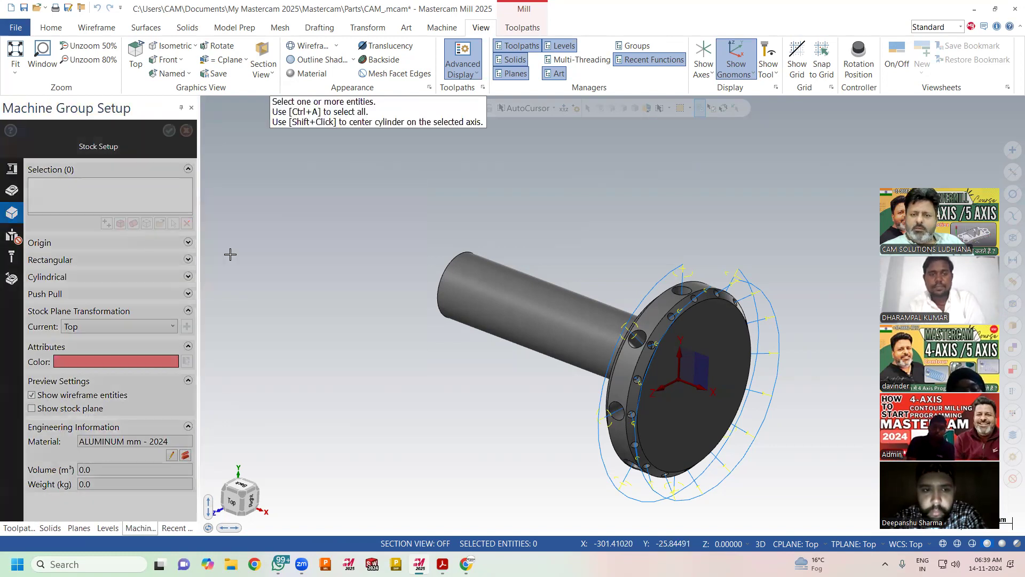
click(594, 348)
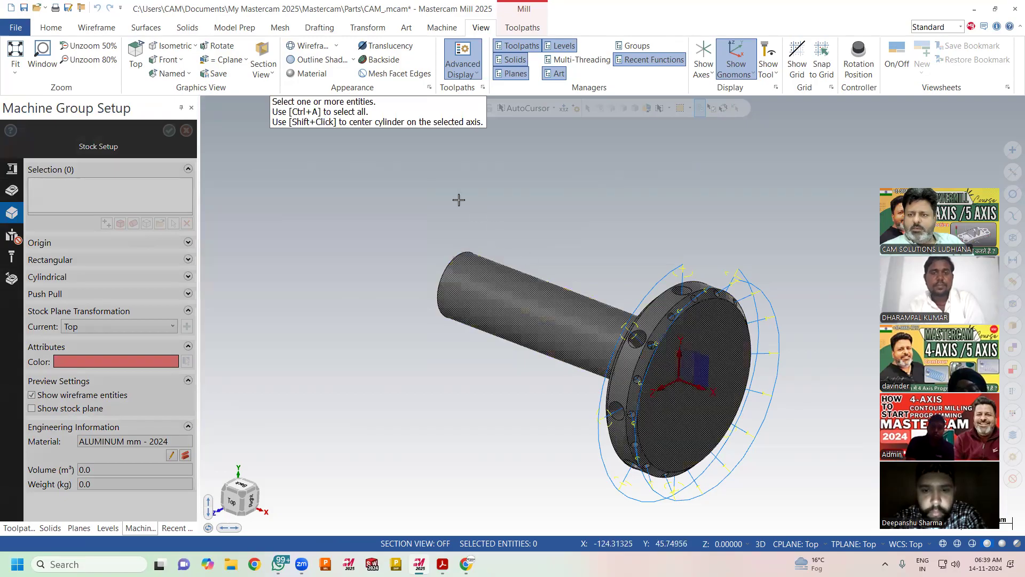
key(Return)
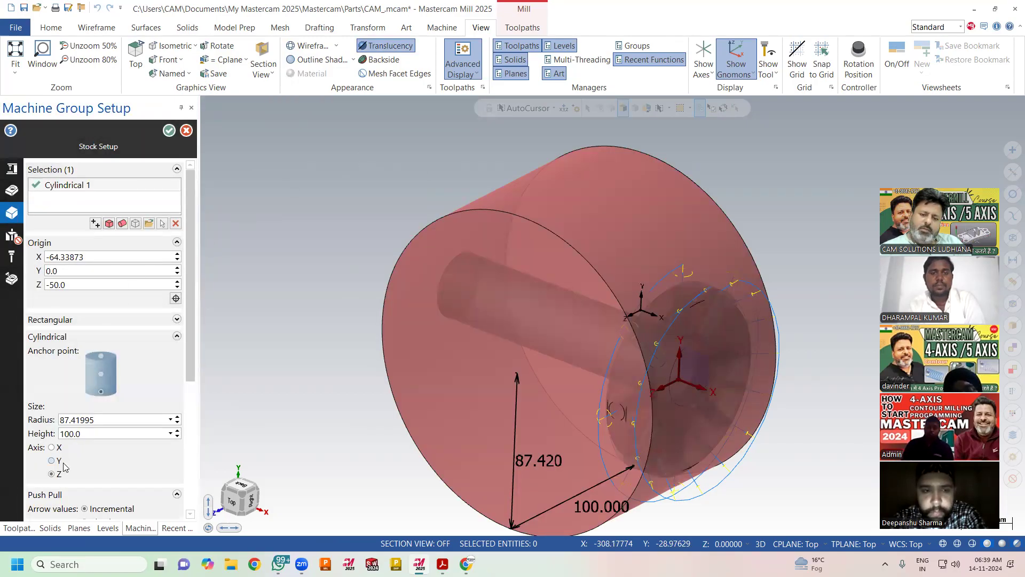
click(52, 447)
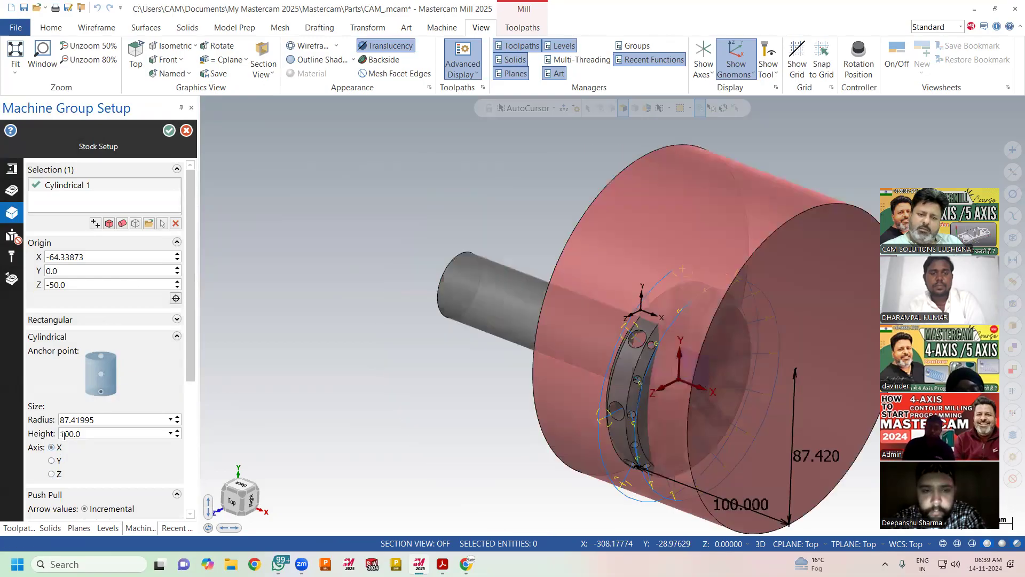
click(122, 224)
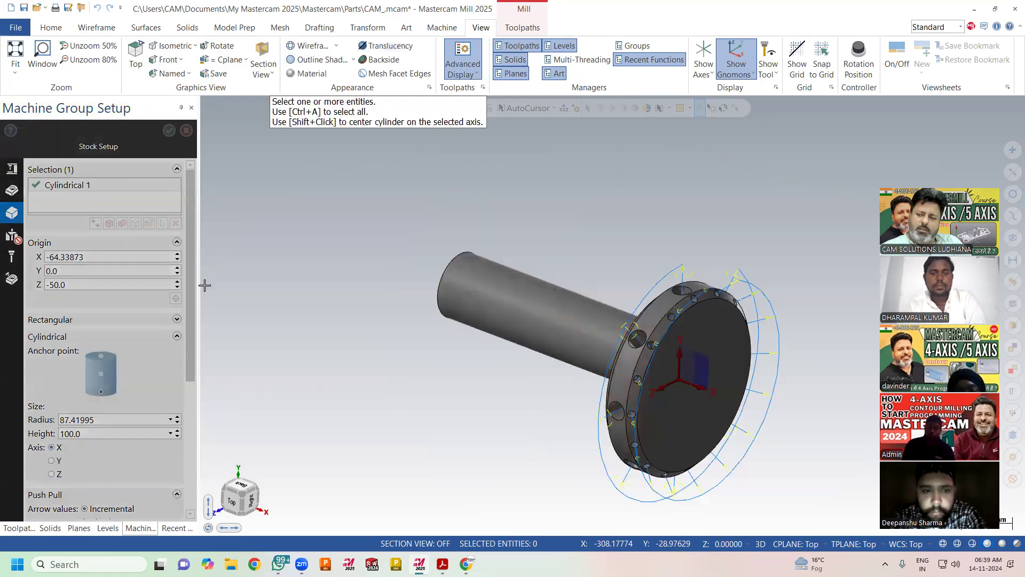
click(604, 360)
key(Return)
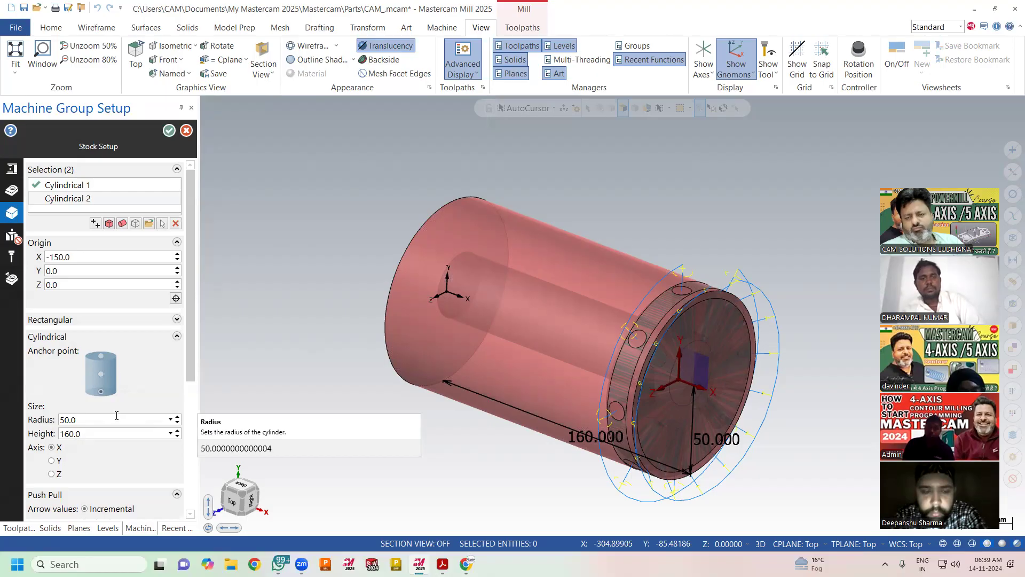
click(187, 136)
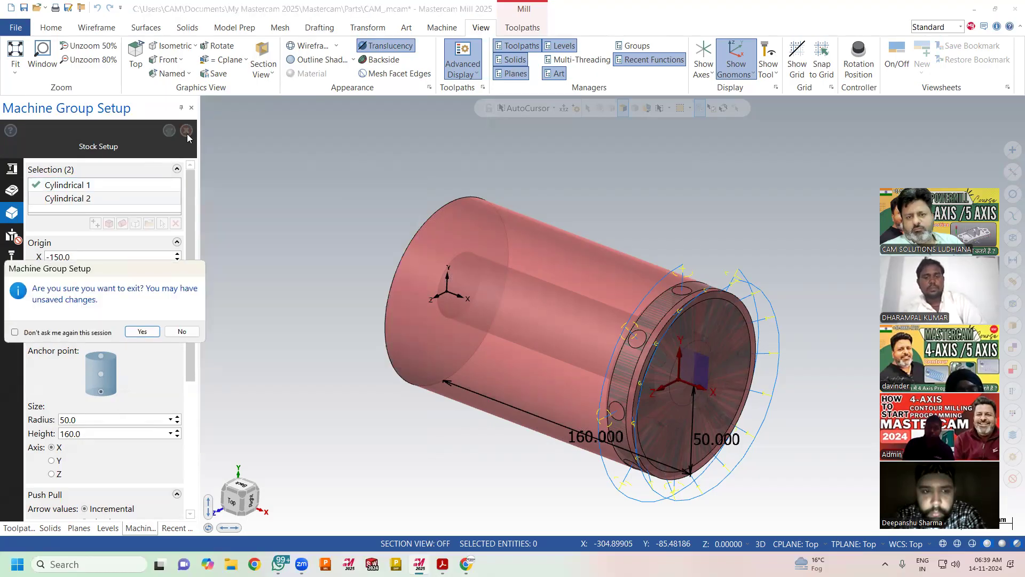
click(144, 333)
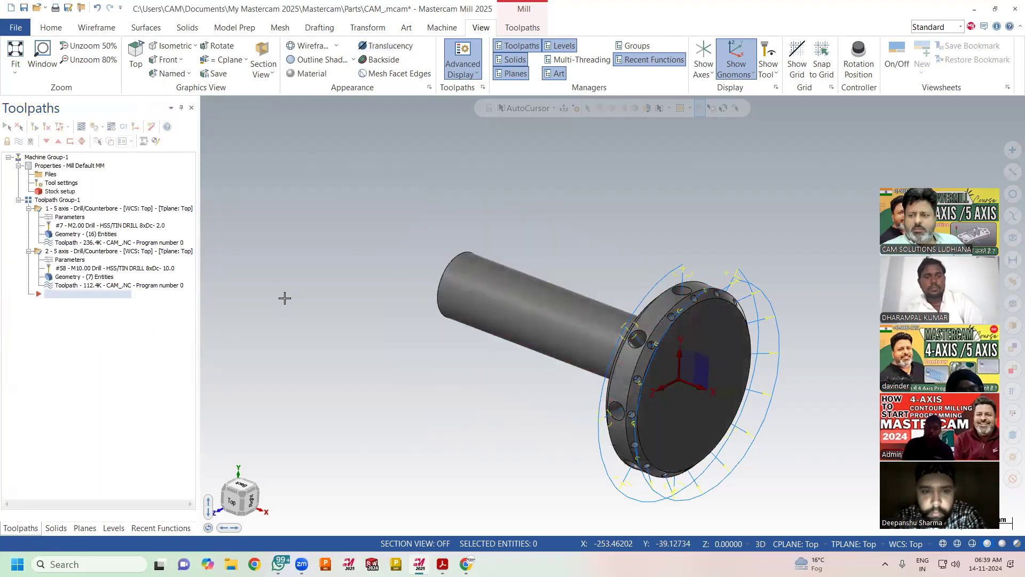
Unblank the large circle that defines the disc's outer profile.
click(52, 28)
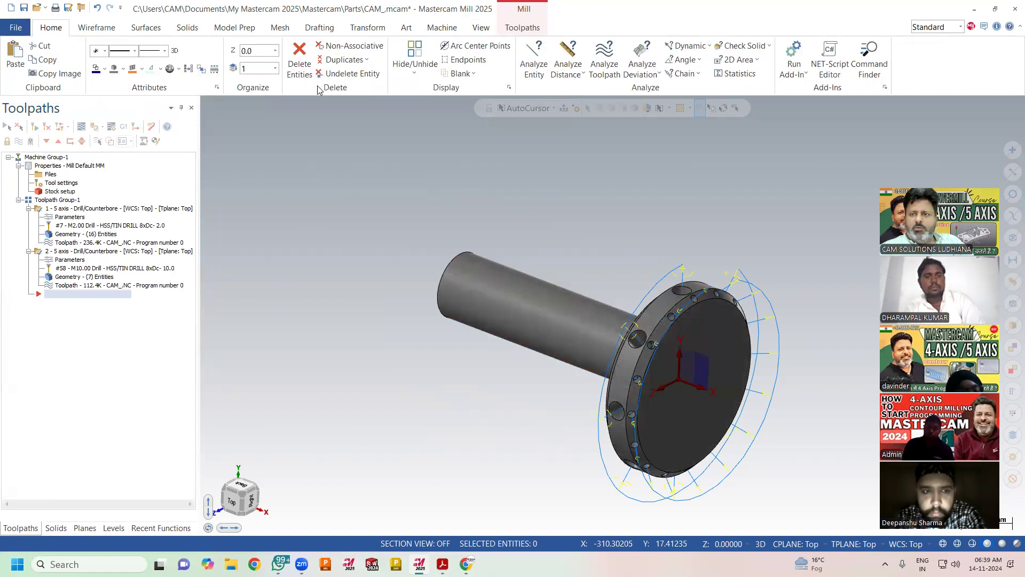
click(473, 73)
click(466, 101)
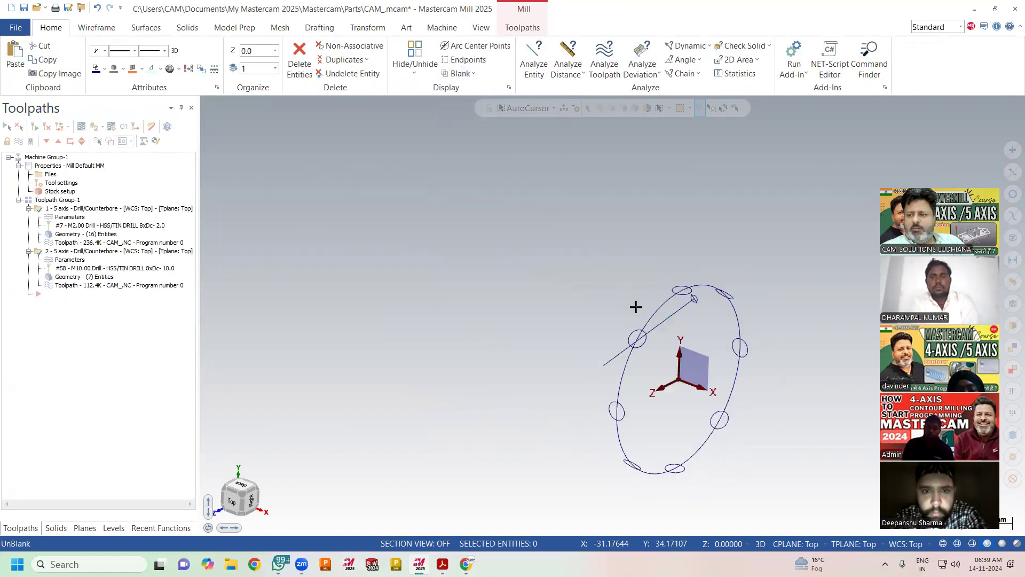
click(655, 310)
click(579, 131)
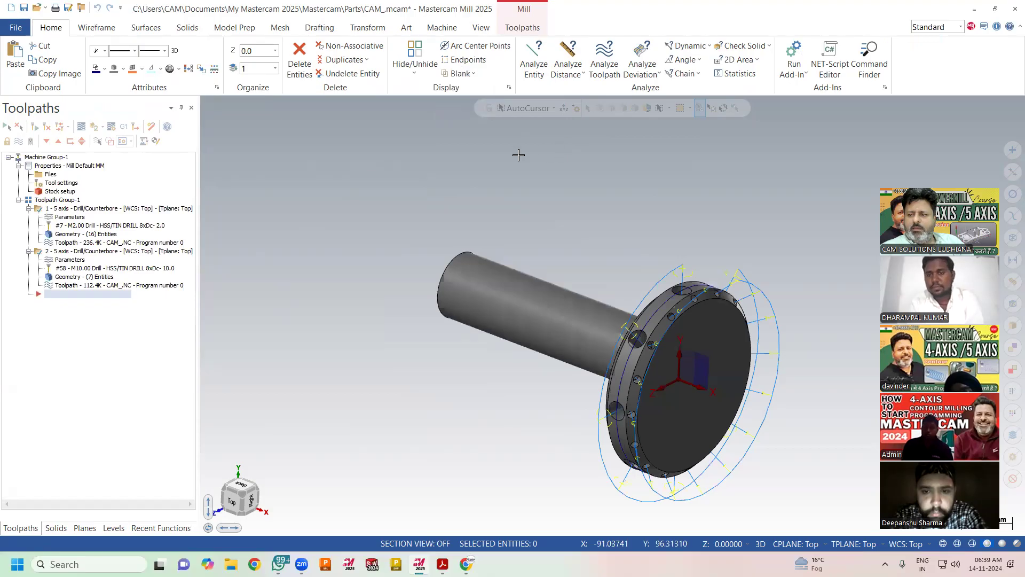
Extrude the disc's profile circle by 10 in both directions as a separate new body.
click(181, 28)
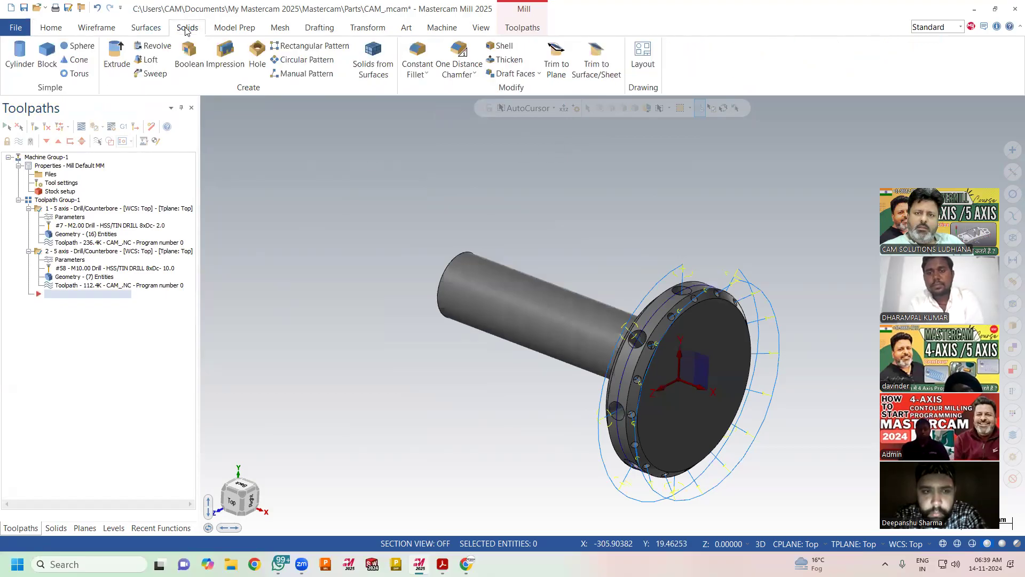
click(117, 56)
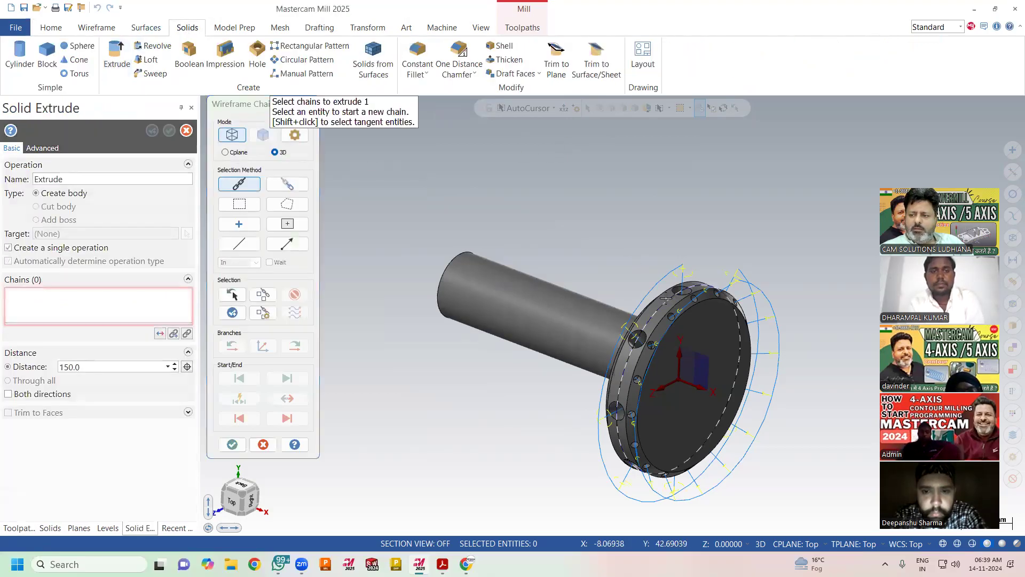
click(665, 298)
click(233, 444)
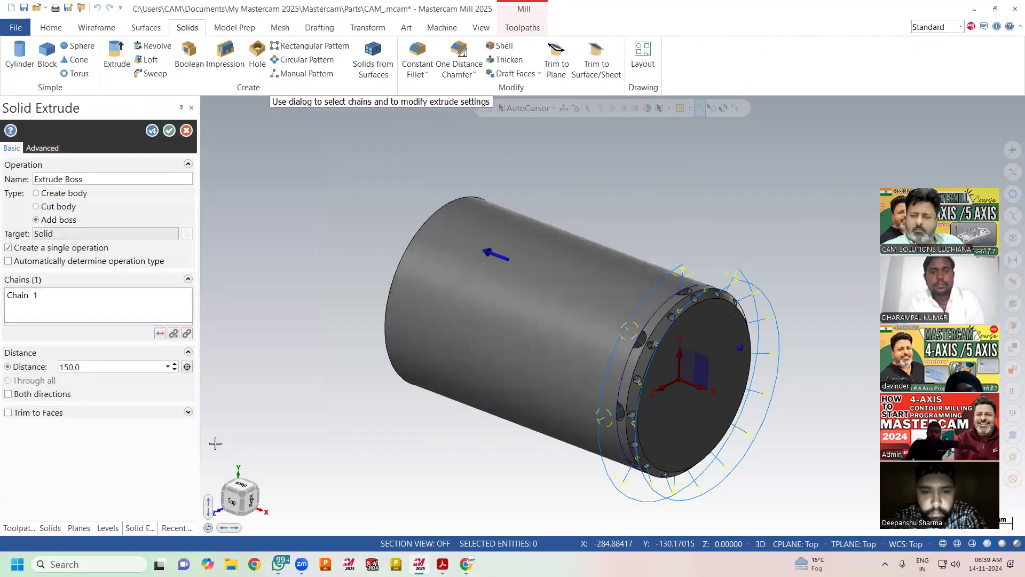
click(36, 395)
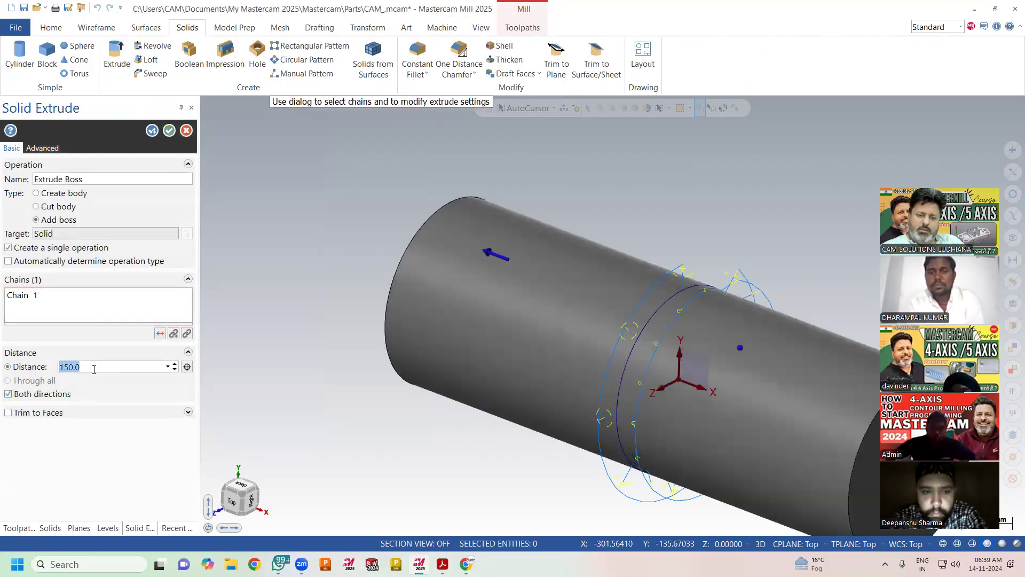
text(10)
key(Return)
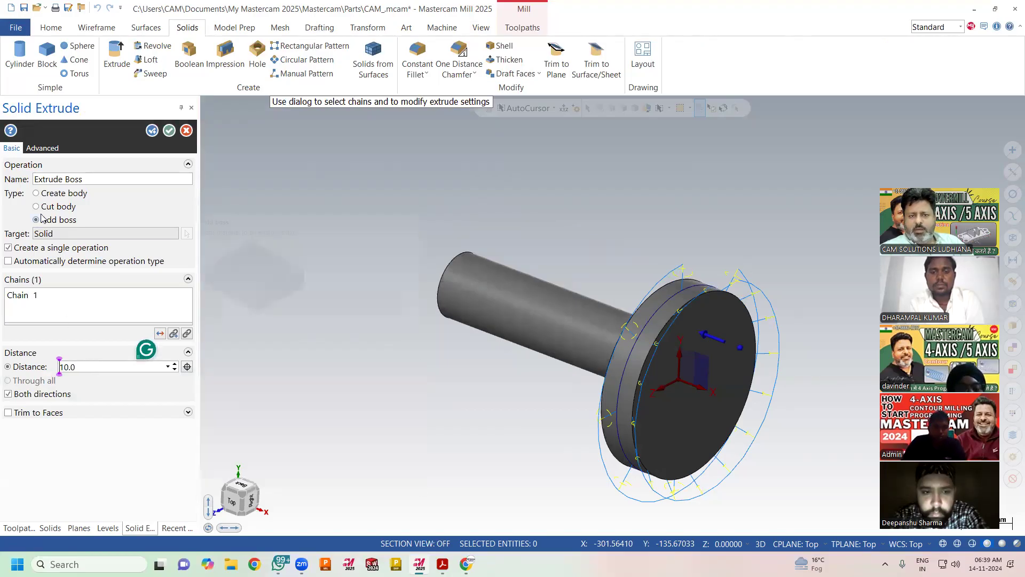
click(37, 194)
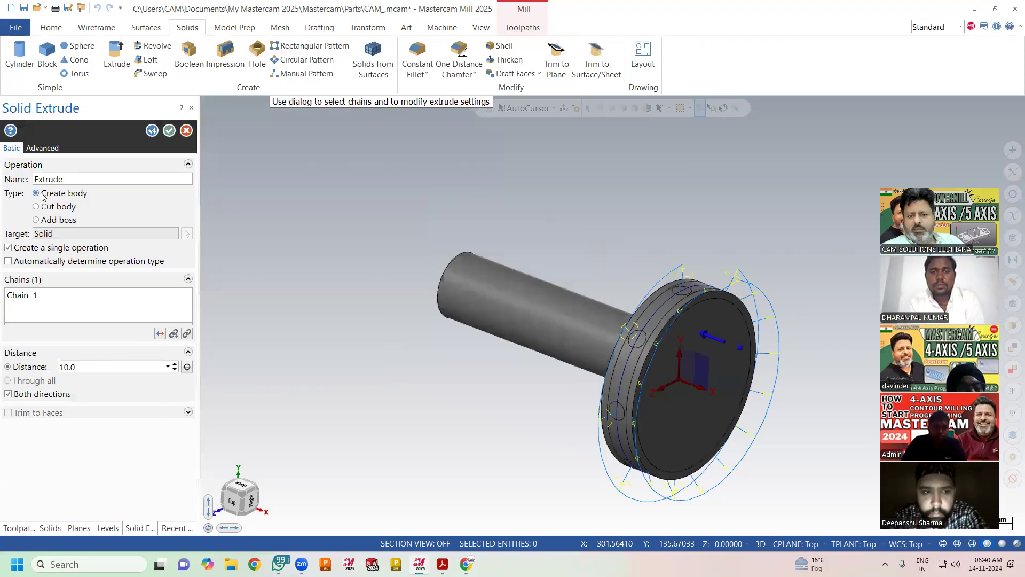
click(169, 131)
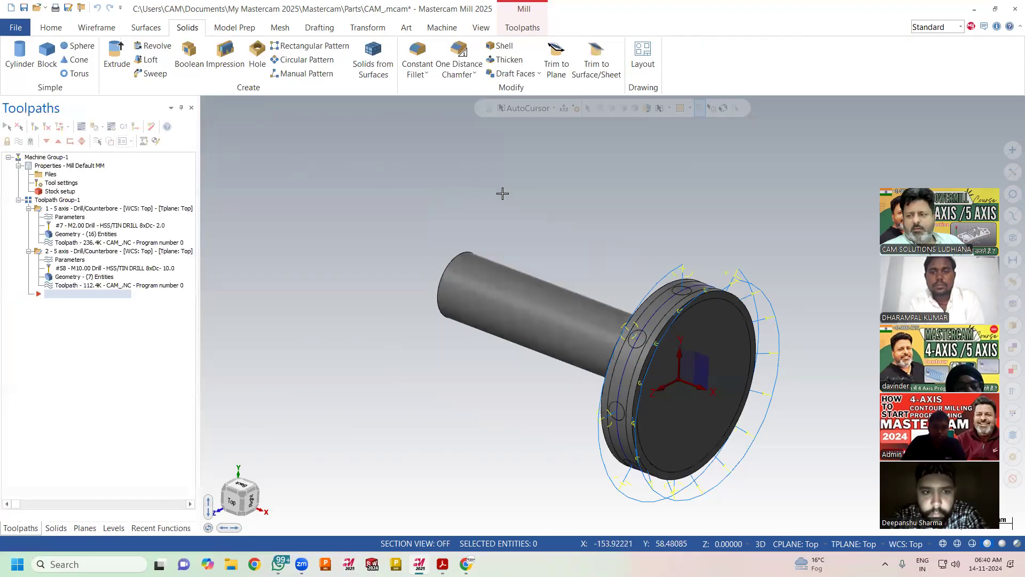
Add a 4.0 one-distance chamfer to the outer edge of the new disc body's front face.
scroll(872, 315, up, 3)
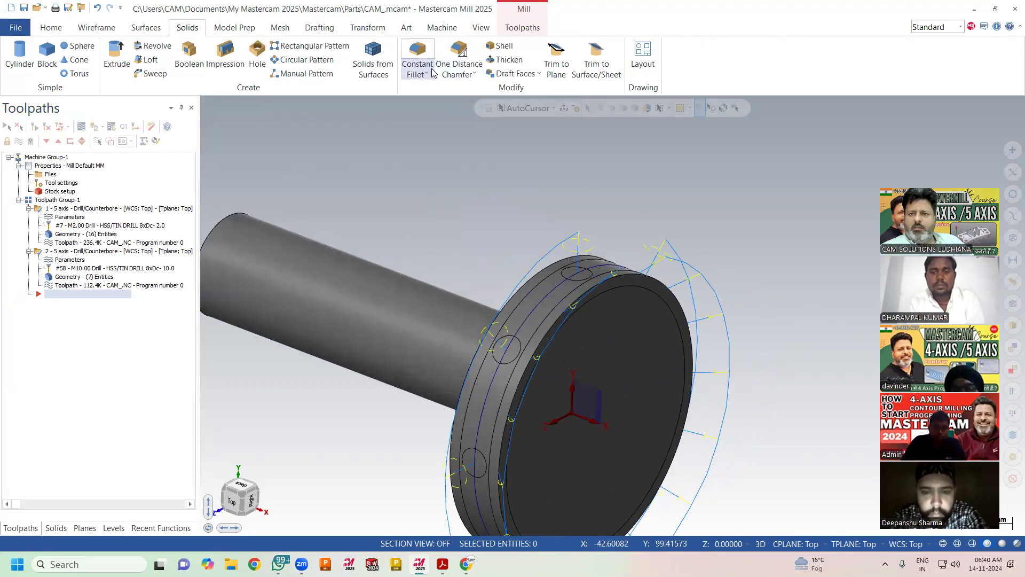
click(459, 56)
click(582, 299)
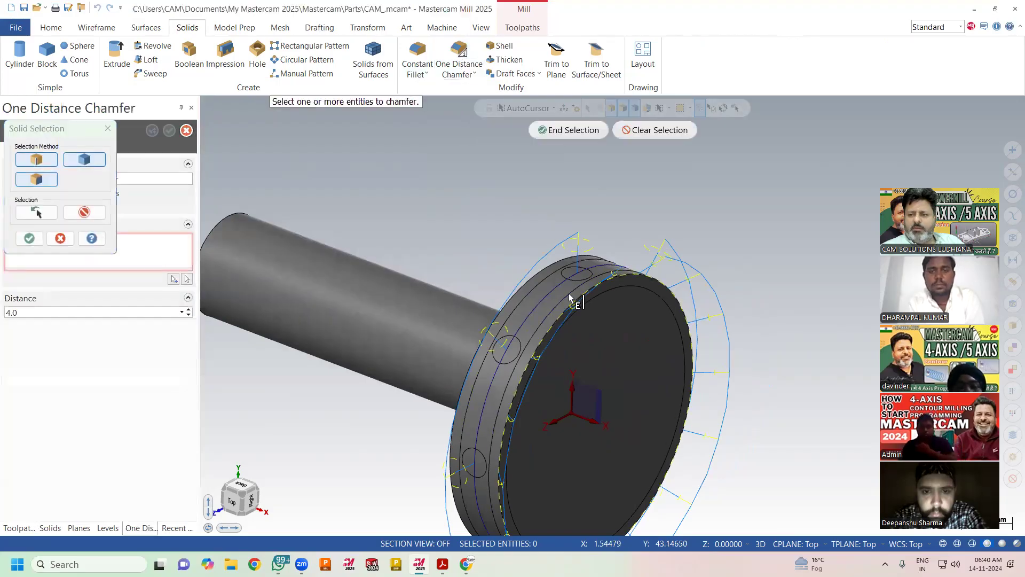
click(567, 132)
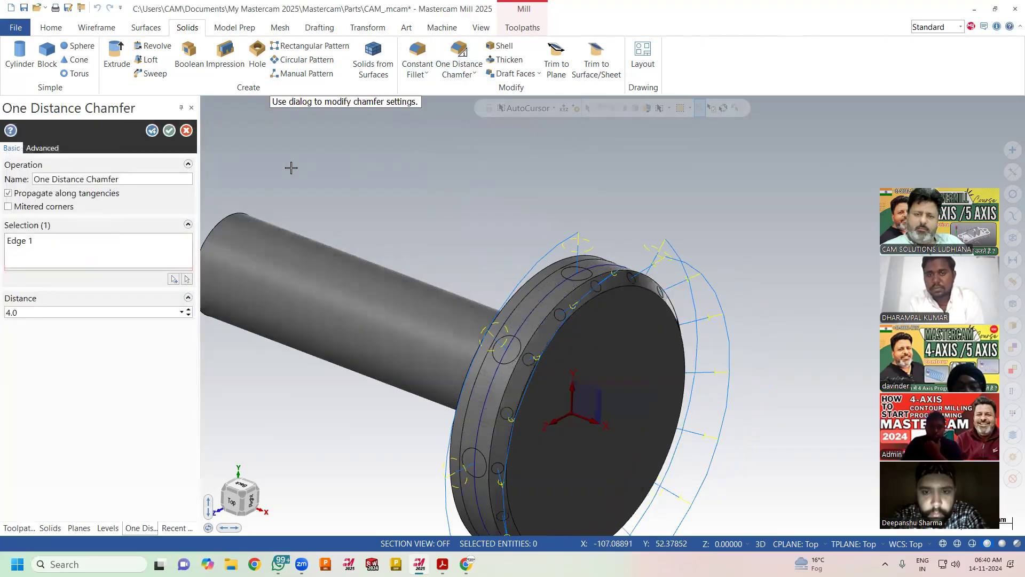
click(170, 131)
Unblank the small circle that defines the shaft's profile.
middle_drag(229, 188, 737, 201)
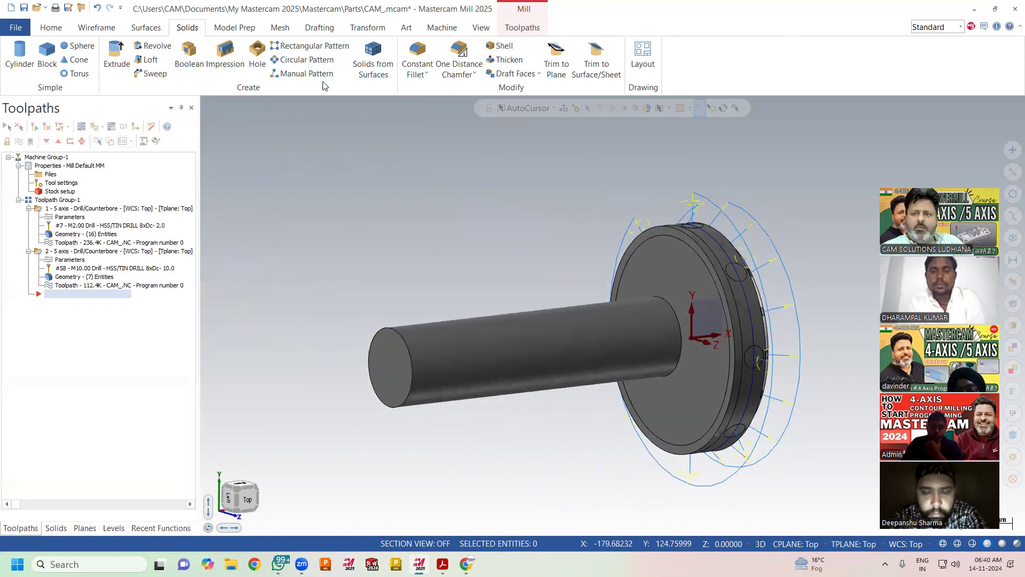
click(45, 32)
click(462, 73)
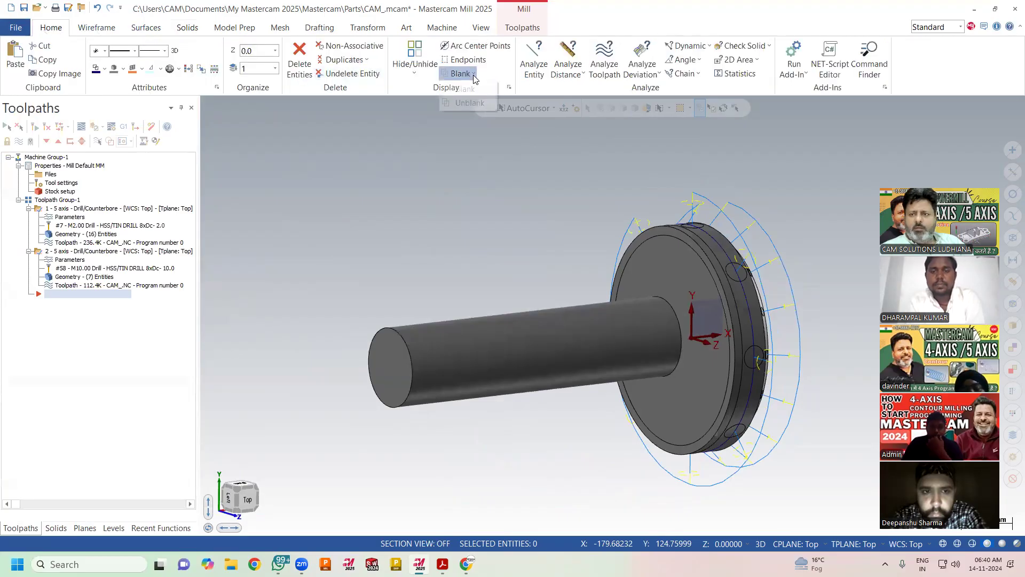
click(469, 101)
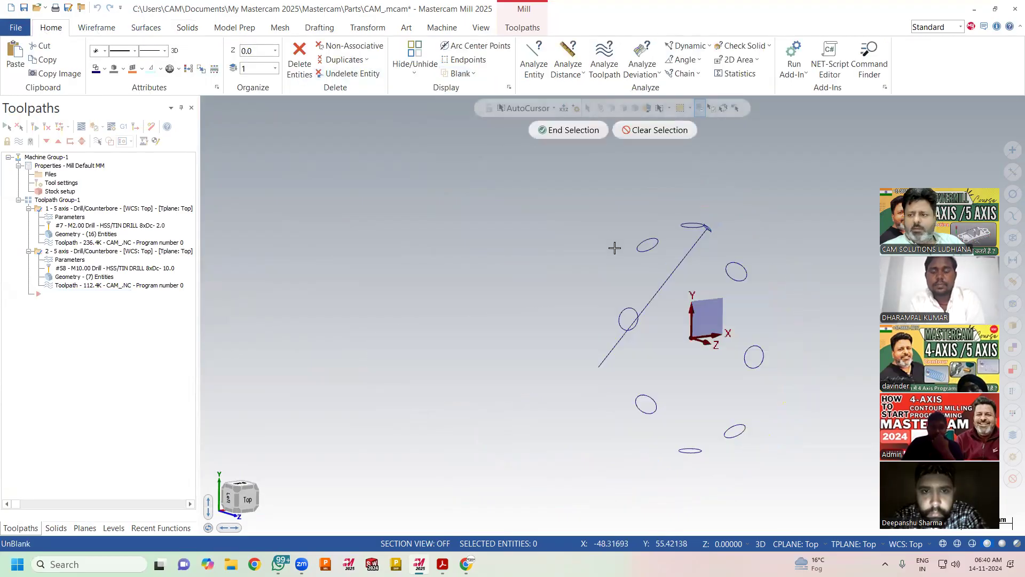
click(571, 130)
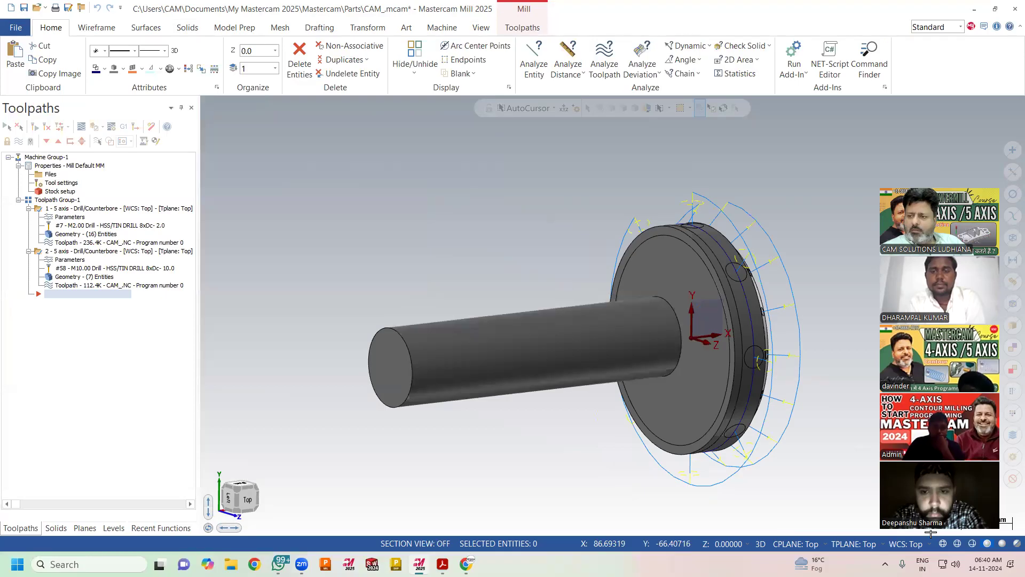
Set up a solid extrusion of the shaft's small profile circle with a distance of 150.
key(alt+s)
click(96, 28)
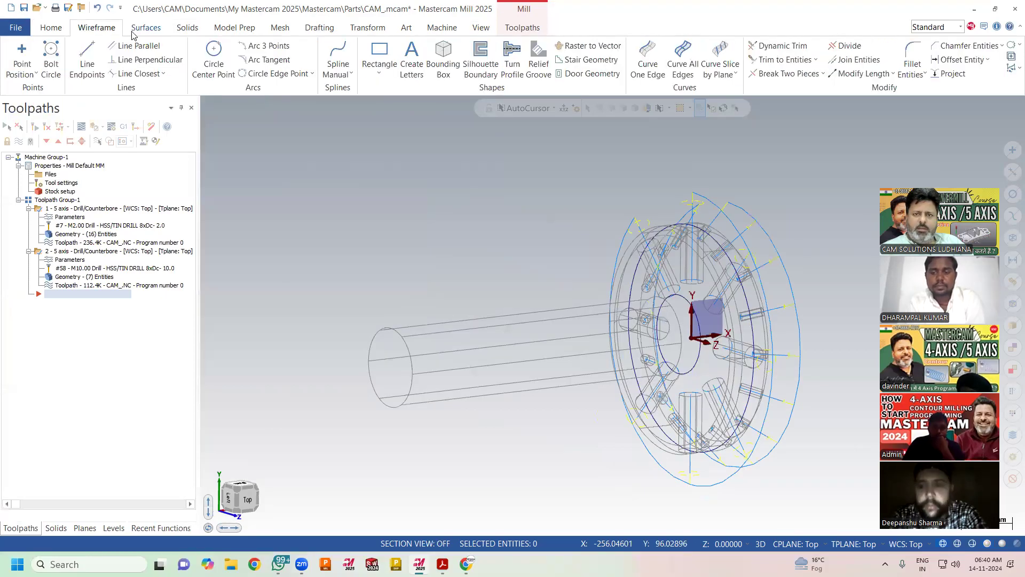
click(187, 27)
click(117, 52)
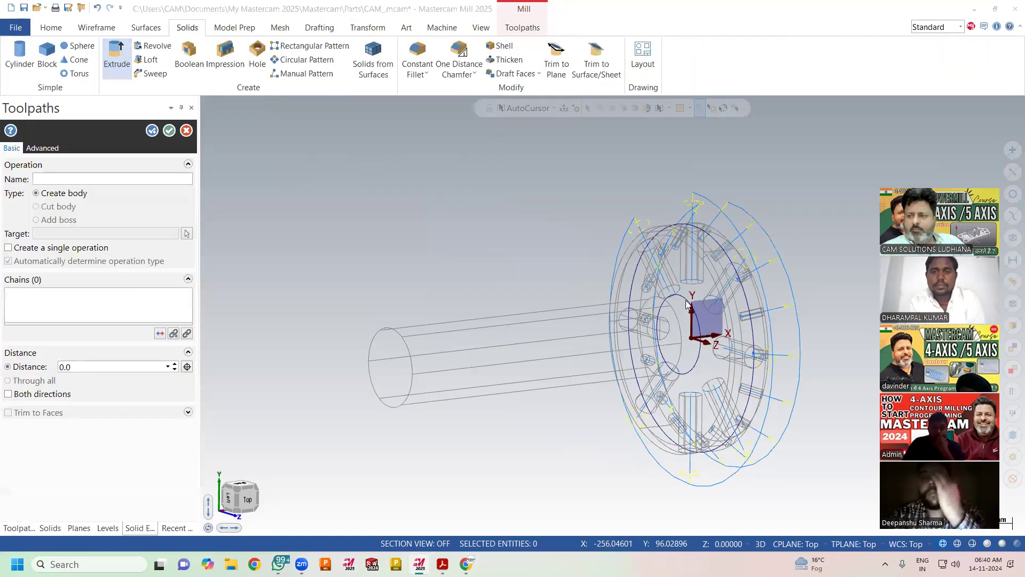
click(232, 444)
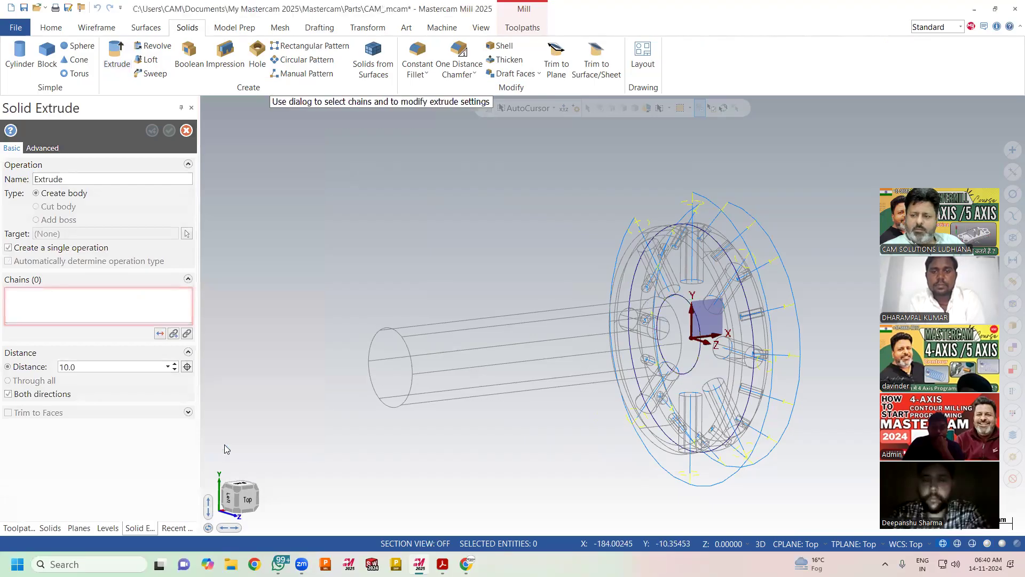
click(160, 334)
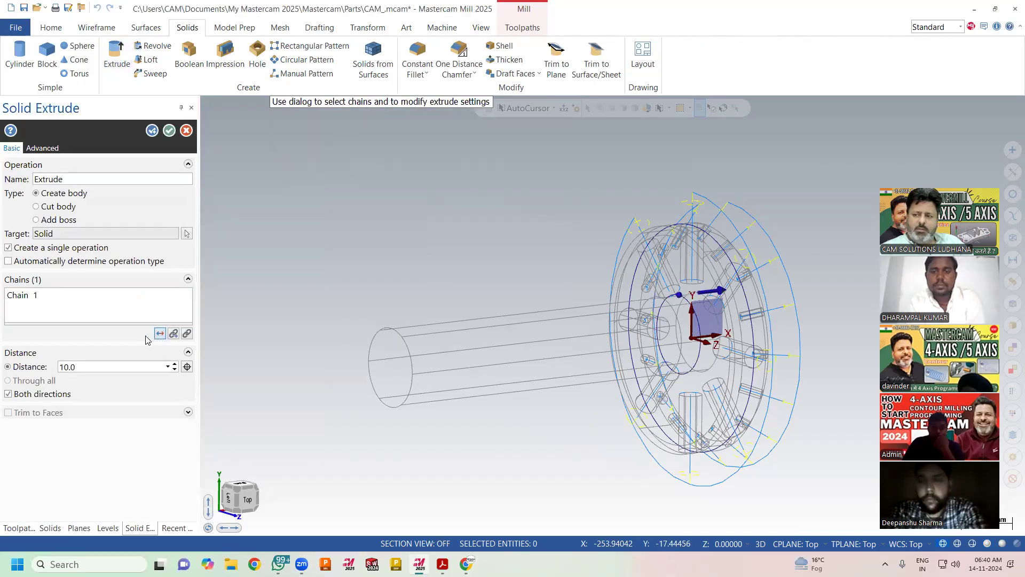
click(103, 364)
text(150)
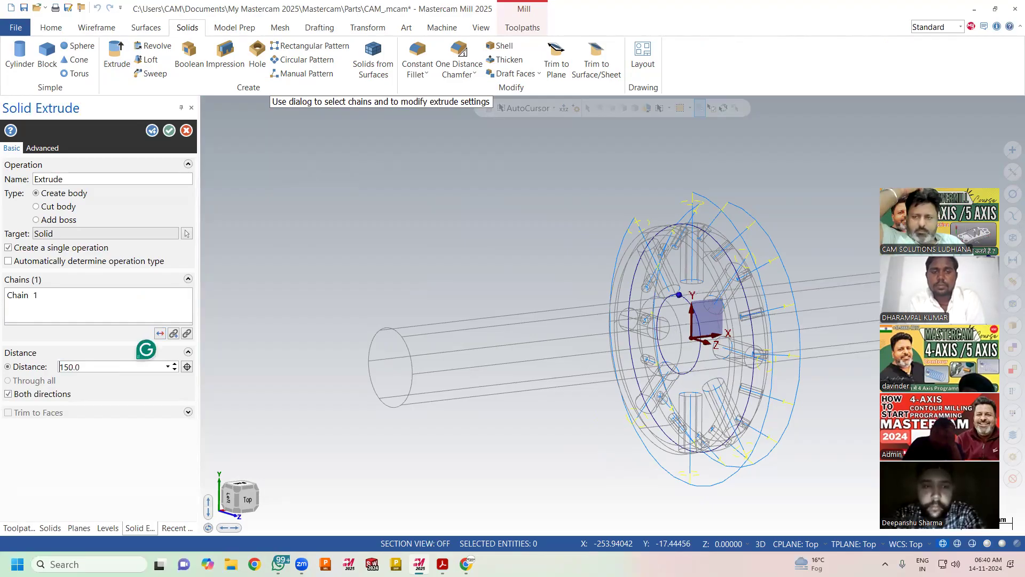
Reverse the extrusion to run along the existing shaft, set its distance to 153 and limit it to one direction.
click(175, 364)
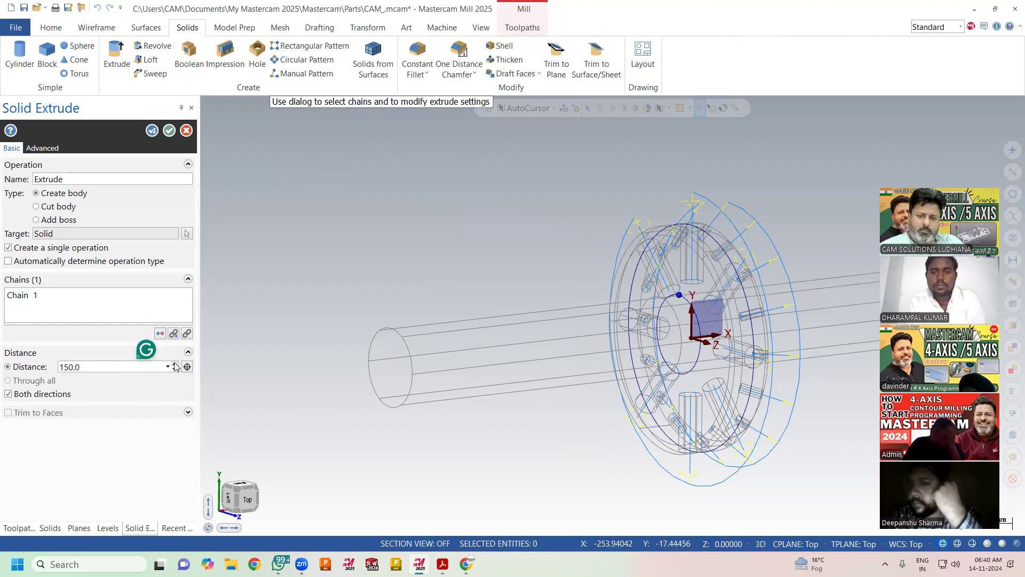
click(175, 369)
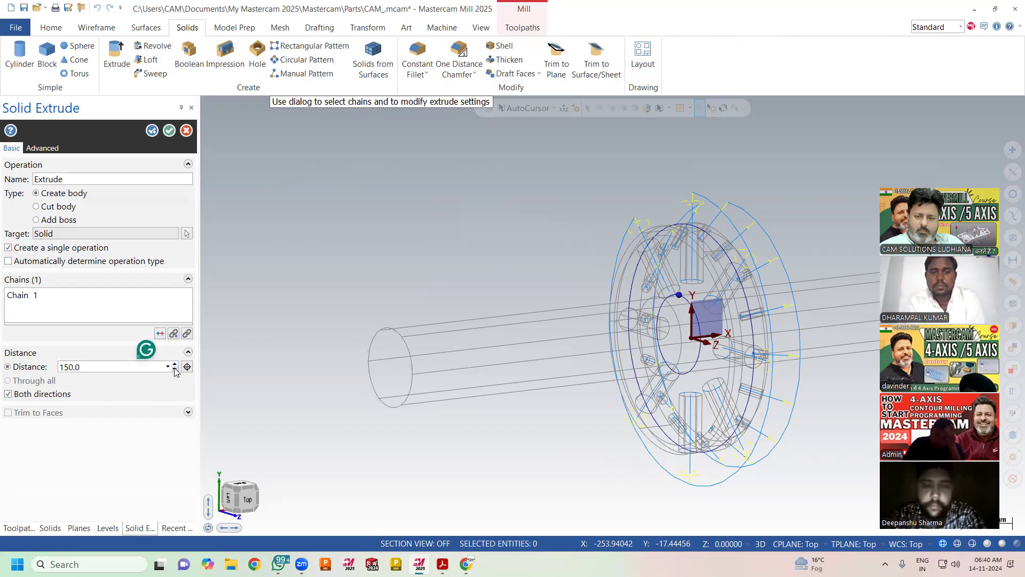
click(160, 334)
click(174, 364)
click(174, 365)
click(175, 364)
middle_drag(502, 365, 395, 376)
click(64, 393)
middle_drag(366, 228, 469, 259)
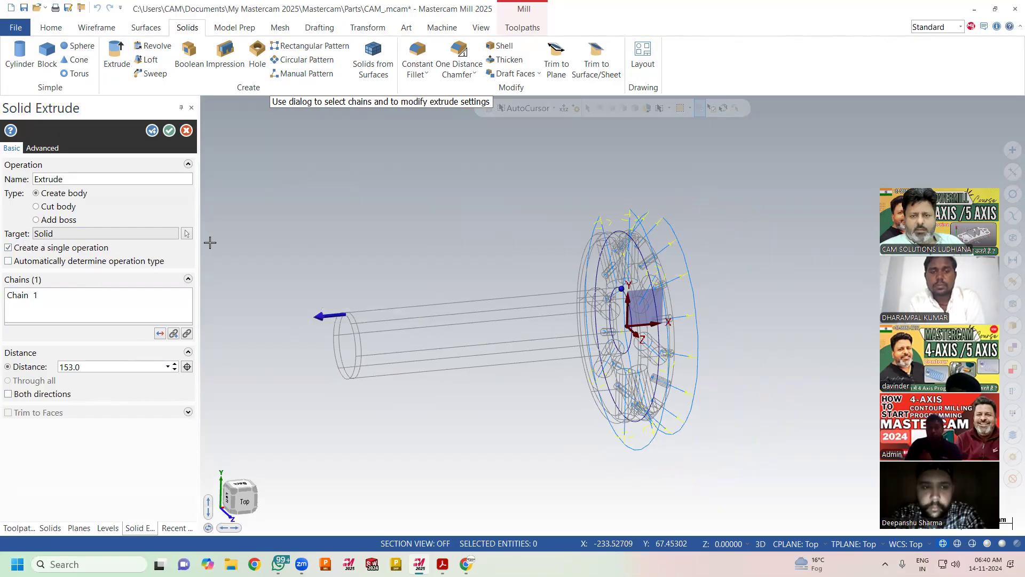
Target the new disc body and create the shaft extrusion on it as an added boss.
click(187, 233)
click(587, 232)
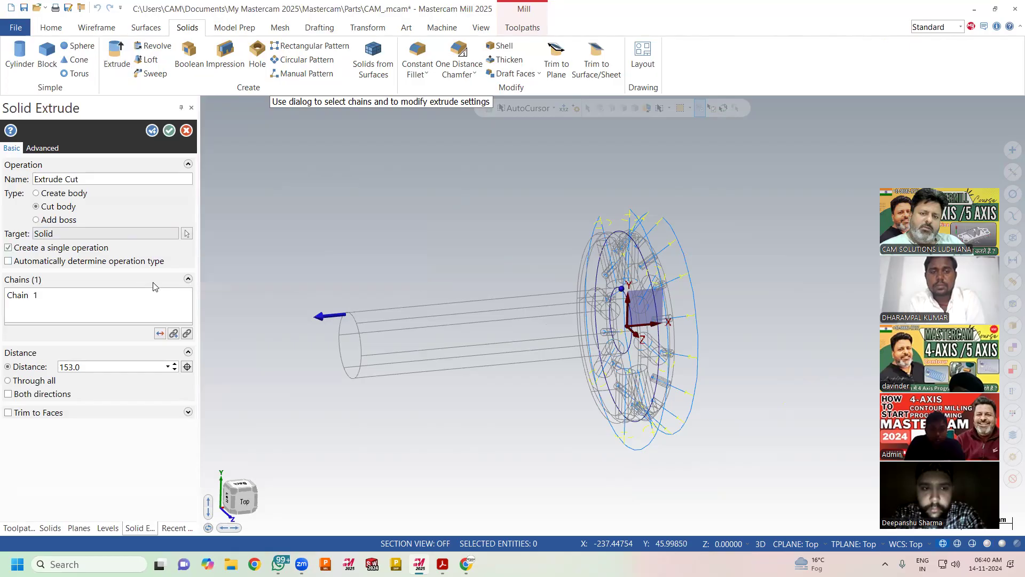
click(68, 222)
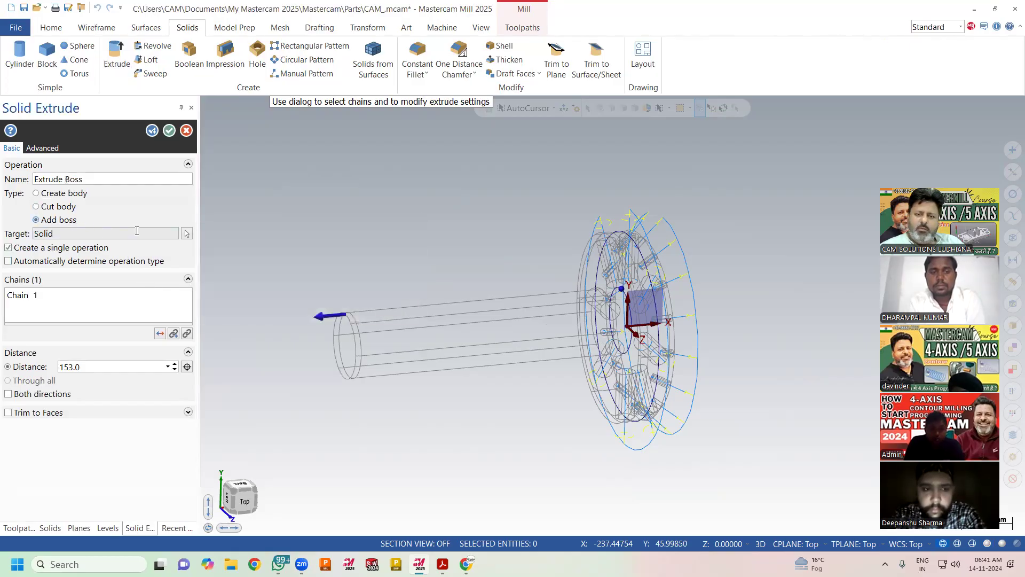
click(168, 132)
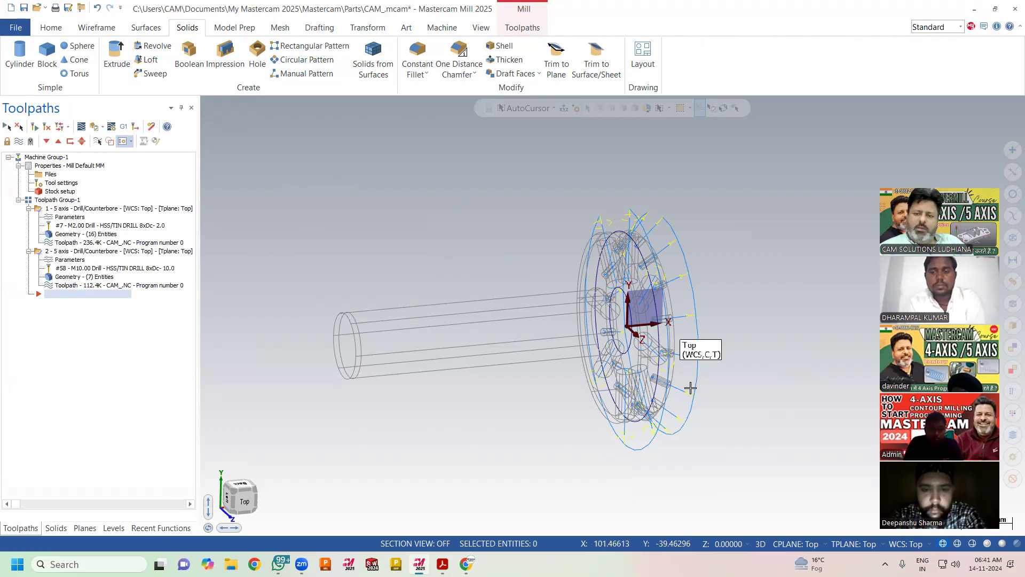
Assign the new combined disc-and-shaft solid as the machine group's stock model in Stock Setup.
key(alt+s)
middle_drag(339, 314, 343, 319)
click(346, 317)
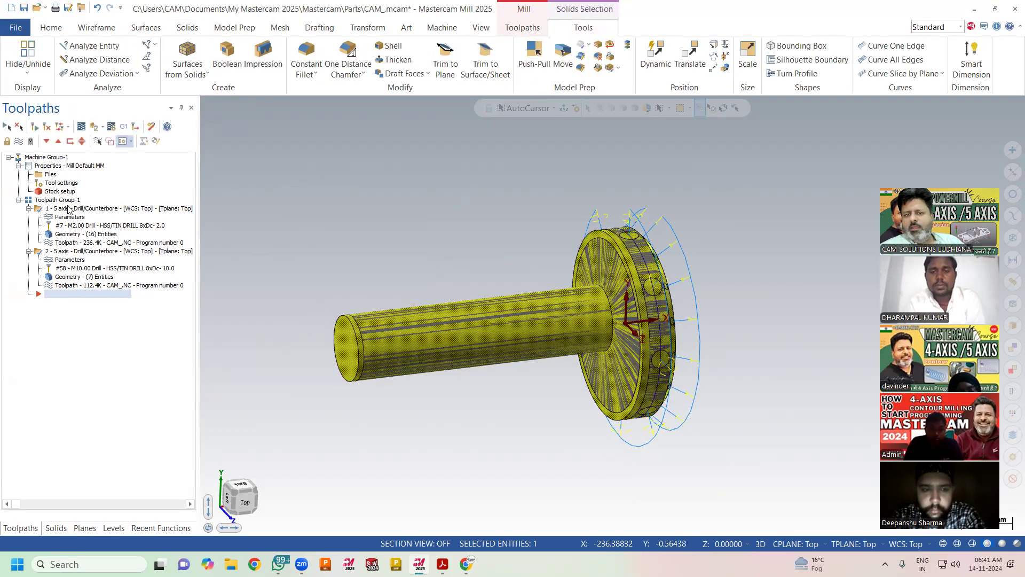
click(58, 192)
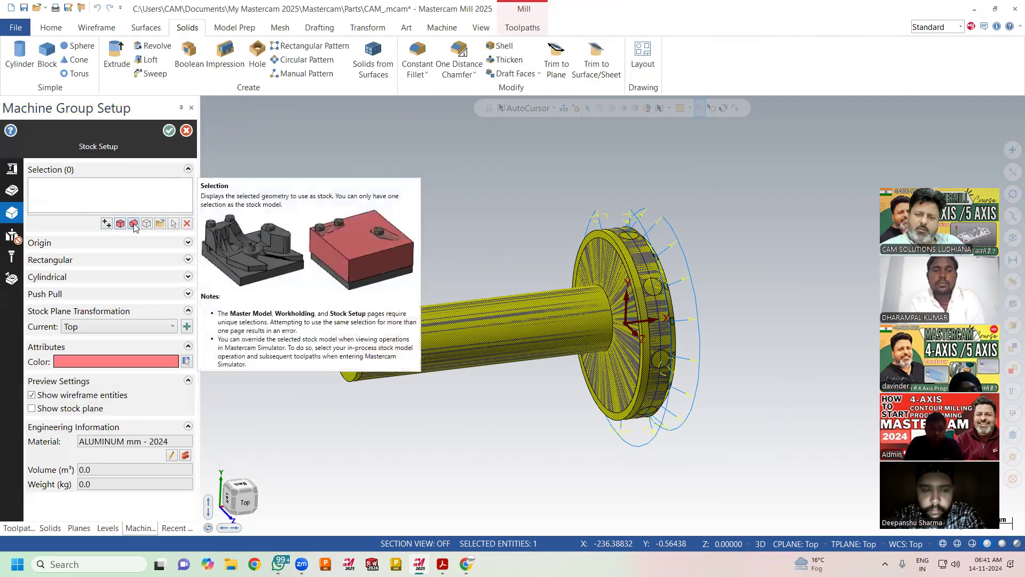
click(173, 224)
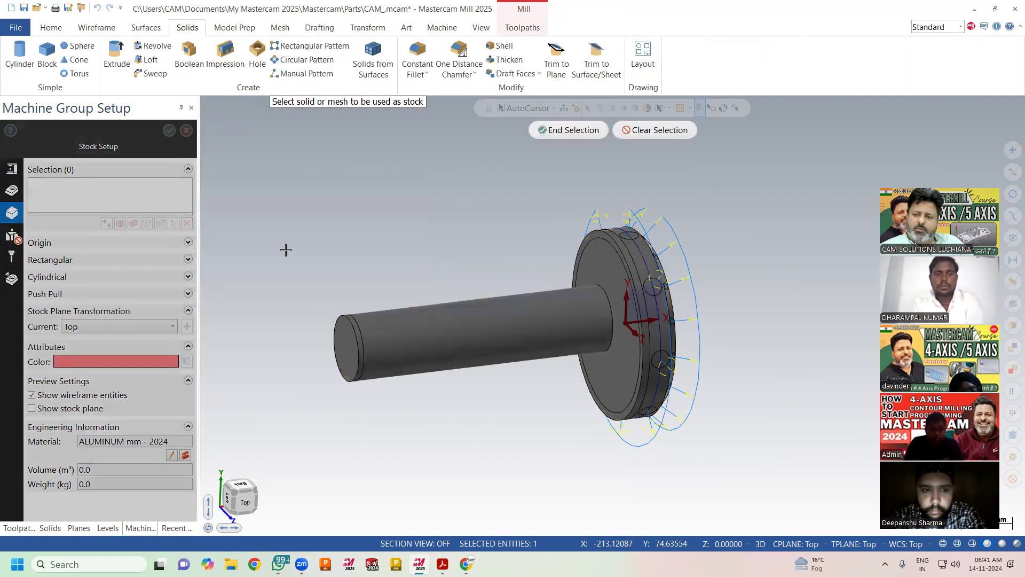
click(346, 326)
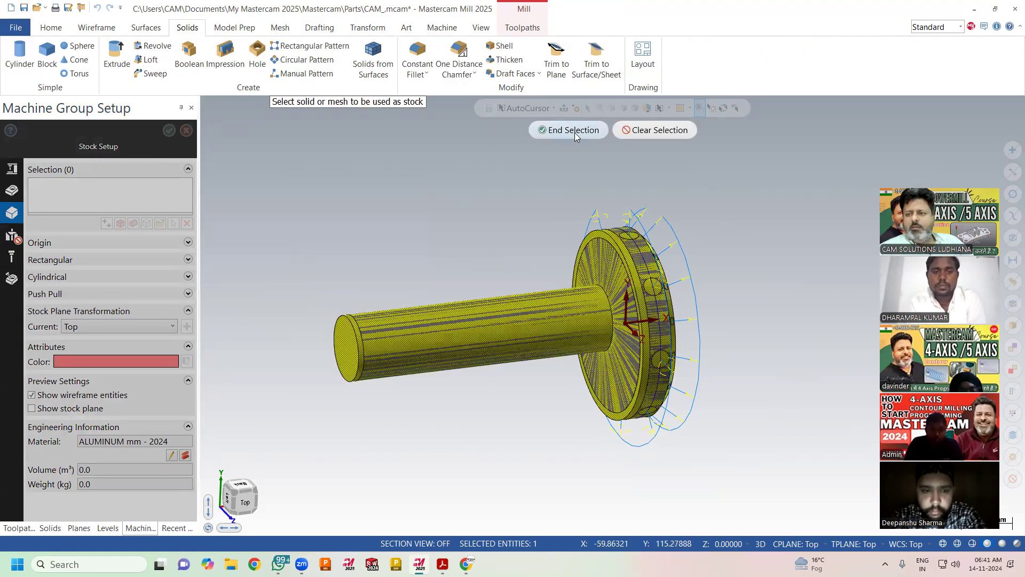
click(547, 130)
click(169, 131)
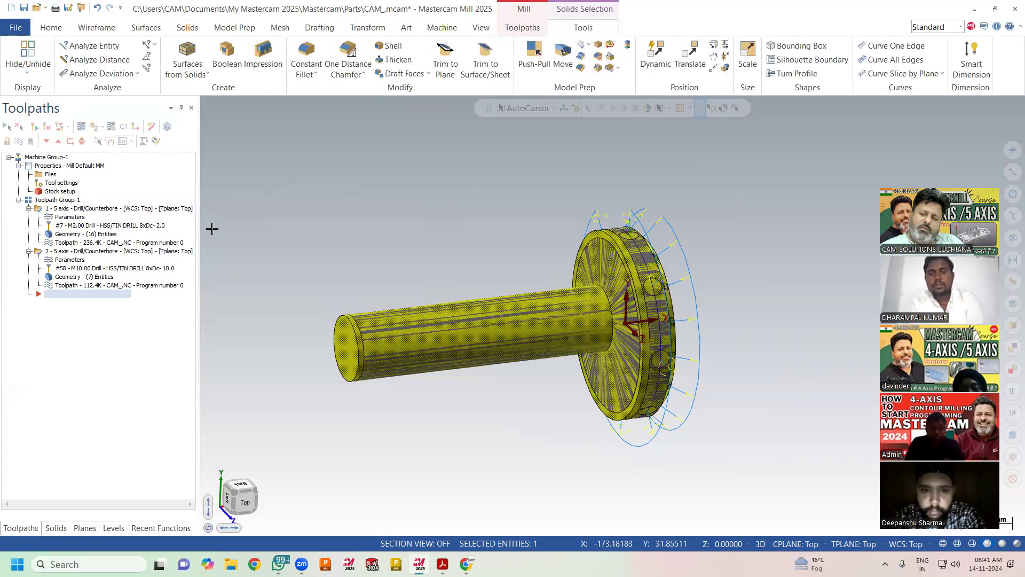
Blank the selected stock solid so only the original drilled part is displayed.
click(50, 27)
click(449, 74)
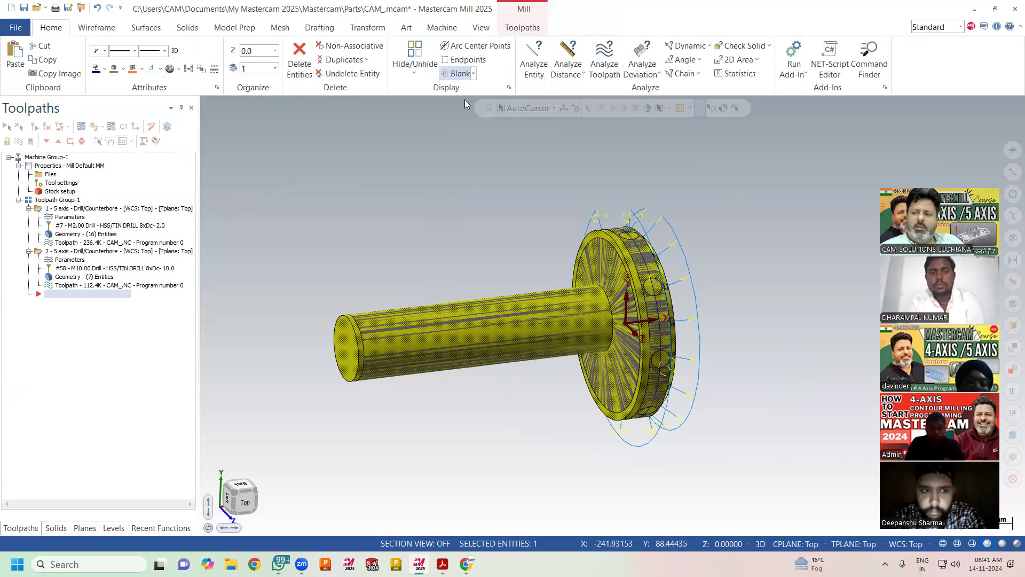
middle_drag(474, 126, 403, 160)
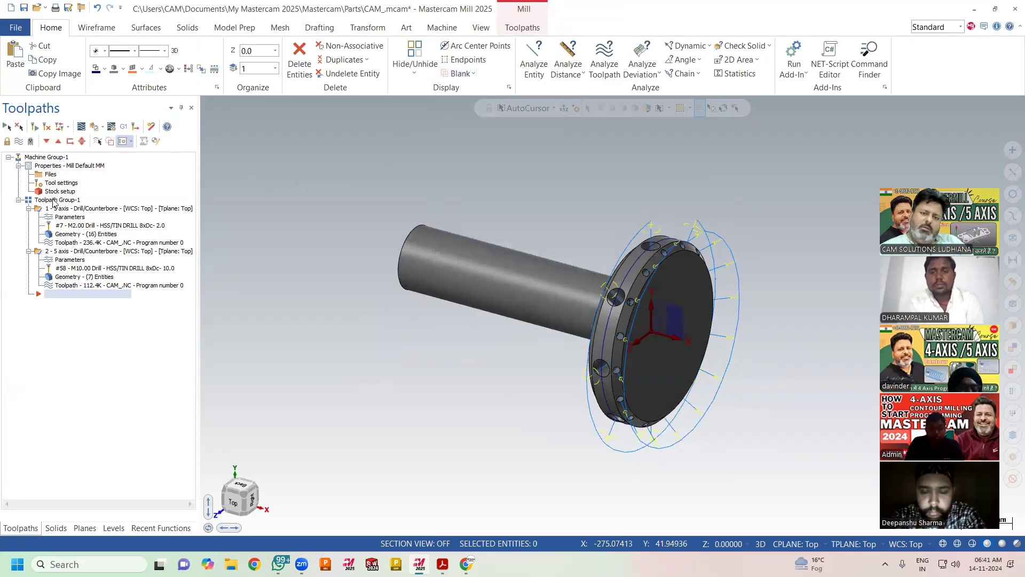
Turn on the stock display and stock shading for the machine group.
click(491, 32)
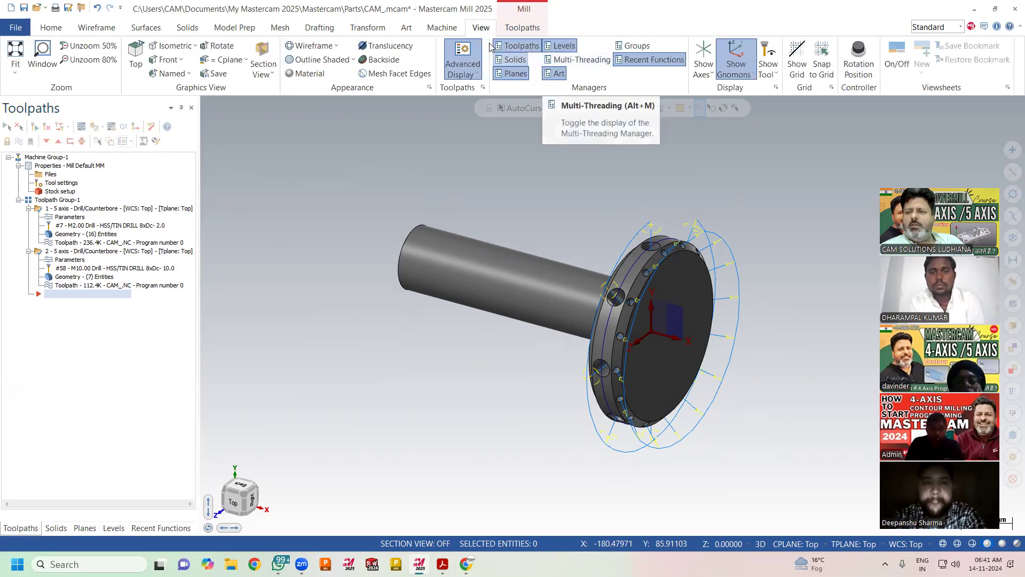
click(522, 28)
click(563, 59)
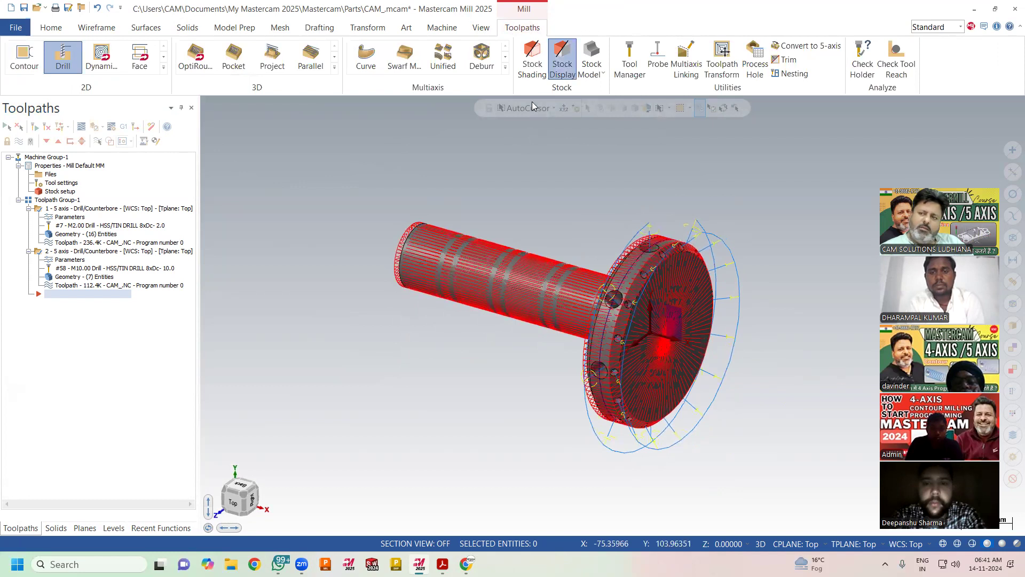
click(533, 58)
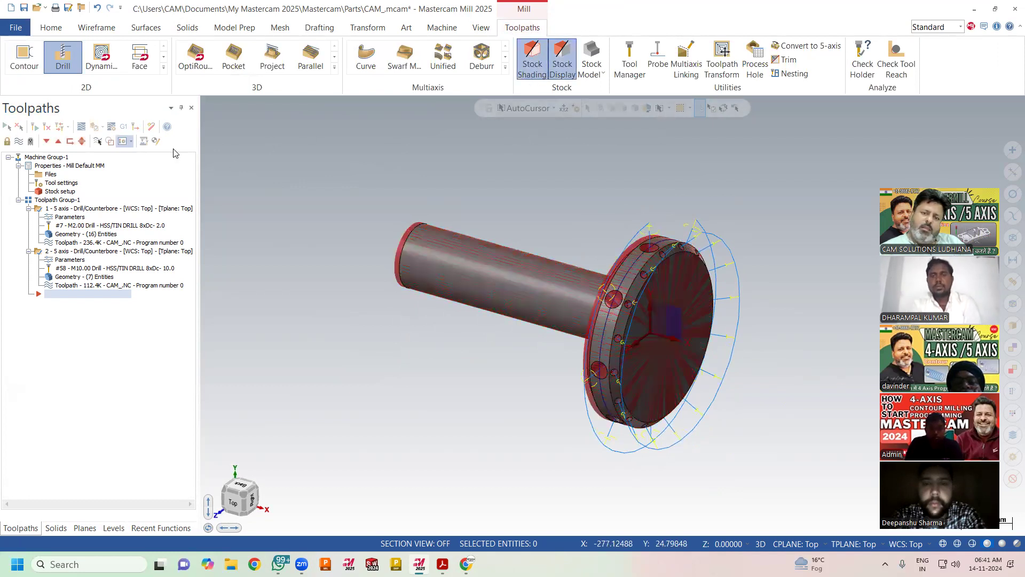
Open the drilling operations in Verify, inspect the disc-and-shaft stock, and close the simulator.
click(97, 129)
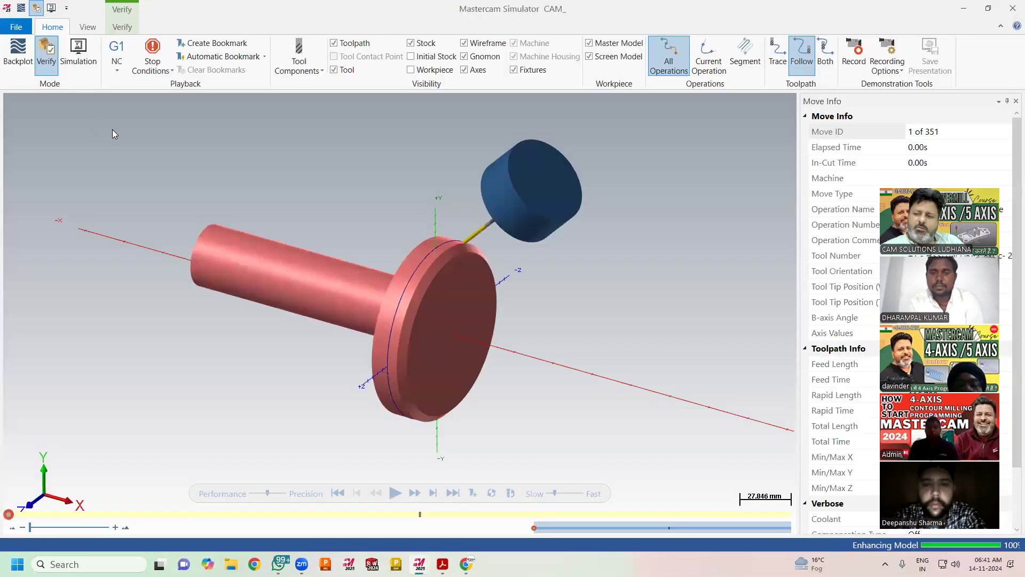
drag(378, 190, 330, 190)
middle_drag(331, 190, 344, 195)
click(1011, 12)
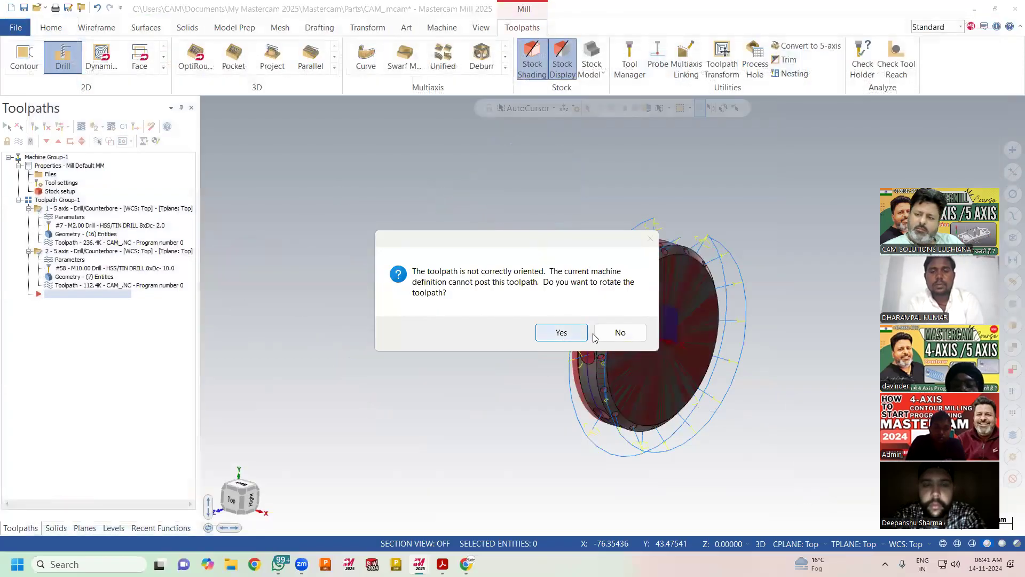
Accept the toolpath rotation and change the first 5-axis drilling operation's tool to the library's HSS/TIN DRILL 8xDc- 4.0.
click(561, 333)
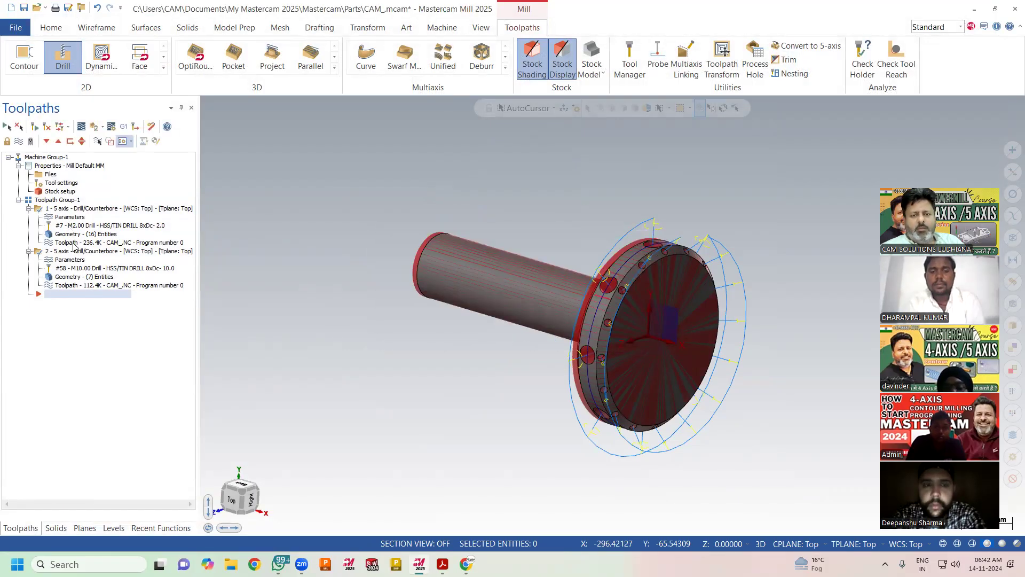
click(73, 219)
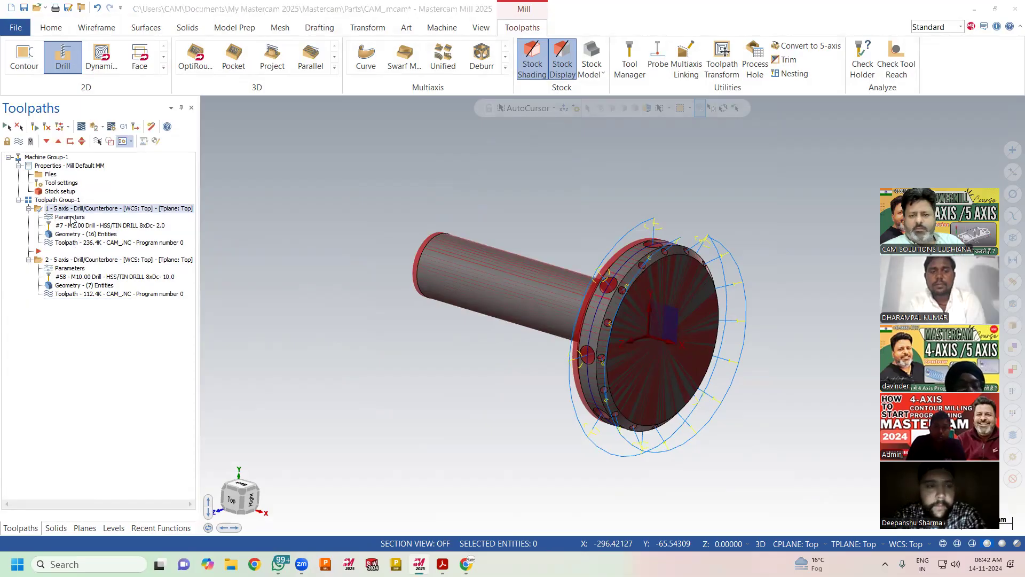
click(54, 140)
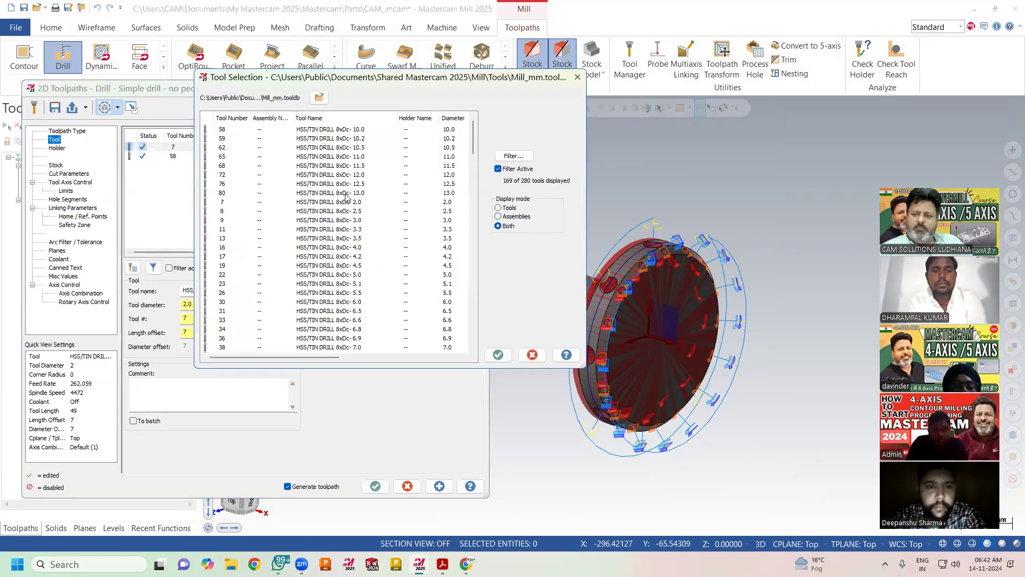
click(352, 248)
click(498, 355)
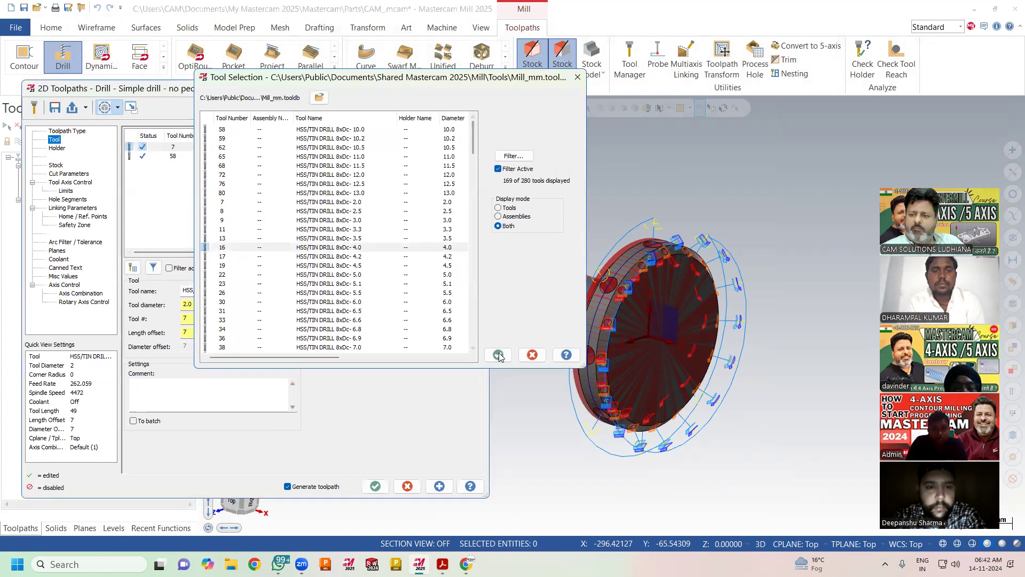
click(375, 486)
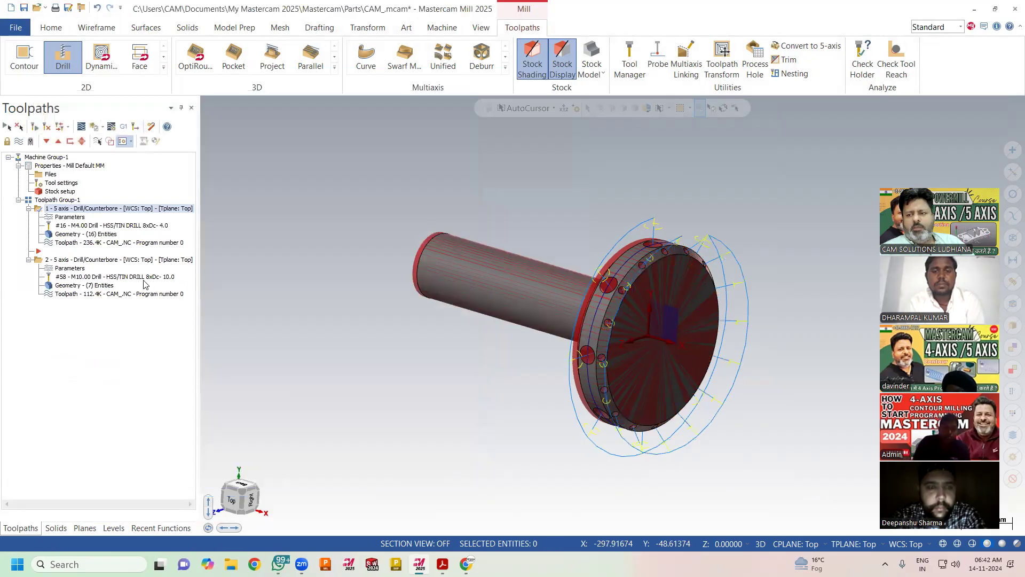
Move the insert position below the second drilling operation and run Verify on all operations in Toolpath Group-1.
click(51, 260)
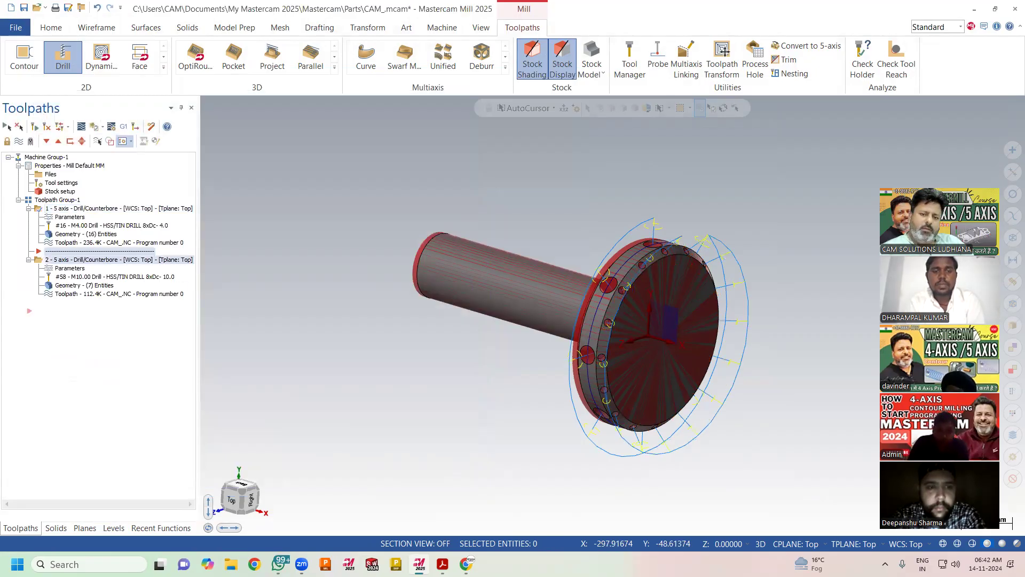
drag(38, 251, 29, 311)
click(60, 201)
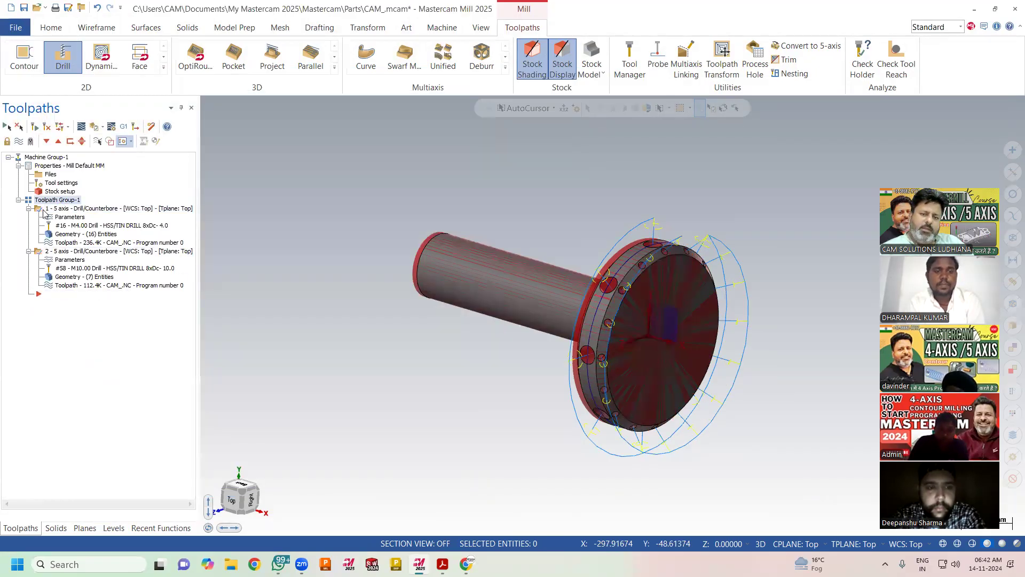
click(94, 128)
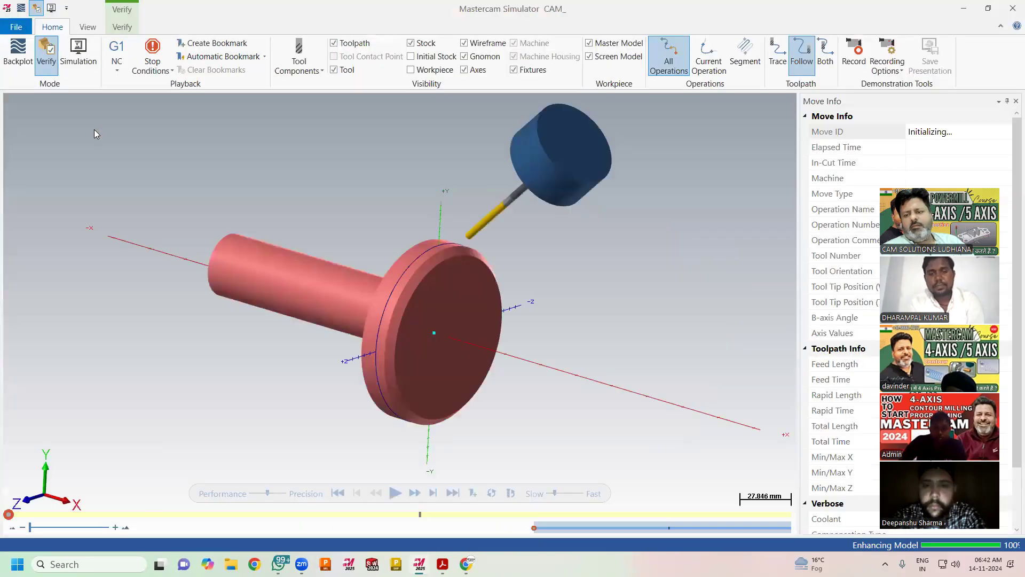
click(396, 492)
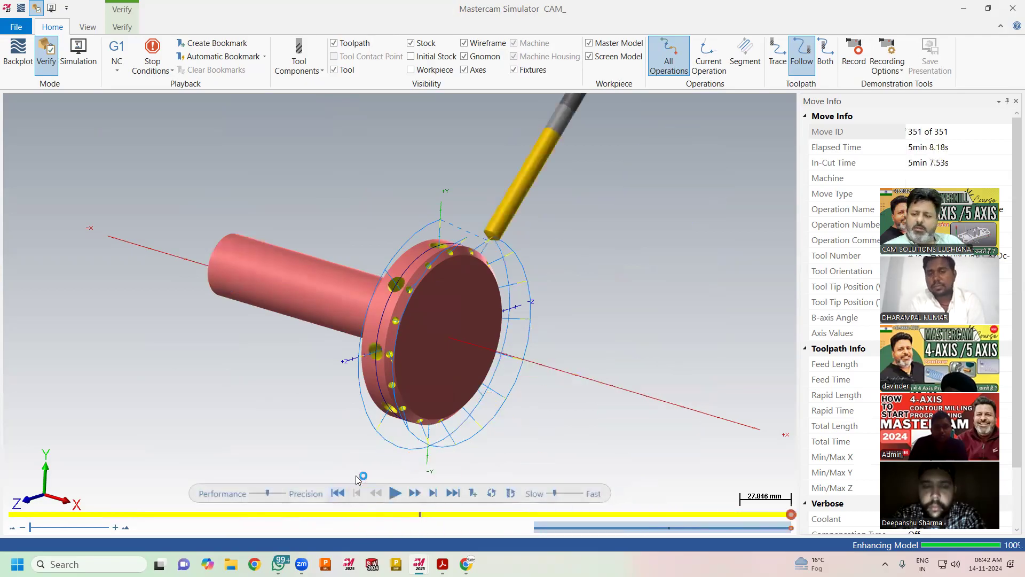
Switch the simulator from Verify to machine Simulation mode and fit the view.
click(79, 56)
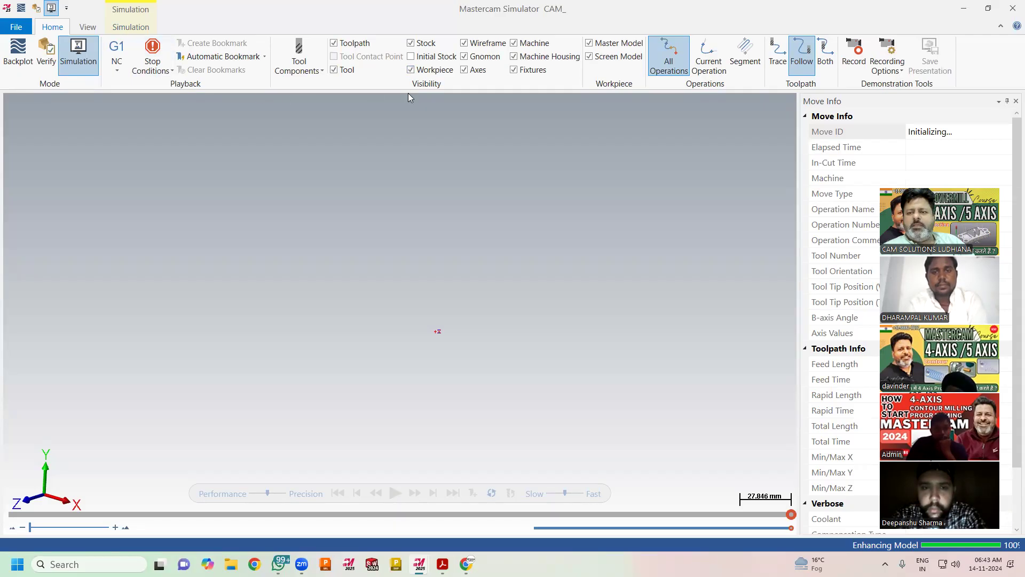
right_click(377, 244)
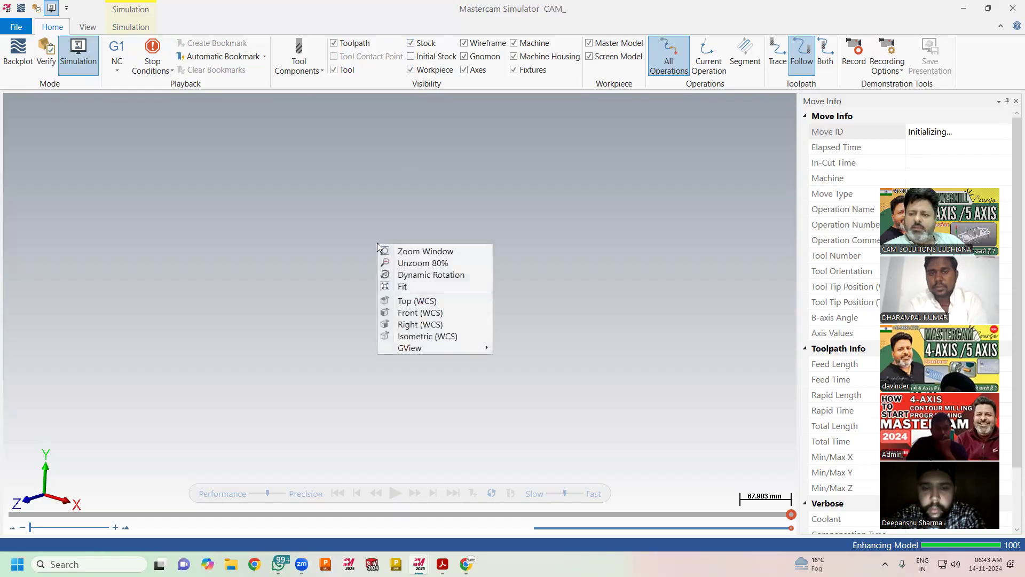
click(406, 288)
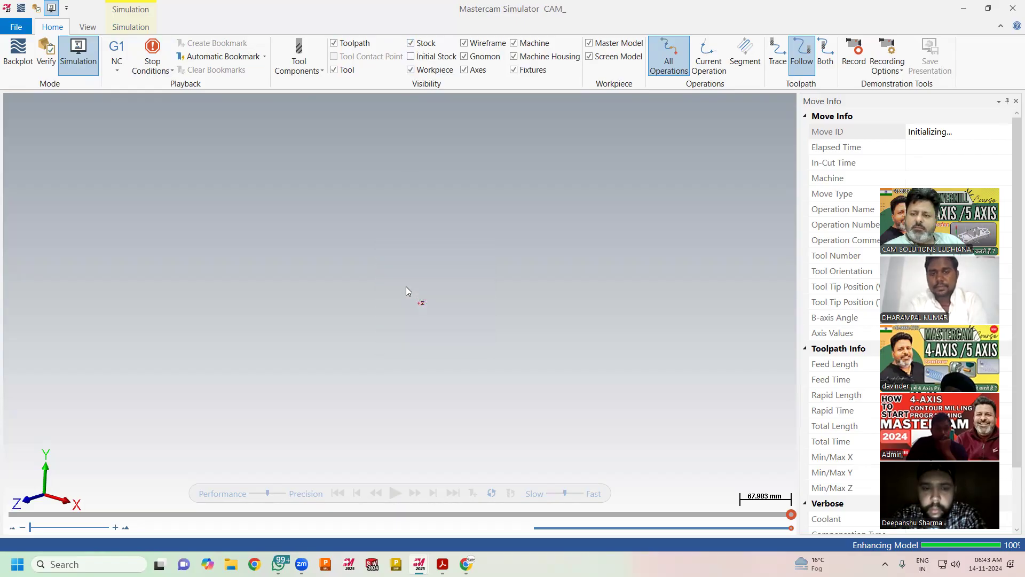
Close the machine simulation and bring the disc-and-shaft part into closer view.
click(127, 31)
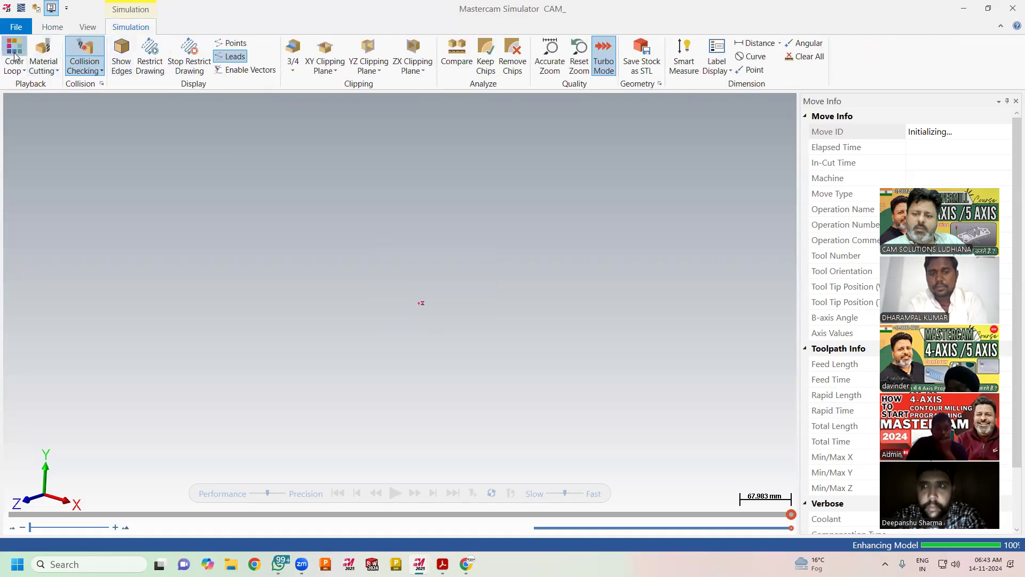
click(52, 26)
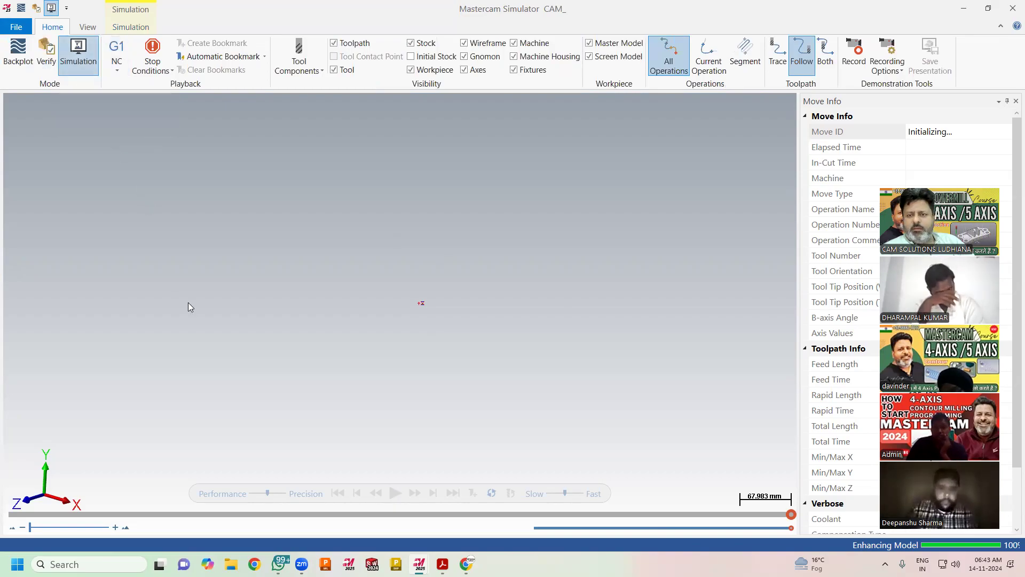
scroll(294, 321, down, 3)
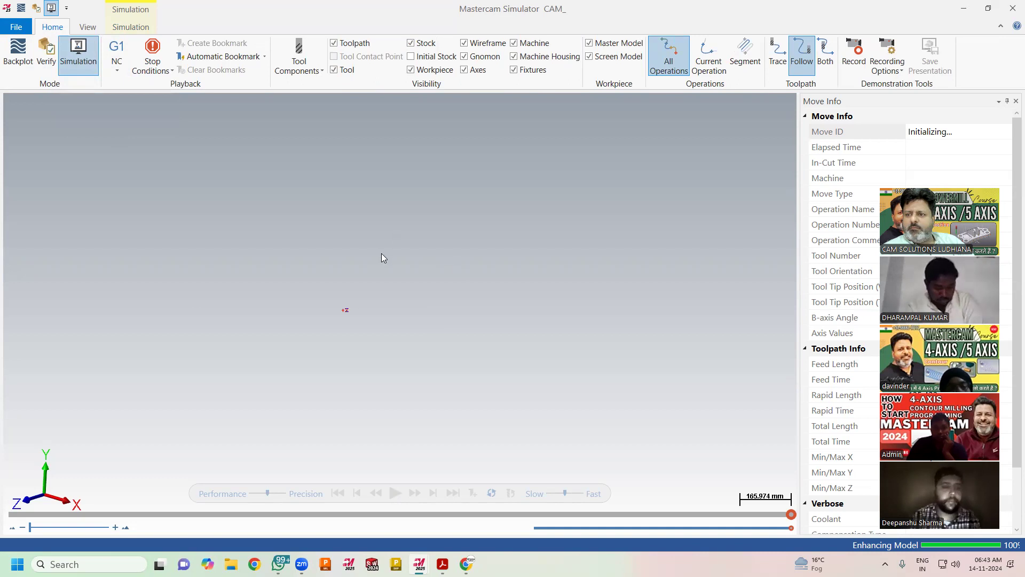
click(1013, 8)
click(561, 332)
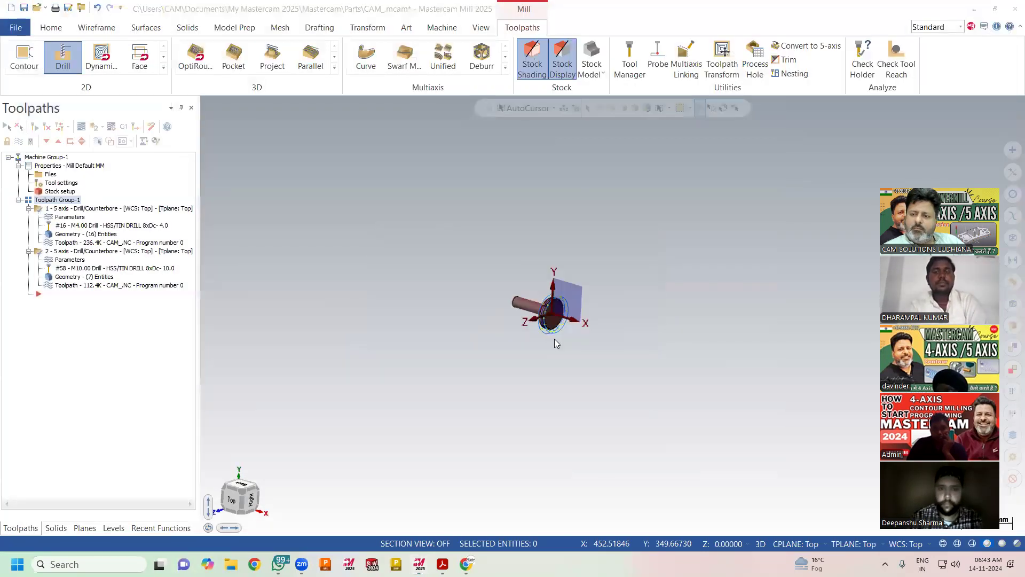
scroll(530, 317, up, 3)
scroll(529, 317, up, 3)
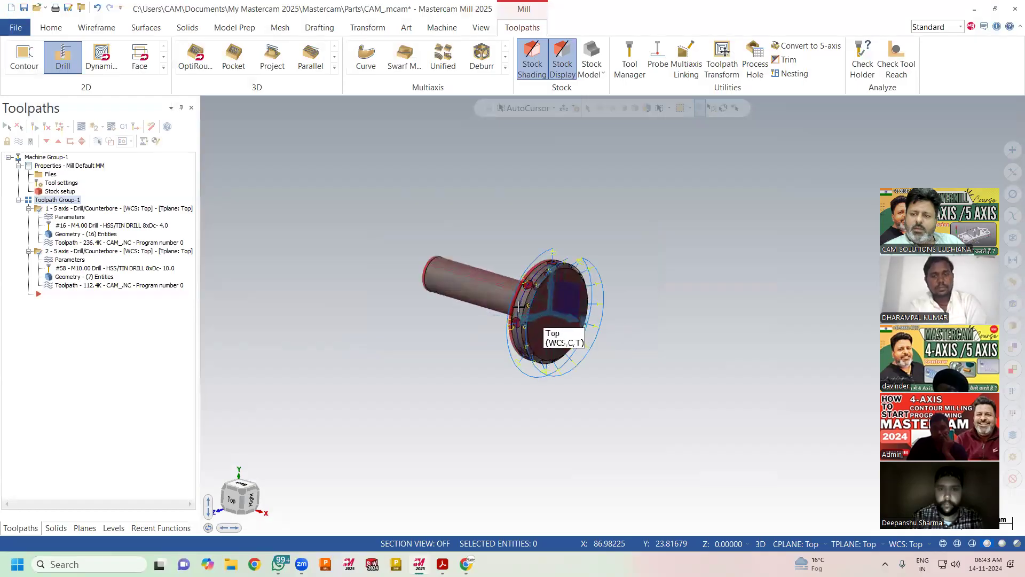
Restart the drilling operations in machine Simulation mode, inspect the clamped stock on the machine, and close the simulator.
click(92, 129)
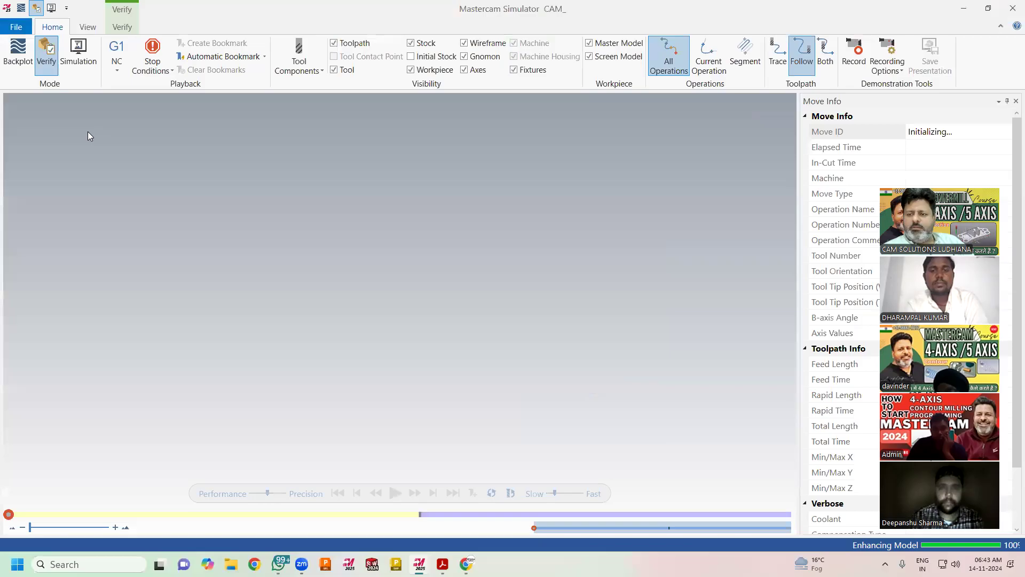
click(84, 72)
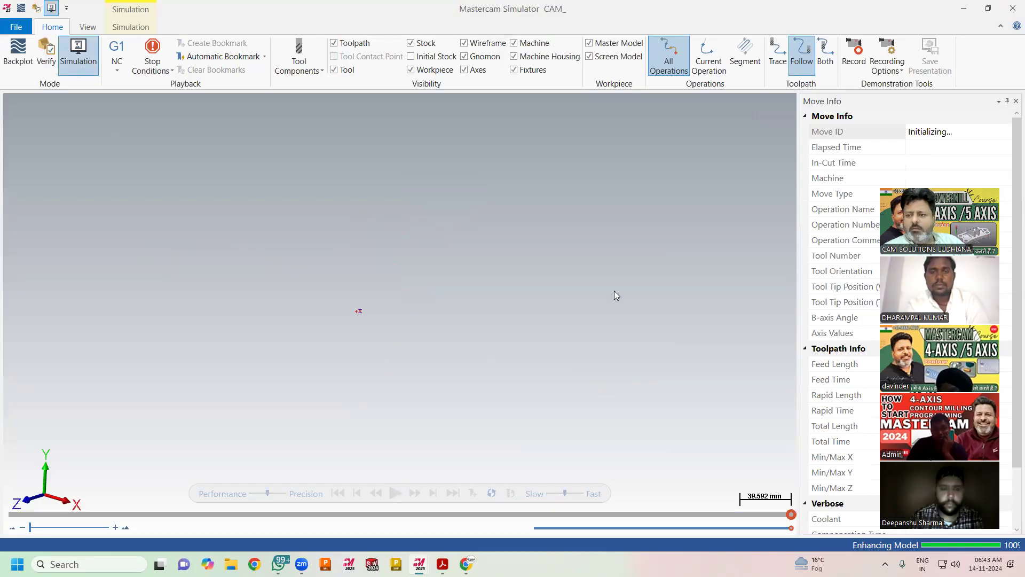
click(556, 334)
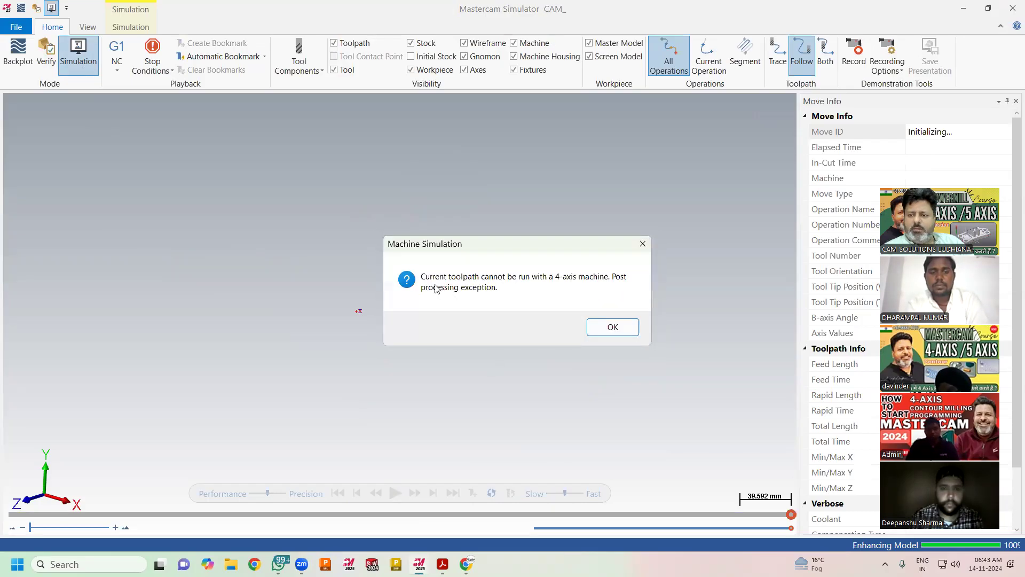
click(611, 327)
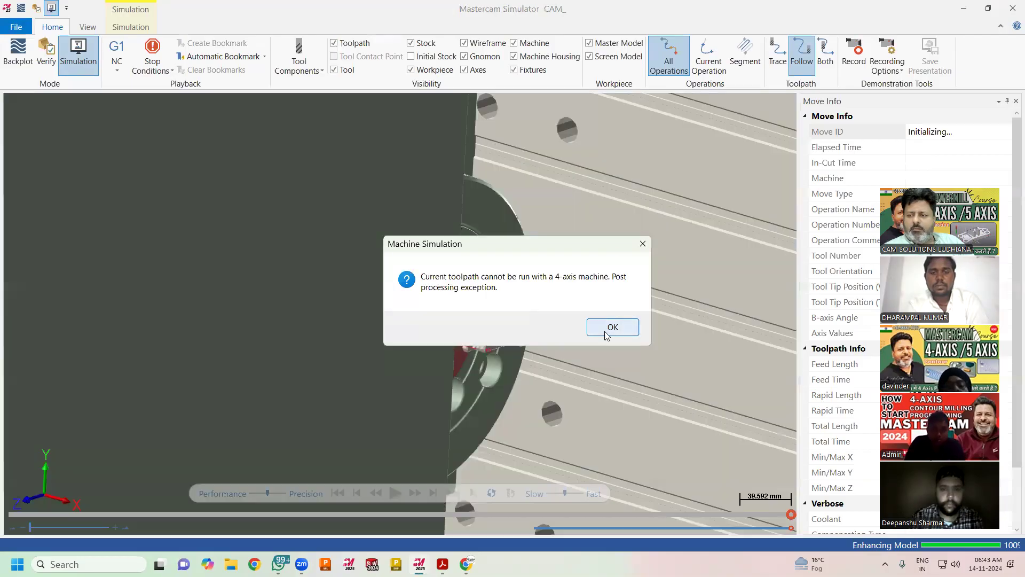
scroll(498, 286, down, 2)
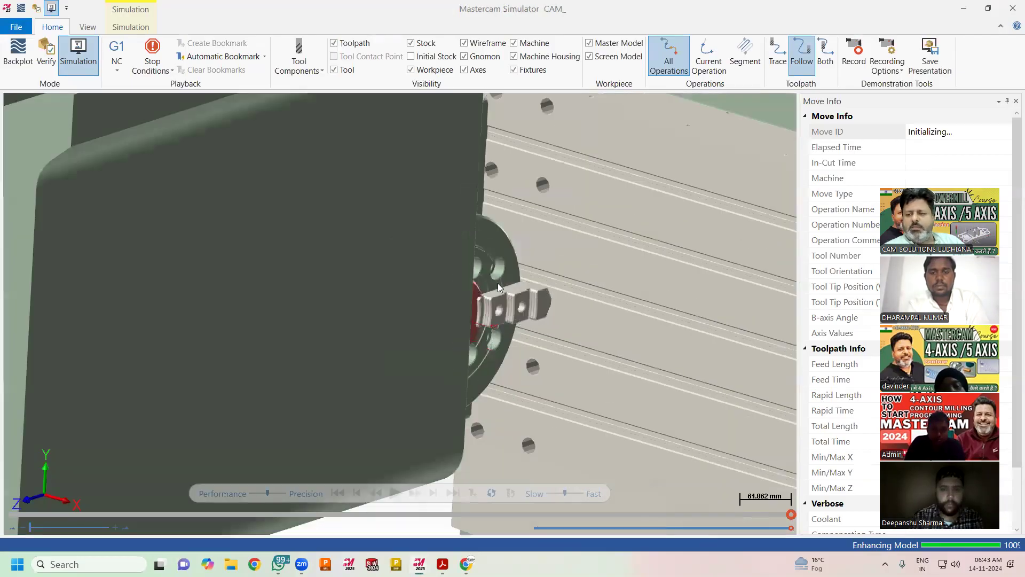
middle_drag(499, 304, 536, 270)
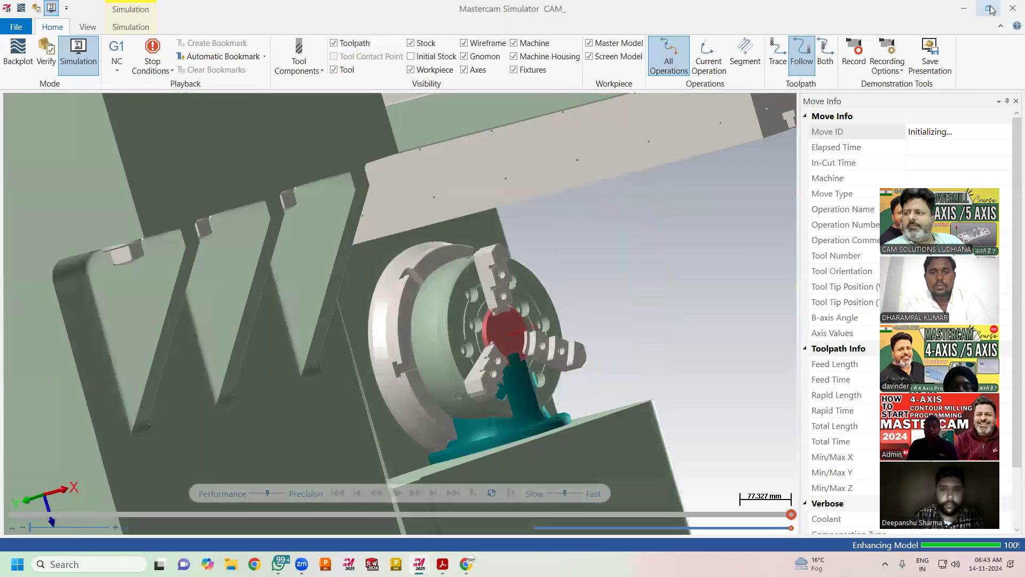
click(1007, 11)
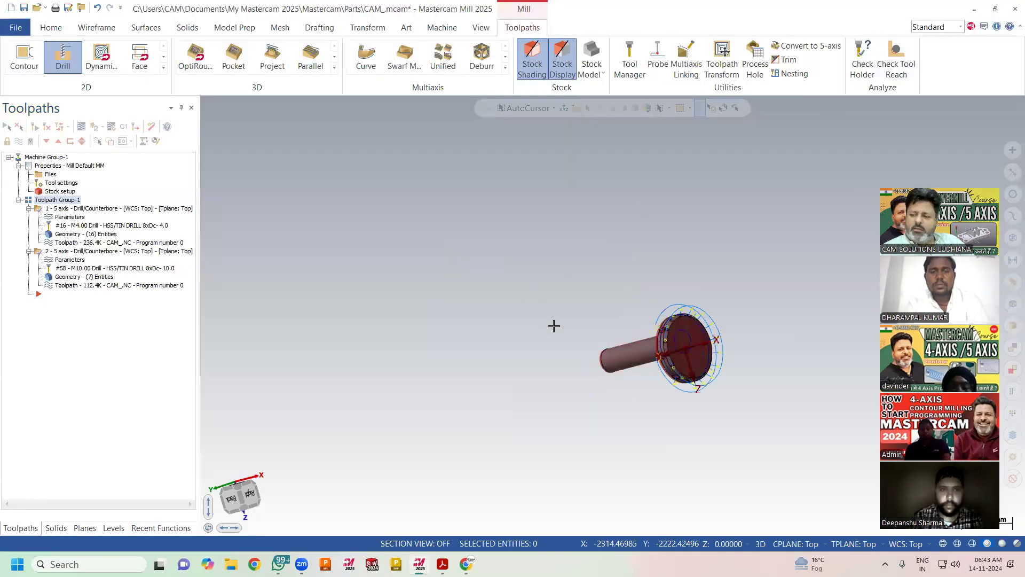
Change the machine group's simulation machine to 9_5XBOSTO_VMCHTBA and accept the setup.
scroll(716, 373, up, 3)
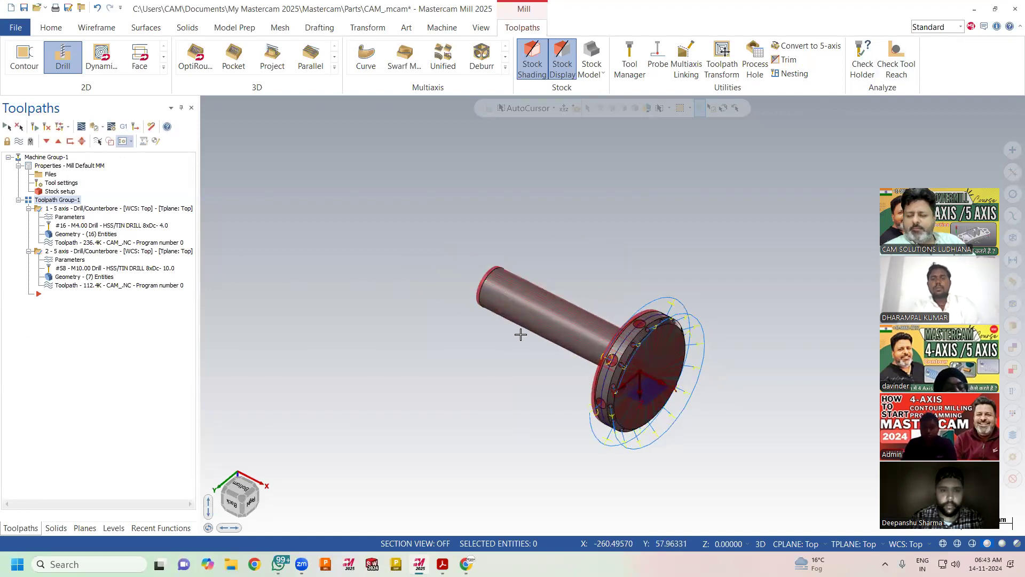
scroll(769, 403, up, 3)
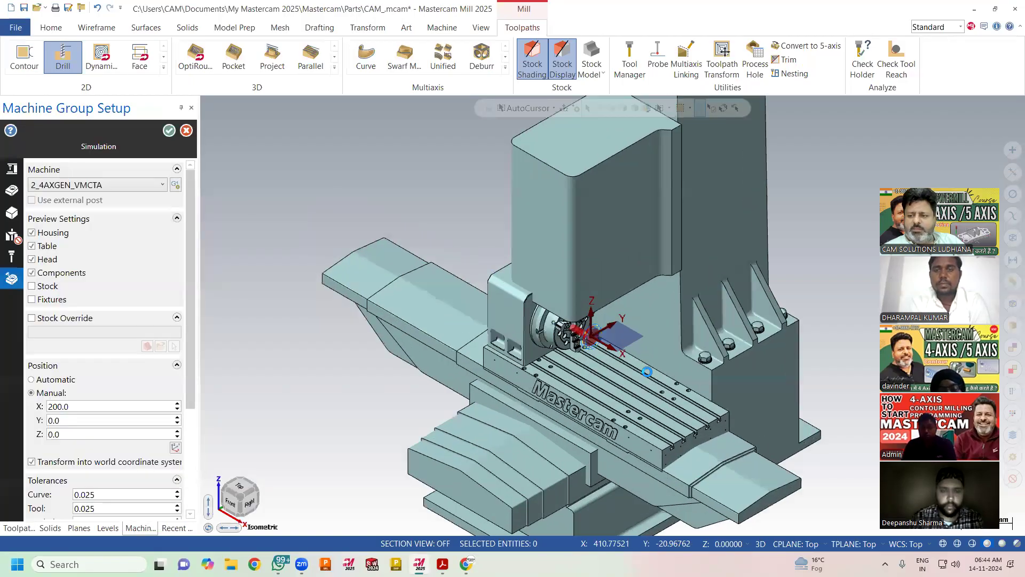
click(137, 190)
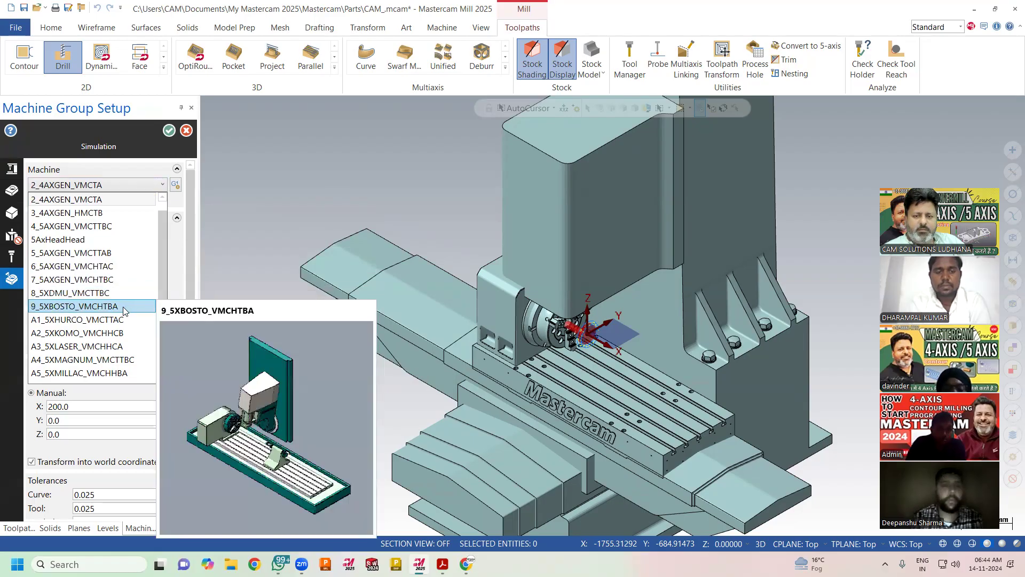
click(123, 308)
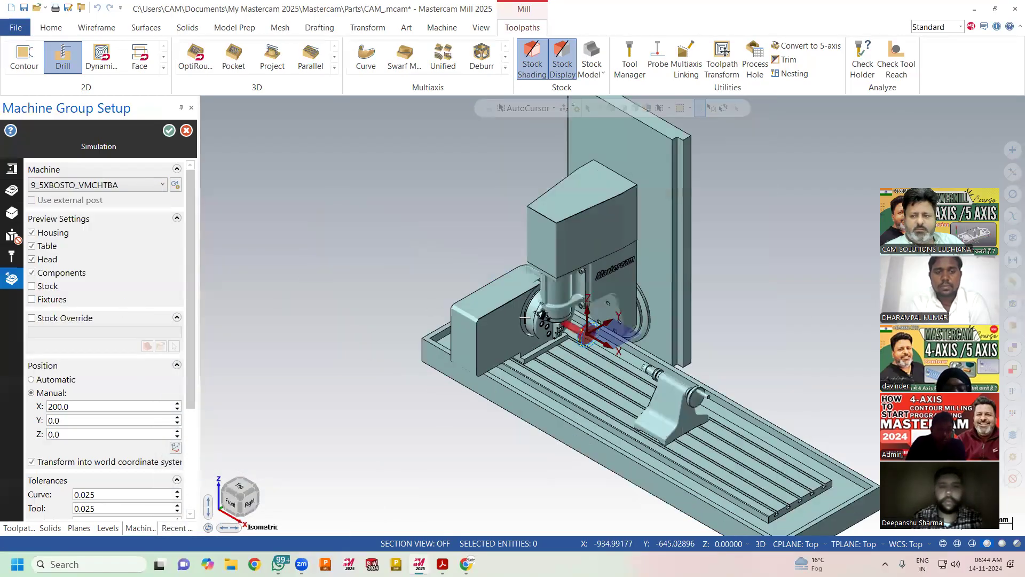
scroll(624, 344, up, 5)
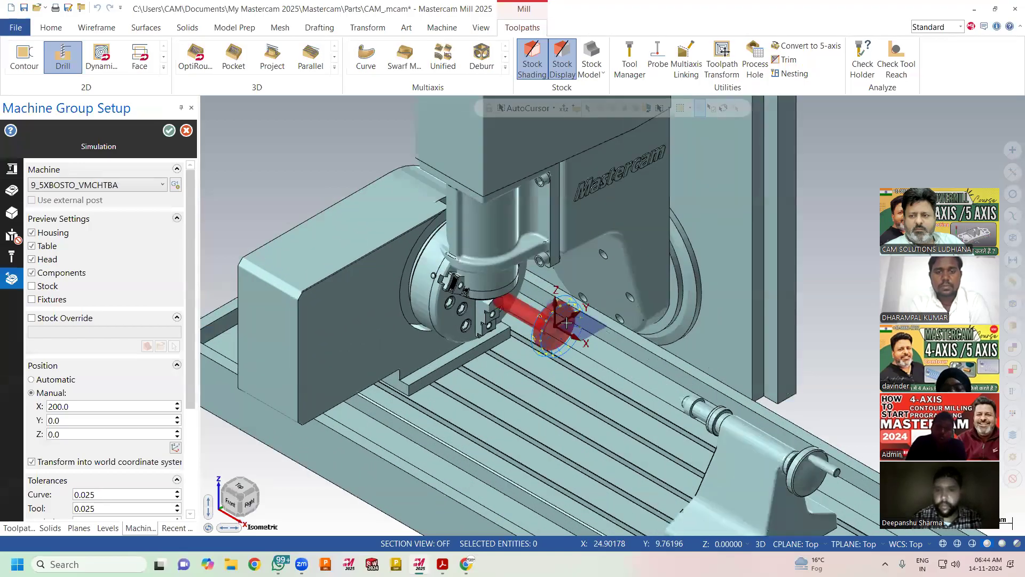
scroll(568, 321, down, 6)
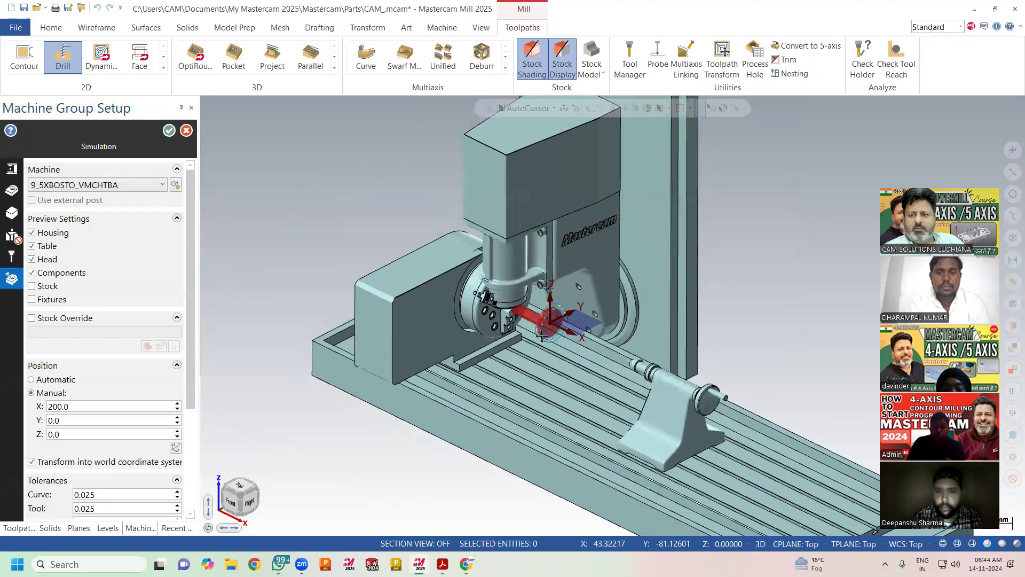
middle_drag(540, 332, 207, 259)
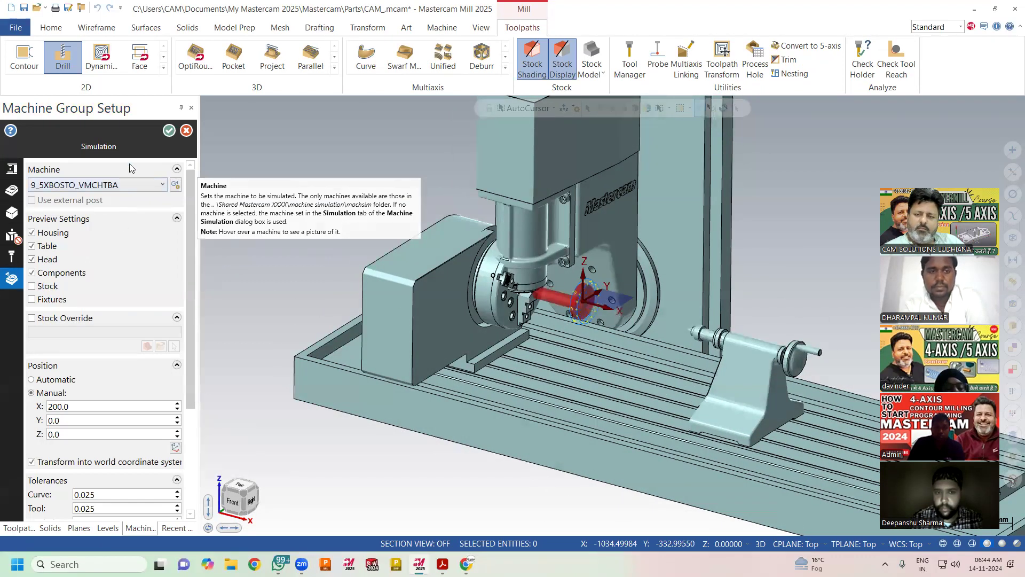
click(168, 131)
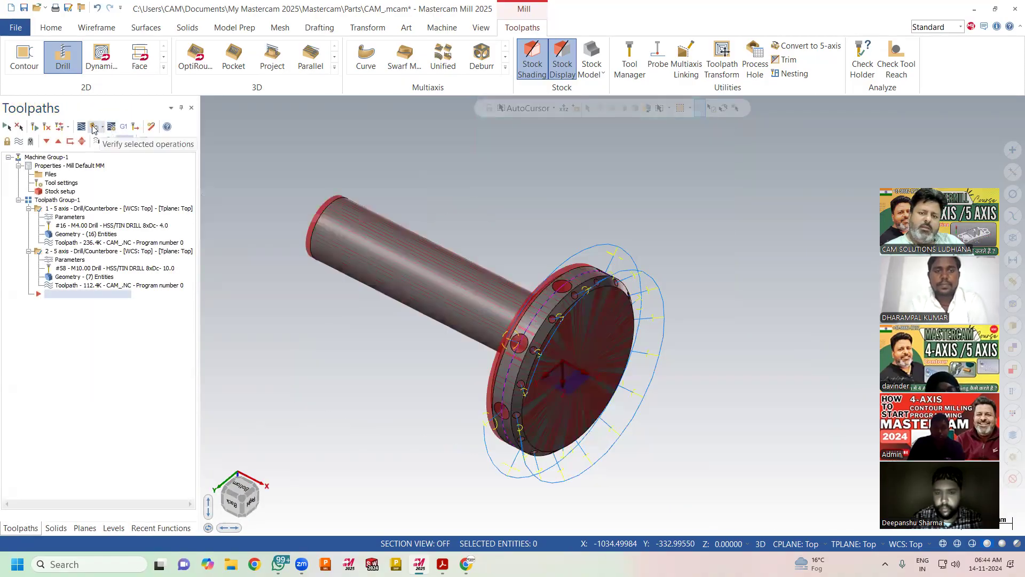
Open the drilling operations in machine Simulation mode and inspect the chucked disc and tilting head on the 5-axis machine.
click(96, 129)
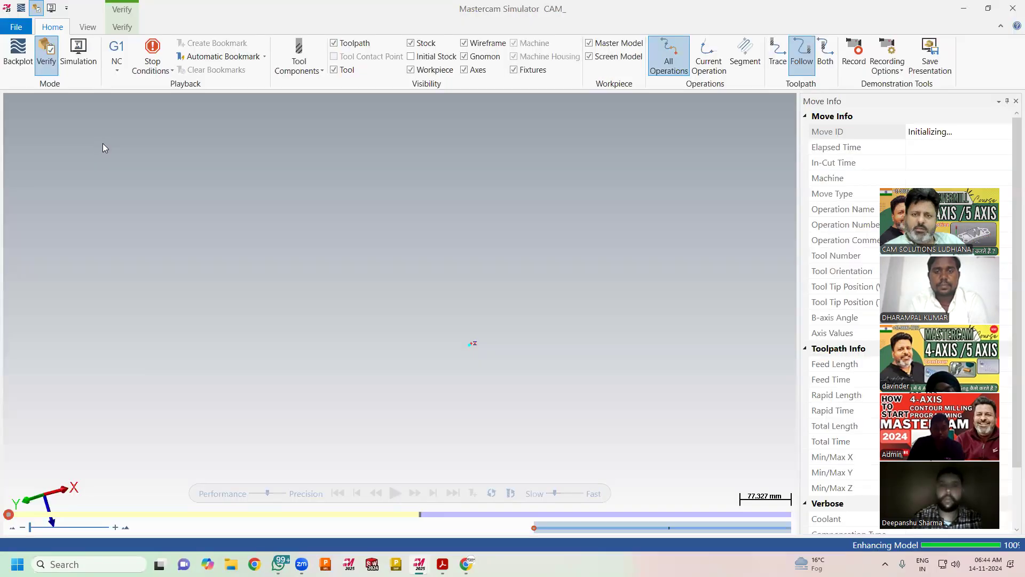
click(78, 62)
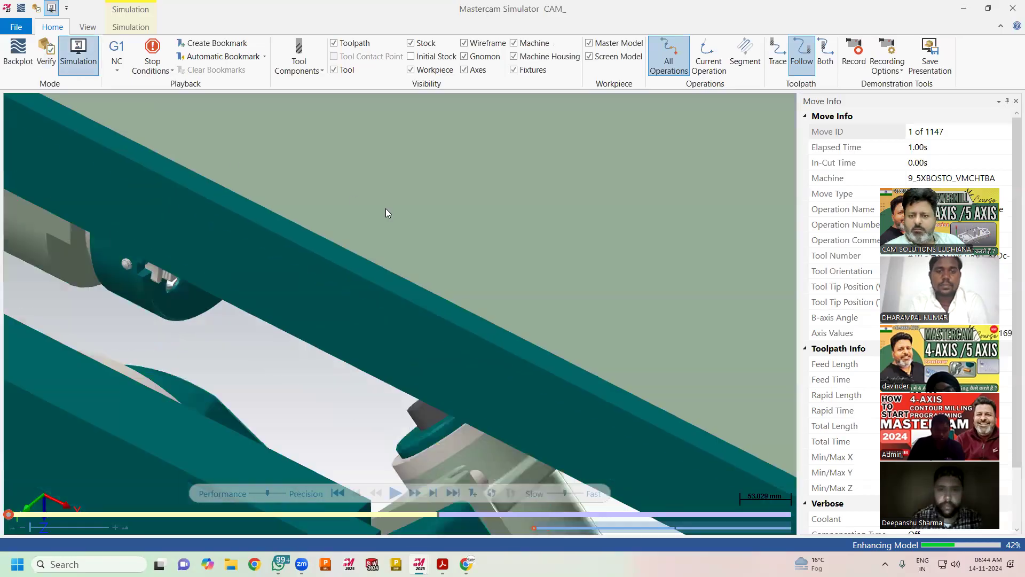
scroll(361, 357, down, 3)
middle_drag(379, 365, 363, 241)
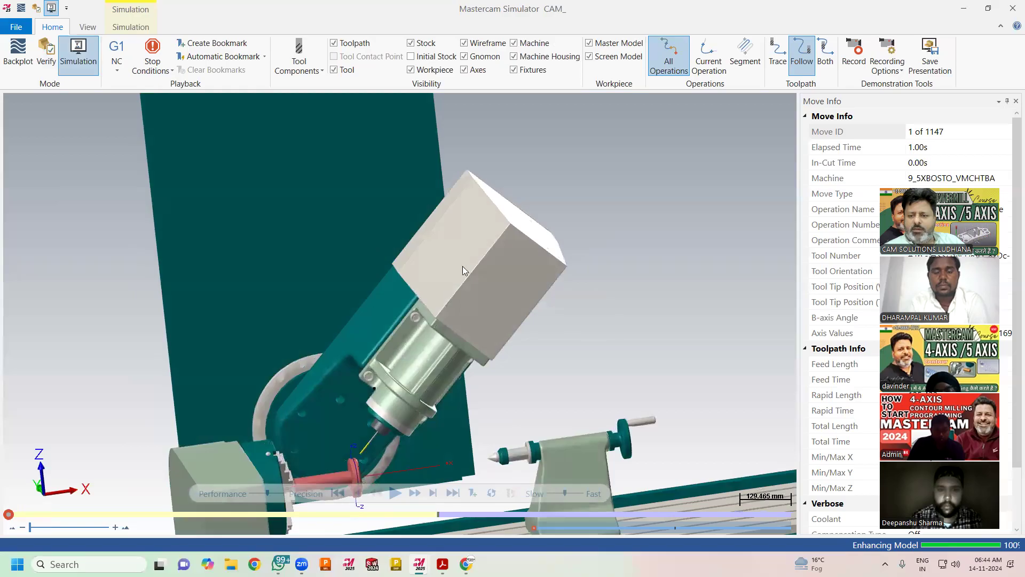
scroll(456, 235, down, 5)
scroll(452, 297, up, 4)
middle_drag(448, 295, 351, 305)
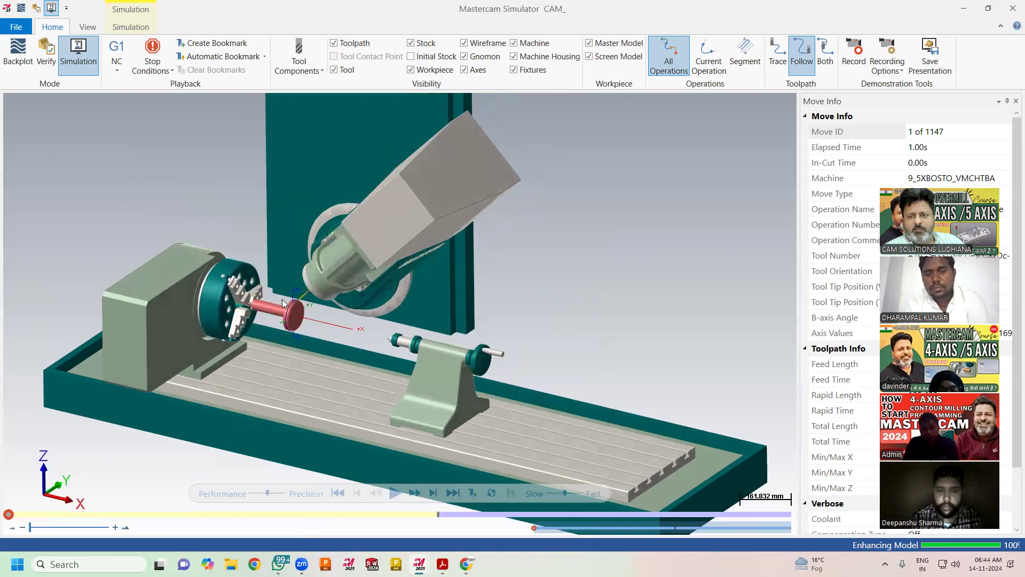
scroll(283, 303, up, 3)
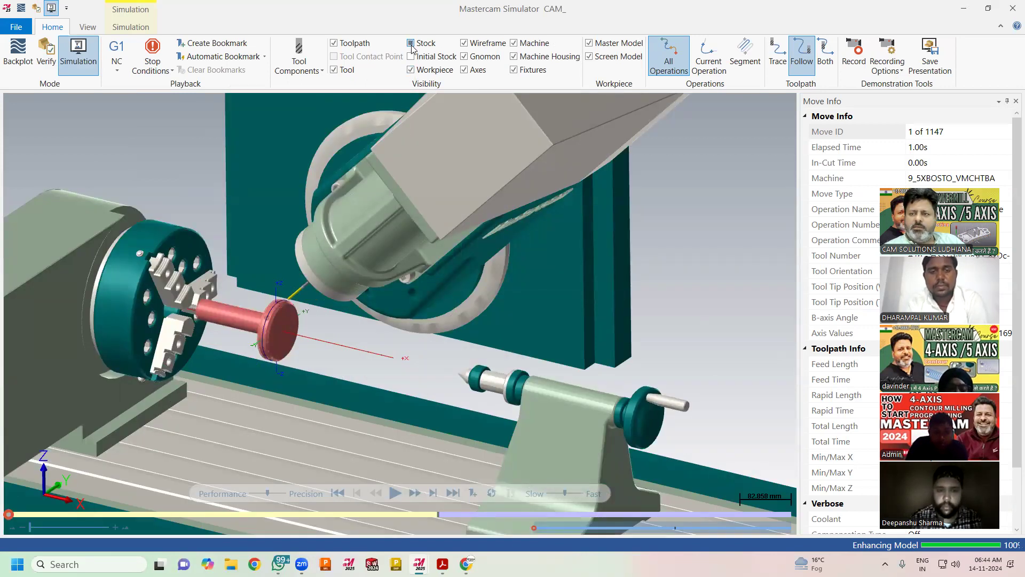
Hide the wireframe geometry and play the drilling operations on the simulated machine at reduced speed.
click(464, 70)
click(465, 70)
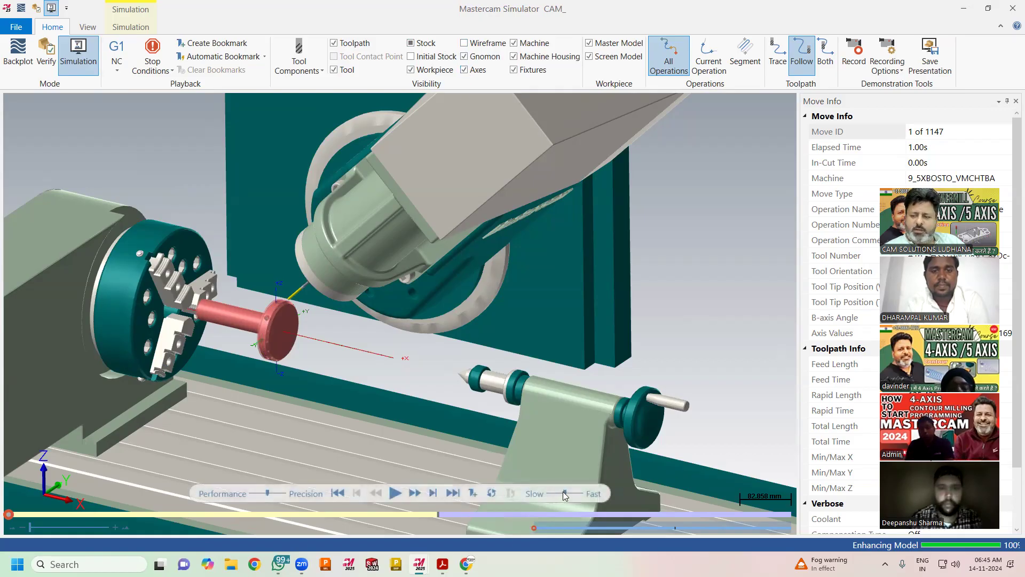
click(396, 494)
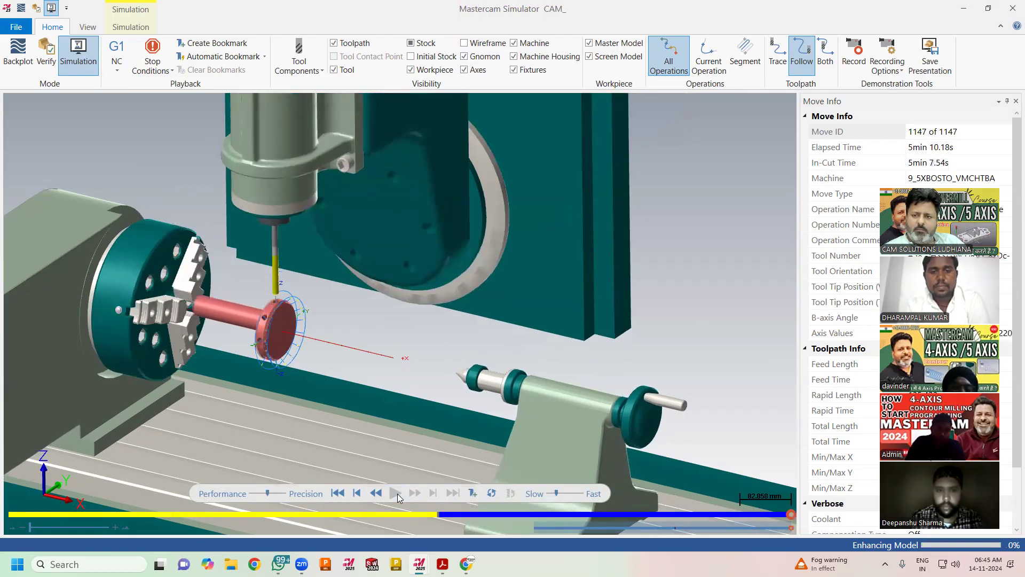
click(344, 494)
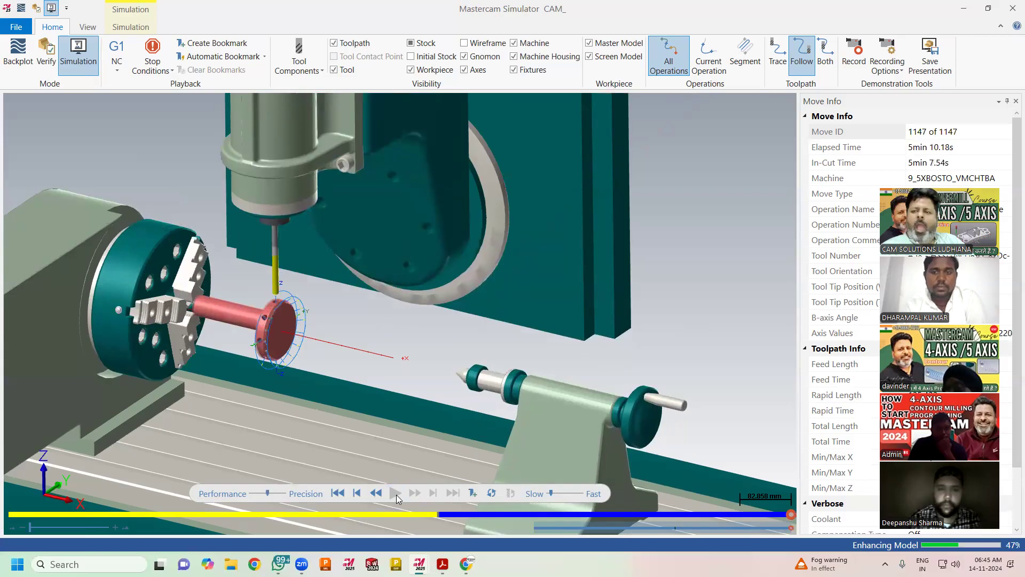
Display the Axis Controller and widen it to show the axis positions beside the jog controls.
click(89, 28)
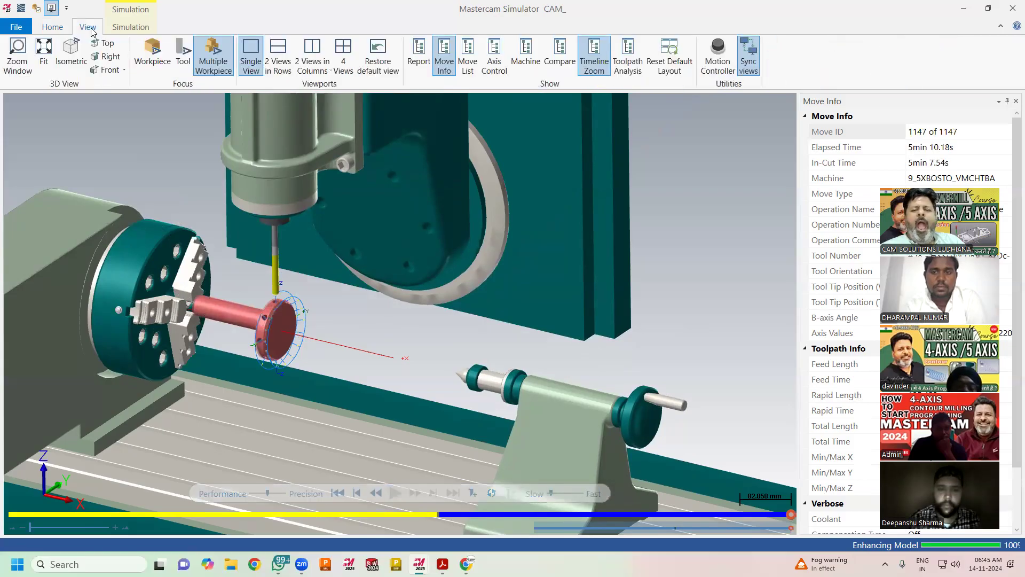
click(497, 60)
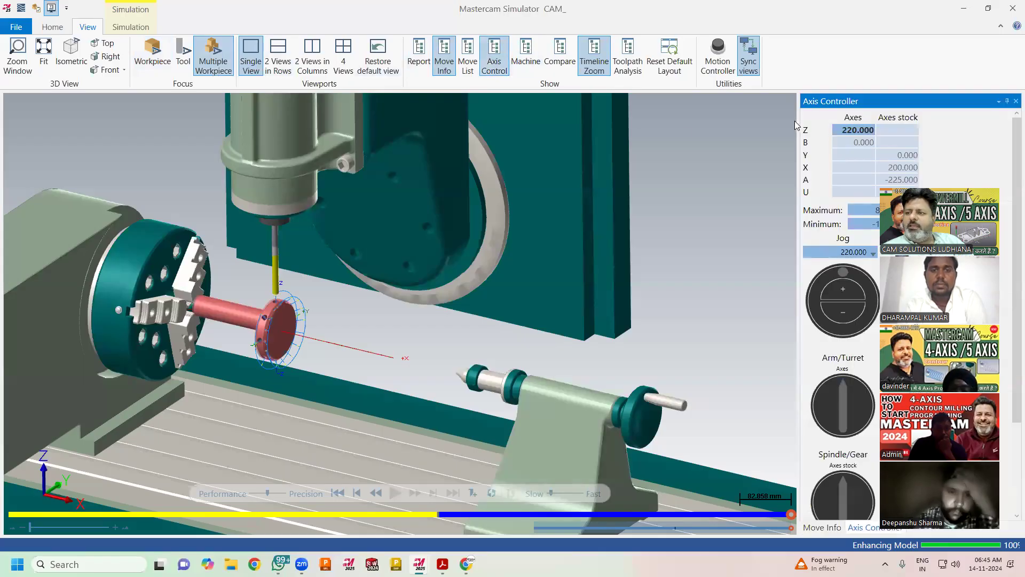
drag(796, 125, 651, 133)
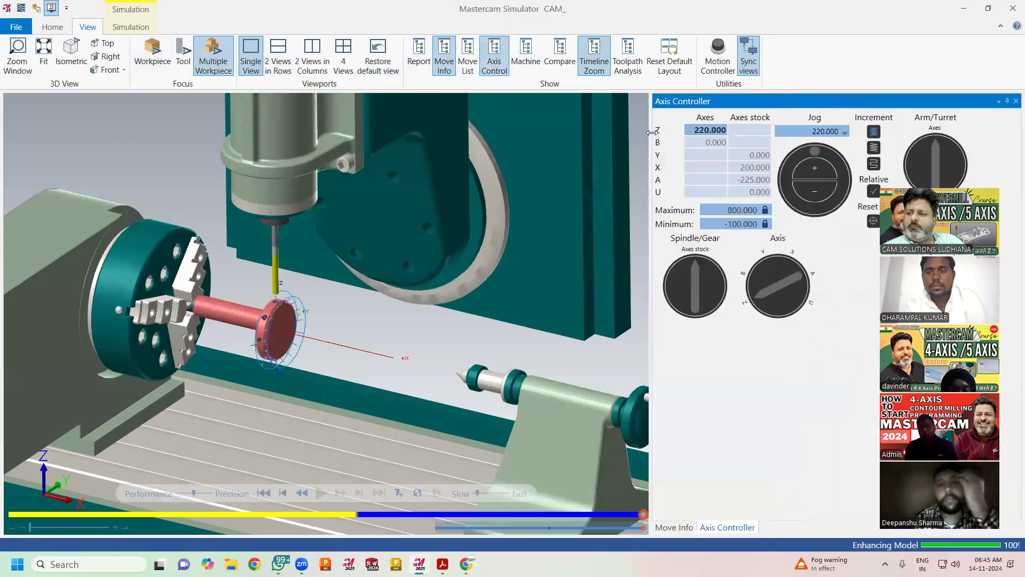